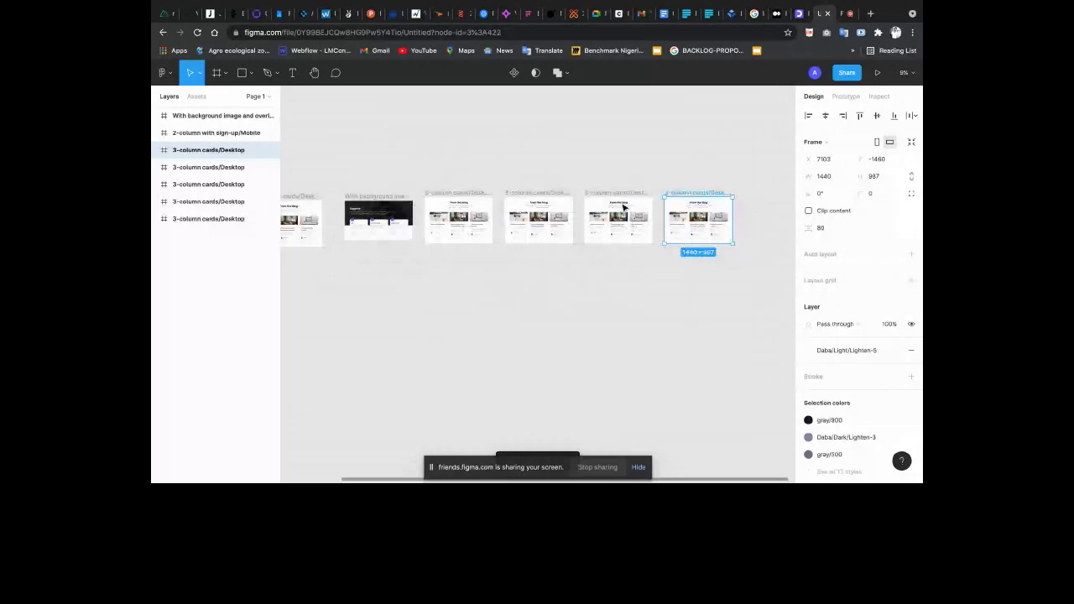
Darken the "From the blog" heading in the first 3-column cards frame to colour 0F0434
scroll(571, 200, "up", 3)
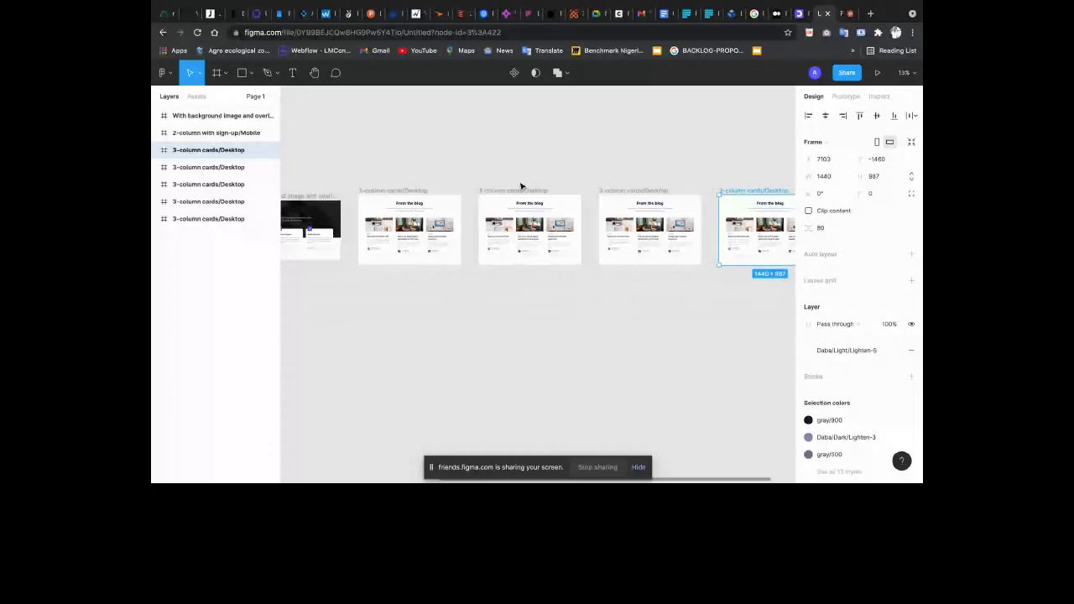
left_click(414, 213)
scroll(414, 212, "up", 5)
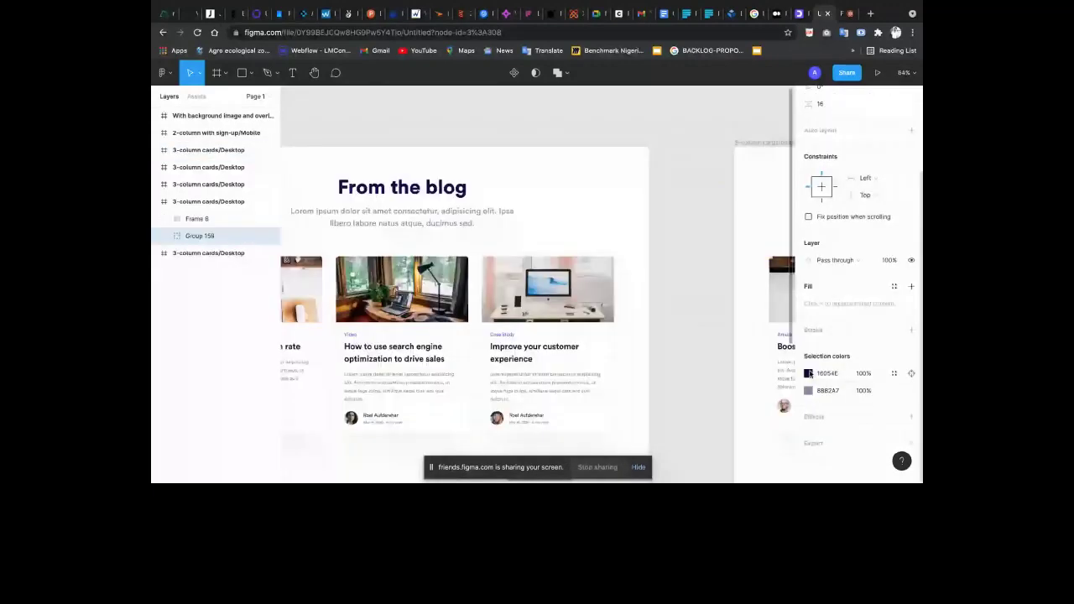
left_click(808, 374)
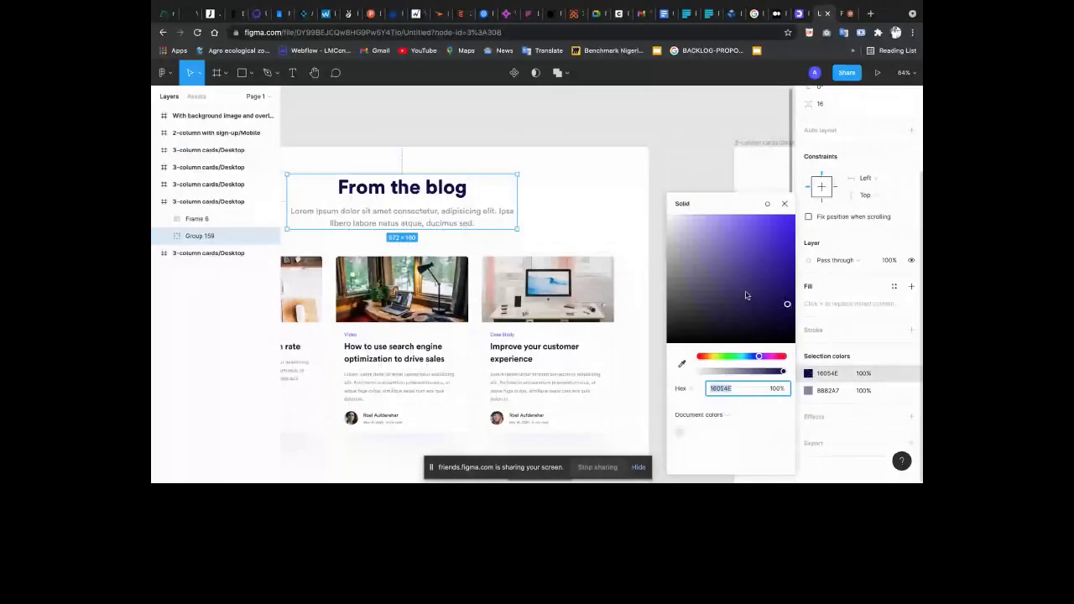
left_click(786, 318)
Recolour the supporting text under the heading to 9C92BA and the "Improve your customer experience" card title to 222C42
left_click(809, 391)
left_click(809, 391)
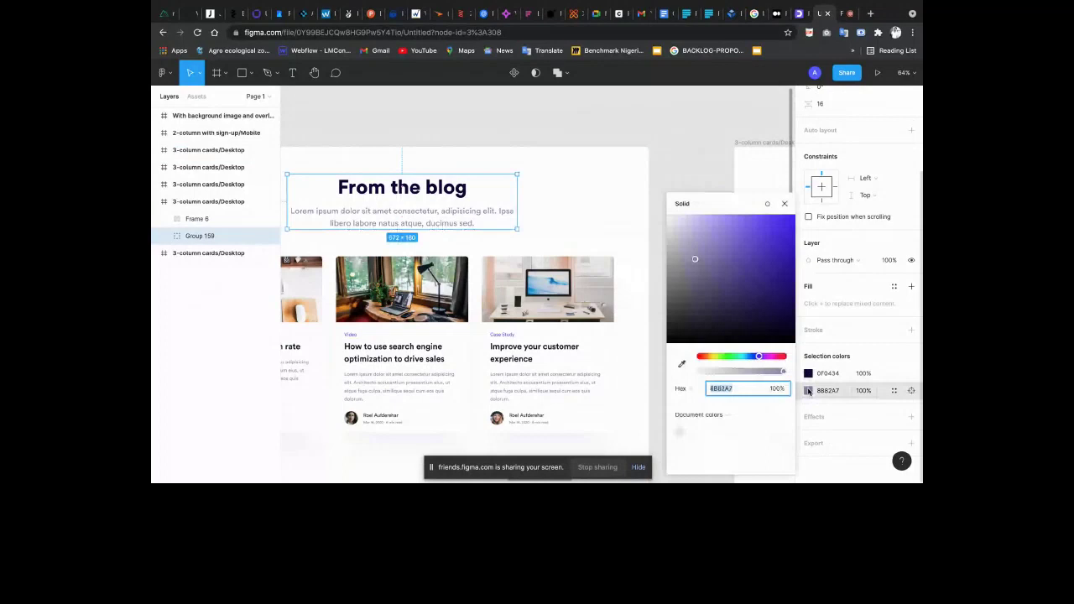
left_click(546, 352, "super")
left_click(827, 380)
left_click(808, 380)
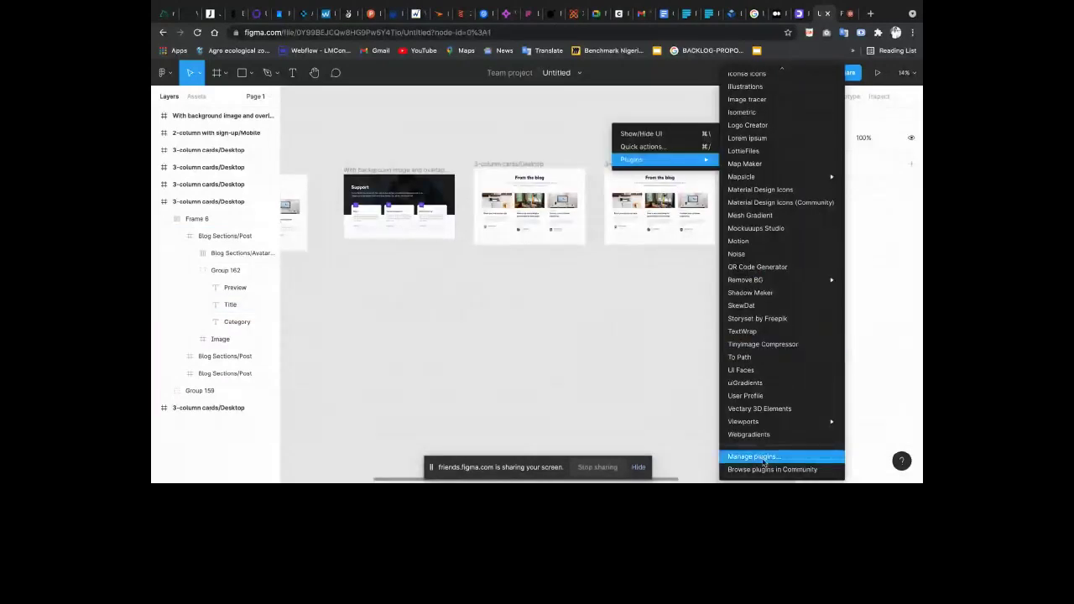
View the Figma Community page for plugins, and return to the design file and reload it
left_click(763, 461)
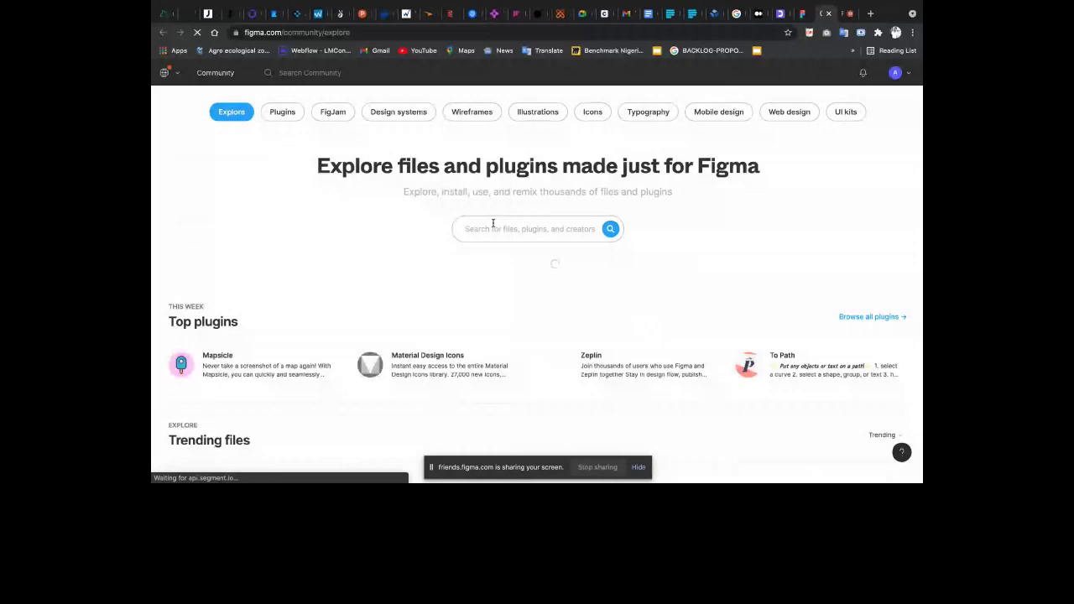
key("ctrl+shift+Tab")
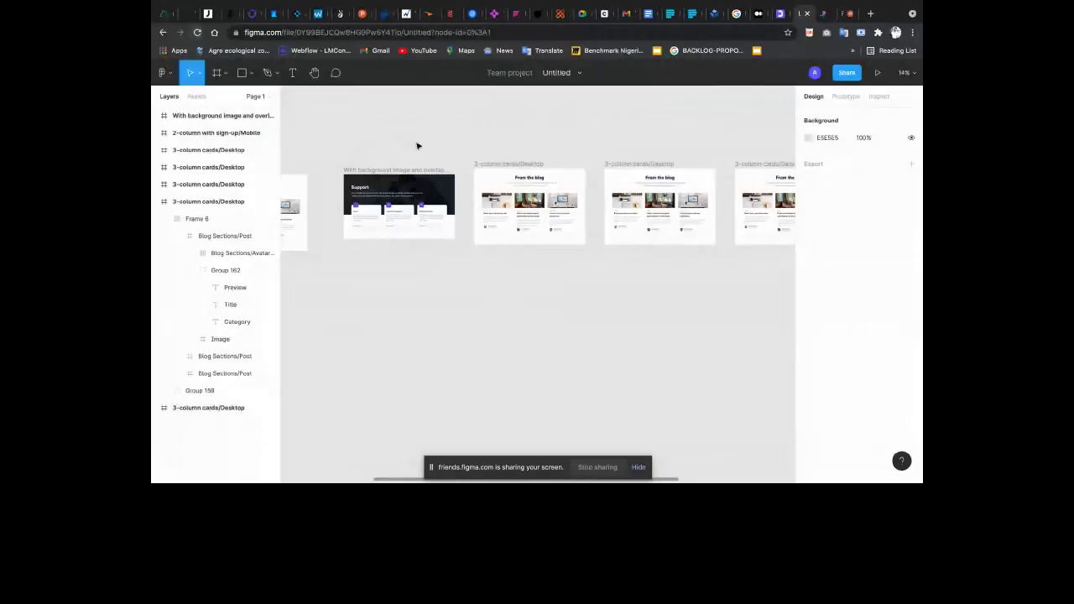
right_click(499, 127)
mouse_move(554, 161)
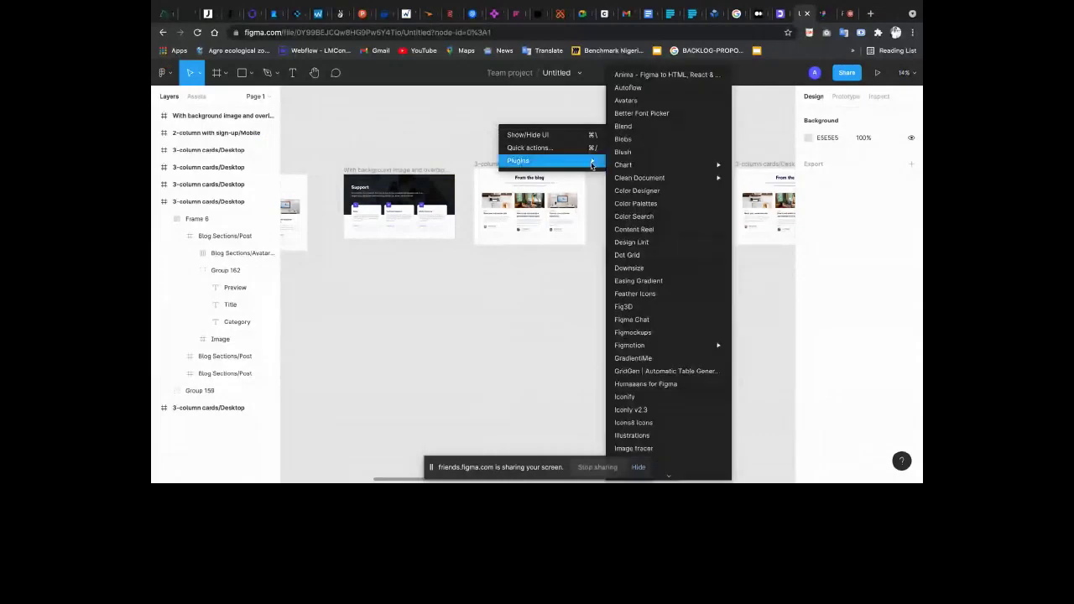
left_click(655, 267)
left_click(197, 32)
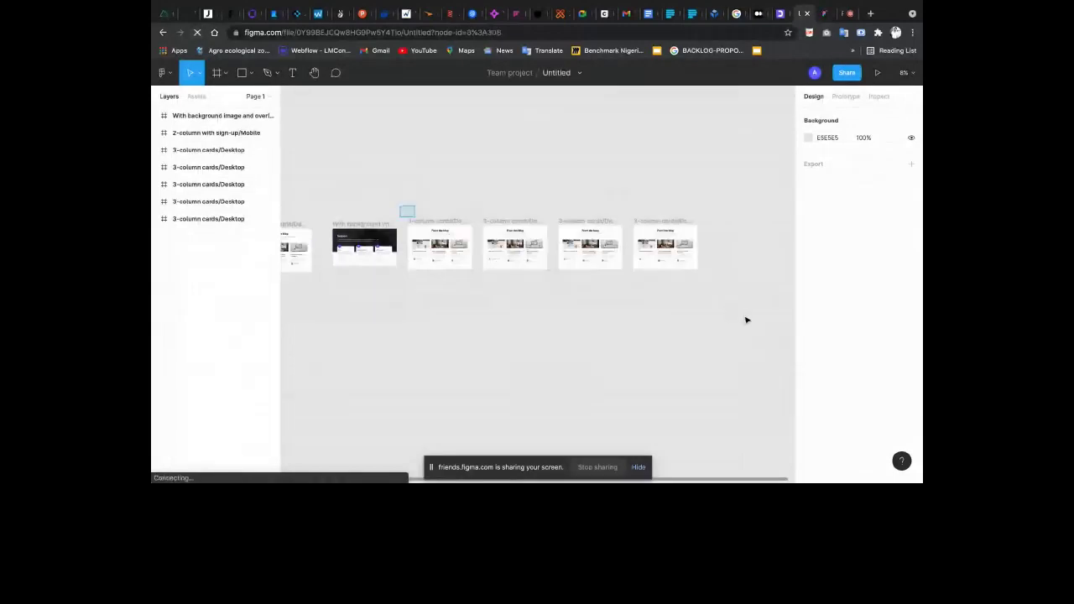
Run the Design Lint plugin on the four 3-column cards/Desktop frames beside the Support frame
left_click_drag(401, 206, 747, 321)
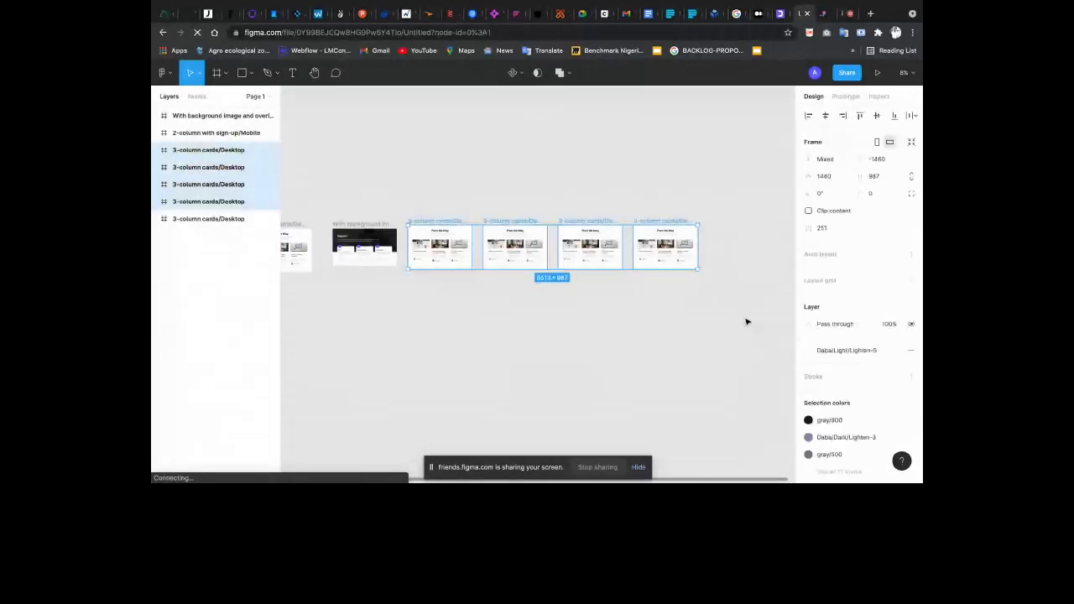
scroll(684, 302, "right", 1)
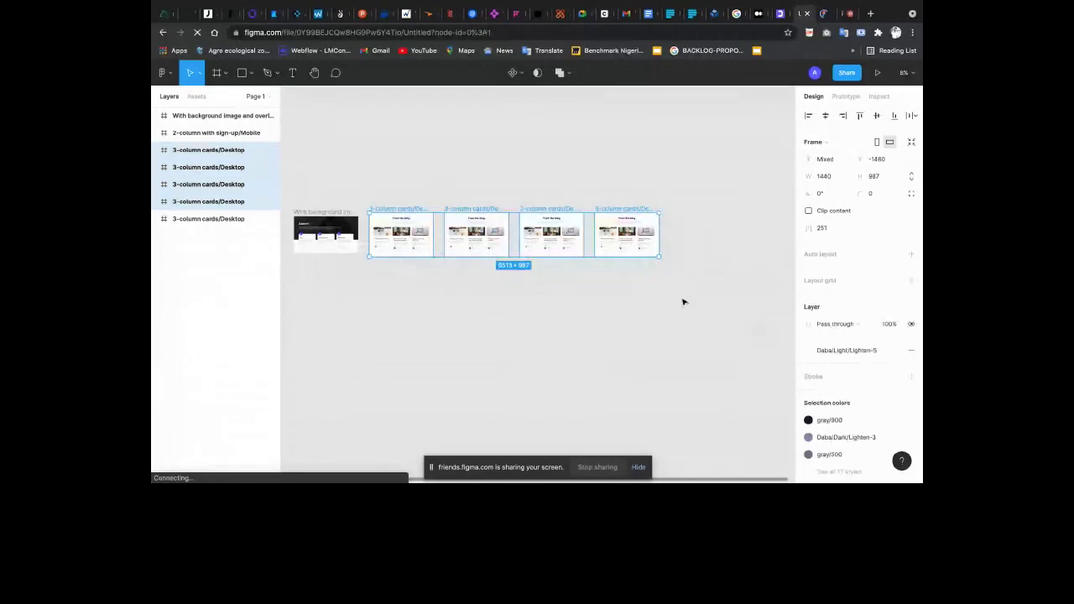
right_click(683, 302)
mouse_move(734, 330)
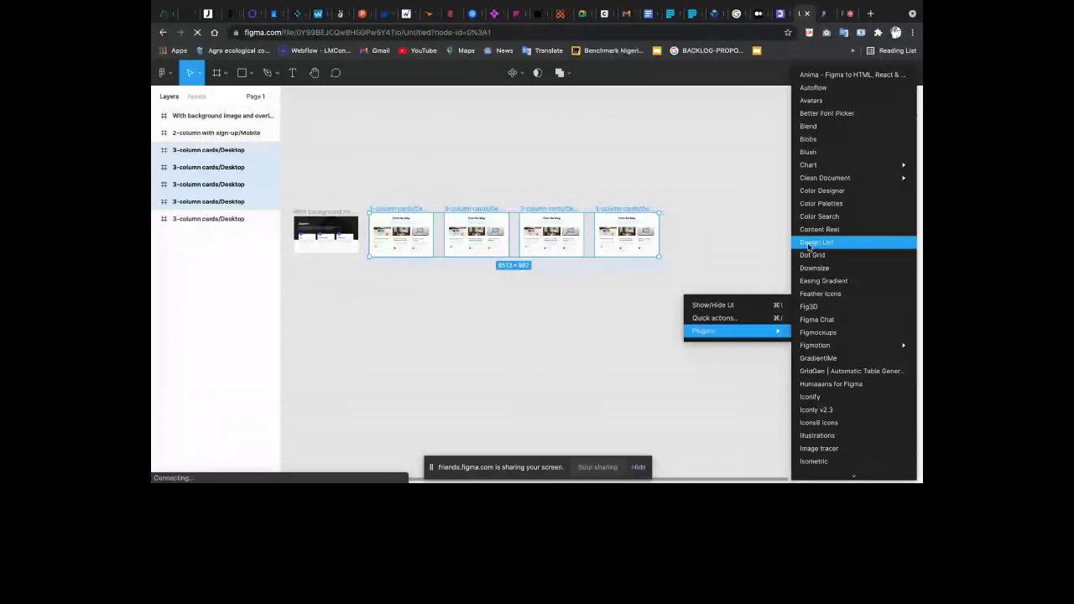
left_click(809, 245)
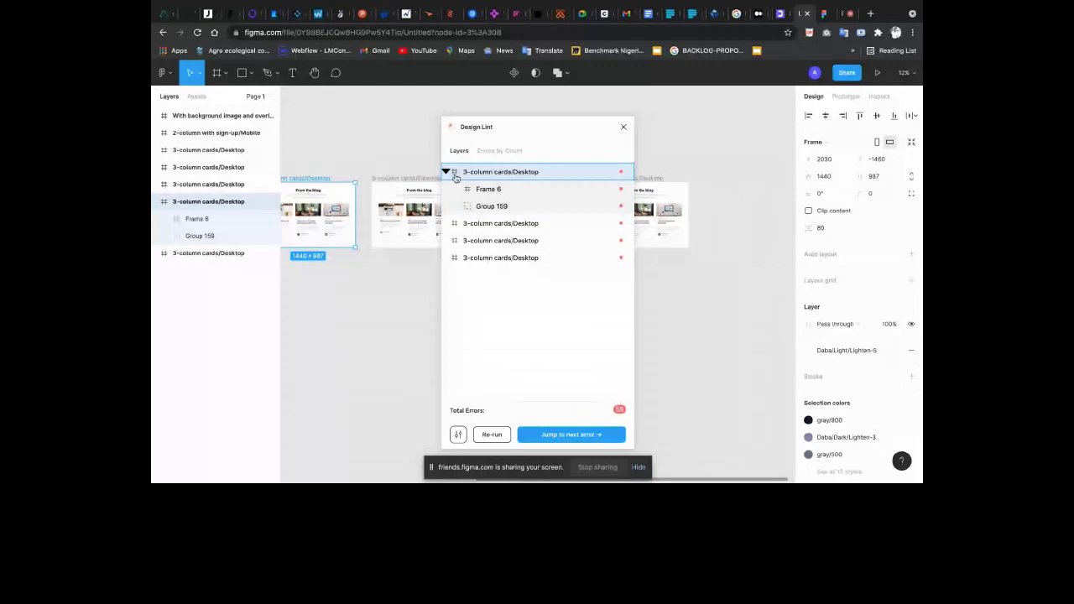
Examine the lint errors in Frame 6 and on the Supporting text, Heading and Preview layers, and close Design Lint
left_click(483, 189)
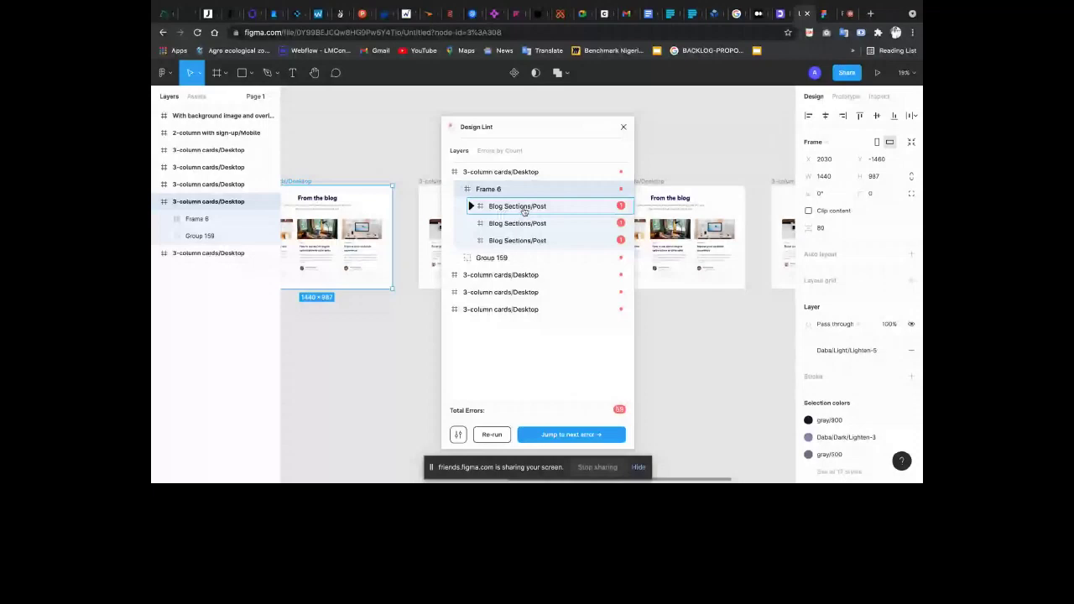
left_click(520, 207)
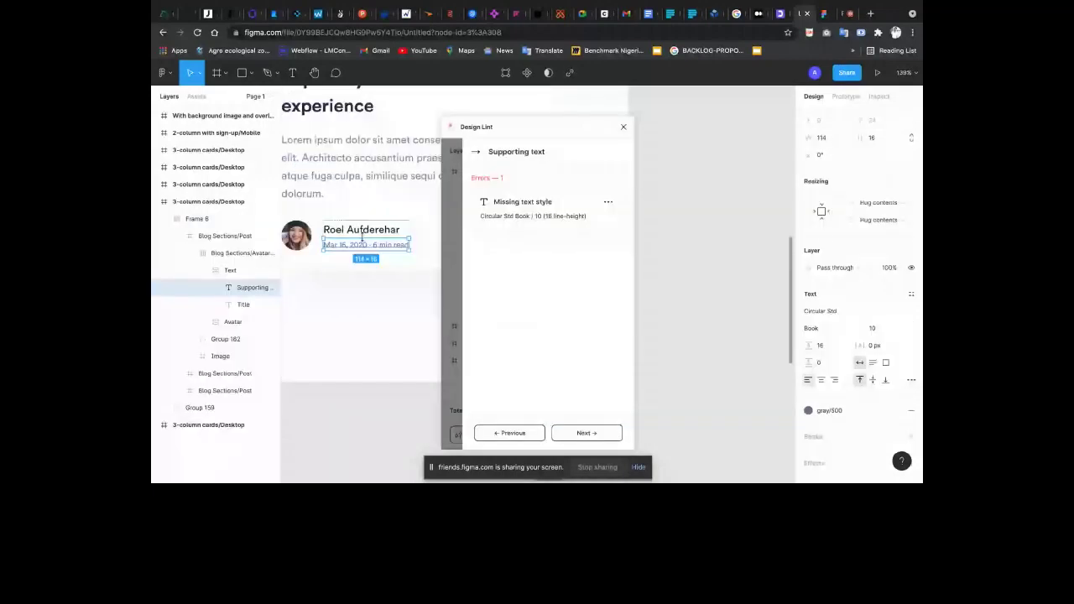
scroll(426, 293, "down", 5)
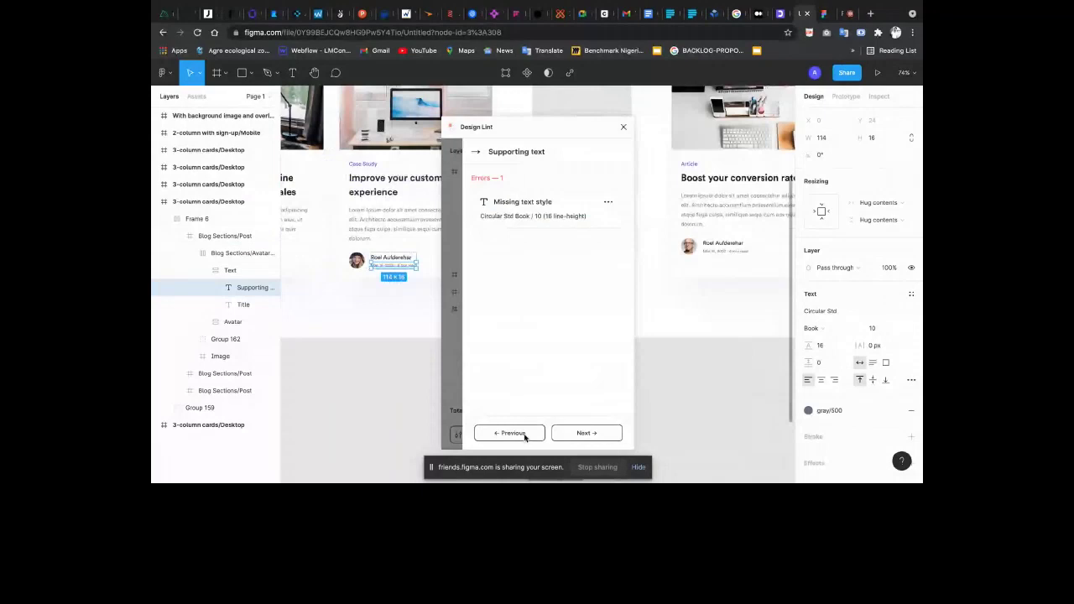
left_click(512, 433)
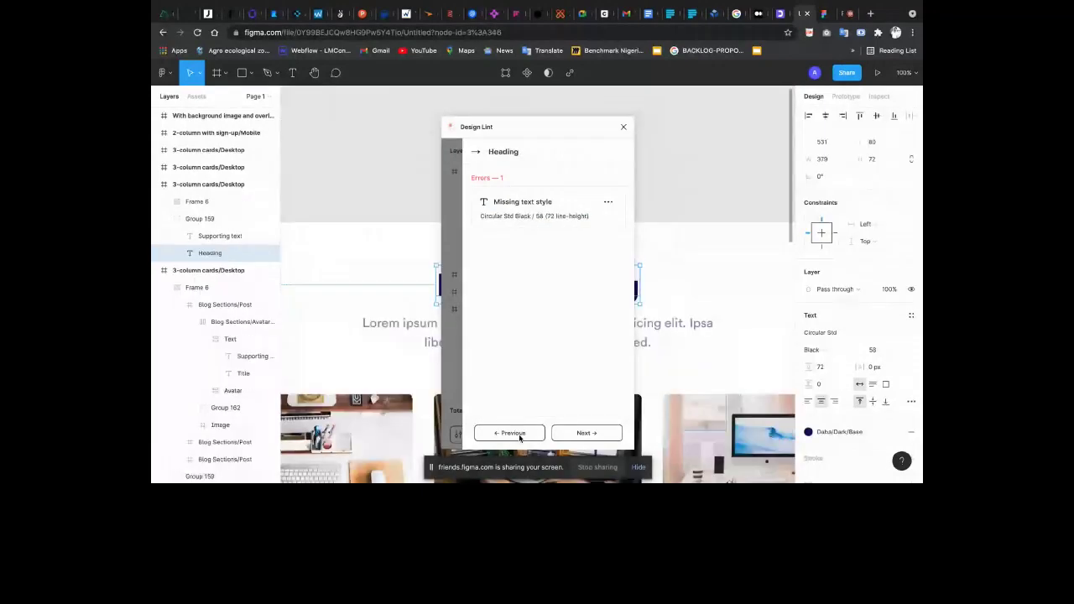
left_click(520, 433)
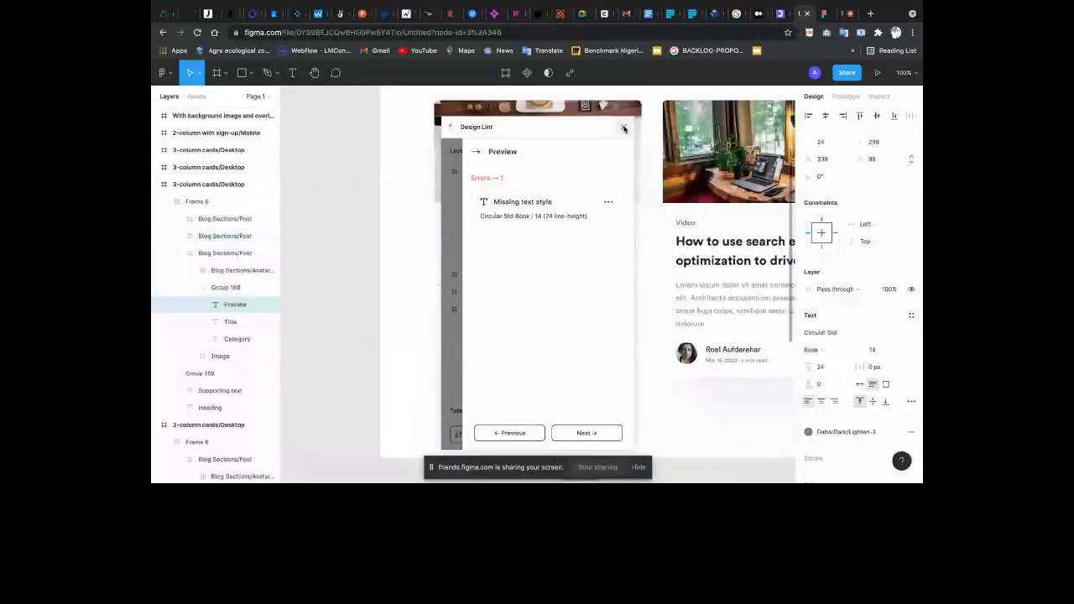
left_click(624, 129)
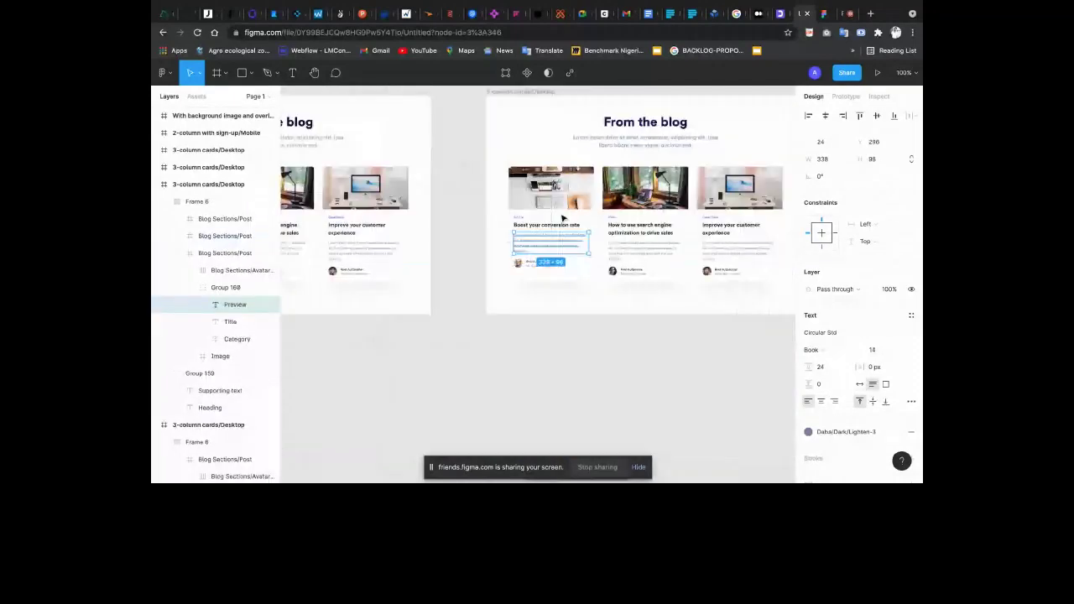
Run Design Lint on the Support frame together with the four 3-column cards frames, and view the plugin's settings
scroll(563, 218, "down", 5)
left_click(677, 282)
left_click_drag(422, 158, 806, 290)
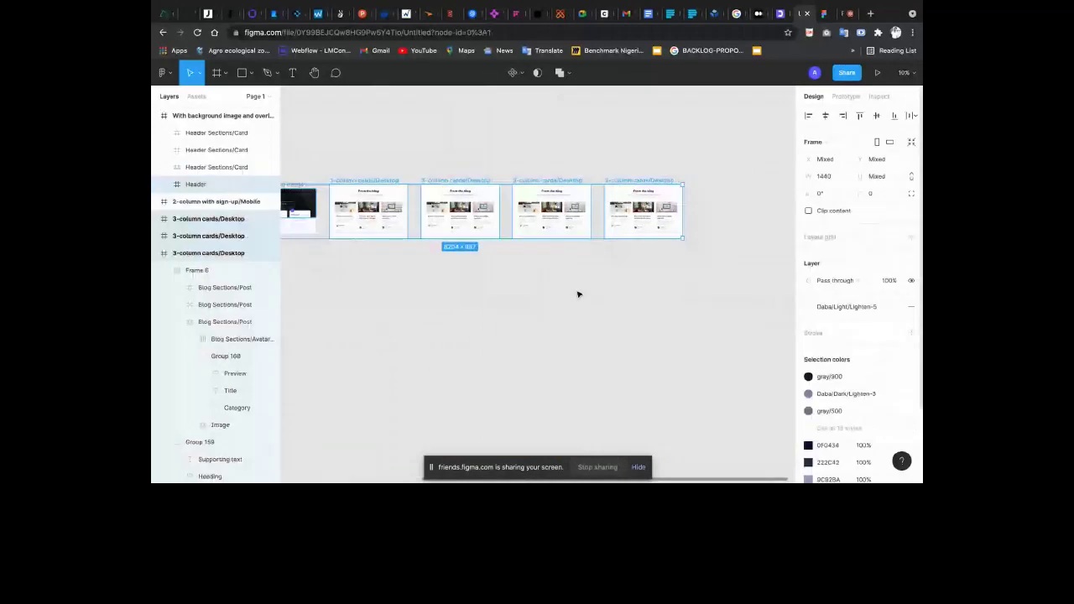
scroll(417, 167, "up", 3)
right_click(417, 167)
mouse_move(453, 200)
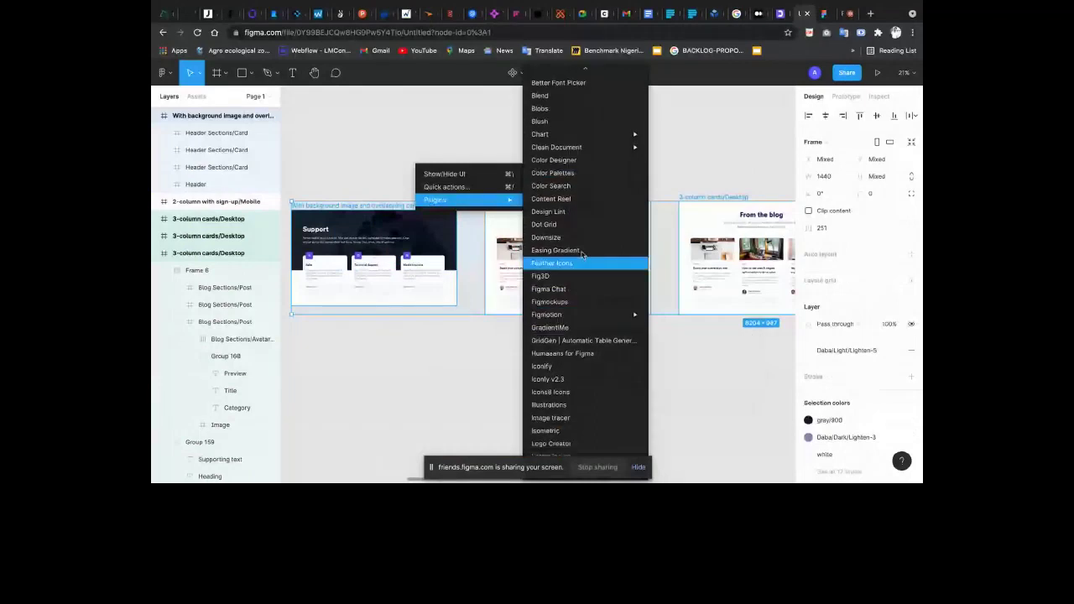
left_click(575, 212)
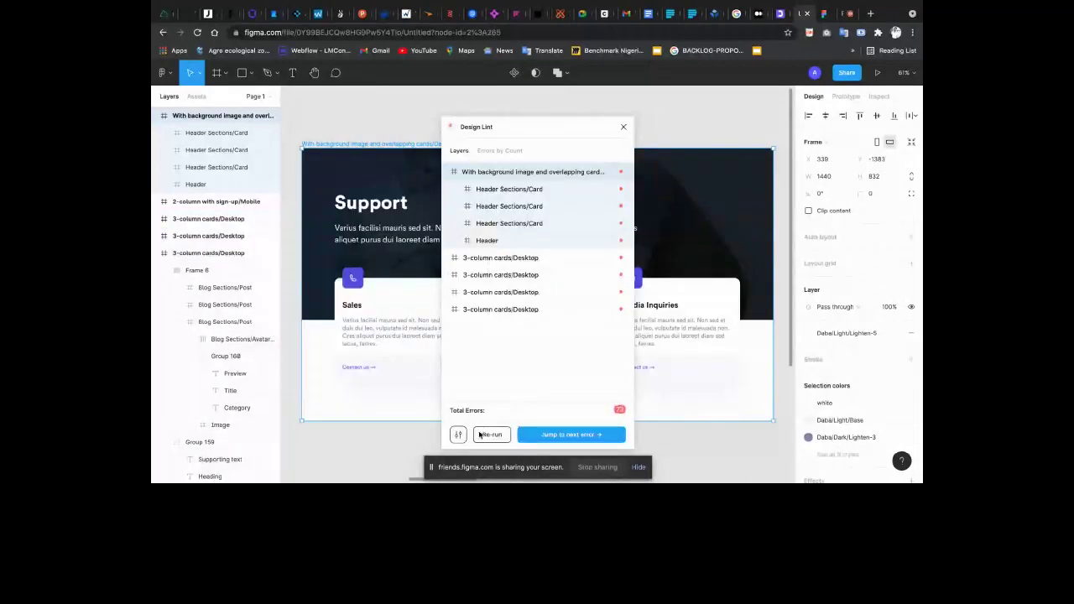
left_click(455, 436)
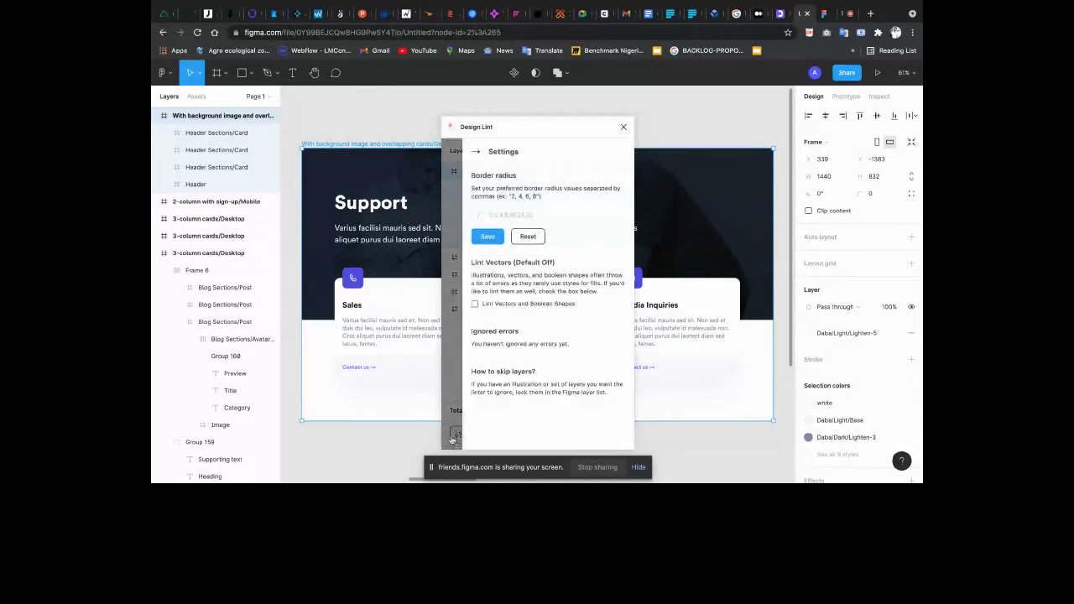
left_click(624, 127)
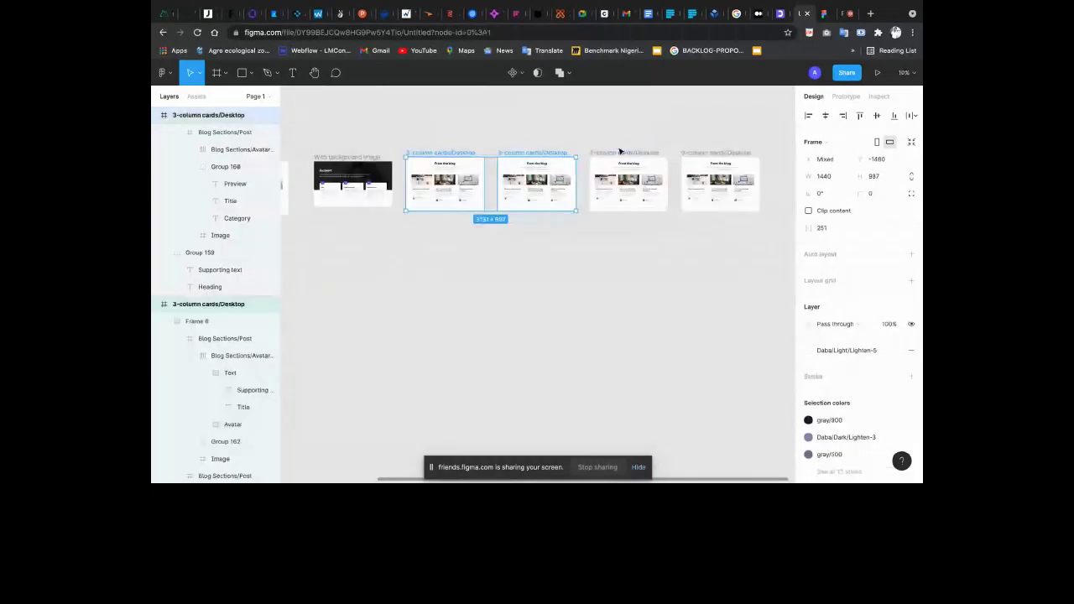
Run Design Lint on only the four 3-column cards frames and open the error of Frame 6's first Blog Sections/Post
left_click(621, 152, "shift")
left_click(716, 153, "shift")
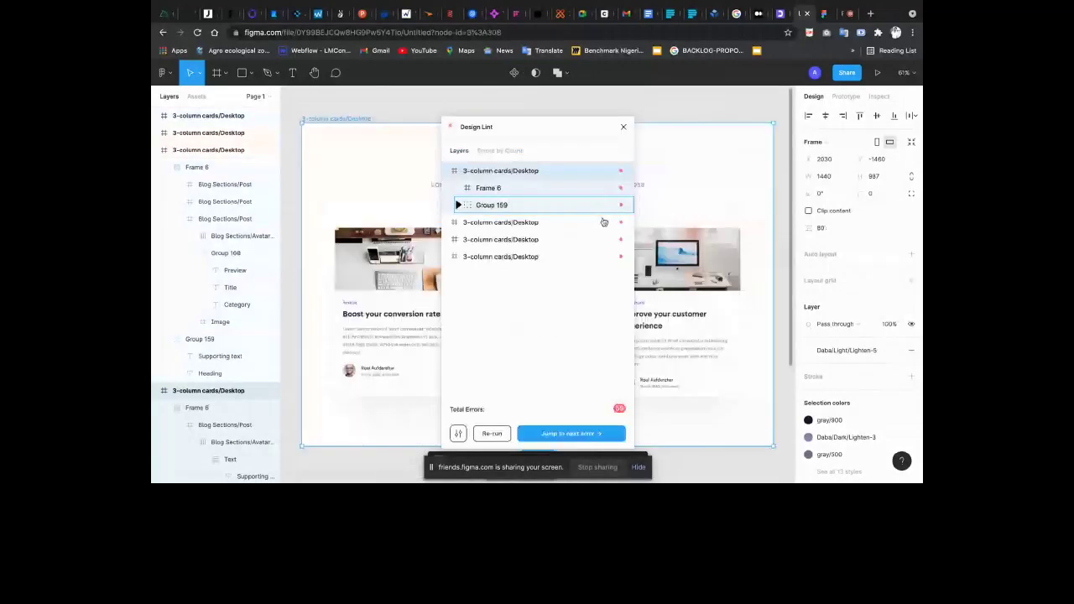
left_click(463, 189)
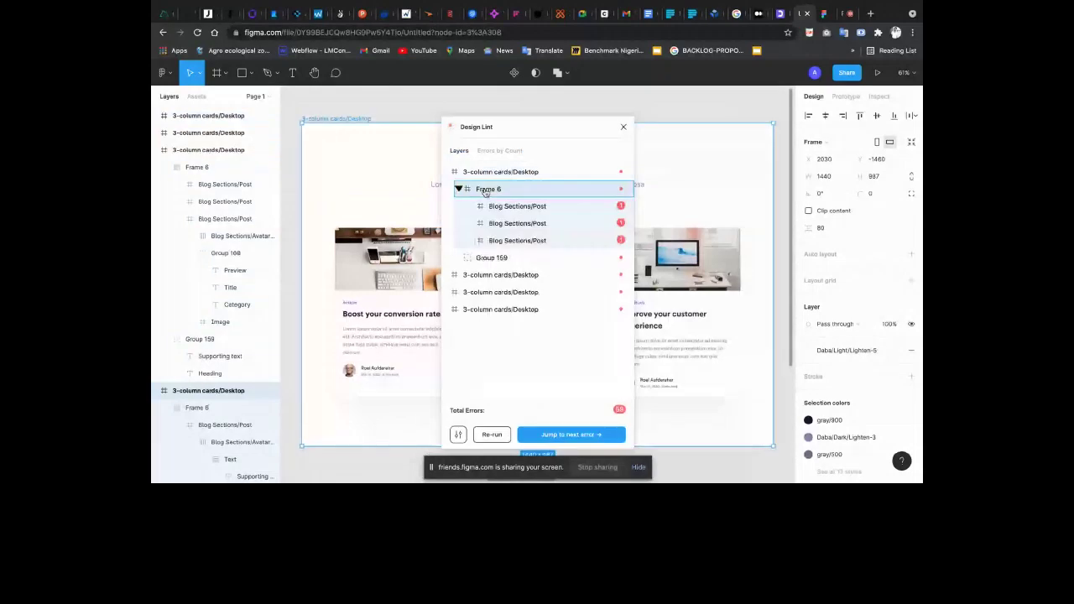
left_click(500, 207)
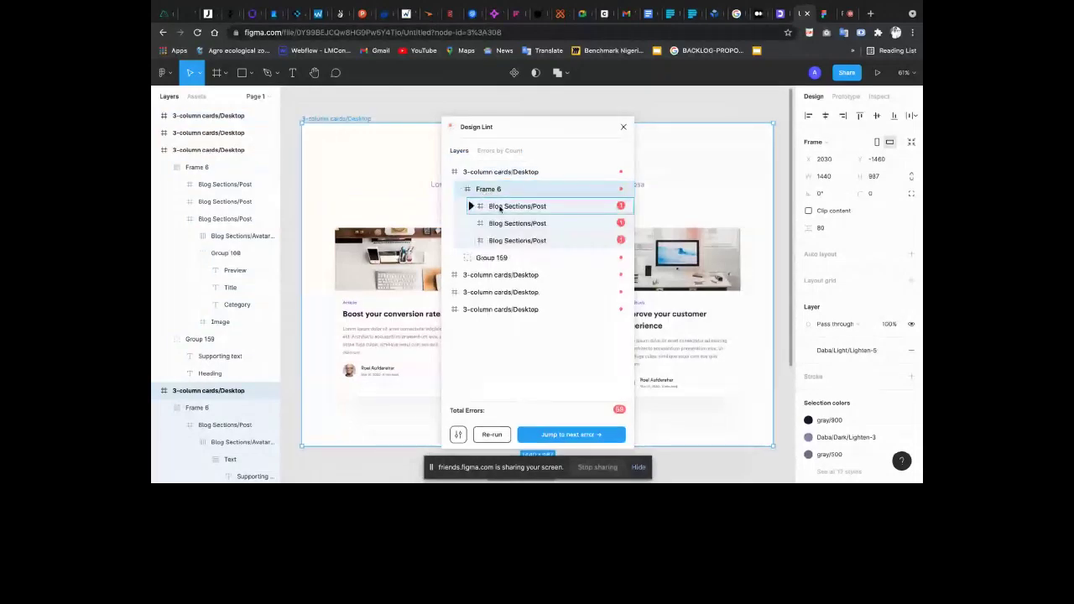
left_click(501, 207)
Select all layers that share the Blog Sections/Post missing effects style error, and close Design Lint
left_click(608, 201)
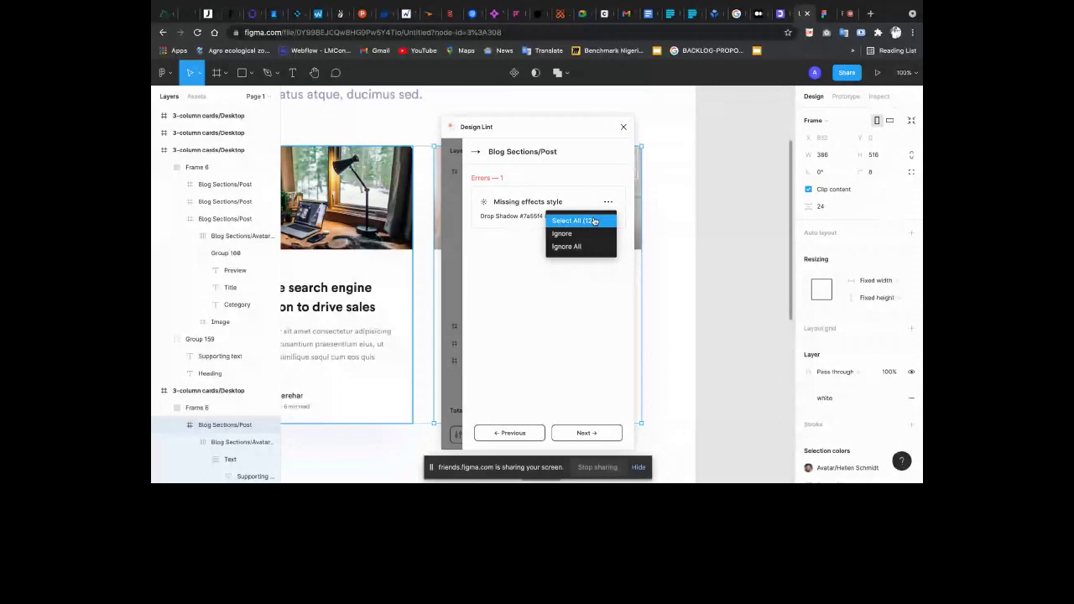
left_click(592, 221)
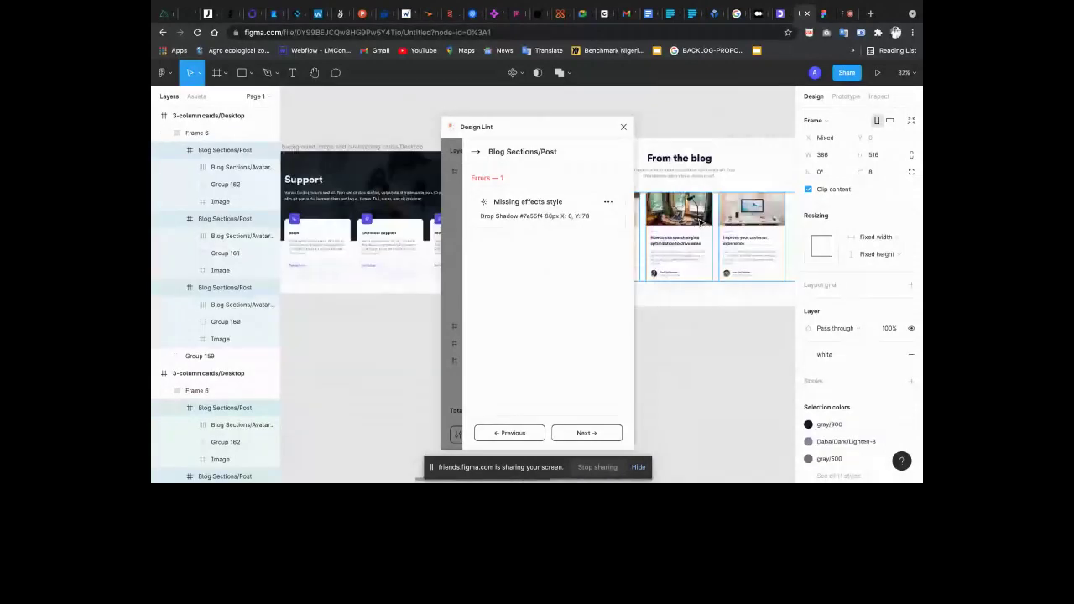
scroll(700, 222, "right", 5)
scroll(655, 229, "left", 5)
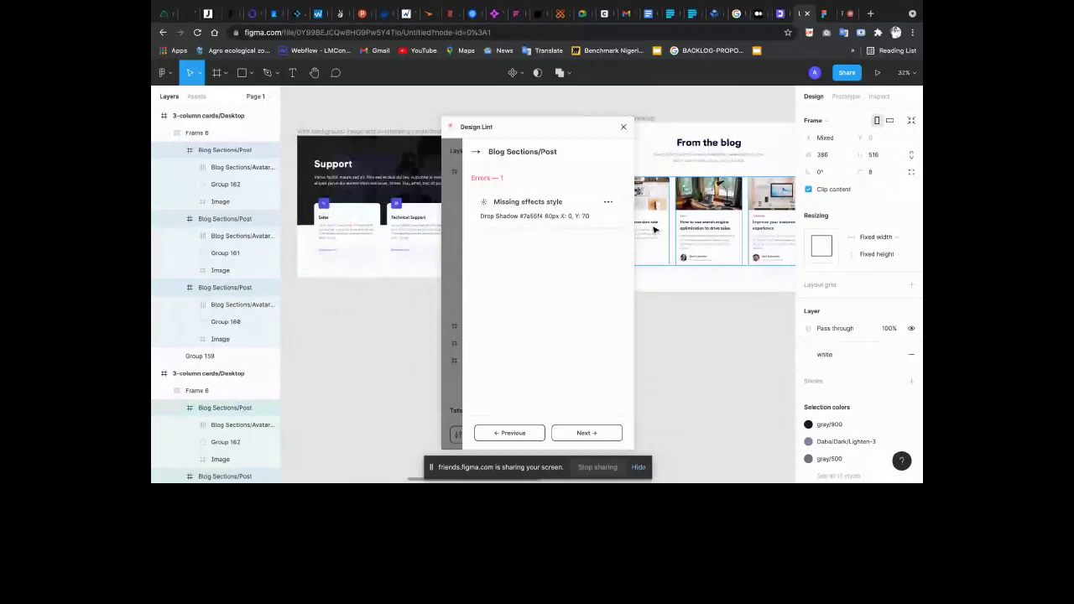
scroll(655, 229, "up", 5)
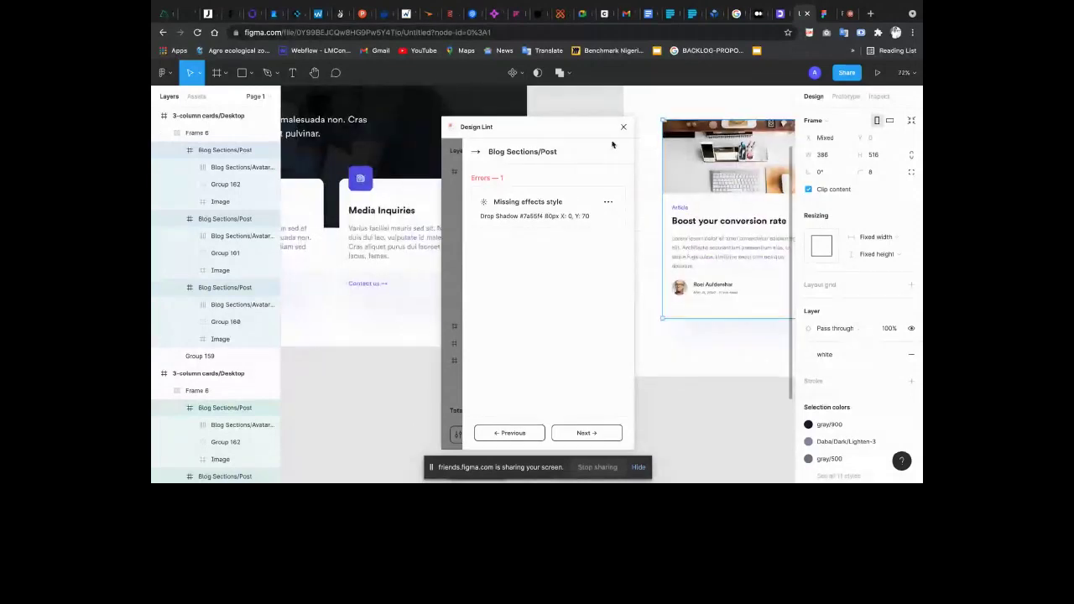
left_click(624, 127)
Select the Blog Sections/Post cards manually across the neighbouring 3-column cards frames
scroll(664, 239, "down", 5)
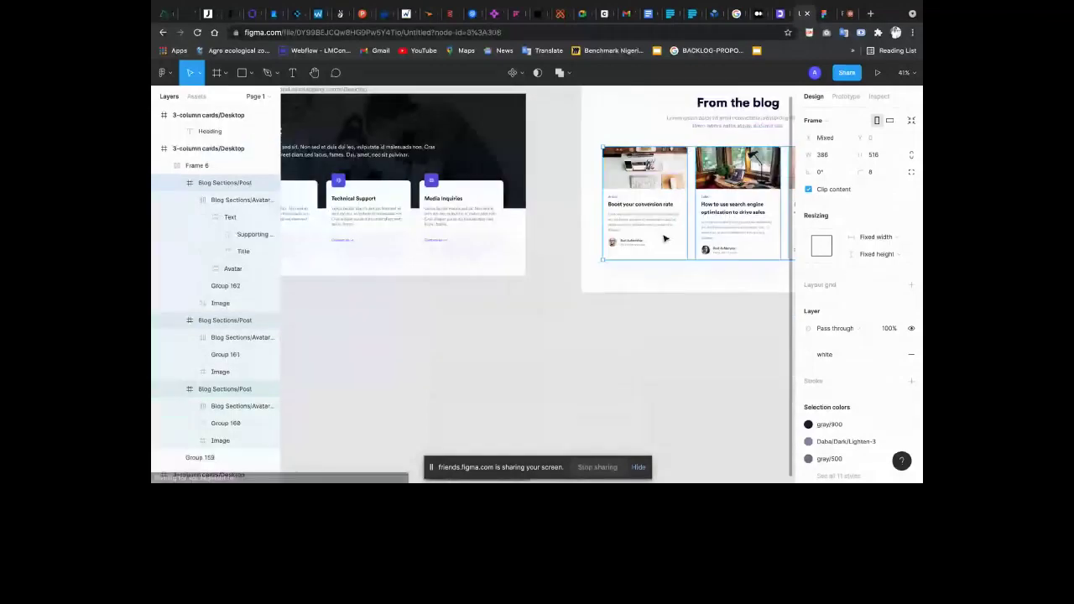
left_click(664, 240)
scroll(806, 403, "down", 2)
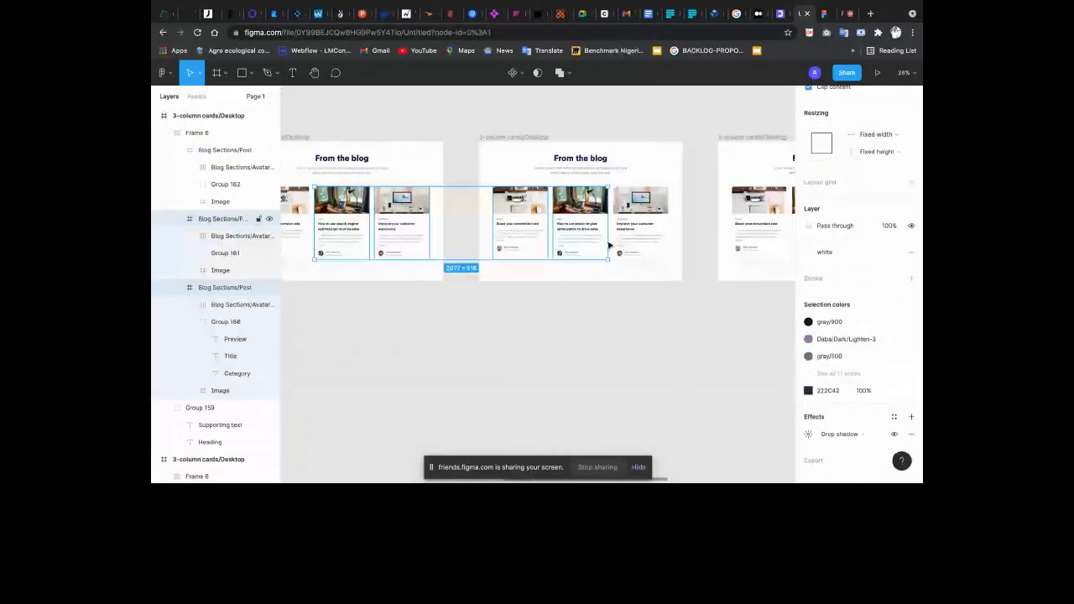
left_click(665, 240, "shift")
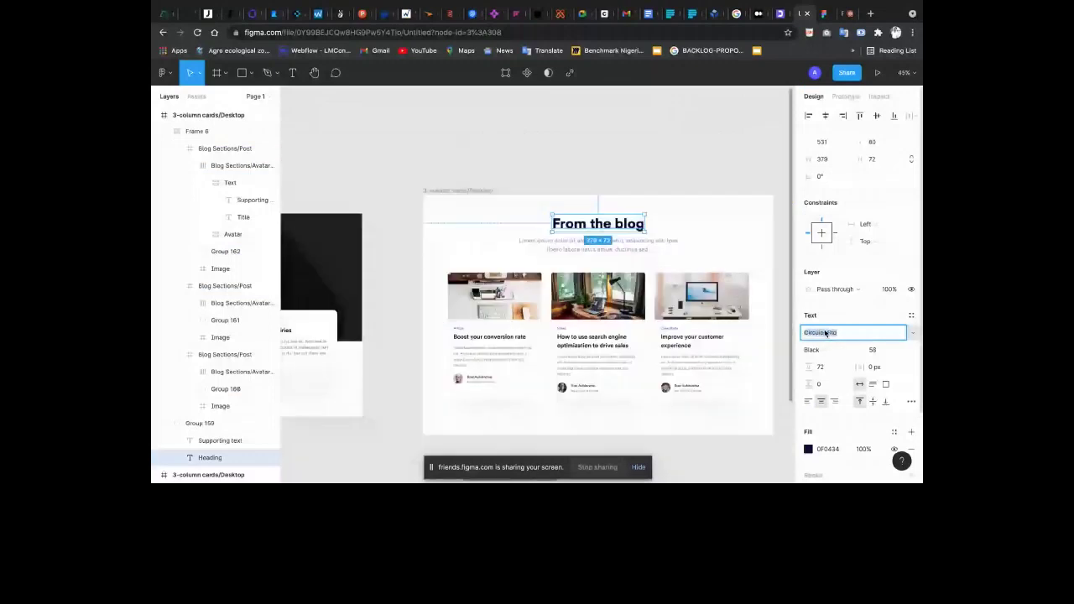
Change the font of the "From the blog" heading in the first 3-column cards frame to Proxima Nova
key("Escape")
scroll(680, 219, "right", 3)
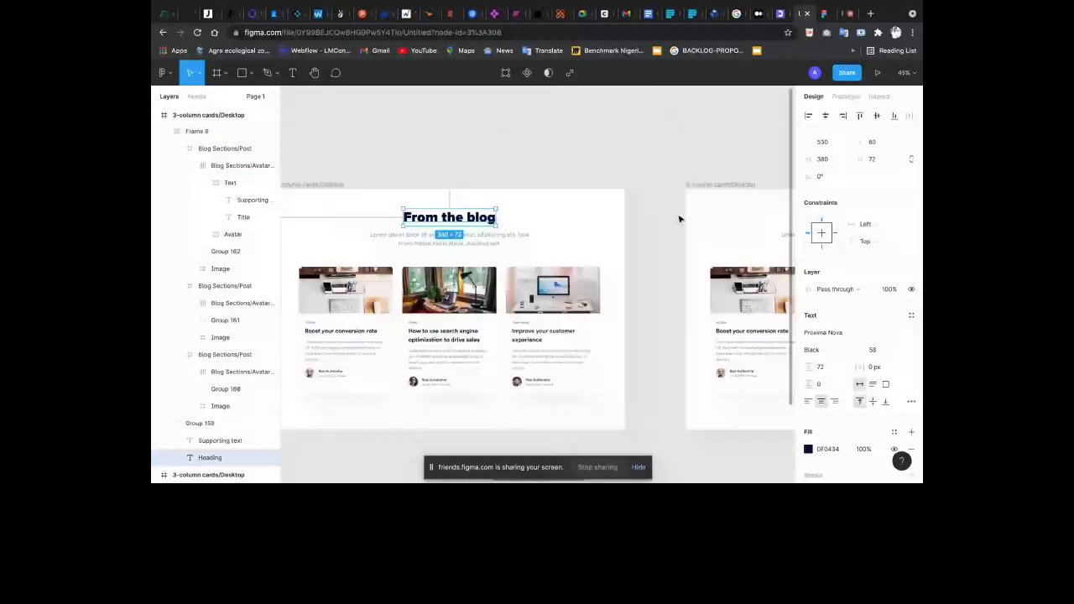
Compare the restyled "From the blog" heading with its neighbours and inspect the heading font in the adjacent 3-column cards frame
scroll(680, 219, "down", 3)
scroll(722, 218, "right", 2)
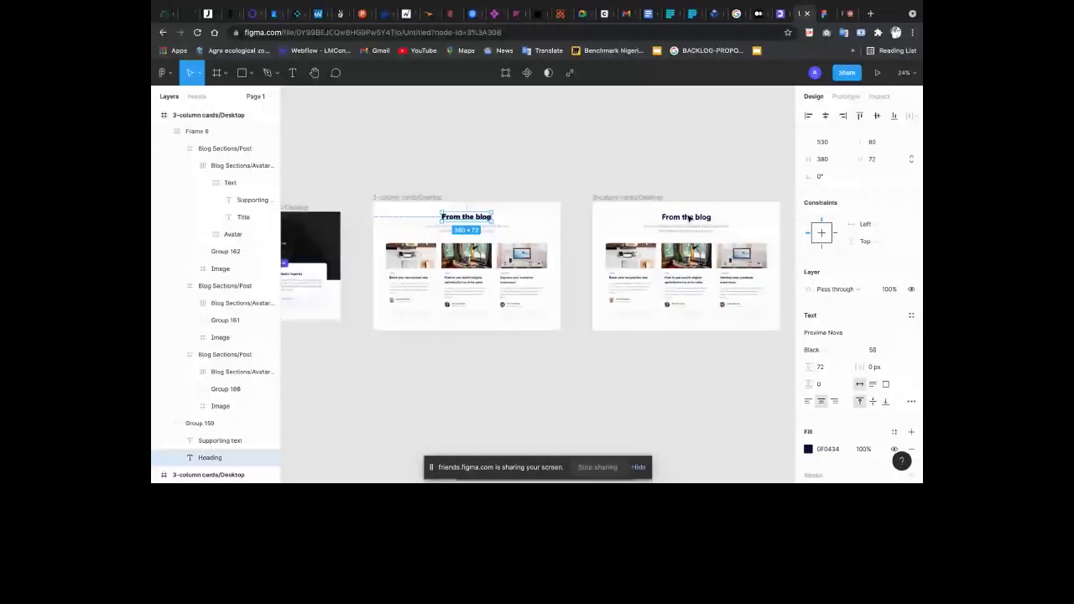
scroll(462, 206, "up", 4)
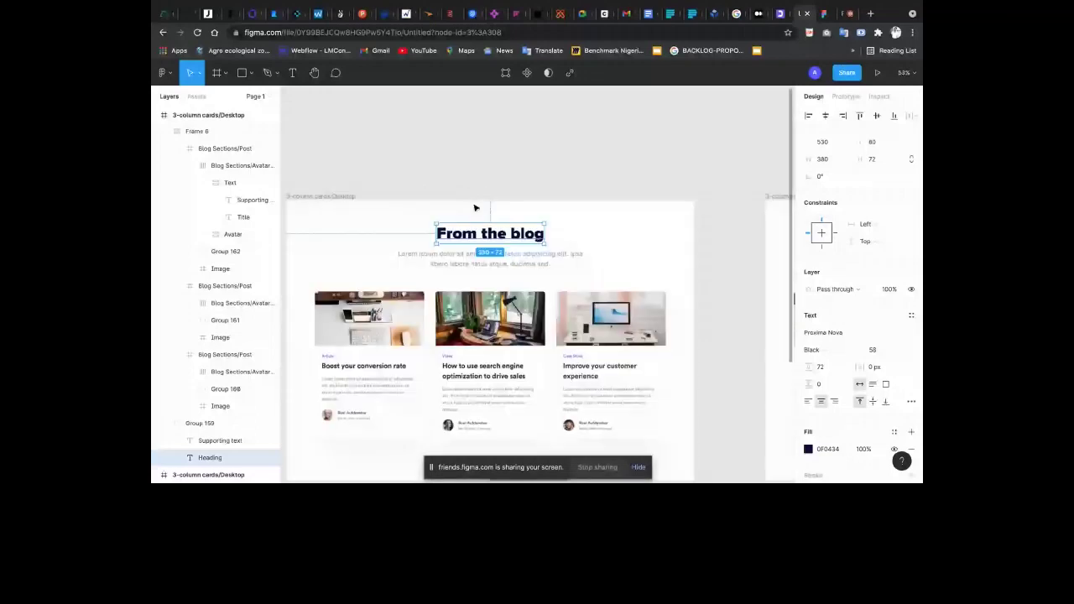
scroll(504, 220, "down", 4)
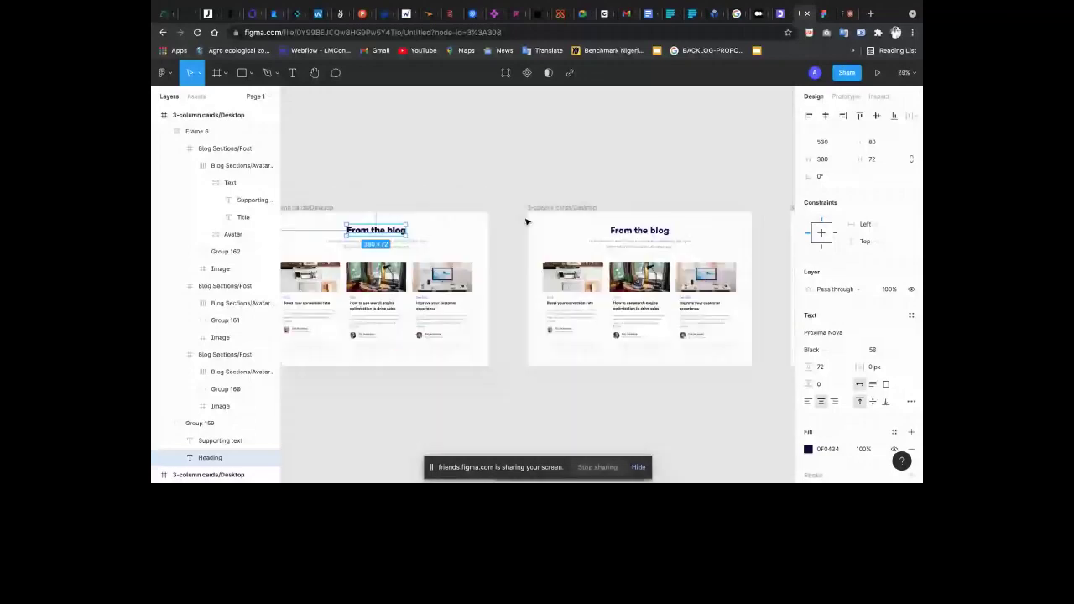
scroll(645, 227, "right", 3)
scroll(644, 226, "left", 3)
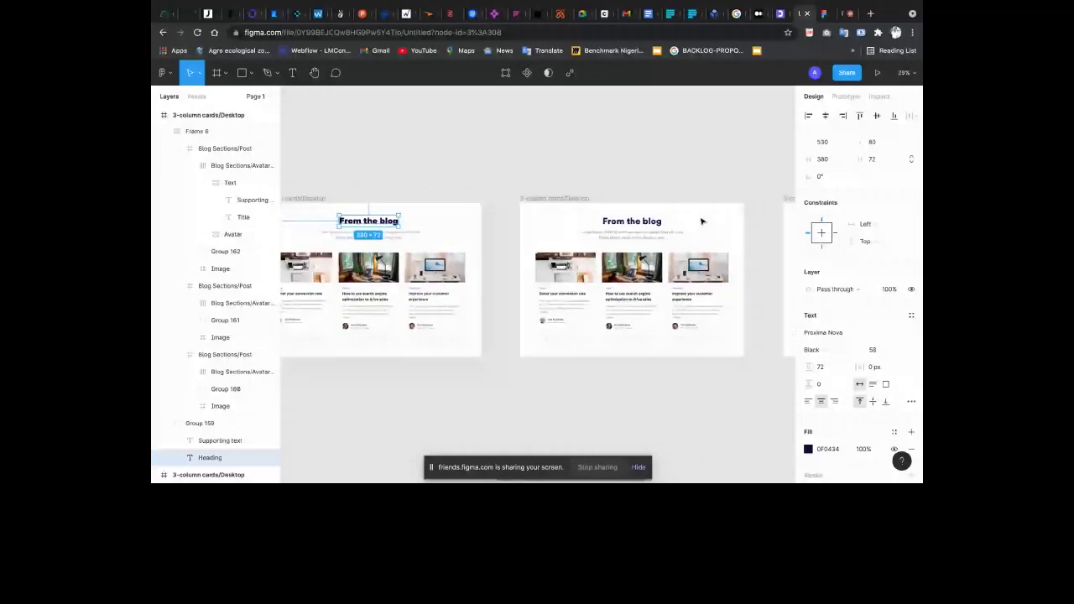
scroll(527, 245, "up", 5)
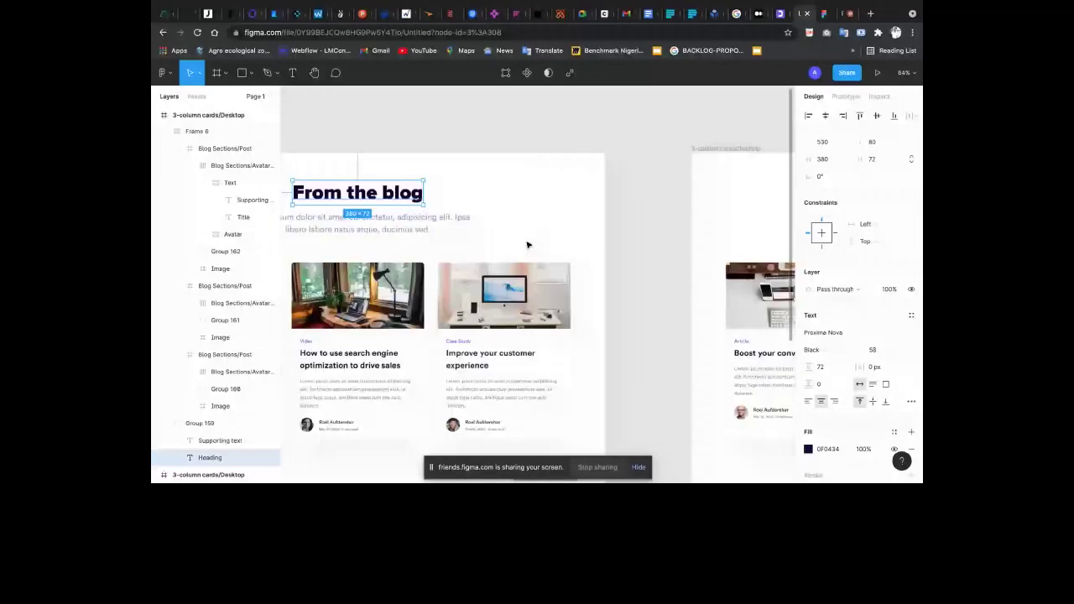
scroll(528, 245, "right", 4)
left_click(593, 220)
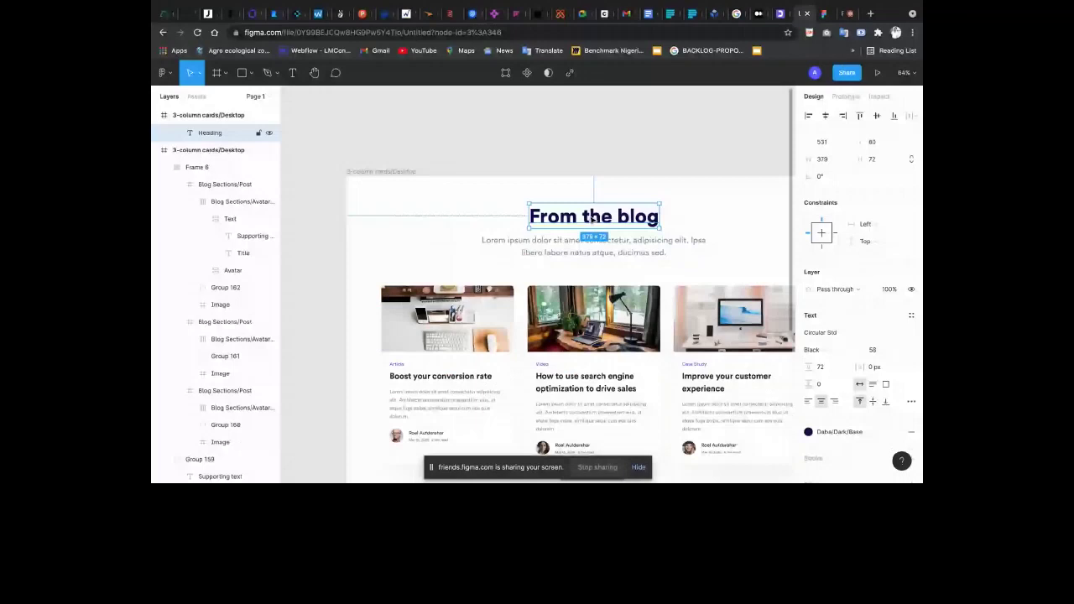
Inspect the "From the blog" heading's font in the first 3-column cards frame and in the remaining 3-column cards frames
scroll(593, 220, "down", 5)
scroll(593, 220, "left", 3)
scroll(554, 220, "left", 2)
left_click(501, 217)
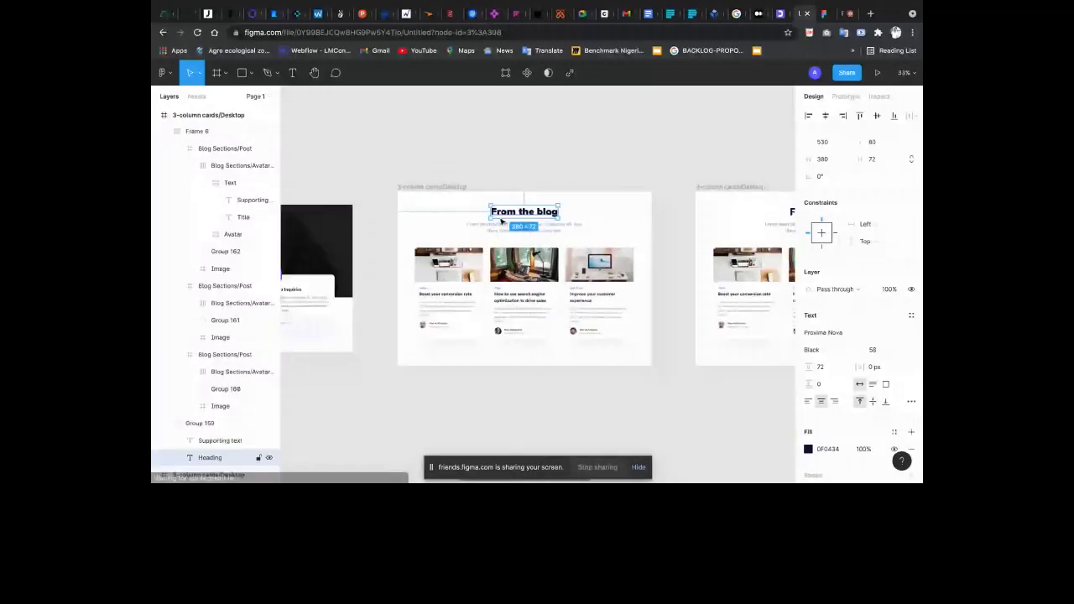
scroll(622, 195, "left", 3)
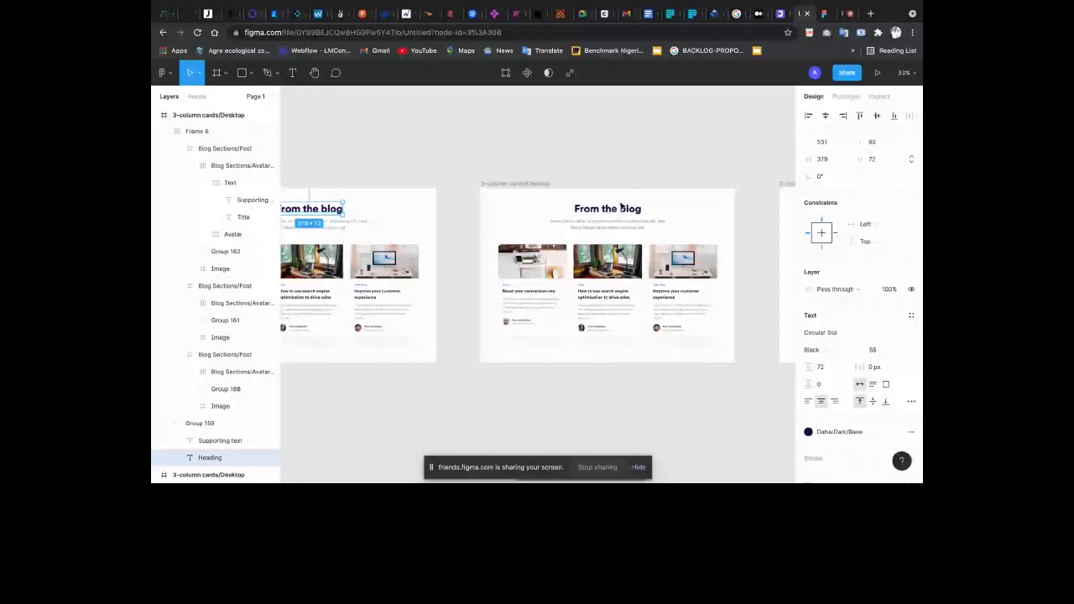
left_click(621, 208)
scroll(653, 235, "down", 3)
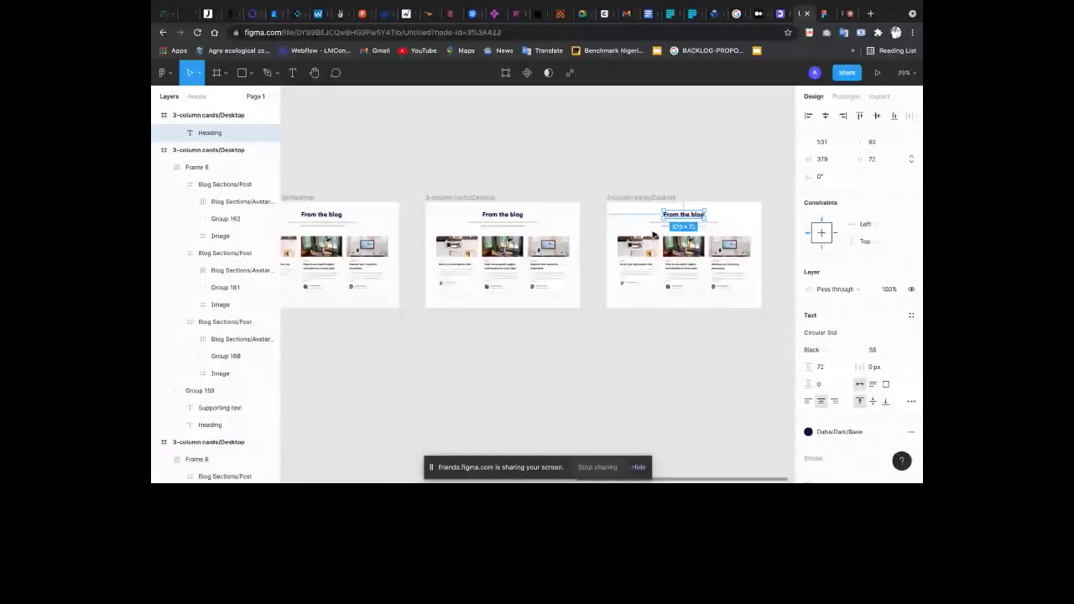
key("Escape")
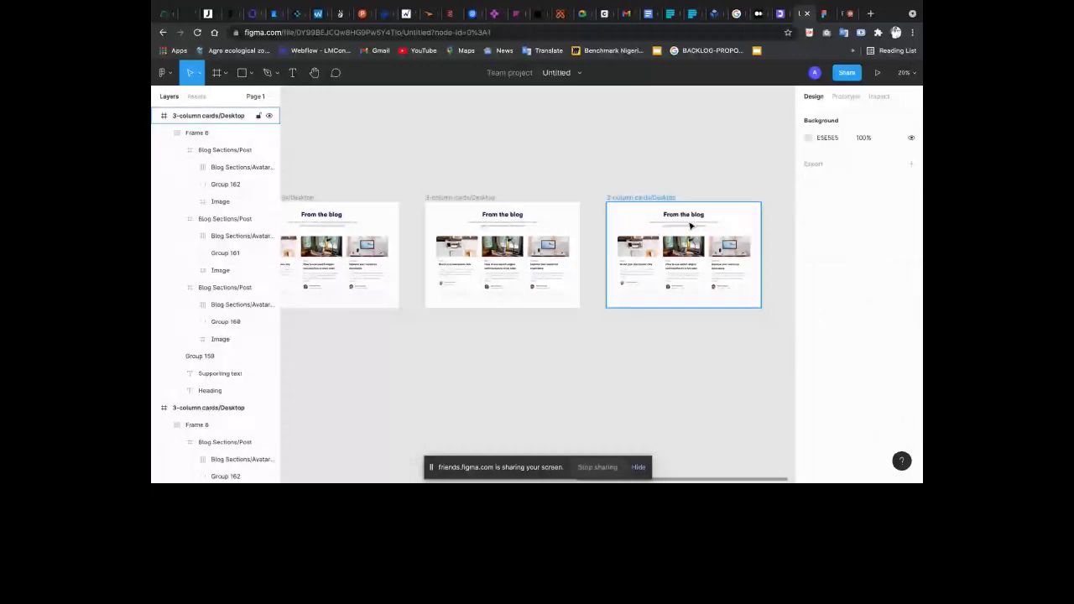
left_click(689, 215)
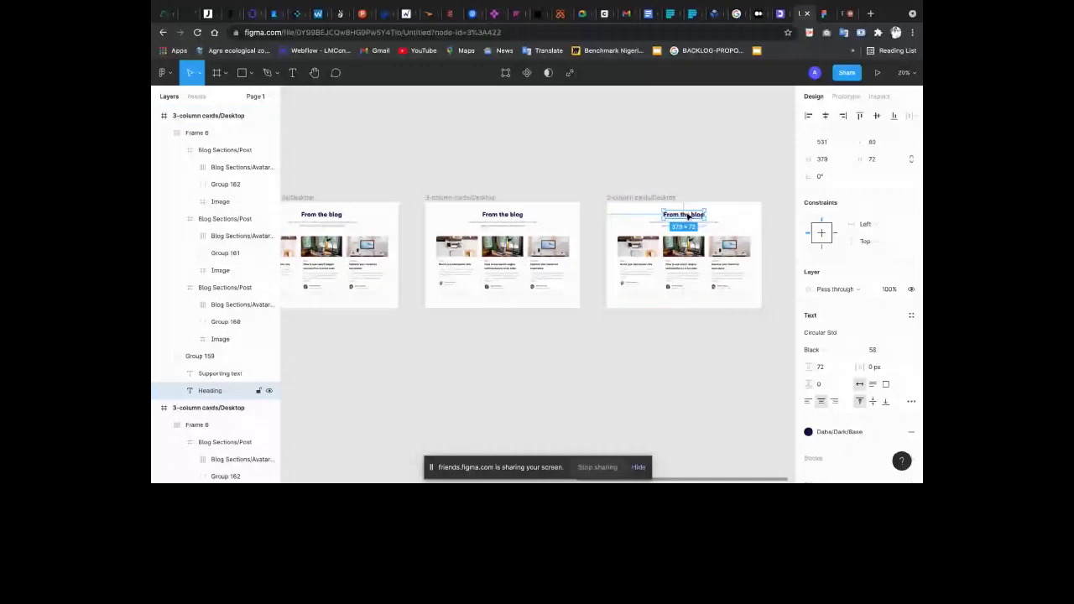
scroll(688, 216, "right", 2)
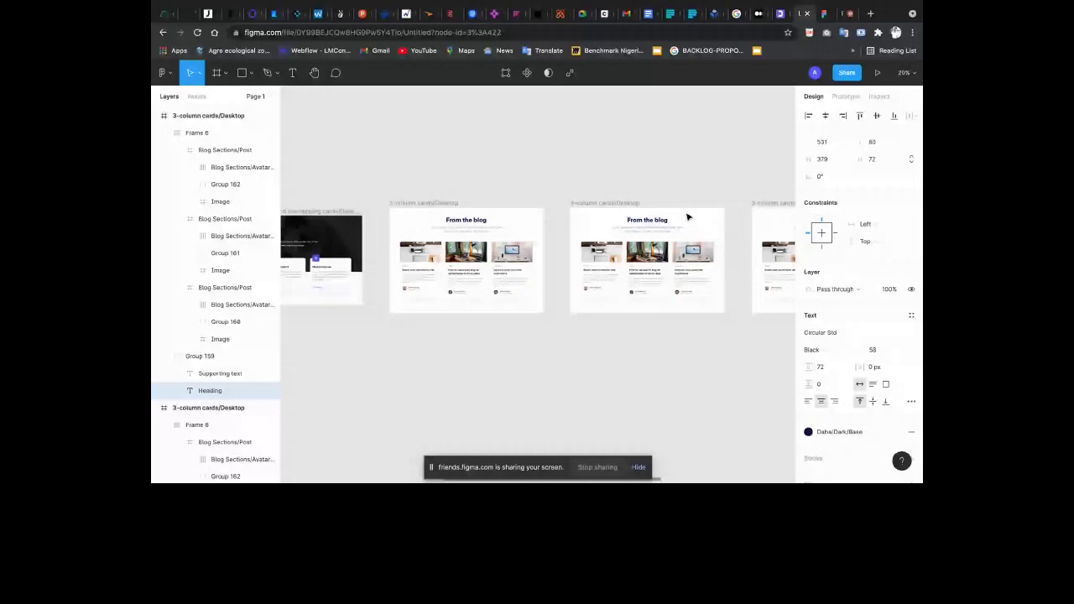
scroll(596, 219, "down", 3)
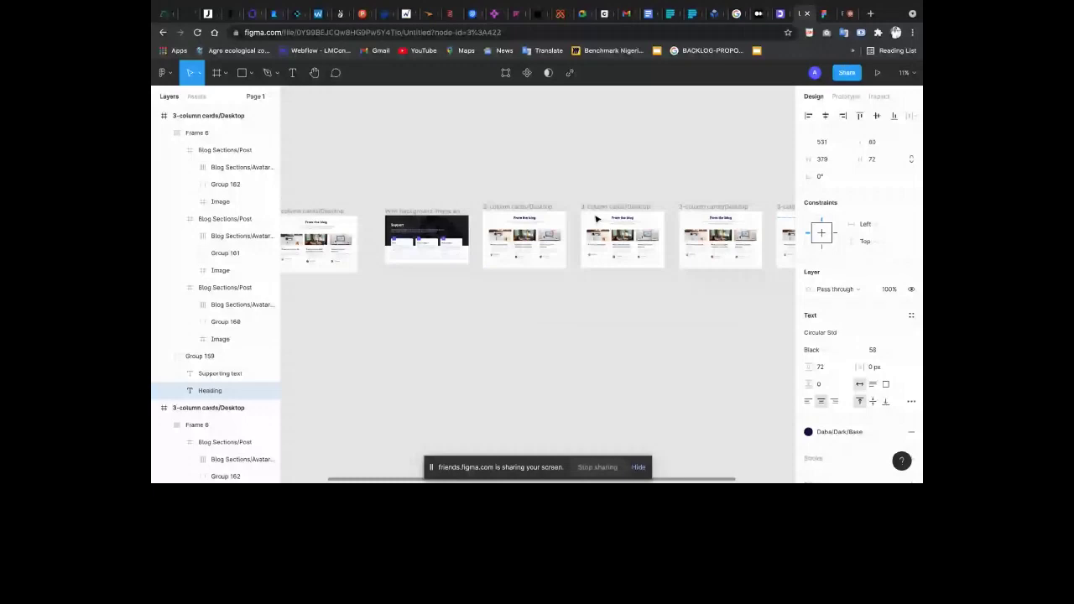
scroll(321, 163, "up", 5)
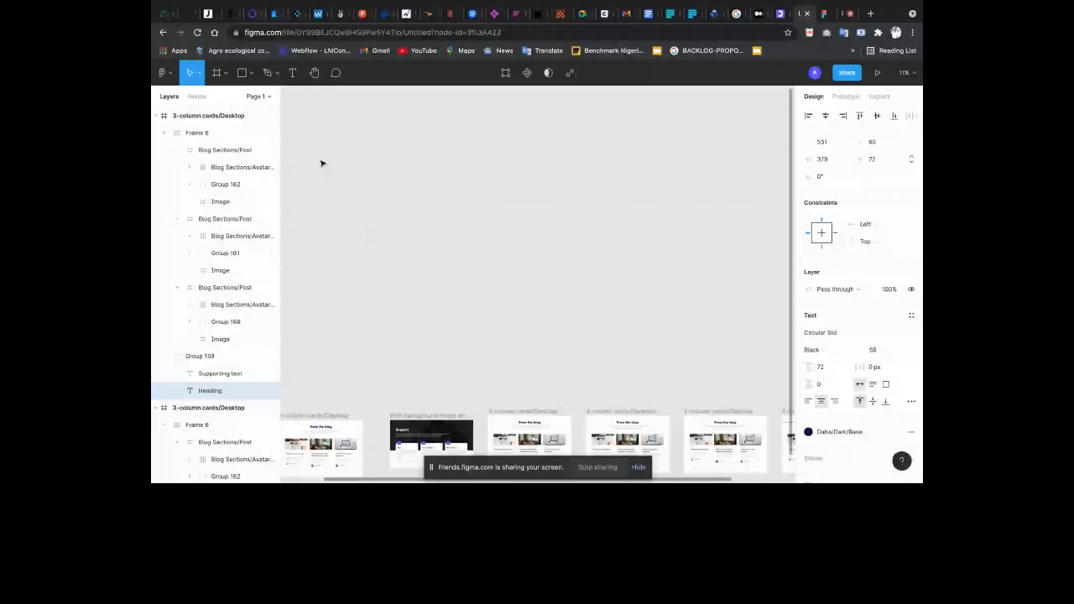
Find the Breakpoints plugin among the Community plugin results for "breakpoint" and install it
right_click(346, 187)
mouse_move(395, 220)
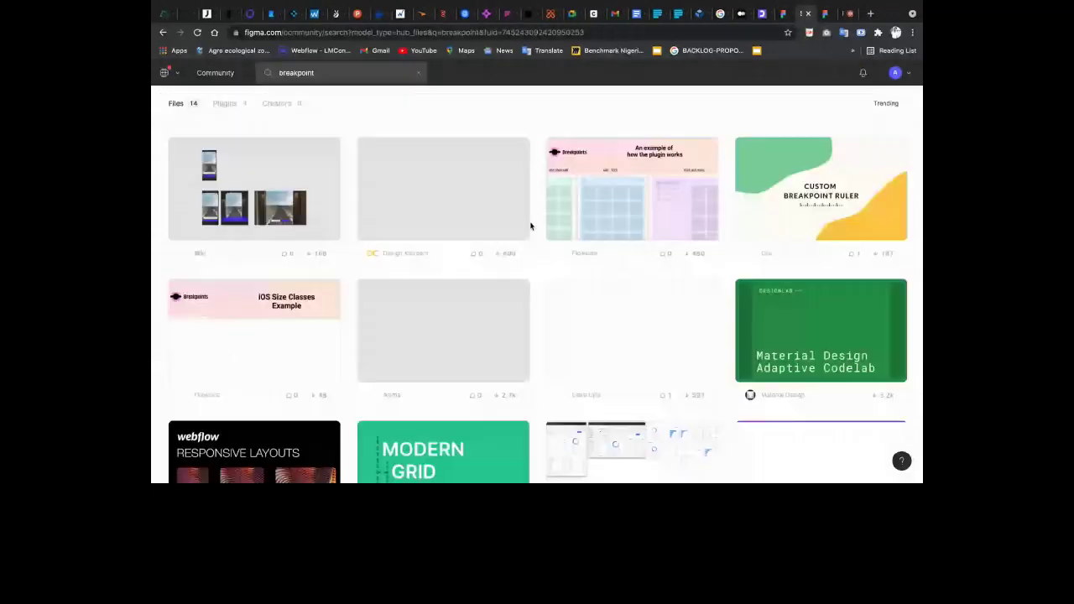
left_click(225, 104)
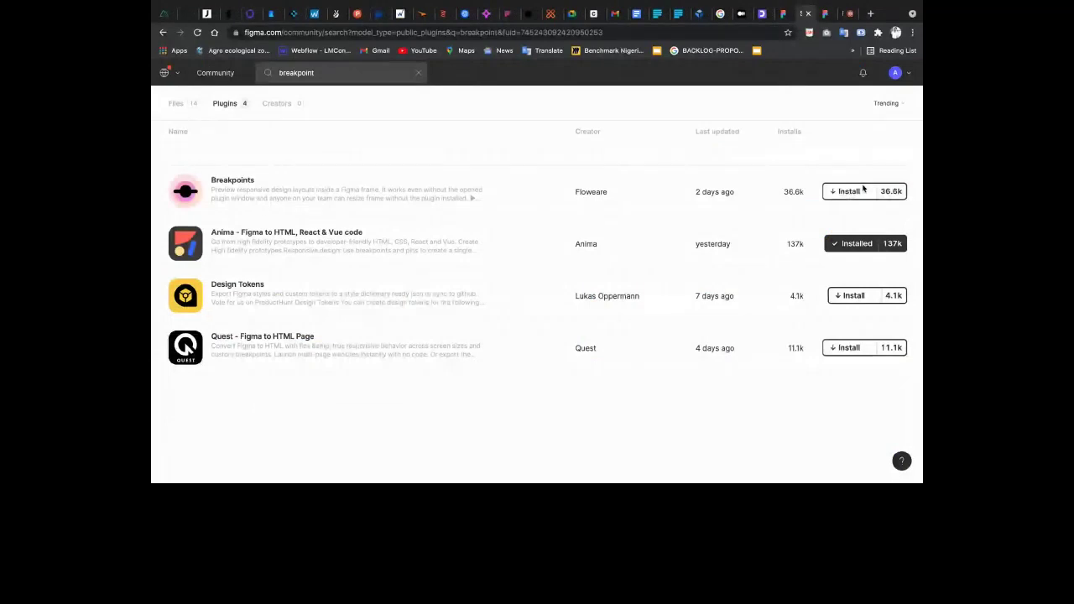
left_click(864, 190)
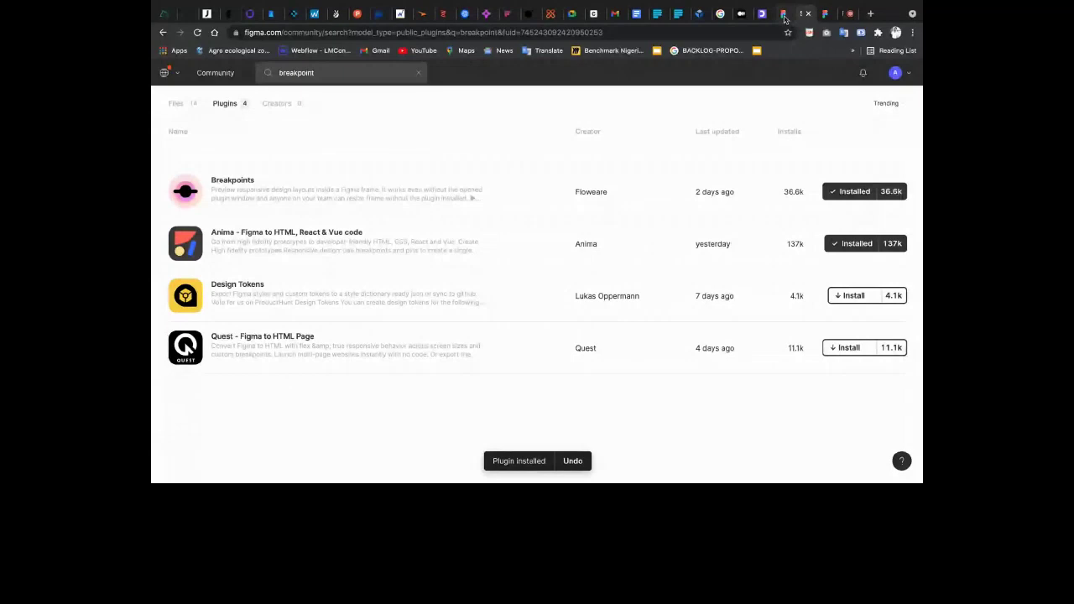
Return to the design file and add a MacBook Pro preset frame above the last 3-column cards frame
left_click(784, 15)
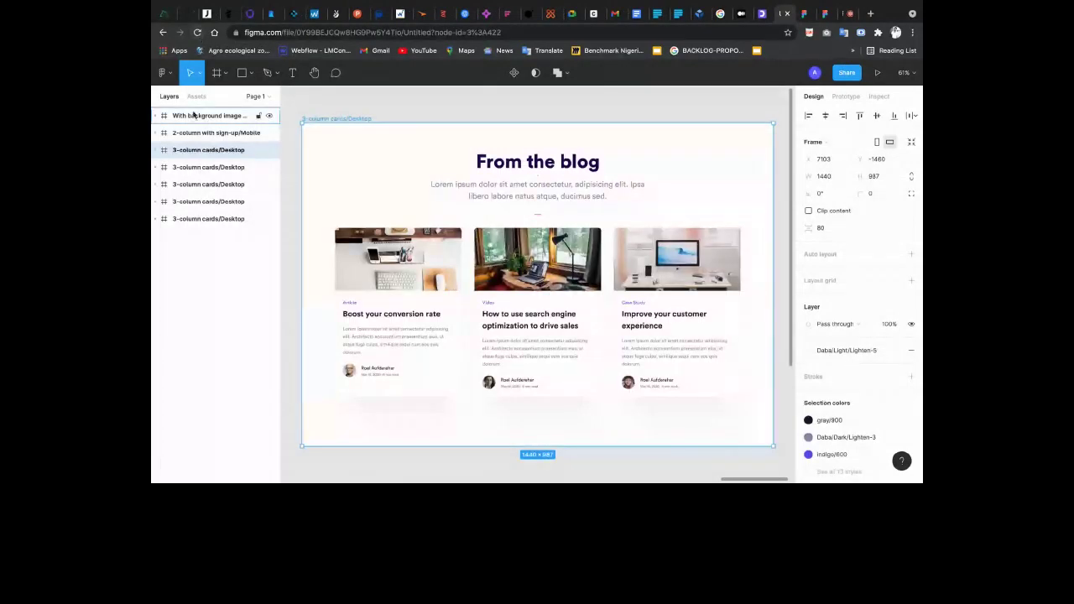
scroll(438, 386, "down", 5)
key("f")
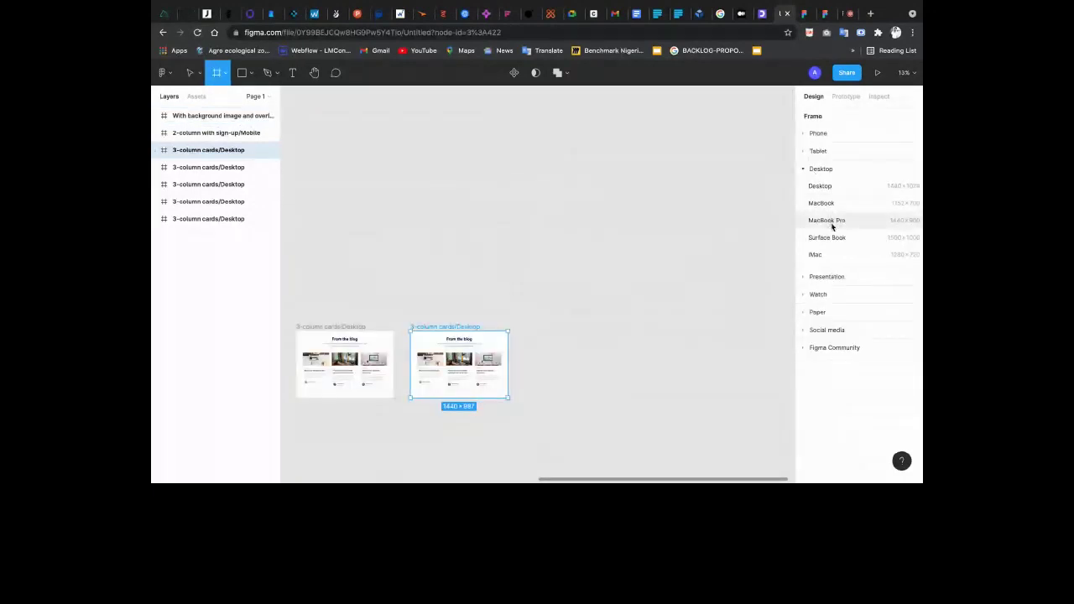
left_click(832, 222)
Add an iPad Pro 12.9" frame and an iPhone 11 Pro / X frame beside the MacBook Pro frame
left_click(218, 73)
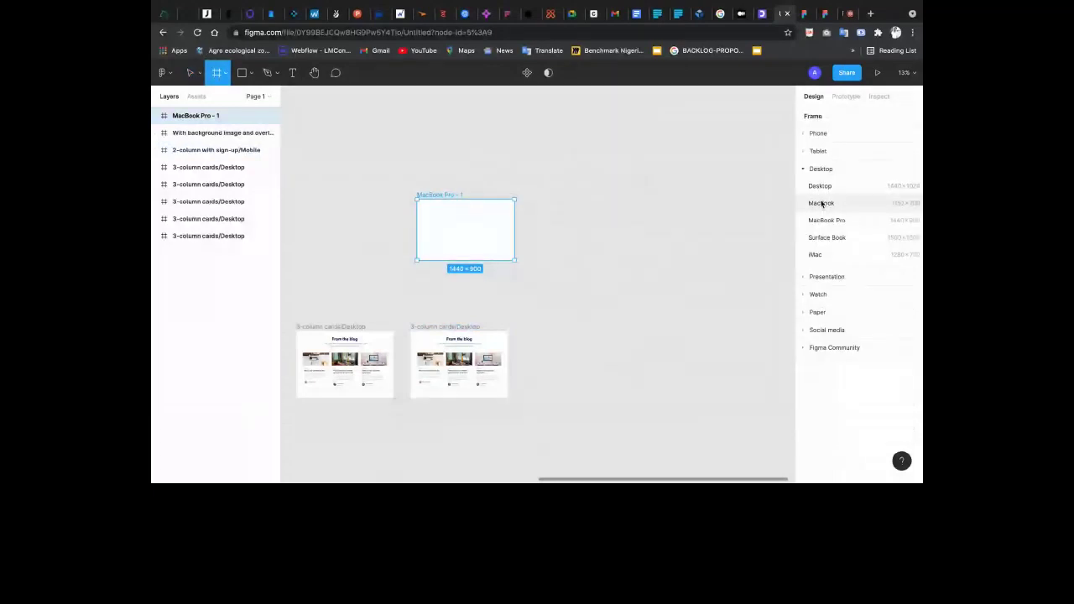
left_click(813, 152)
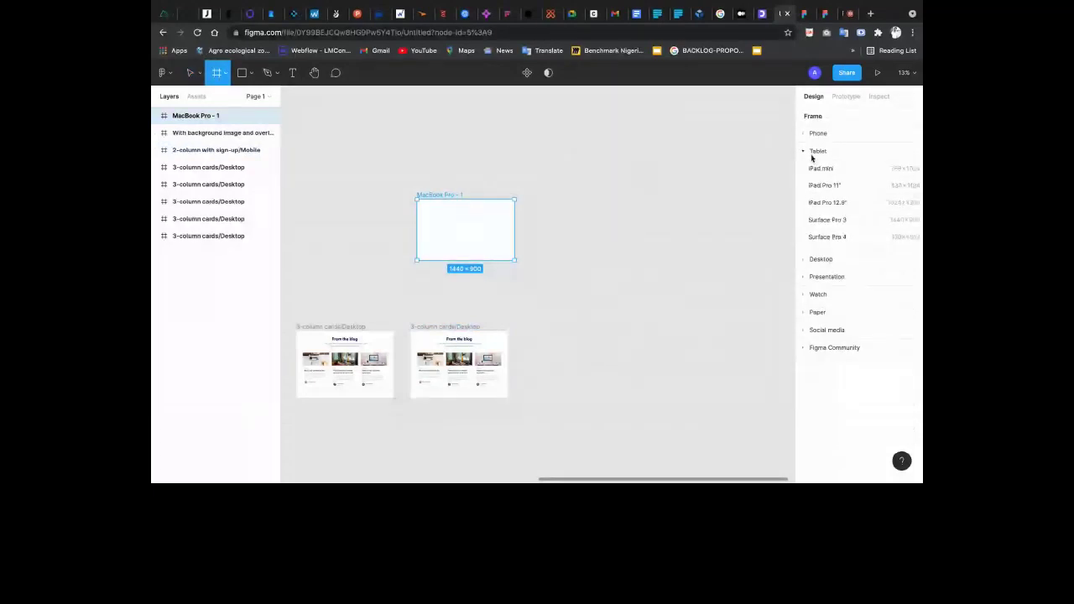
left_click(831, 205)
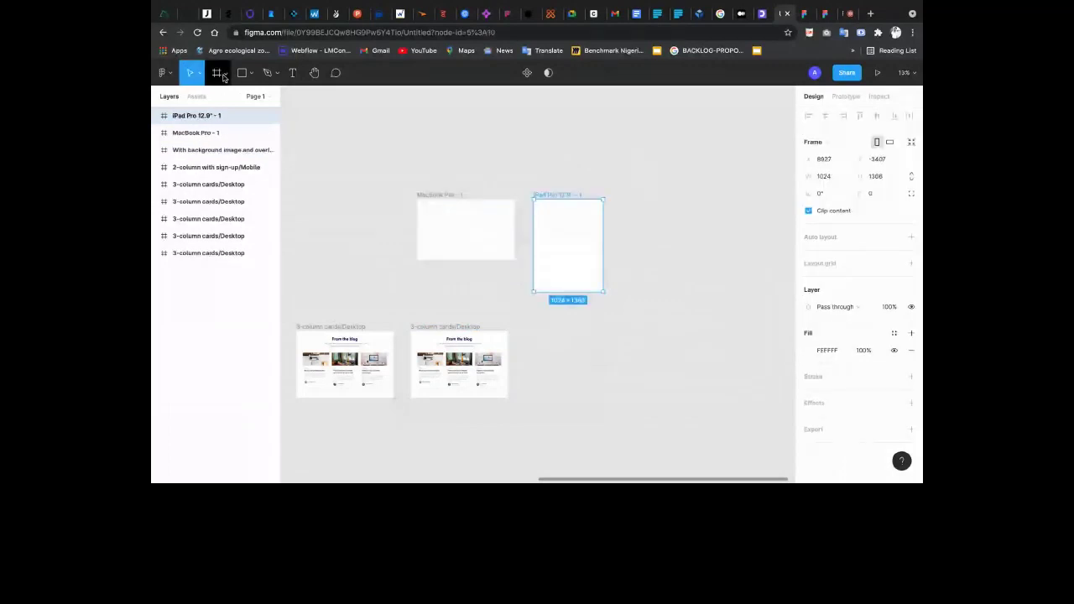
left_click(225, 73)
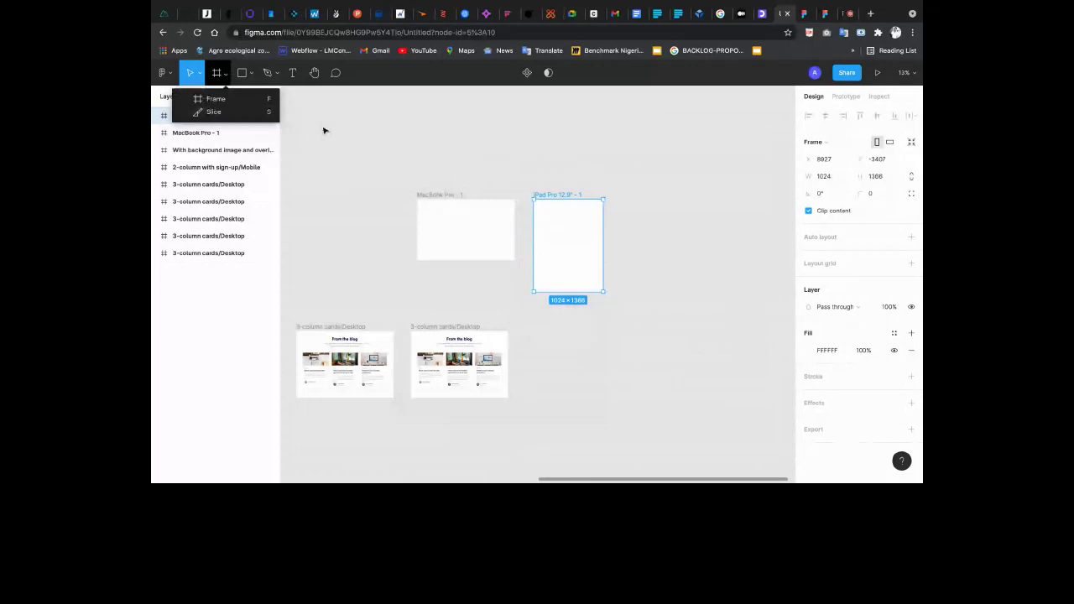
key("f")
left_click(805, 134)
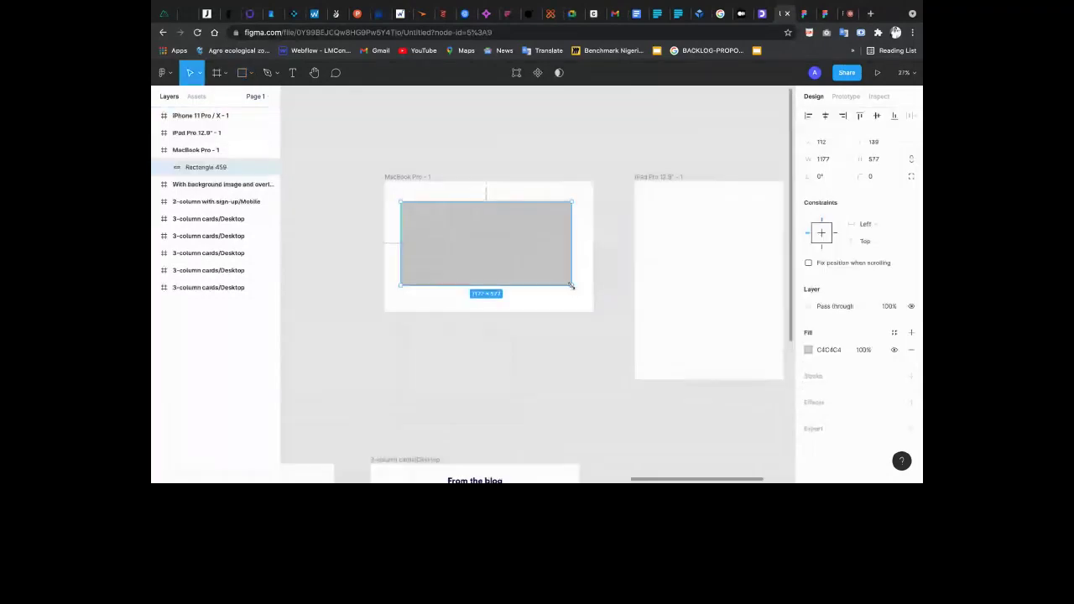
Copy the MacBook Pro frame's grey rectangle into the iPad Pro frame at about 624 × 577, and copy that one into the iPhone frame
scroll(572, 288, "down", 3)
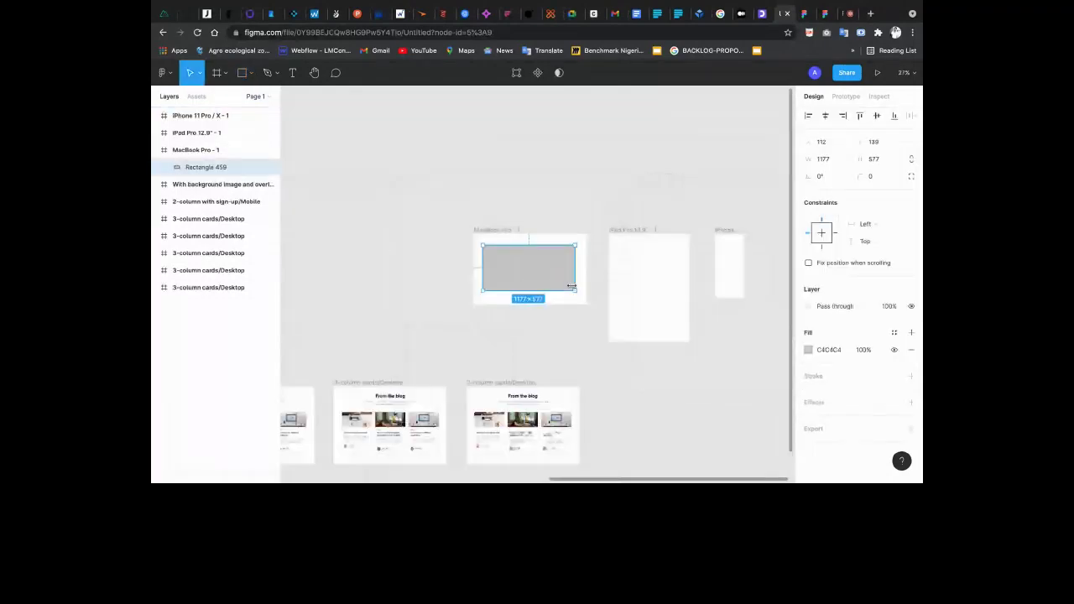
left_click_drag(607, 269, 654, 279)
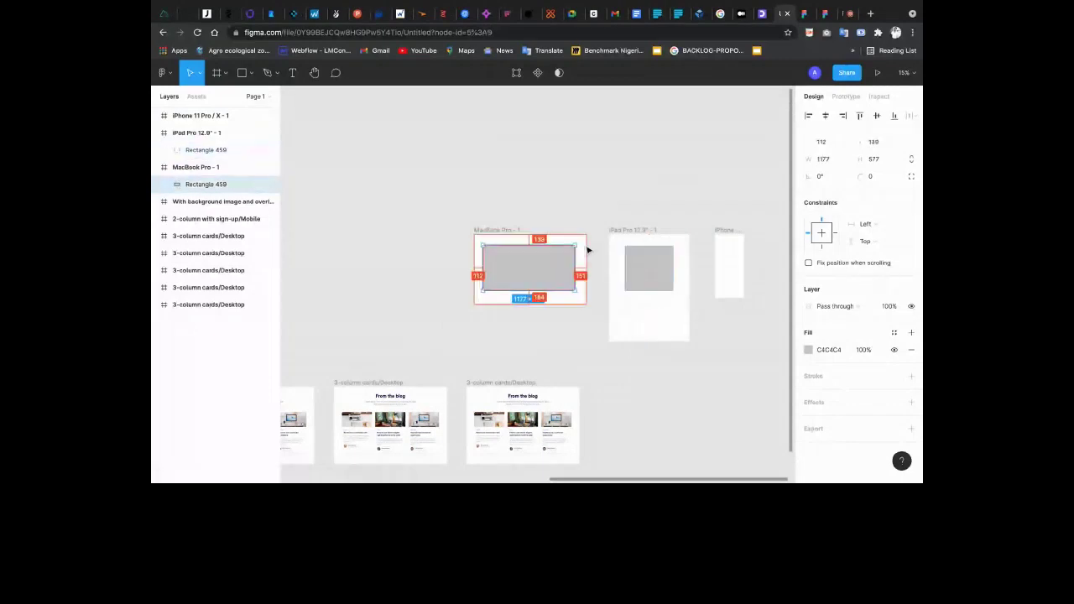
key("Up")
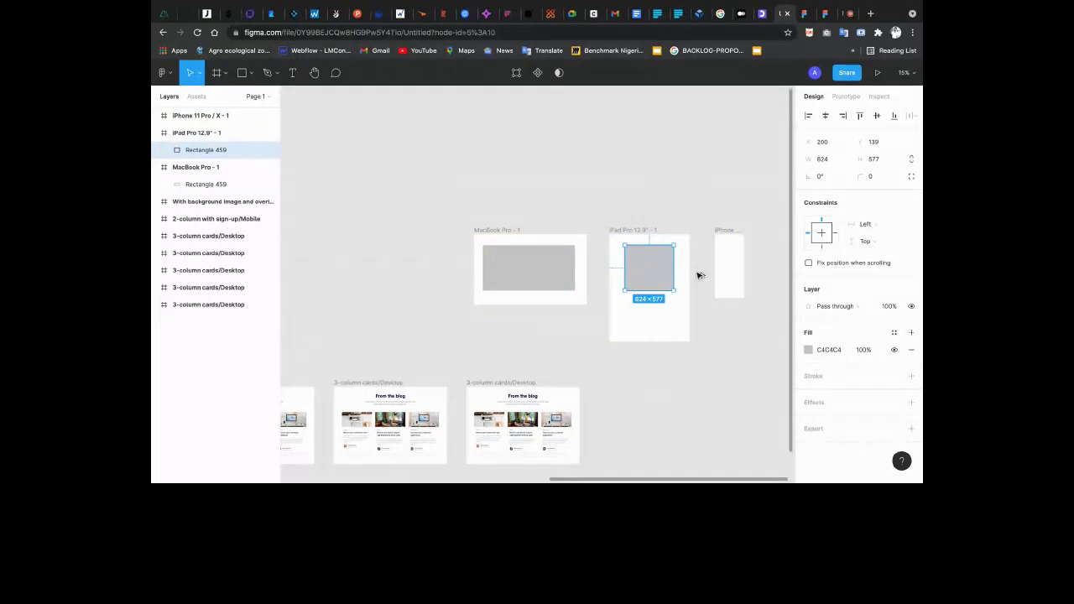
left_click_drag(655, 276, 739, 274)
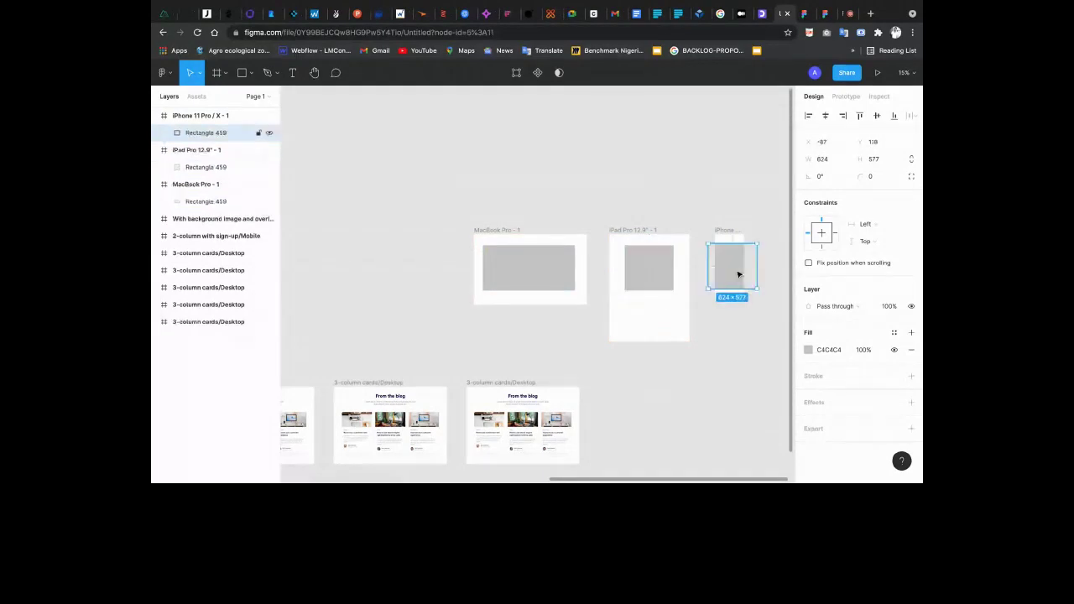
scroll(738, 275, "up", 5)
scroll(701, 269, "right", 3)
scroll(695, 271, "down", 4)
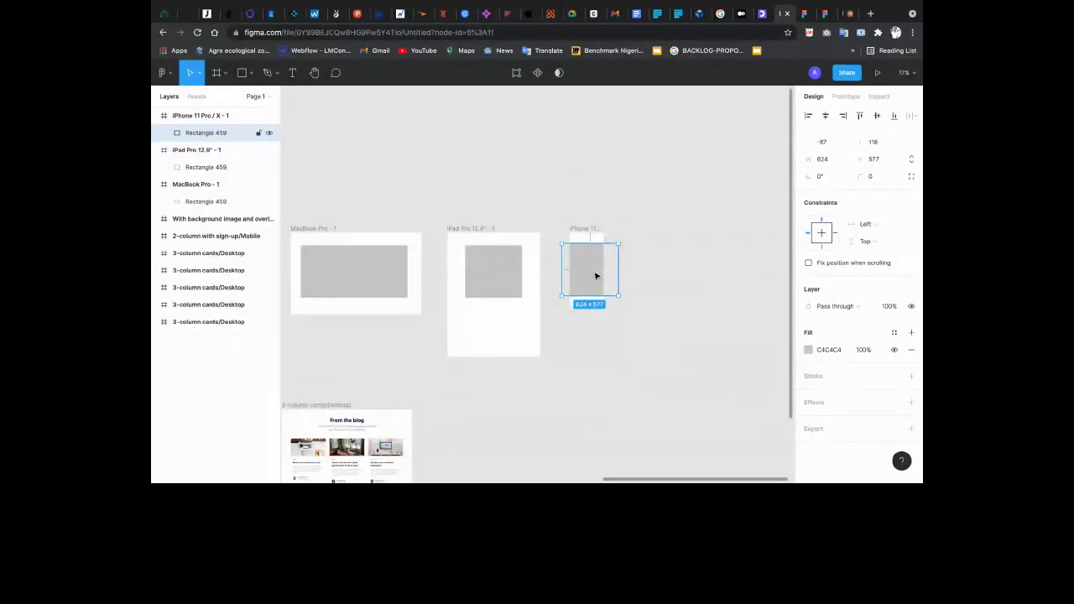
Duplicate the grey rectangle repeatedly onto the empty canvas around the device frames
left_click_drag(596, 275, 622, 171)
left_click_drag(622, 171, 674, 173)
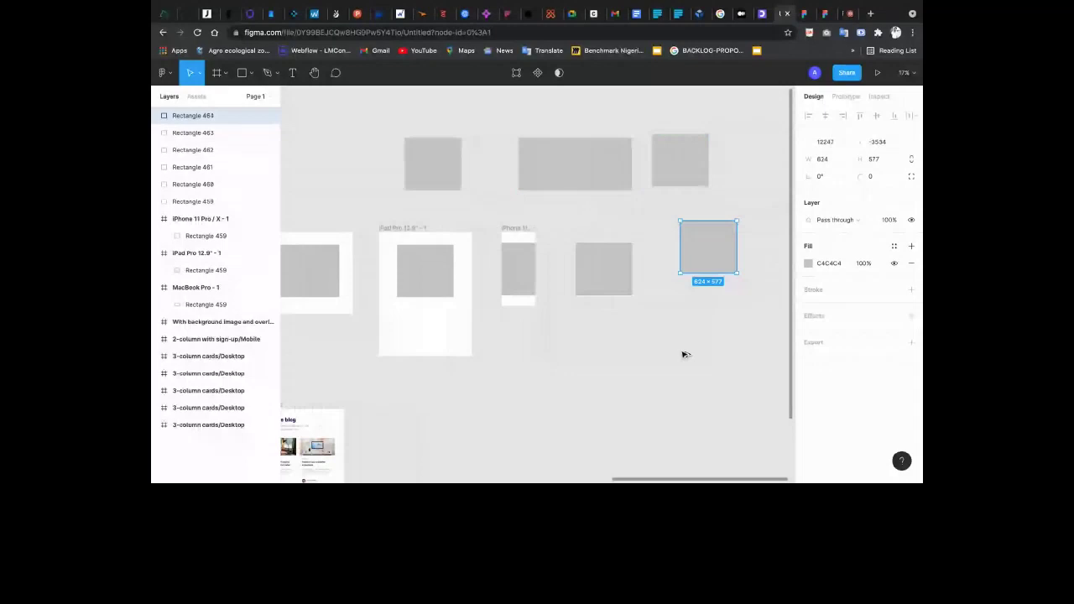
left_click_drag(690, 255, 536, 449)
scroll(536, 449, "down", 1)
mouse_move(541, 368)
left_mouse_down()
mouse_move(633, 369)
mouse_move(670, 398)
mouse_move(515, 439)
mouse_move(535, 468)
mouse_move(554, 377)
left_mouse_up()
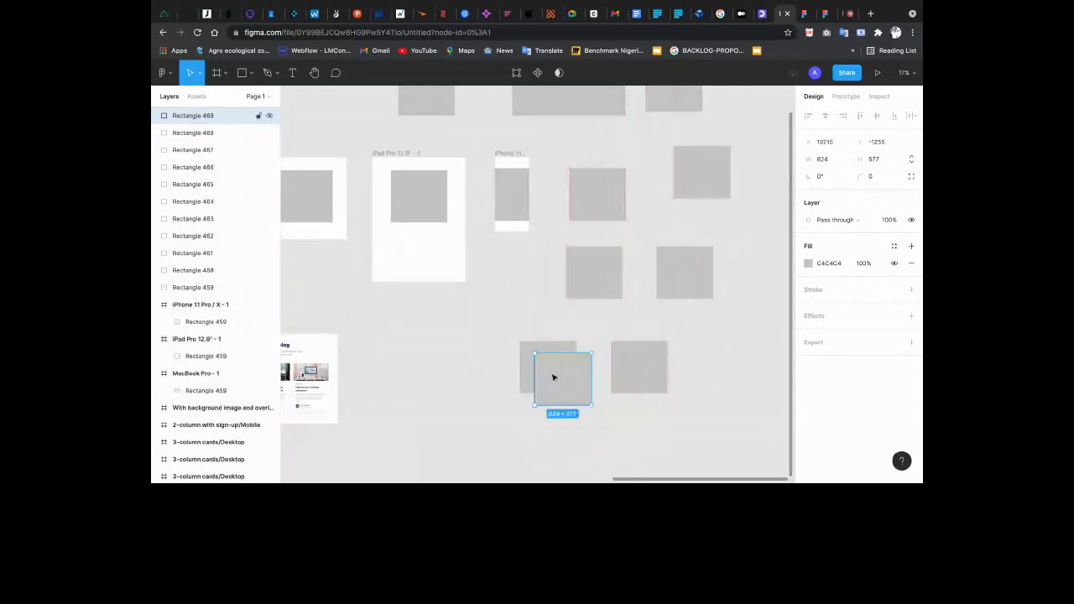
scroll(554, 377, "right", 2)
scroll(554, 377, "down", 1)
scroll(509, 350, "up", 1)
scroll(509, 350, "left", 1)
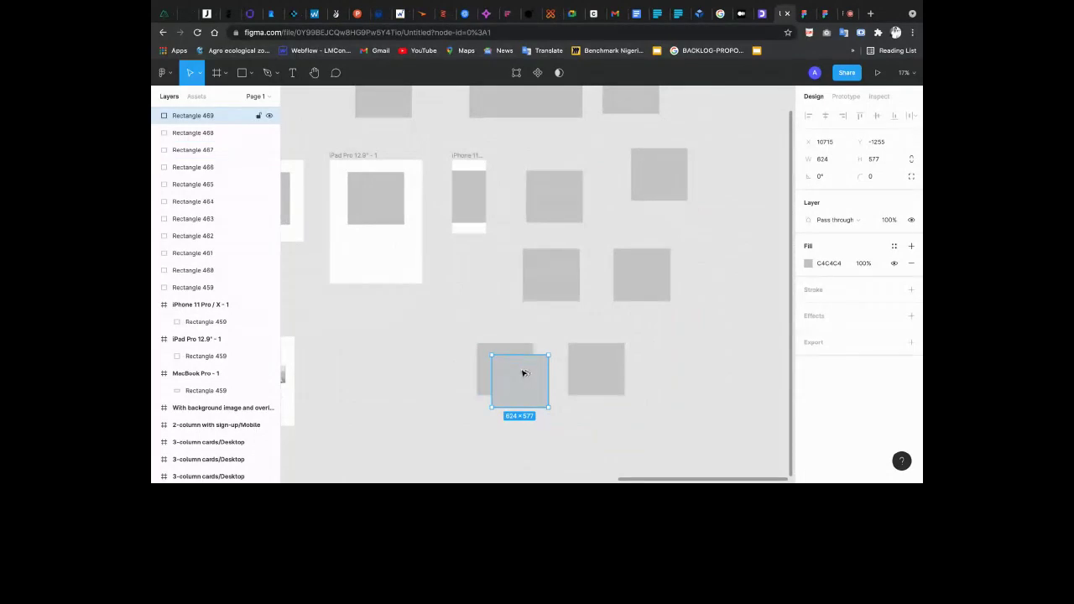
left_click_drag(523, 373, 485, 324)
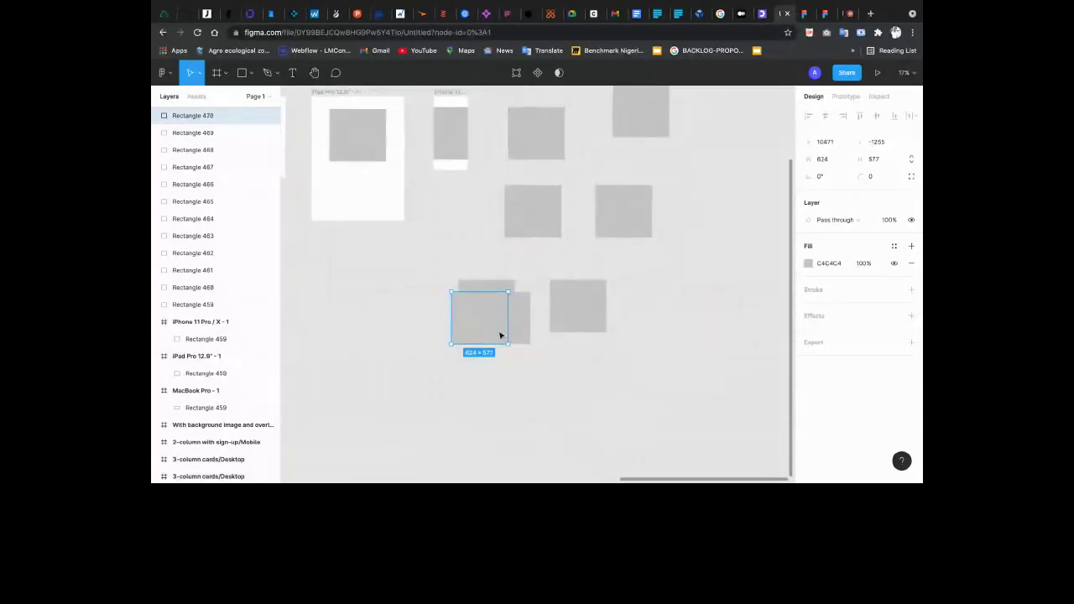
Delete the loose grey rectangles scattered on the canvas around the device frames
scroll(605, 240, "down", 6)
left_click(555, 334)
mouse_move(664, 114)
left_mouse_down()
mouse_move(554, 308)
mouse_move(566, 295)
mouse_move(539, 272)
left_mouse_up()
key("Delete")
scroll(546, 273, "up", 1)
left_click(555, 210, "shift")
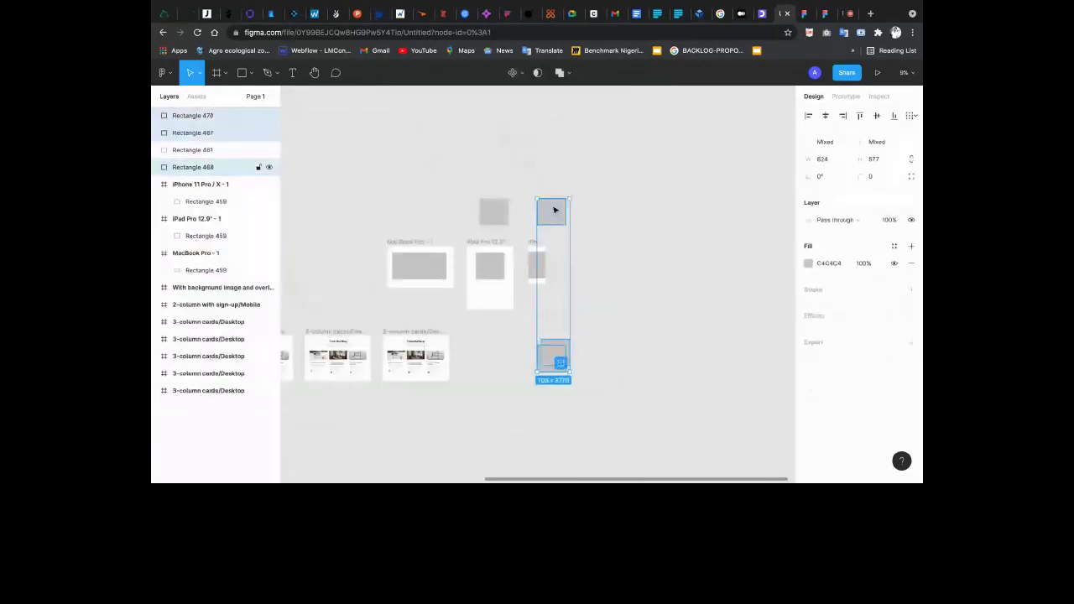
key("Delete")
Move the iPhone 11 Pro / X frame farther from the iPad Pro frame, to about X 11010
scroll(588, 201, "up", 5)
left_click_drag(613, 194, 726, 196)
scroll(724, 197, "left", 3)
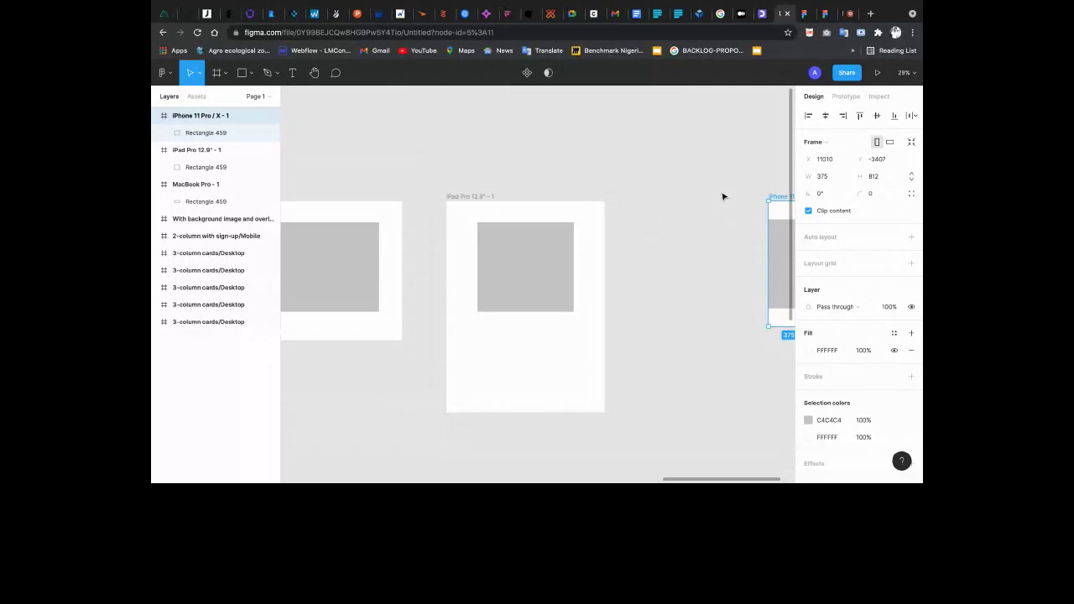
Move the iPad Pro frame closer to the MacBook Pro frame, to about X 8792
scroll(495, 187, "right", 1)
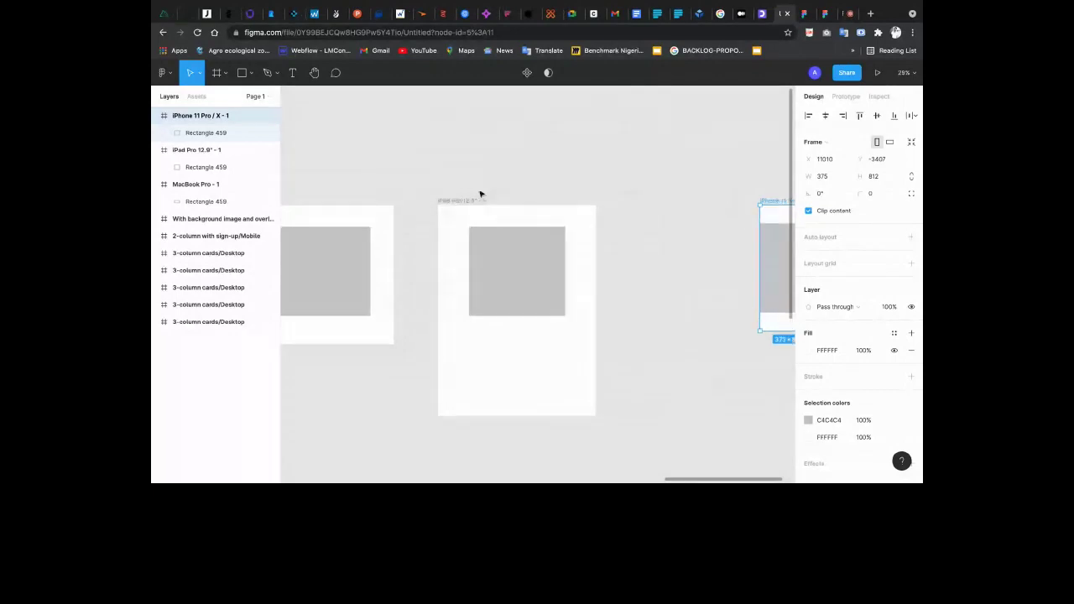
left_click_drag(481, 201, 460, 201)
left_click(462, 266)
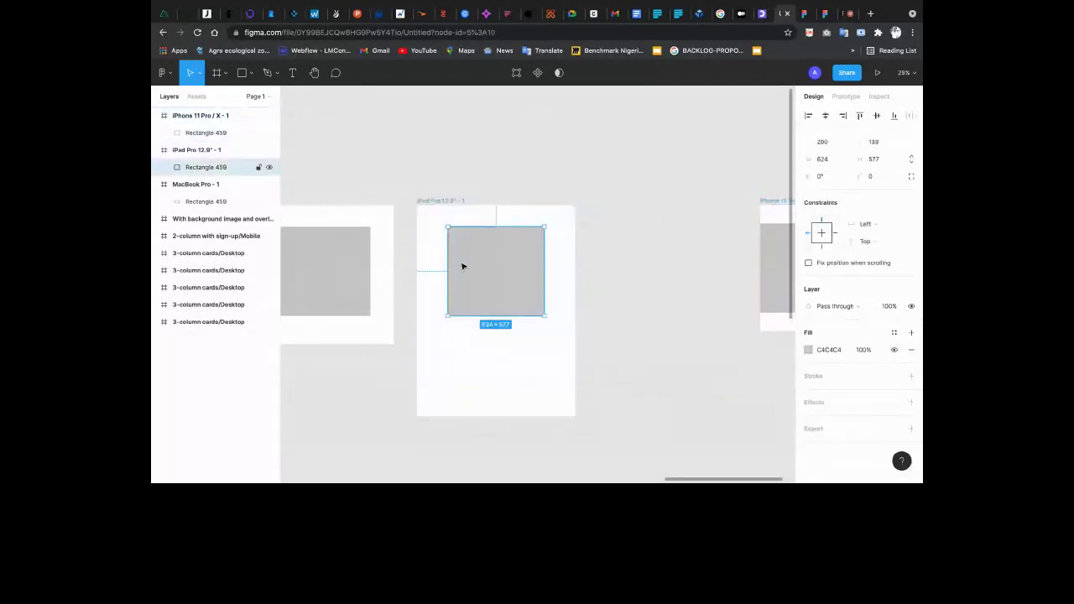
left_click(435, 202)
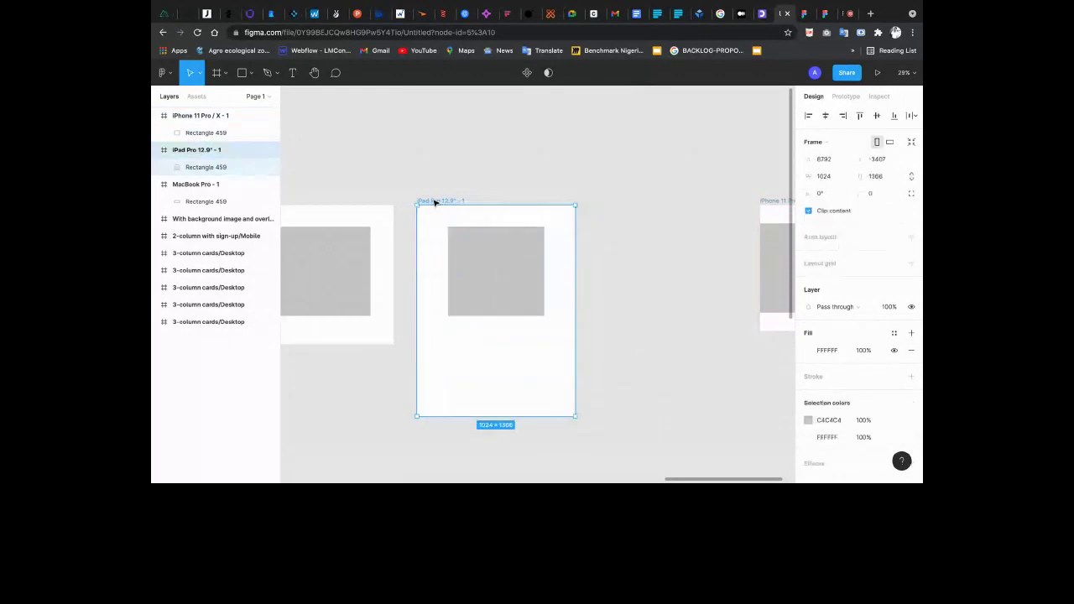
Duplicate the iPad Pro frame and place the copy above the gap before the iPhone frame, at about X 9897, Y -4773
key("super+d")
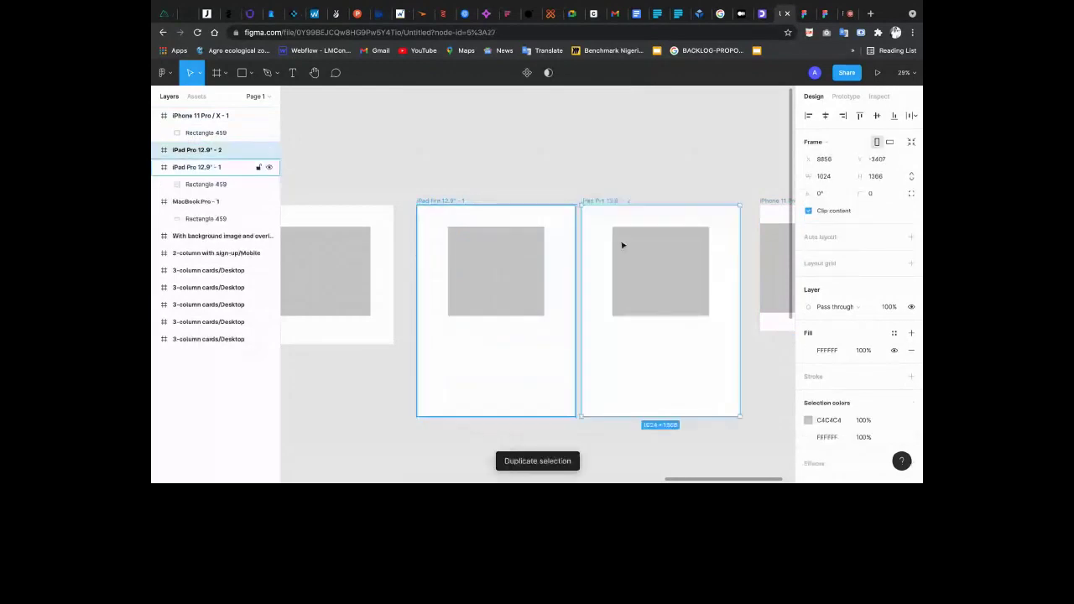
left_click(622, 245)
scroll(587, 260, "right", 3)
left_click_drag(550, 274, 572, 297)
scroll(568, 296, "down", 3)
left_click_drag(518, 239, 525, 116)
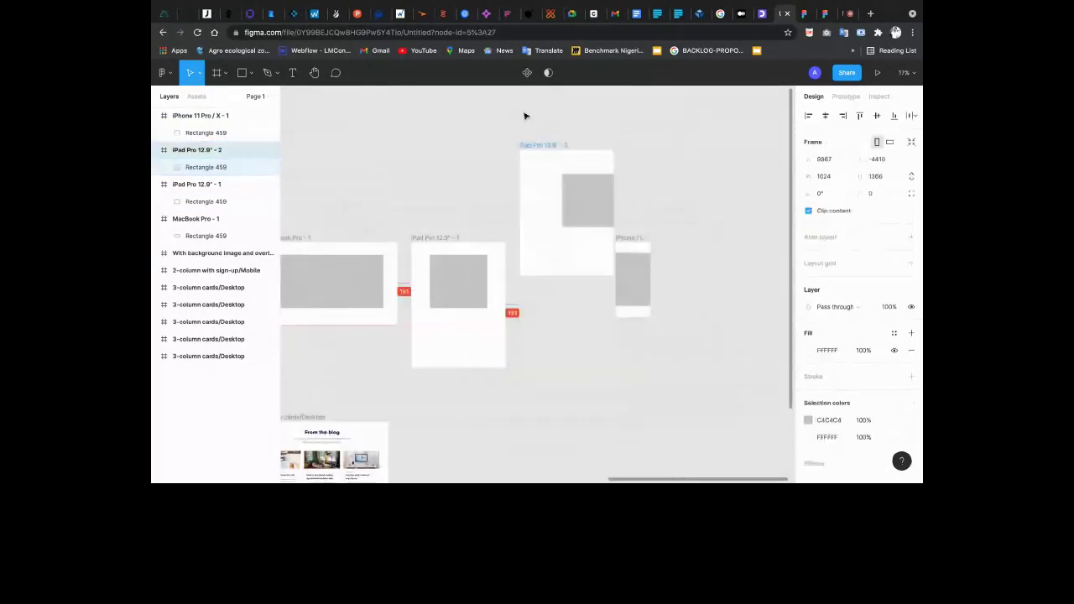
Shift the grey rectangle inside the copied iPad frame flush with its left edge, at X 0, Y 236
left_click(542, 166)
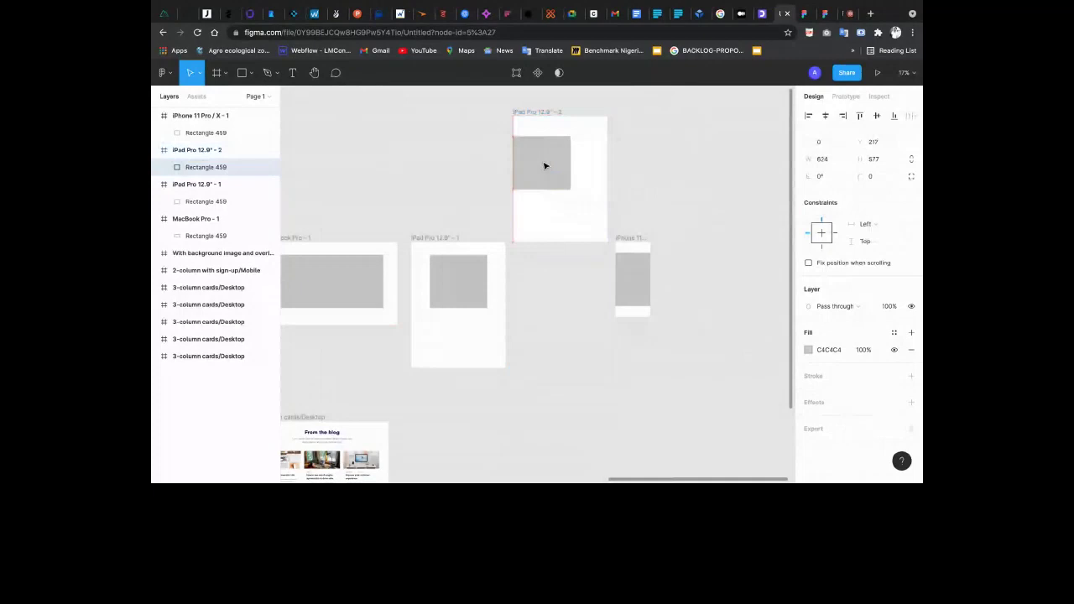
left_click_drag(543, 166, 597, 158)
key("Delete")
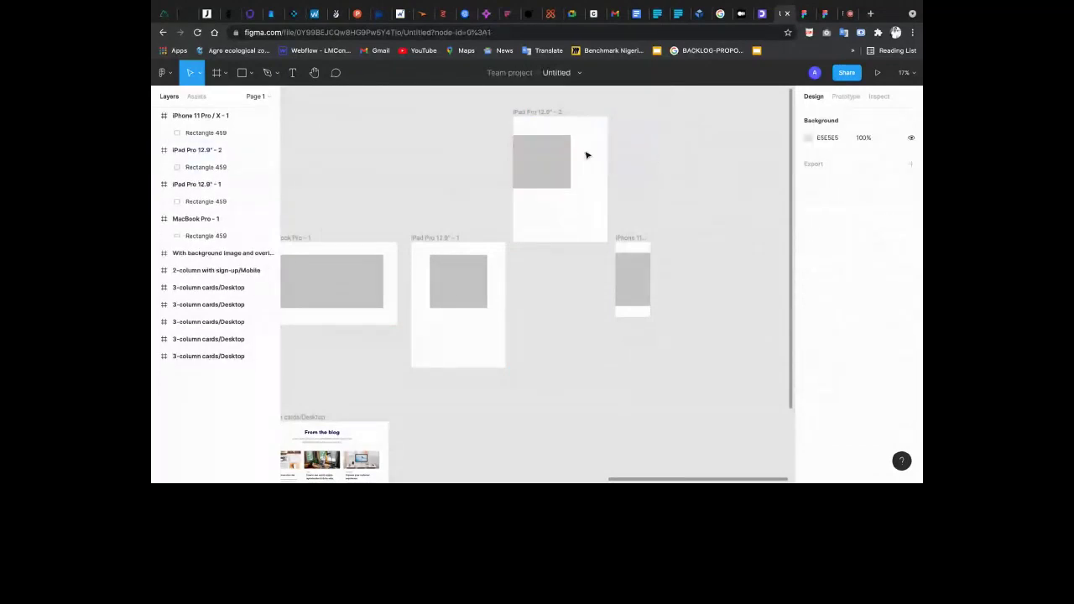
scroll(587, 155, "up", 3)
left_click(511, 304)
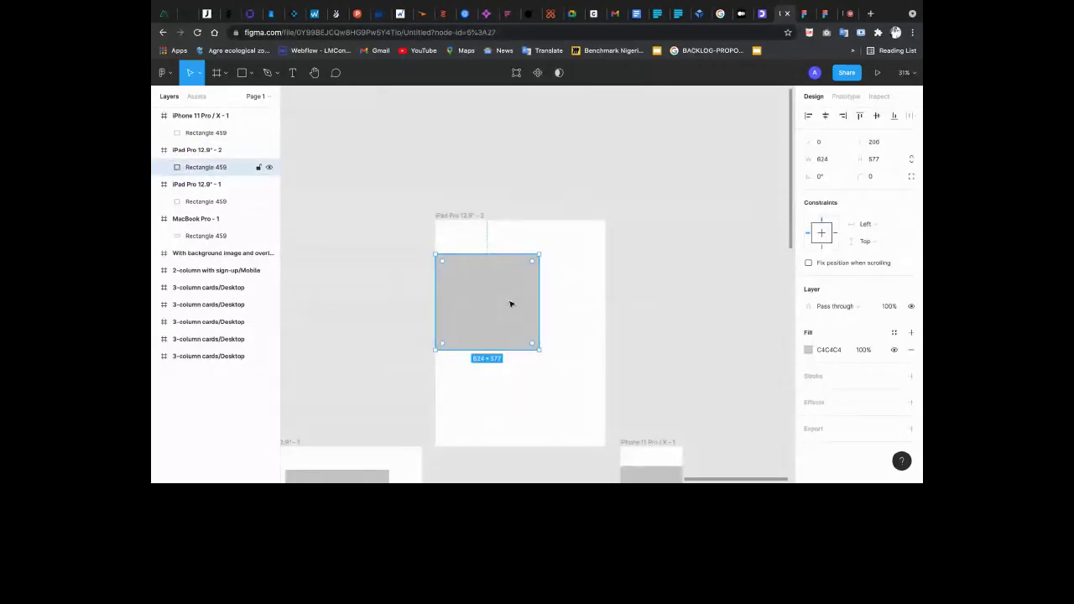
scroll(510, 304, "down", 1)
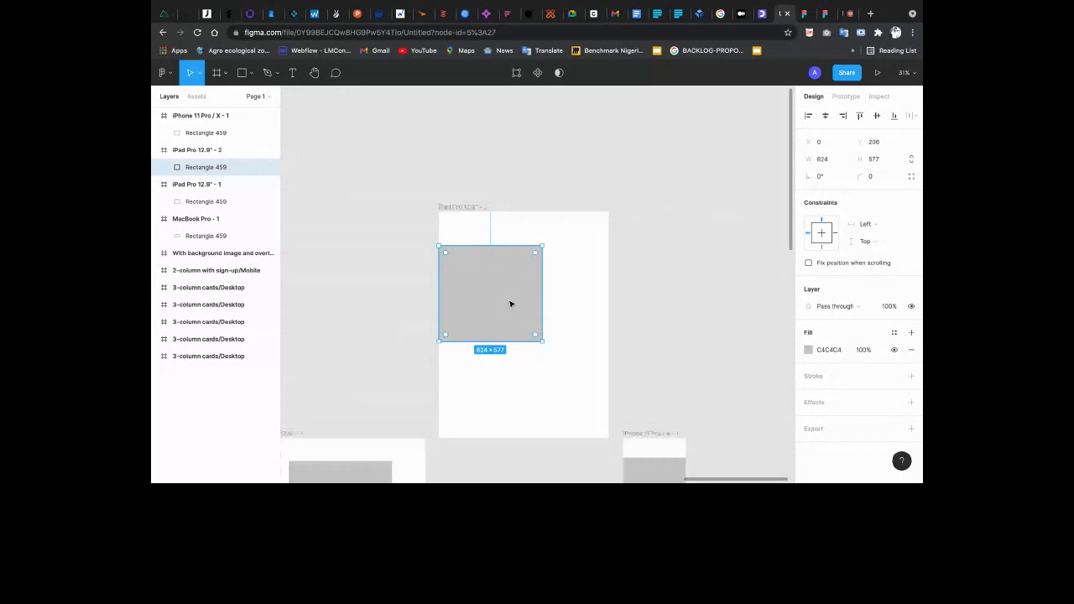
scroll(511, 304, "down", 2)
Slide the grey rectangle across the copied iPad frame's right edge and back, ending outside the frame at X 1301
left_click_drag(810, 142, 721, 231)
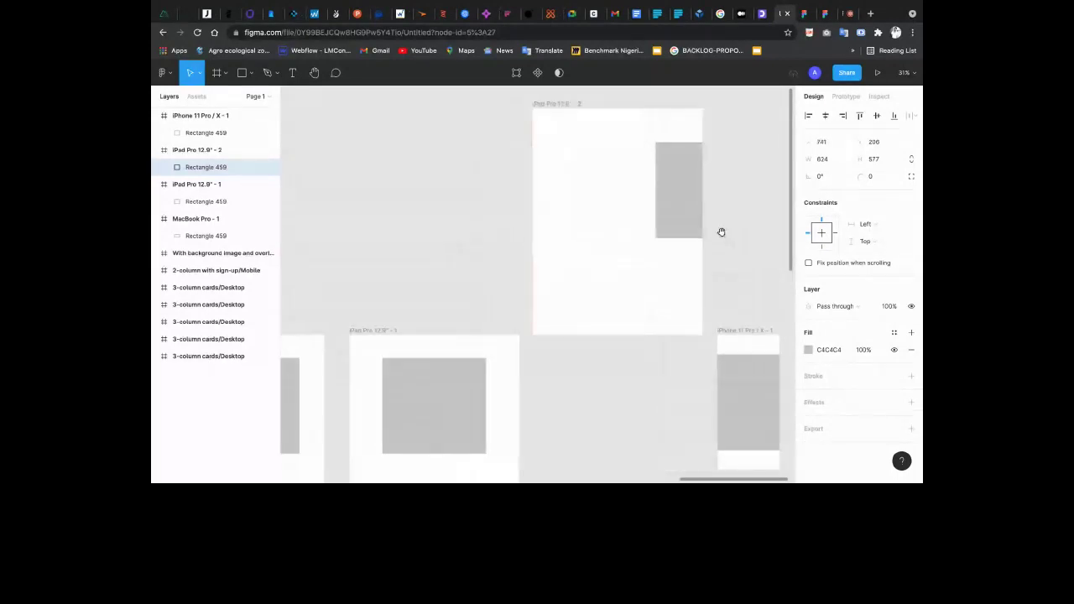
scroll(724, 223, "left", 2)
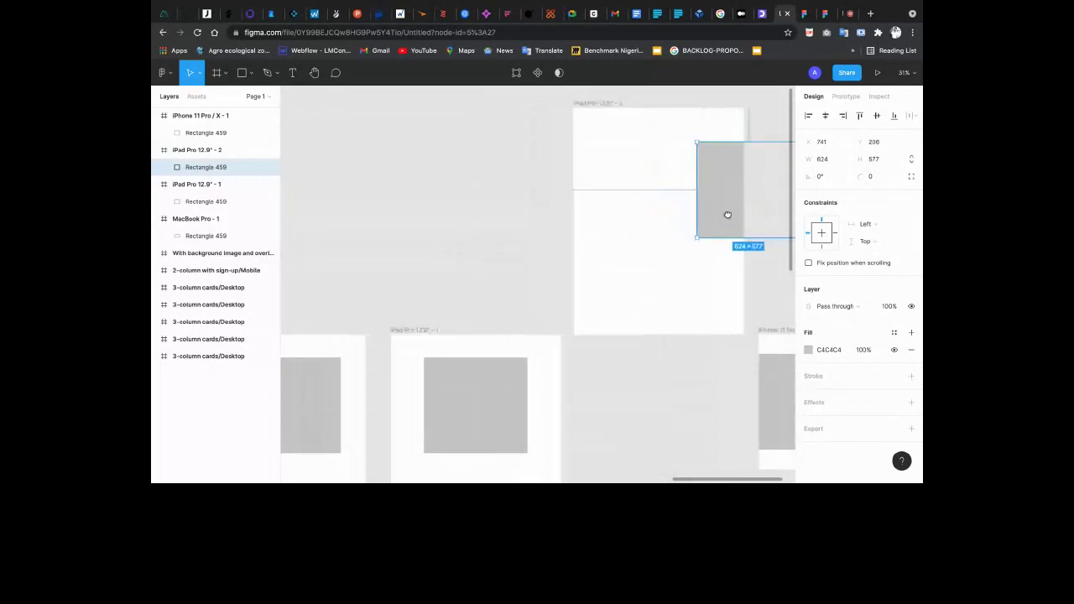
scroll(655, 213, "right", 2)
left_click_drag(727, 215, 612, 218)
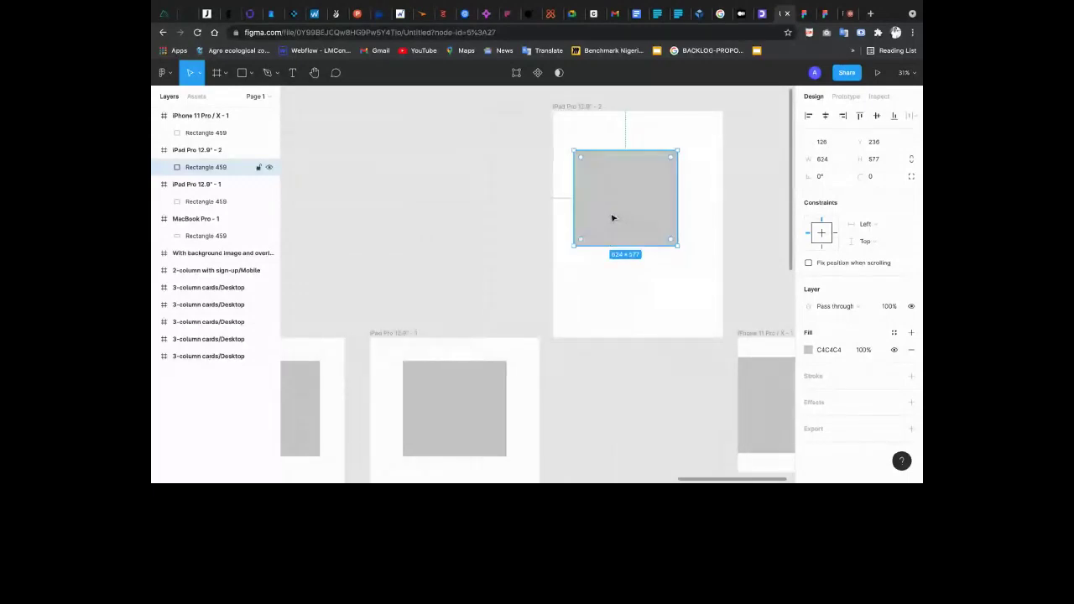
left_click_drag(613, 218, 530, 231)
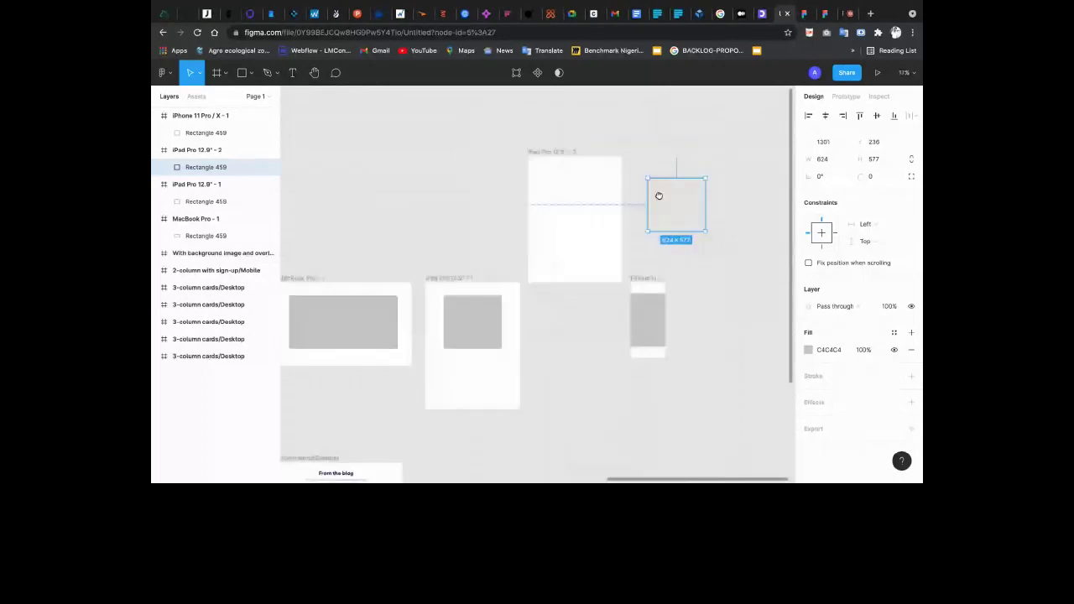
scroll(646, 198, "right", 1)
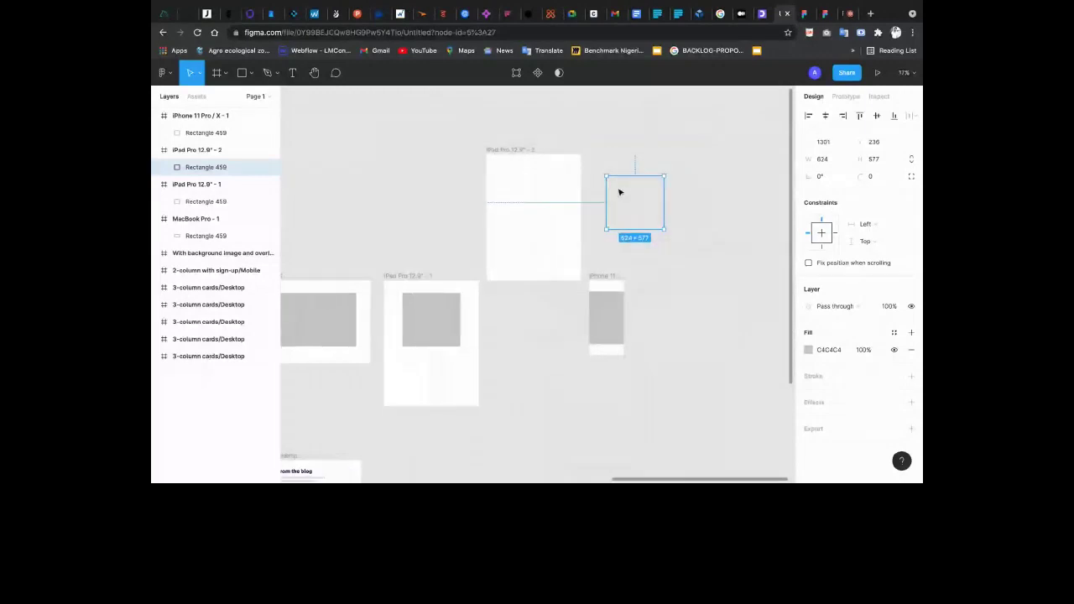
Move the copied iPad frame higher above the device frames, to about X 9601, Y -5273
left_click(620, 192)
left_click(511, 151)
scroll(295, 142, "up", 1)
left_click(267, 73)
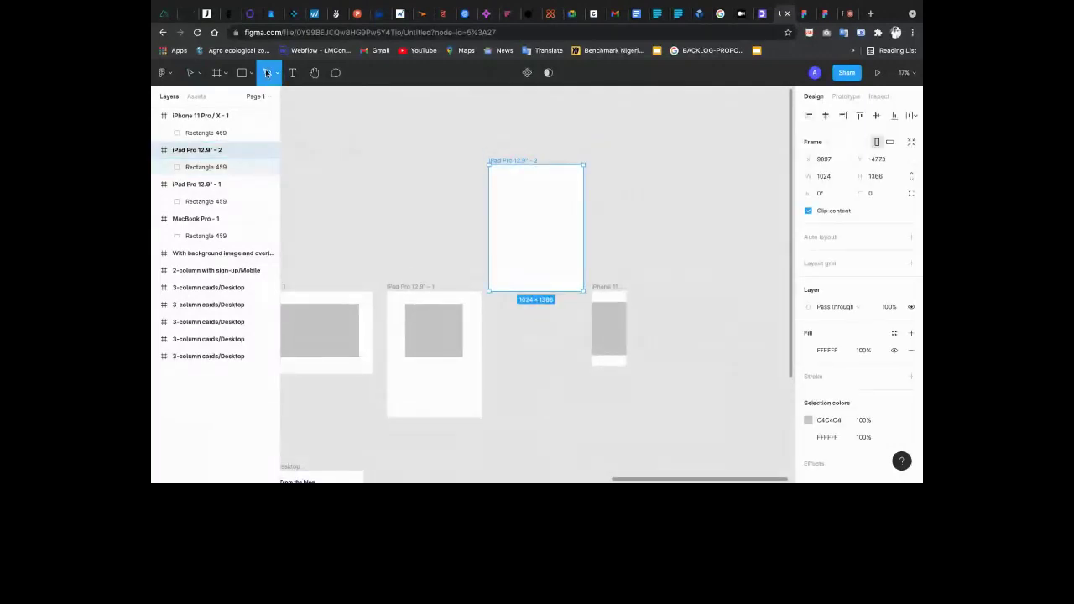
key("v")
scroll(554, 198, "up", 2)
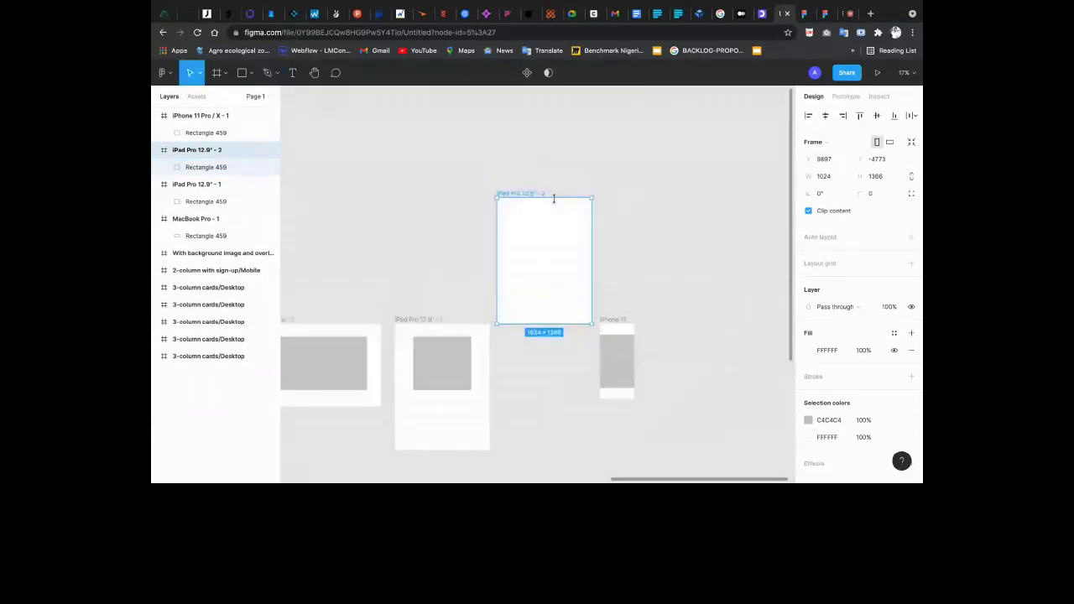
left_click_drag(554, 198, 525, 151)
Draw a nearly horizontal arrow about 802 long, running from inside the copied iPad frame out past its right edge
left_click(267, 73)
left_click(276, 73)
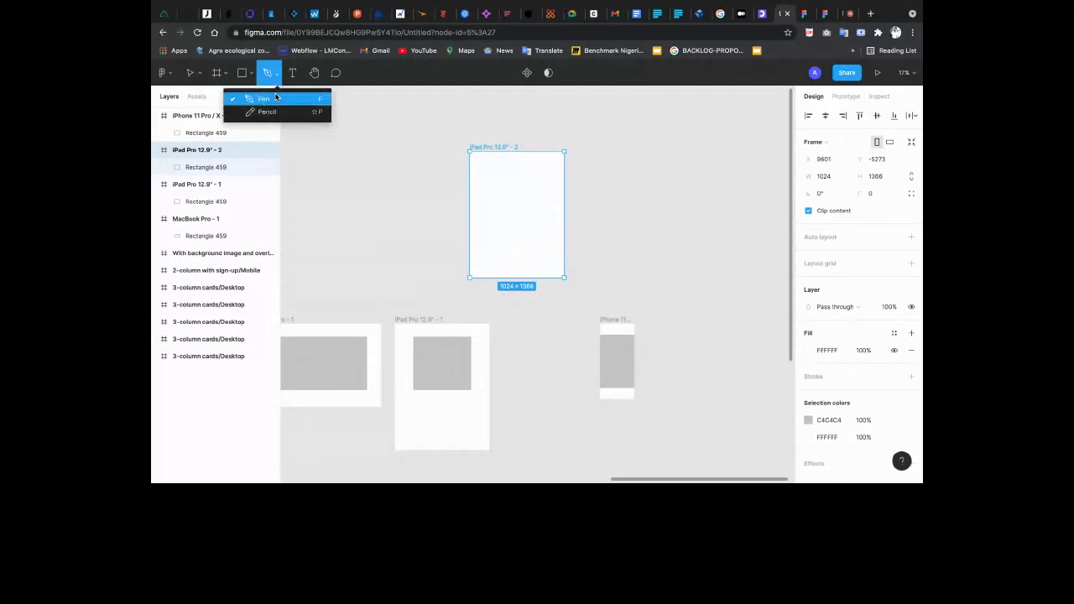
left_click(250, 73)
left_click(256, 112)
left_click(250, 73)
left_click(237, 124)
left_click_drag(558, 189, 634, 193)
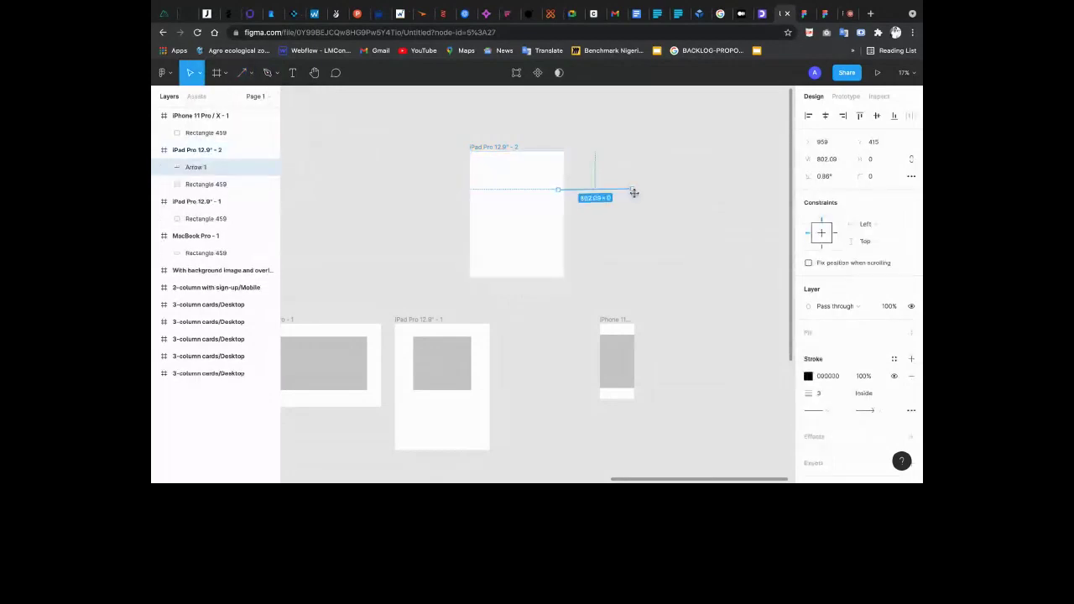
left_click(417, 144)
Move the arrow out of the copied iPad frame and draw a new 500 × 500 frame beyond its tip
scroll(570, 181, "up", 3)
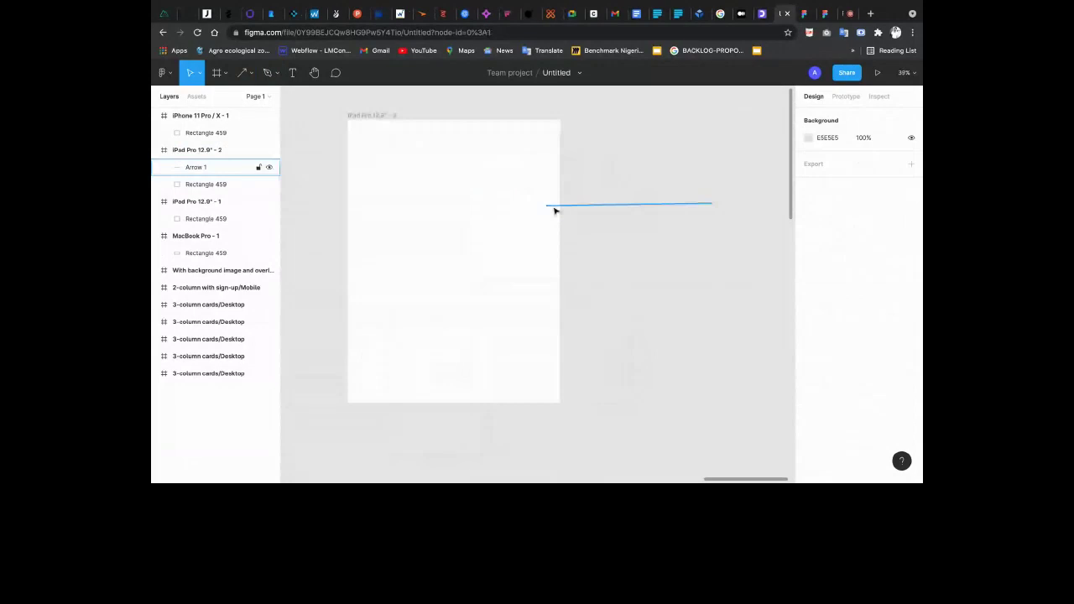
left_click_drag(555, 209, 577, 257)
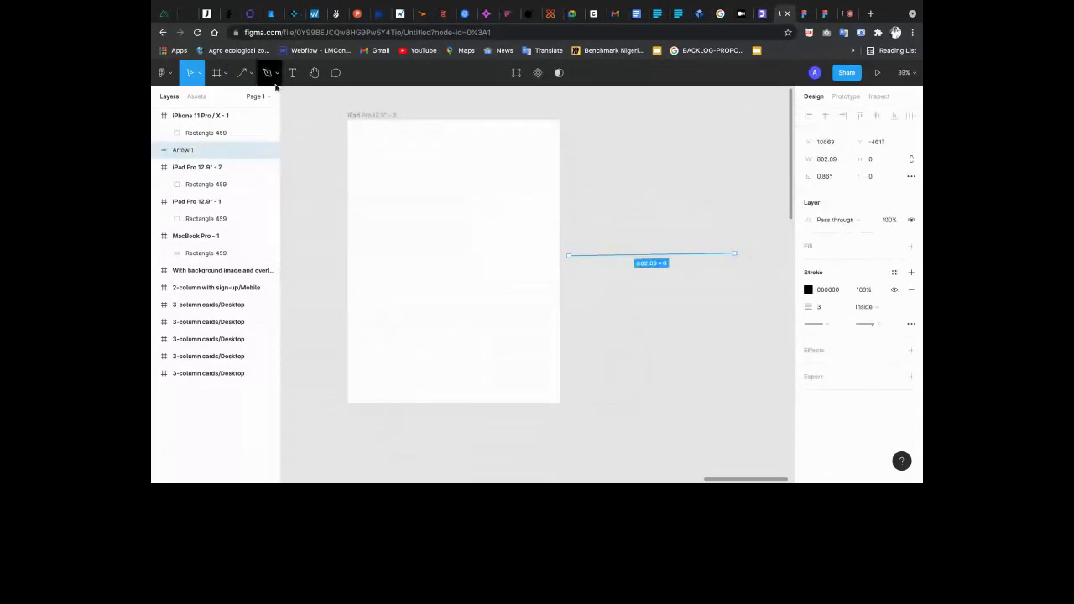
left_click(220, 74)
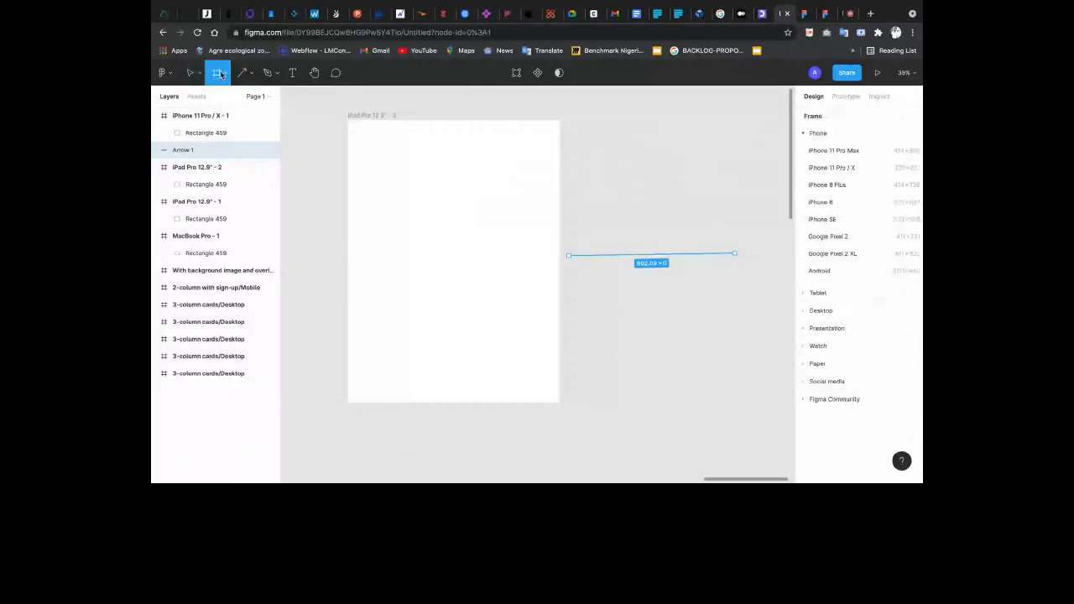
scroll(722, 260, "right", 1)
left_click_drag(669, 211, 773, 315)
left_click(641, 263)
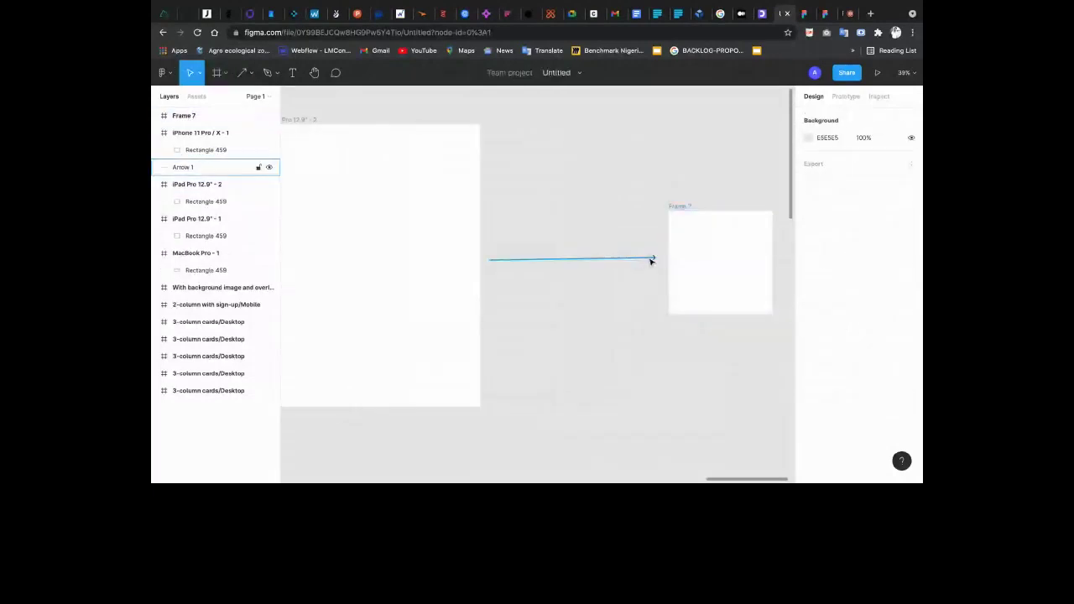
Duplicate the arrow so the copy crosses the iPad frame's right edge at about X 10324, and delete the original arrow
left_click(652, 259)
left_click_drag(652, 261, 686, 230)
left_click_drag(681, 229, 618, 309)
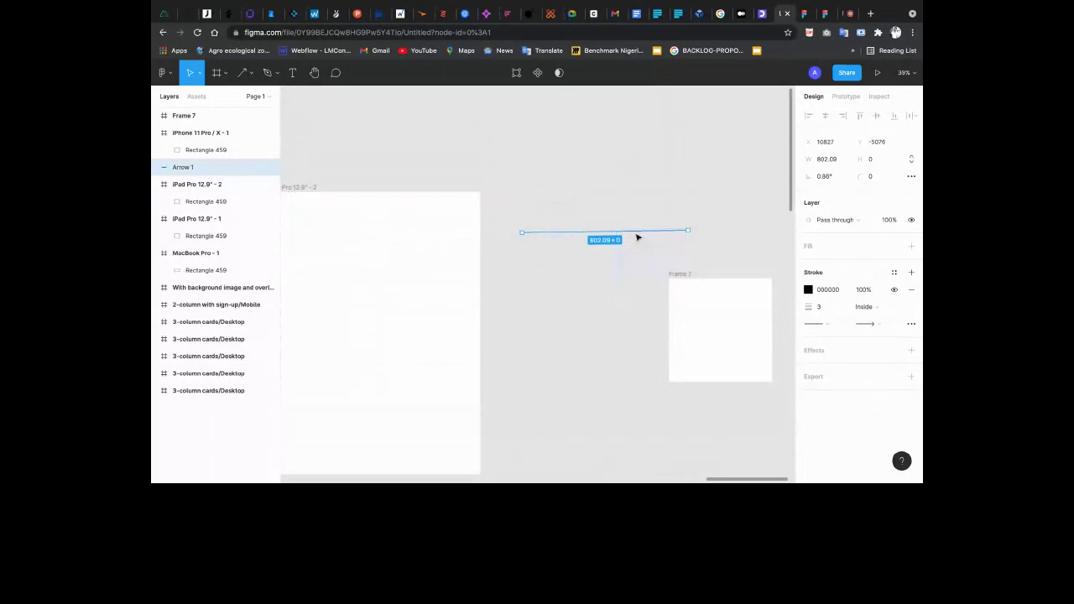
left_click_drag(640, 232, 537, 293)
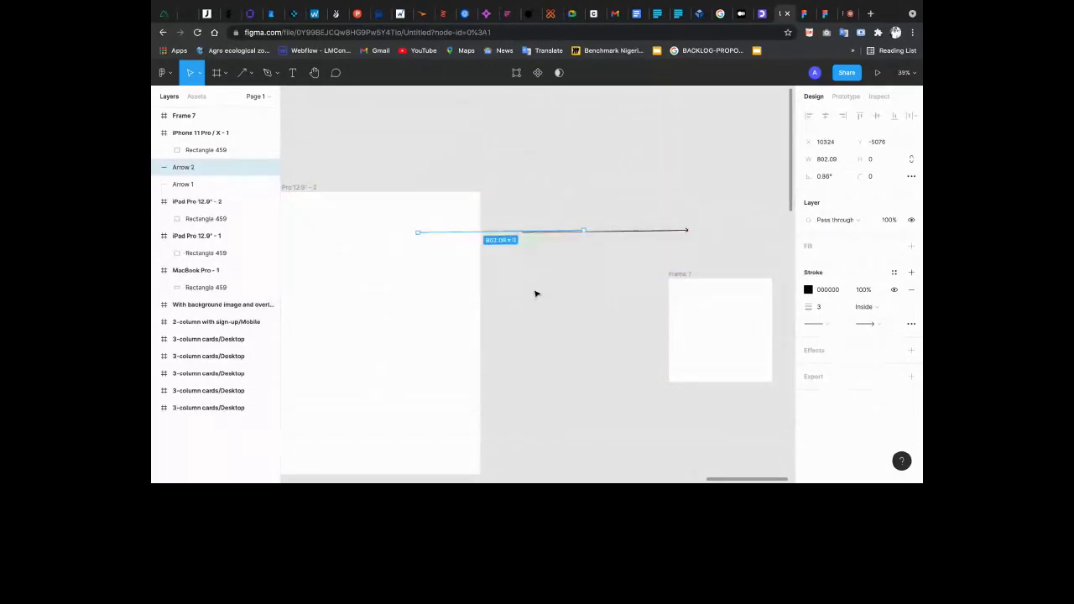
left_click(631, 234)
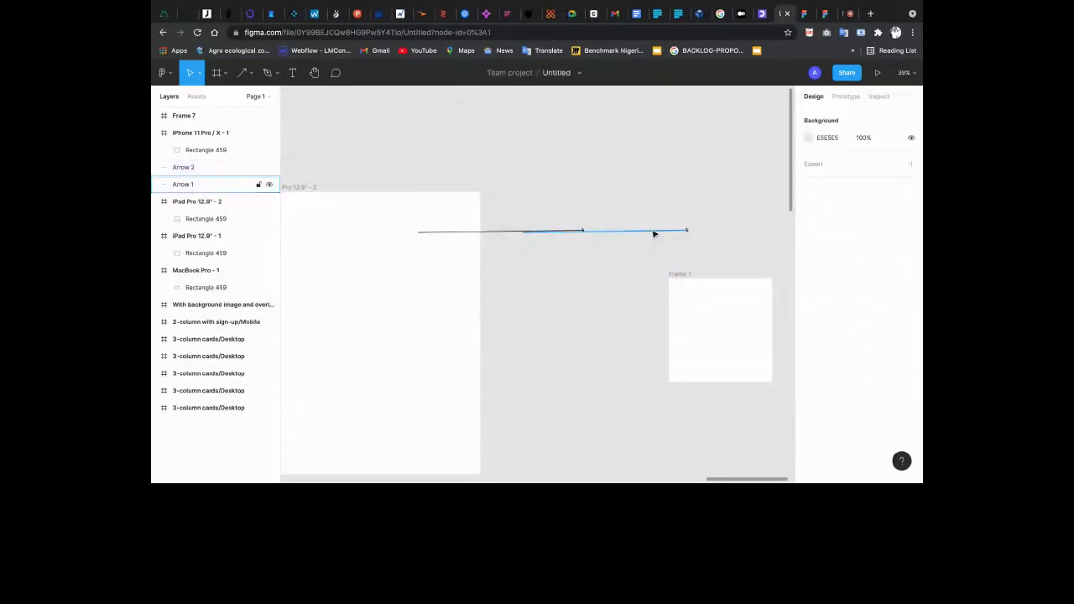
left_click(654, 234)
key("Delete")
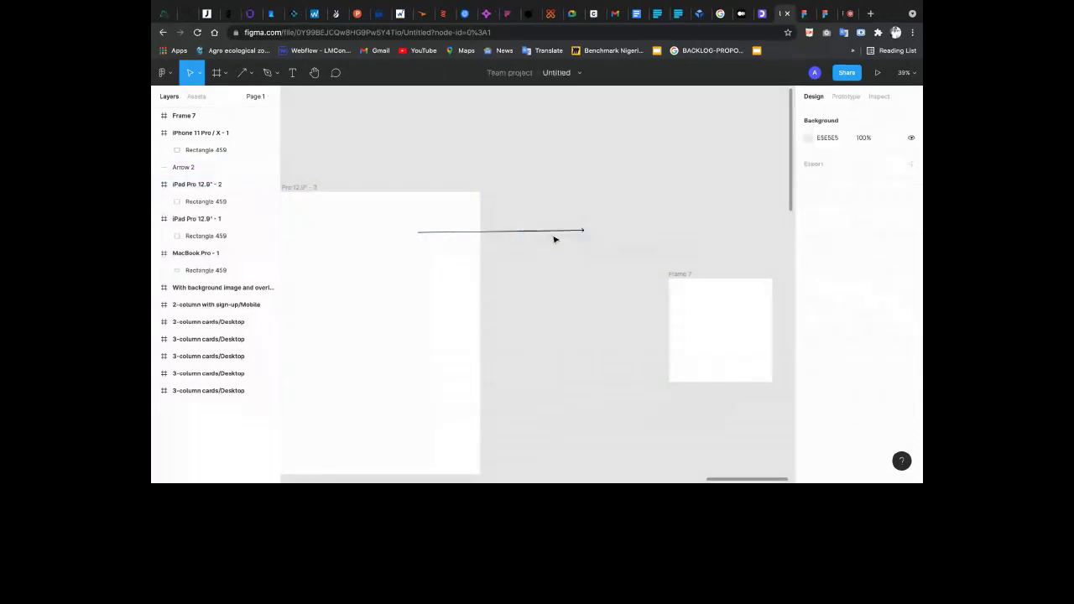
Move the 500 × 500 frame against the arrow's tip, to about X 11126, Y -5215
left_click(558, 236)
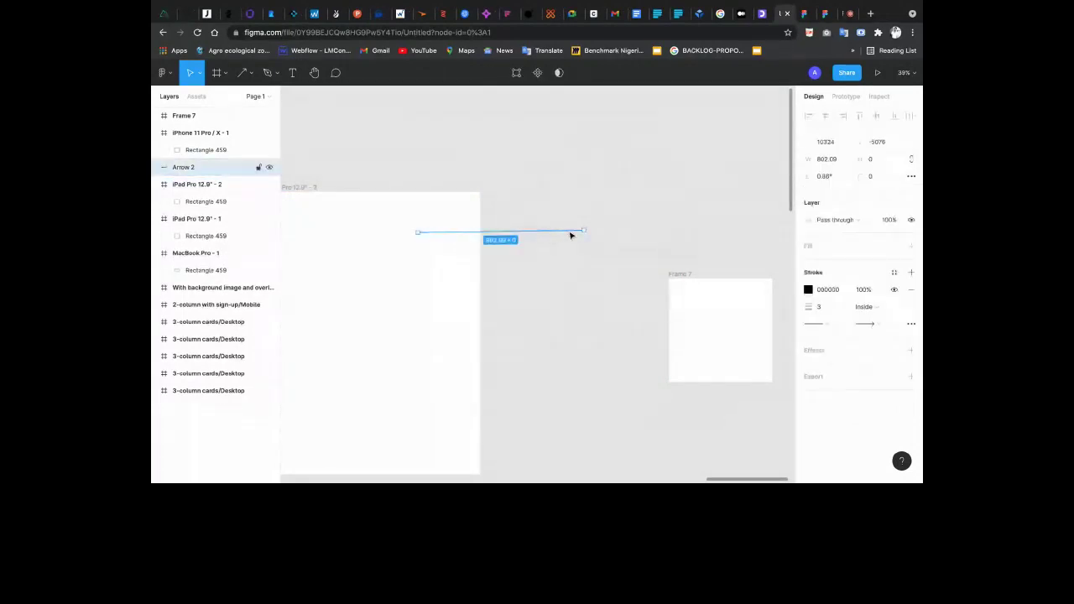
left_click_drag(682, 277, 598, 203)
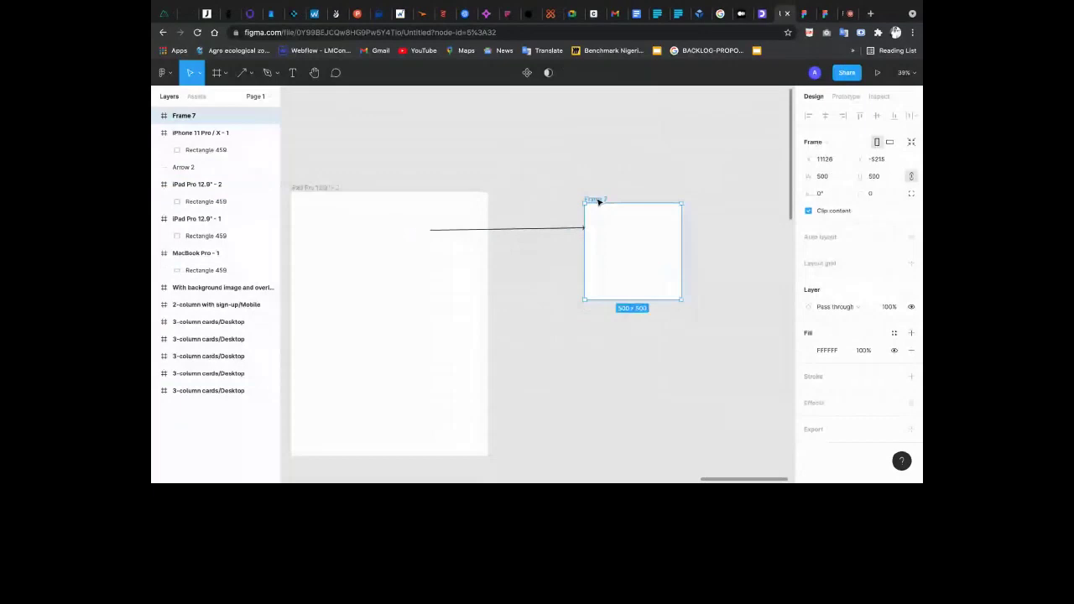
left_click(518, 196)
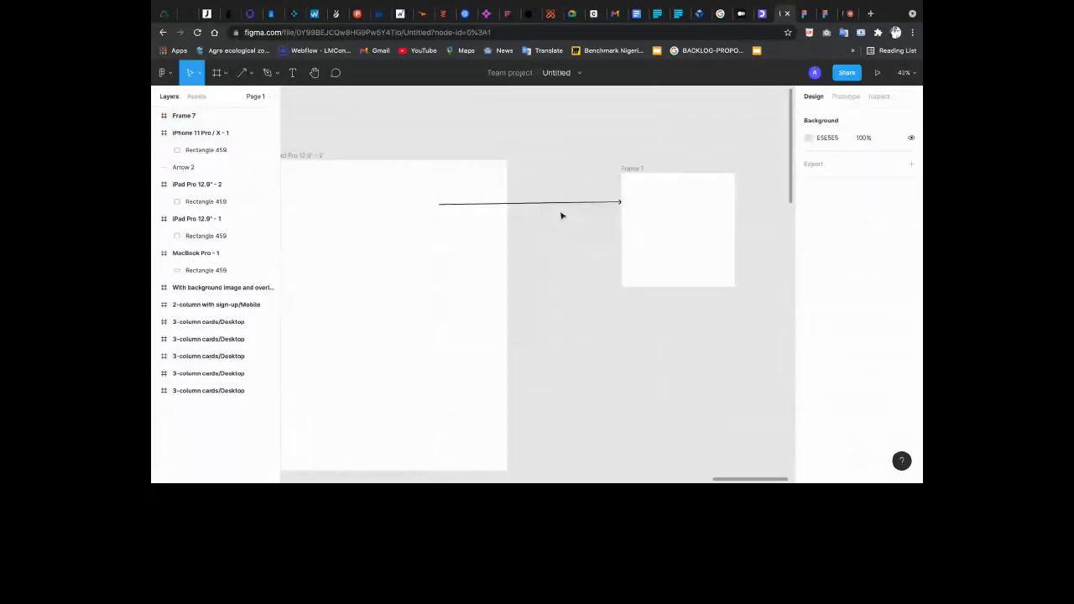
Delete the copied iPad frame together with the arrow and the 500 × 500 frame
scroll(562, 216, "down", 3)
left_click_drag(386, 151, 705, 367)
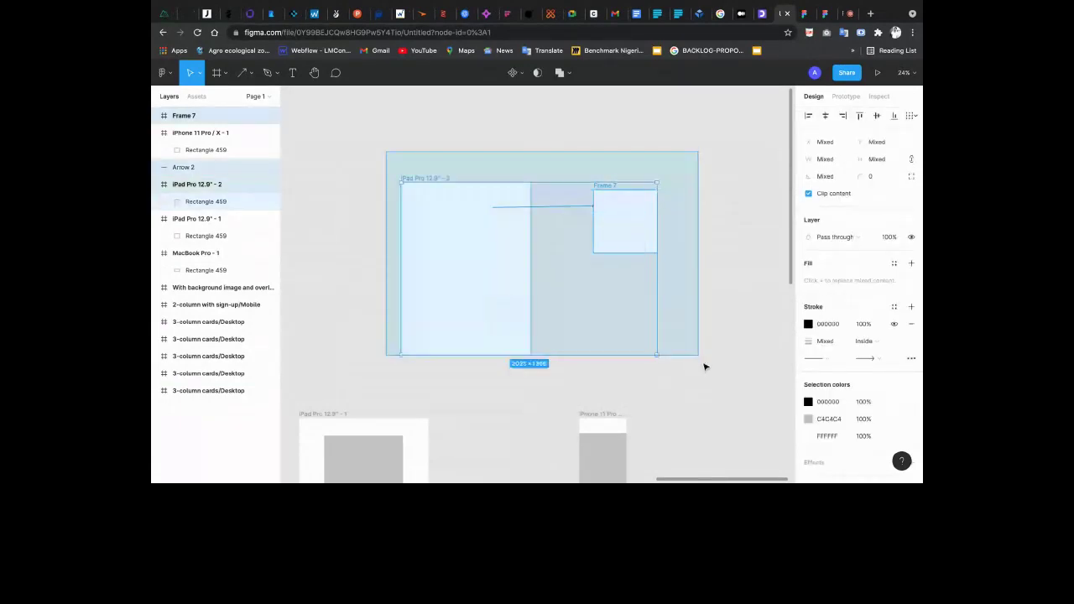
key("Delete")
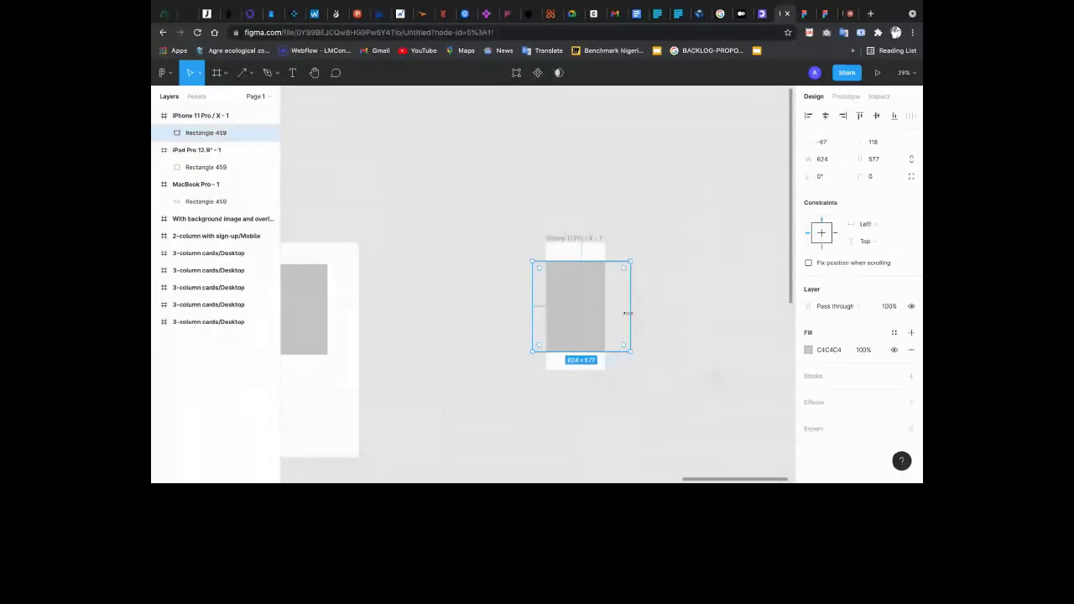
Set the width of the iPhone frame's grey rectangle to 327 and centre it horizontally in the frame
left_click_drag(629, 312, 594, 313)
left_click(542, 307)
left_click(589, 291)
left_click(843, 160)
type("327")
key("Return")
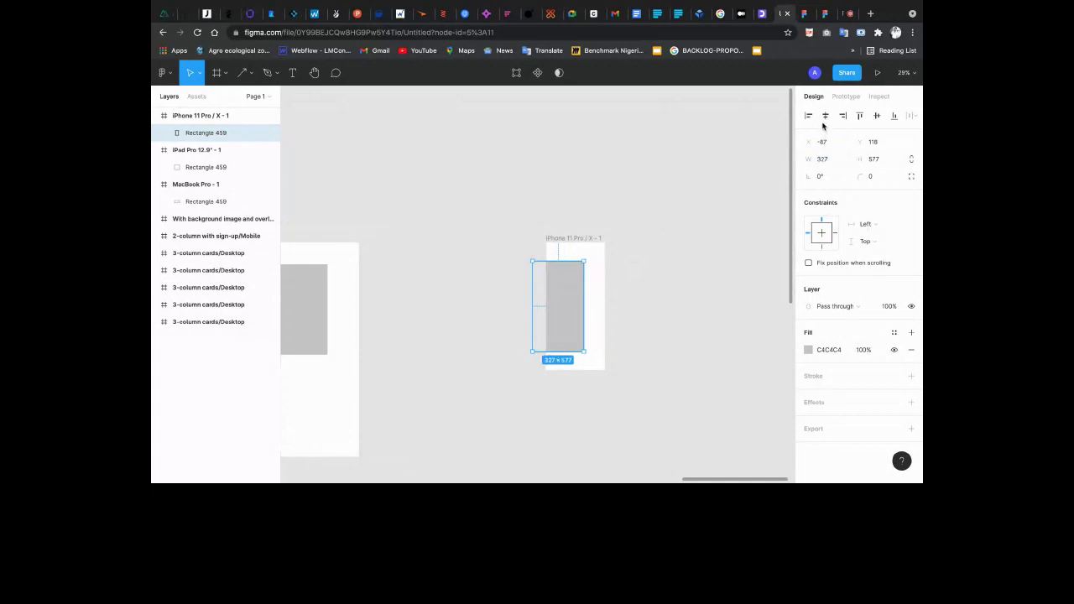
Move the iPhone 11 Pro / X frame closer to the iPad Pro frame, to about X 10463, Y -3431
scroll(490, 230, "down", 3)
left_click(489, 231)
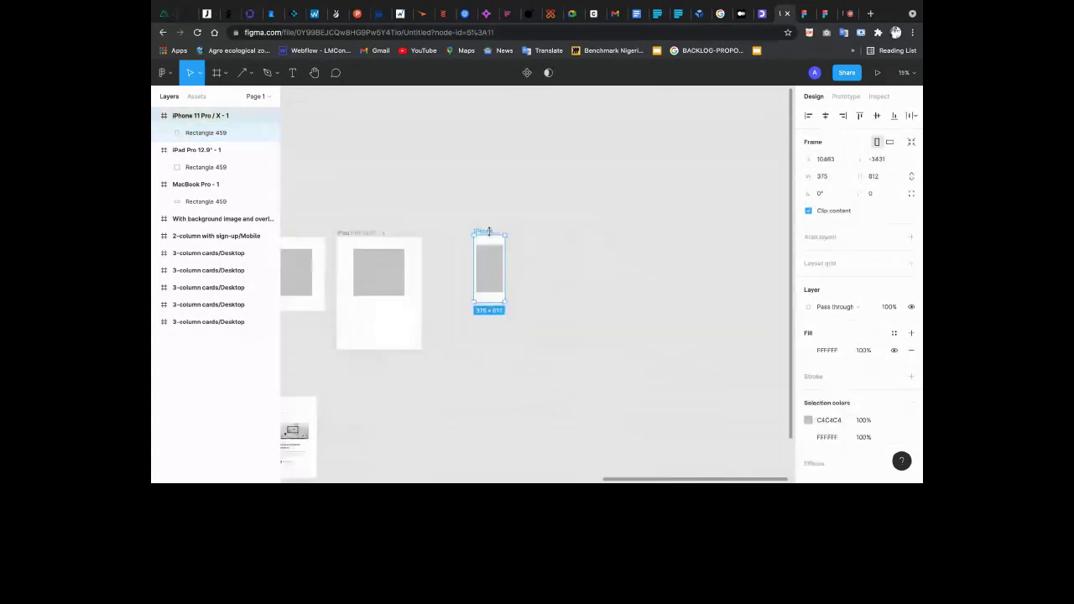
Launch the Breakpoints plugin with nothing selected and the three device frames in view
scroll(493, 189, "left", 3)
scroll(493, 189, "up", 2)
scroll(494, 189, "left", 2)
right_click(463, 184)
mouse_move(504, 218)
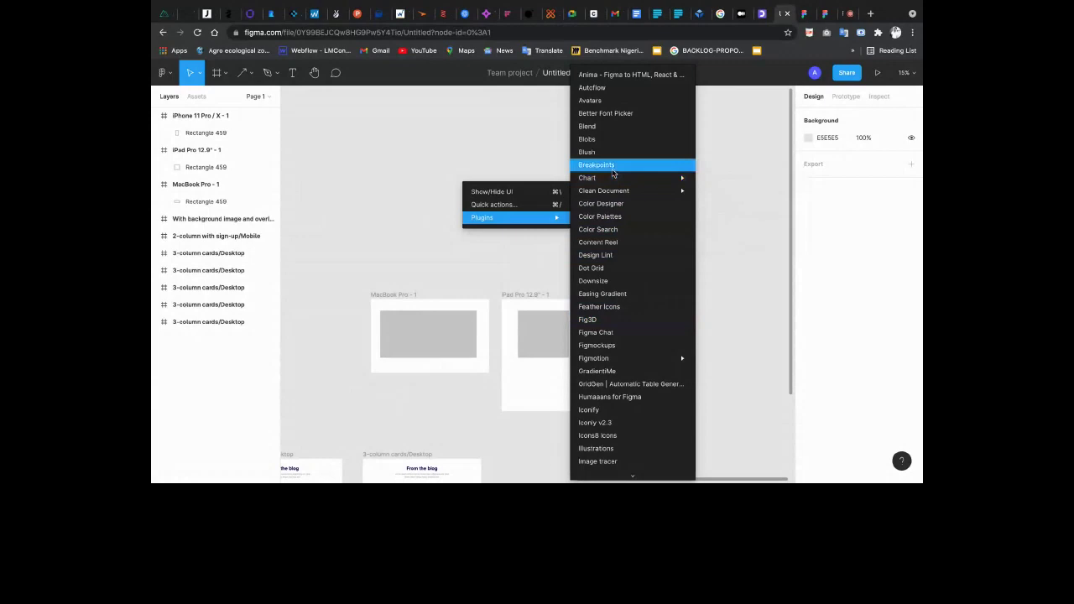
left_click(613, 173)
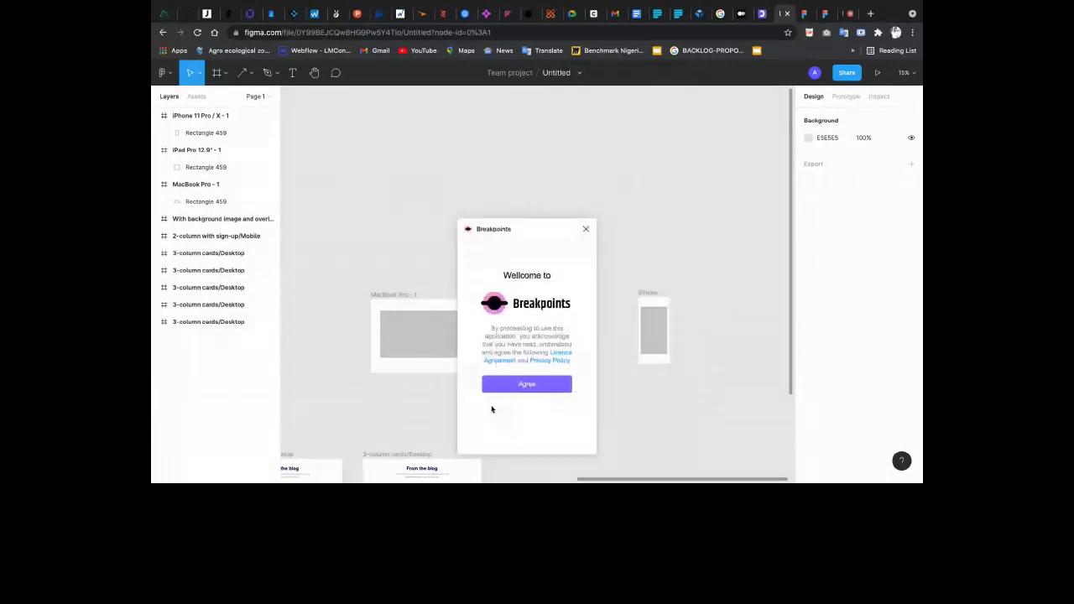
Accept the Breakpoints terms, dismiss its getting-started screen and start the 15-day free trial for this file
left_click(514, 389)
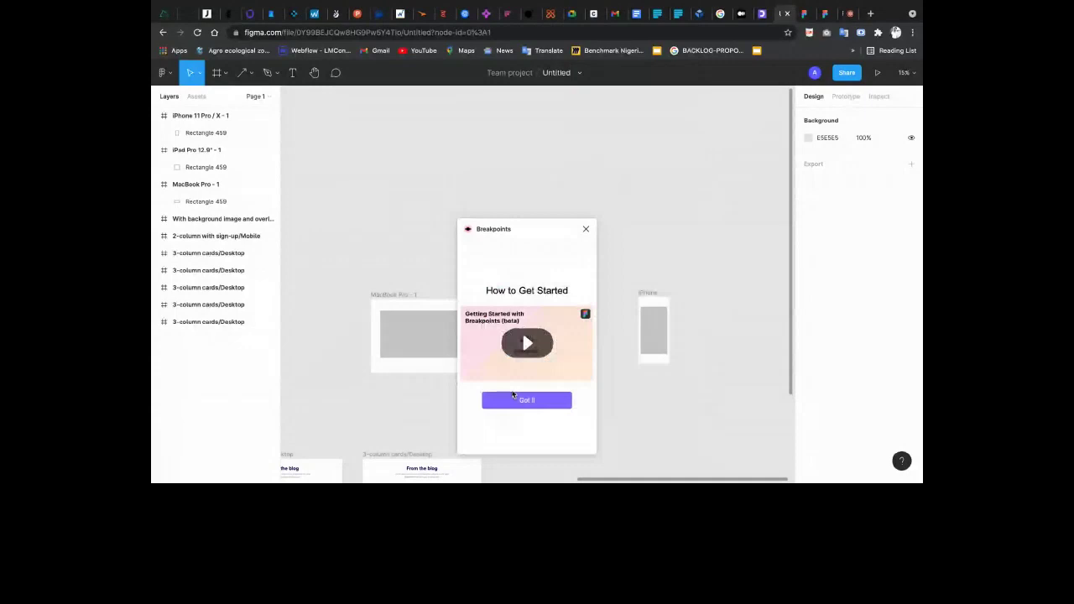
left_click(513, 395)
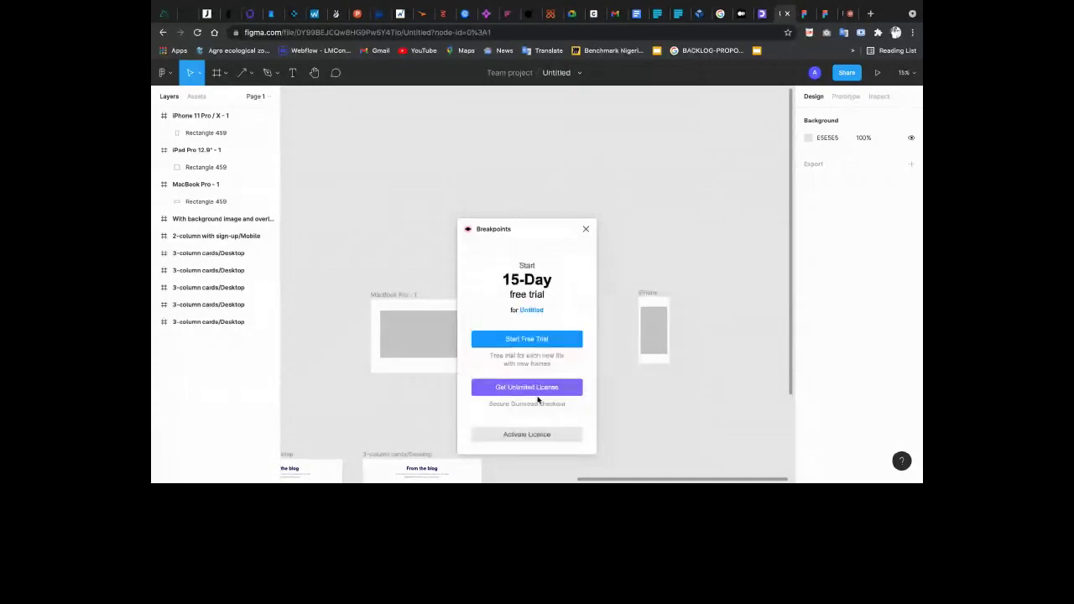
left_click(557, 339)
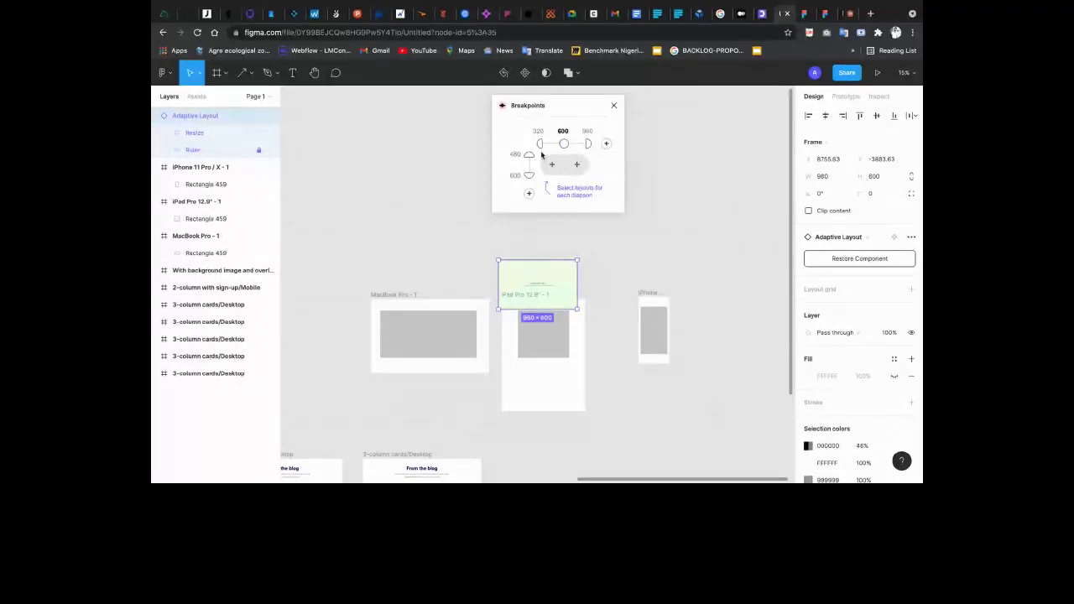
Set the existing adaptive layout to 320 wide, then create a second one with horizontal points at 320, 600 and 960
left_click(540, 144)
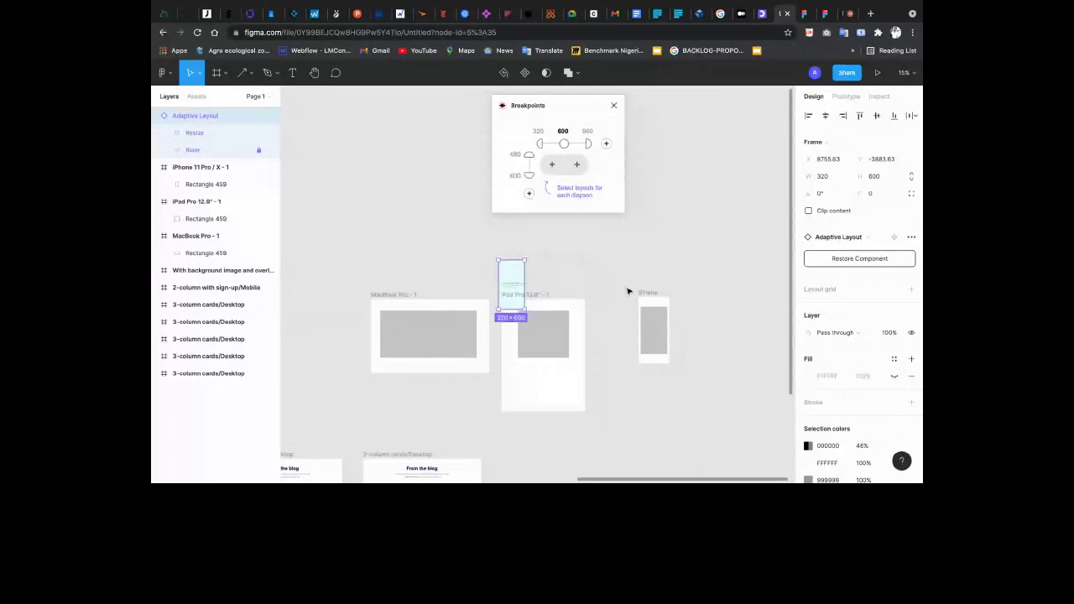
left_click(645, 293)
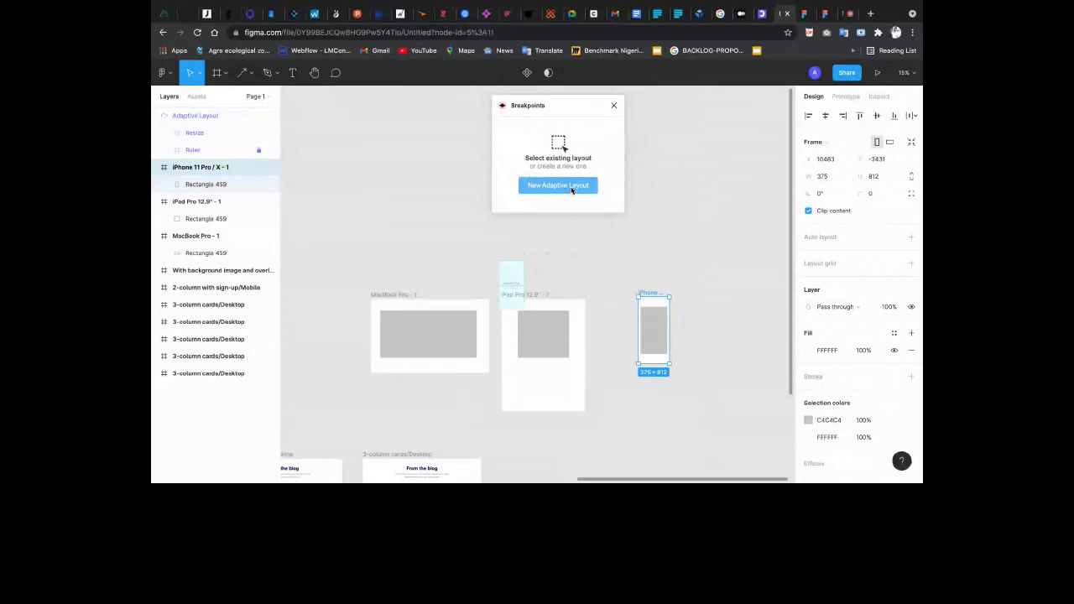
left_click(572, 189)
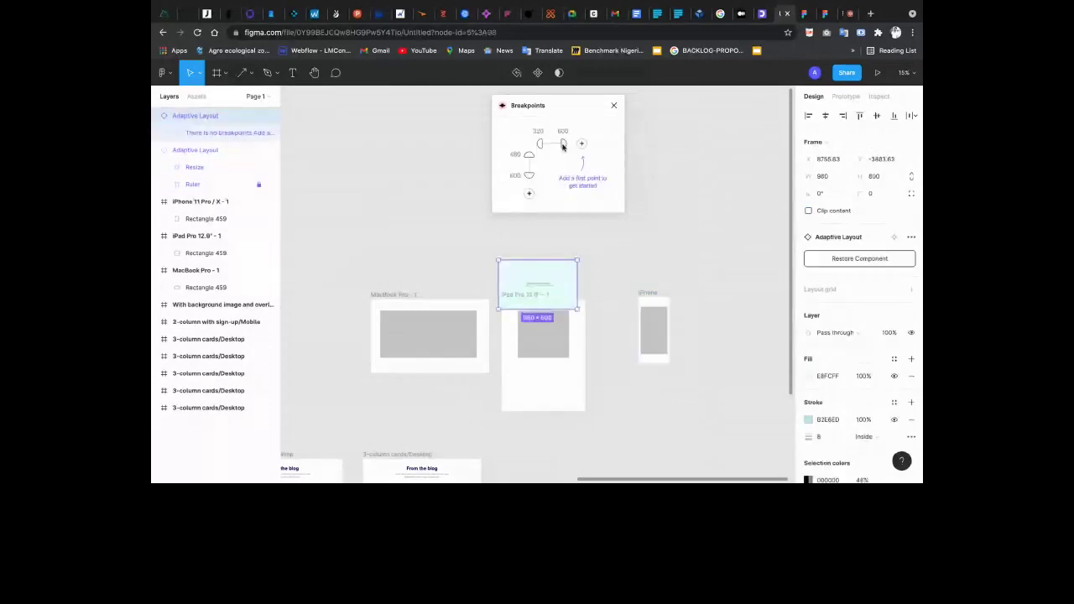
left_click(562, 146)
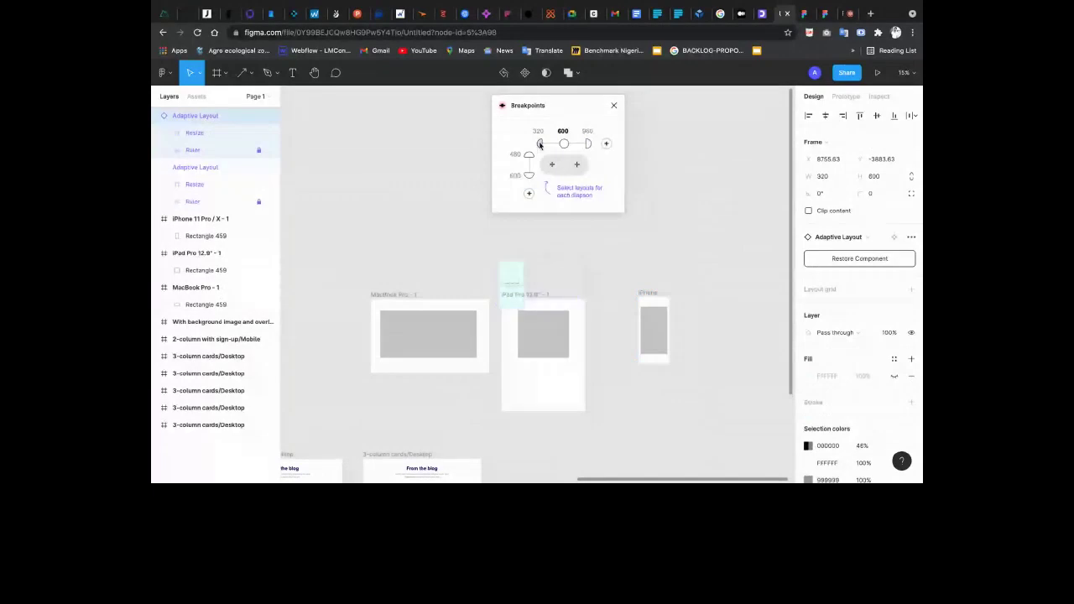
Assign the iPhone 11 Pro / X frame to the 320–600 range and the iPad Pro 12.9" frame to the 600–960 range
left_click(552, 166)
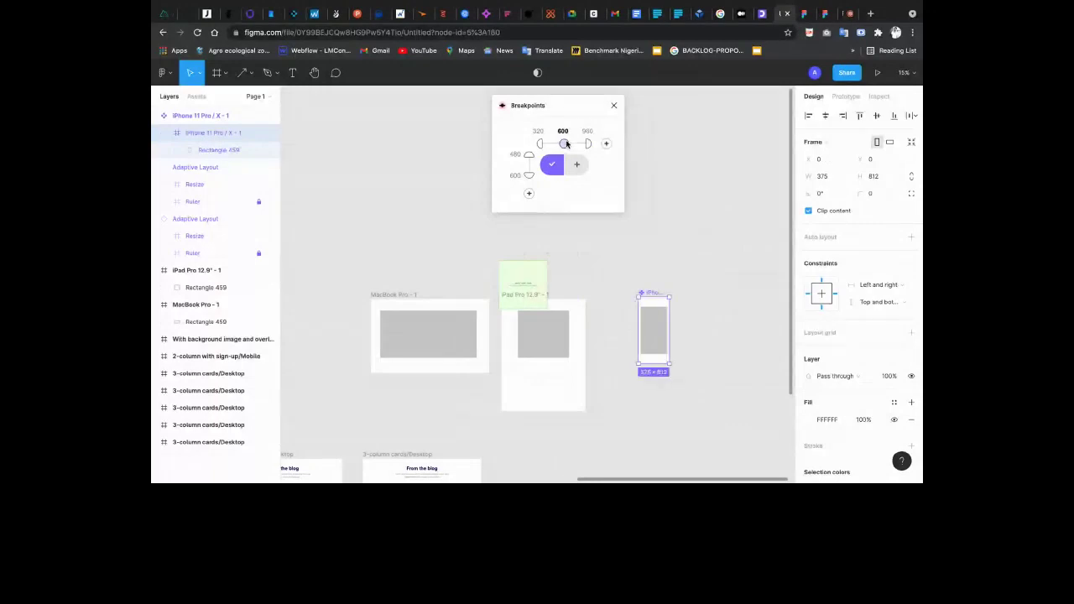
left_click(576, 164)
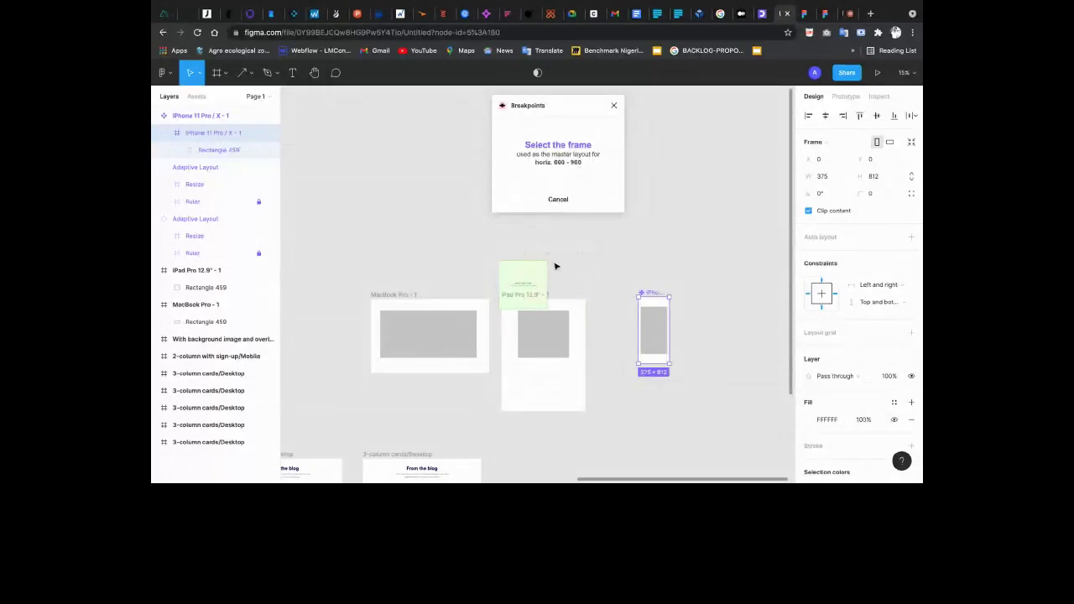
left_click(552, 302)
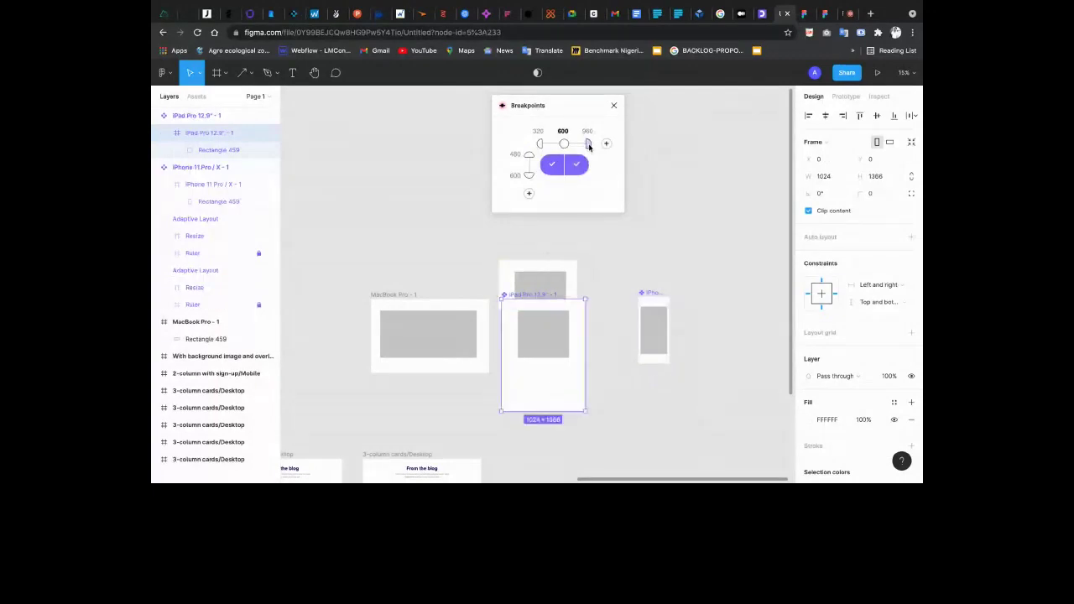
Add a horizontal range of 960–1280 to the adaptive layout and assign the MacBook Pro frame to it
left_click(607, 145)
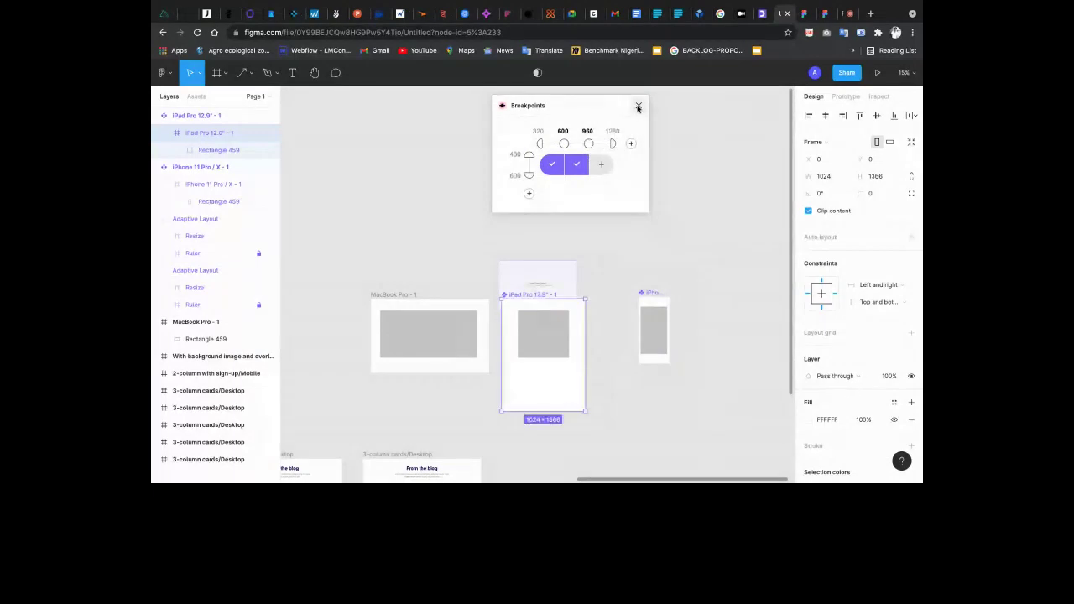
left_click(599, 163)
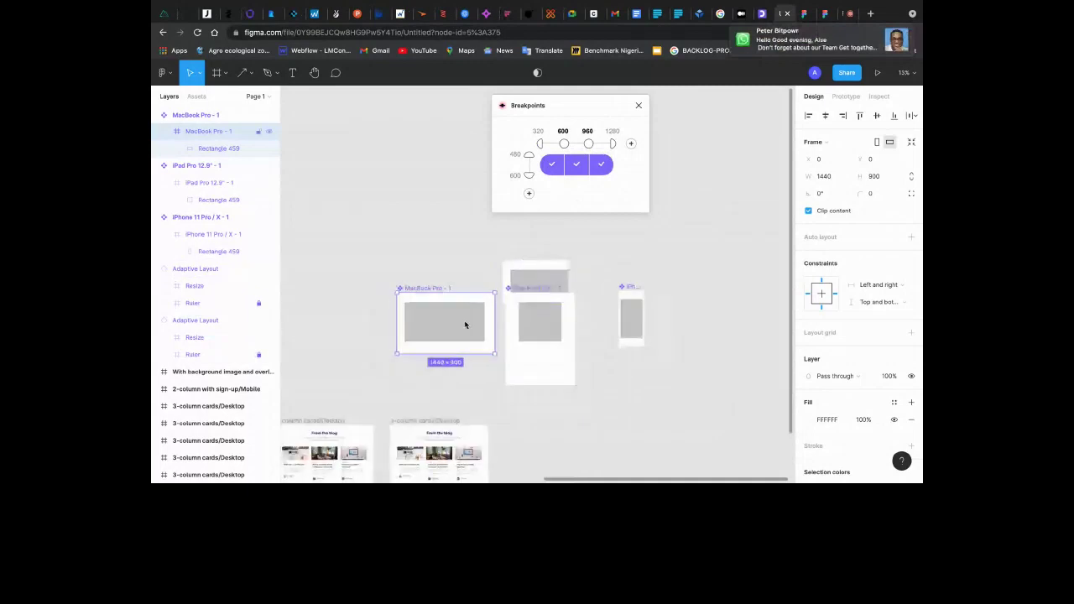
Move the adaptive layout away from the iPad frame to above the iPhone frame, at about X 10463, Y -4445
scroll(527, 323, "up", 5)
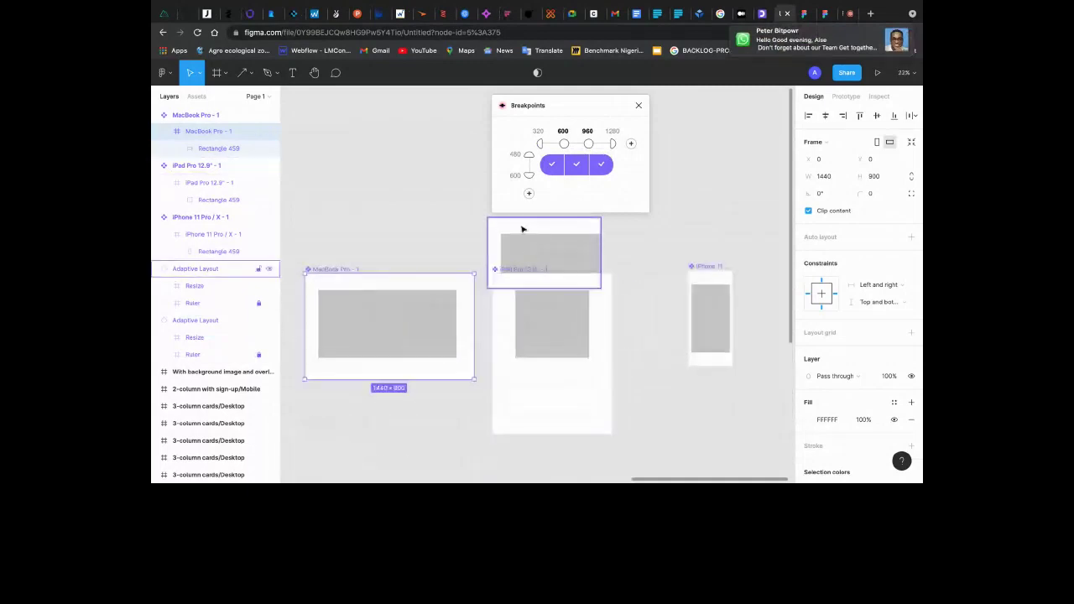
left_click_drag(525, 229, 715, 164)
scroll(715, 163, "right", 3)
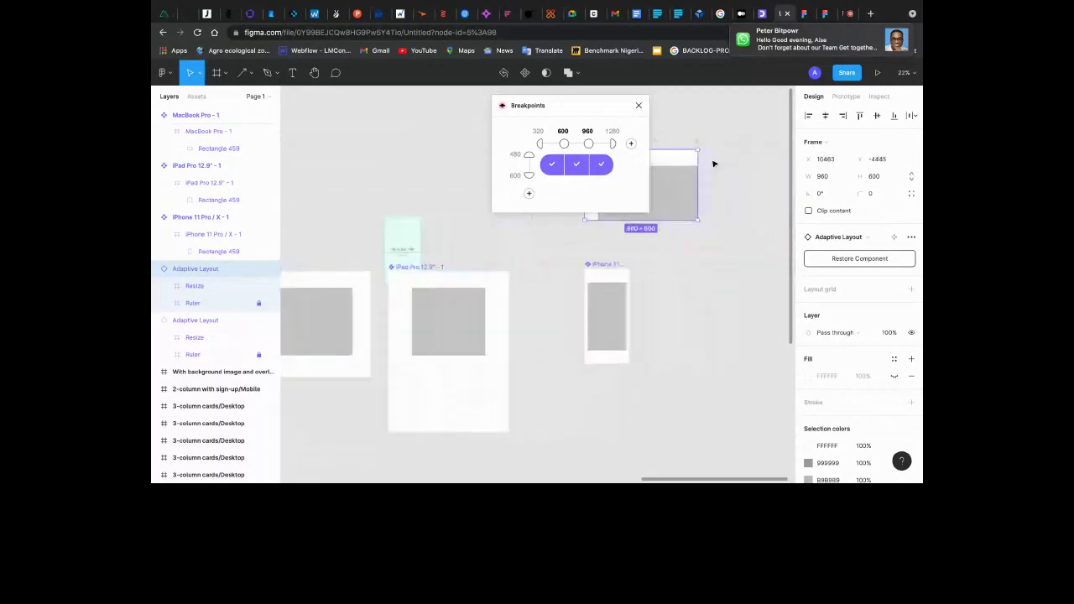
Change the fill of the iPad Pro frame's grey rectangle to red DE7070
scroll(546, 339, "down", 3)
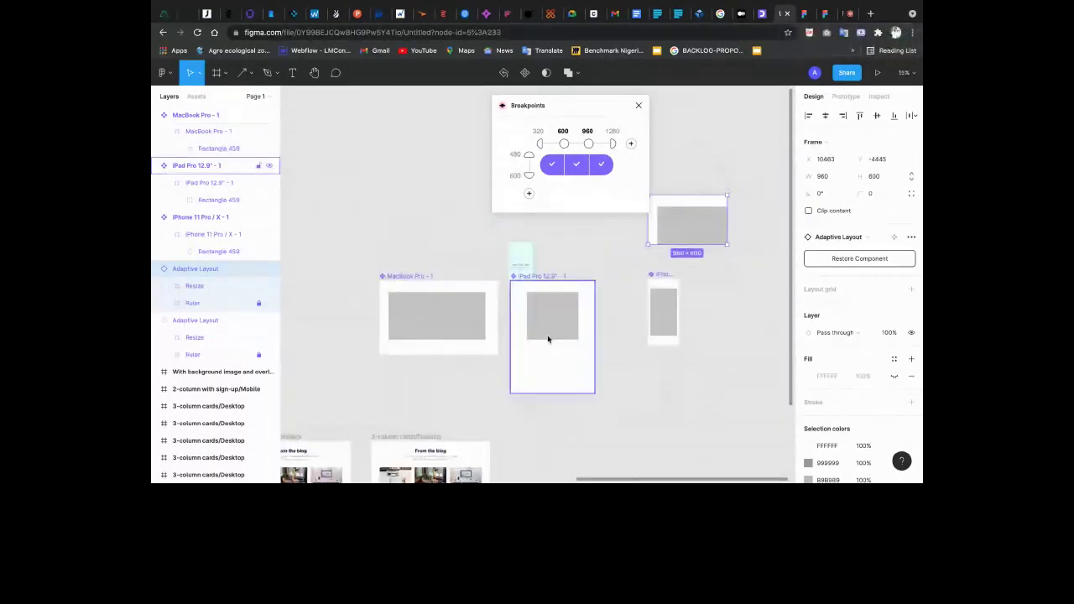
left_click(548, 340)
left_click(548, 339)
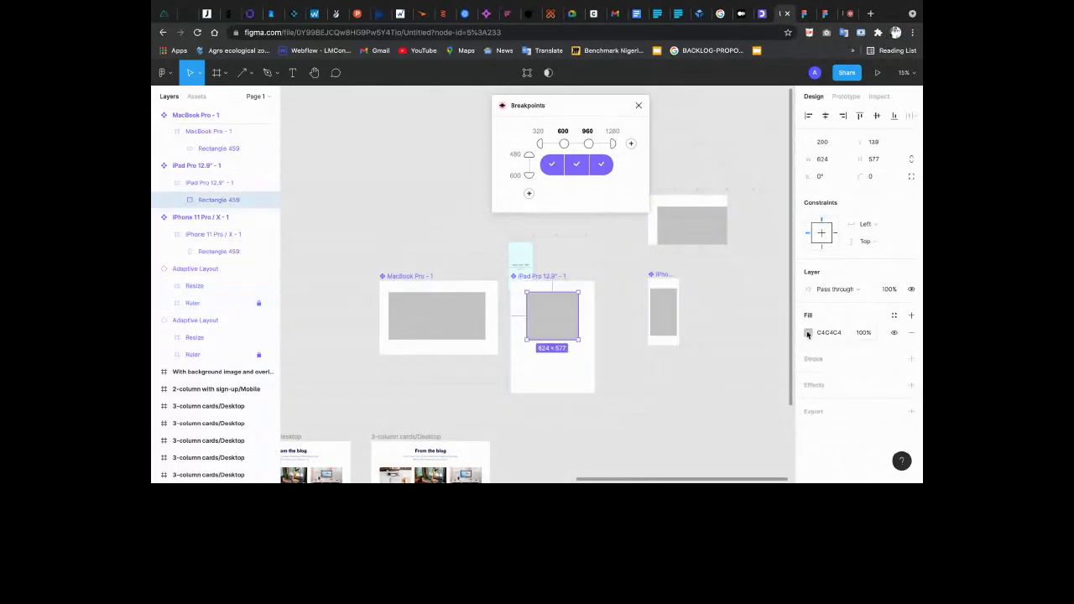
left_click(808, 333)
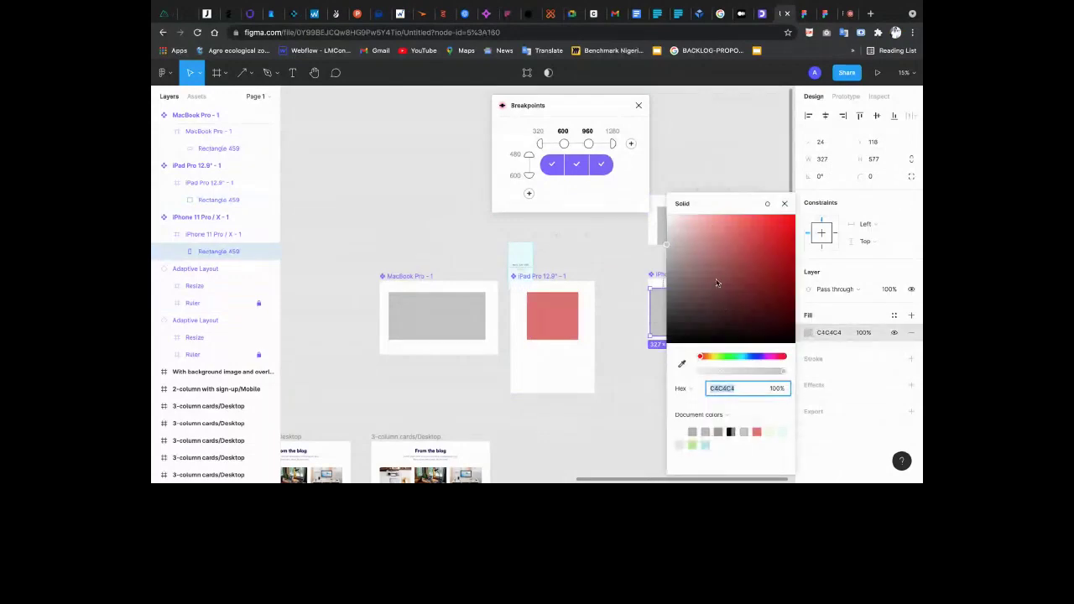
Change the fill of the iPhone frame's grey rectangle to a teal green
left_click(740, 356)
left_click(748, 310)
left_click_drag(766, 300, 788, 259)
left_click(785, 203)
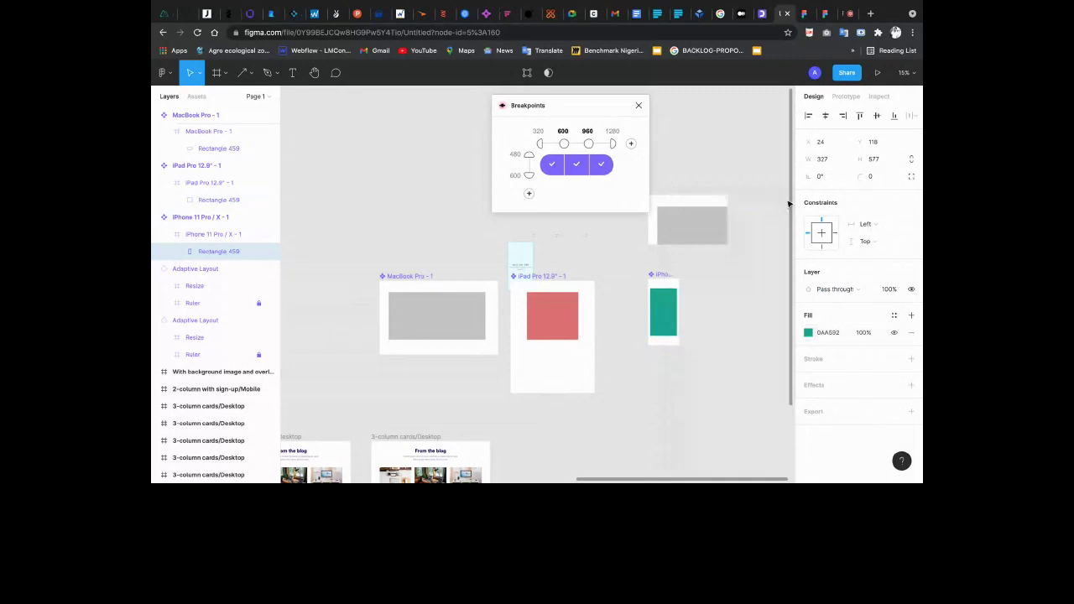
Enlarge the adaptive layout above the iPhone frame to about 1445 × 841 to test its desktop range
left_click(698, 198)
mouse_move(730, 216)
left_mouse_down()
mouse_move(714, 216)
mouse_move(737, 214)
left_mouse_up()
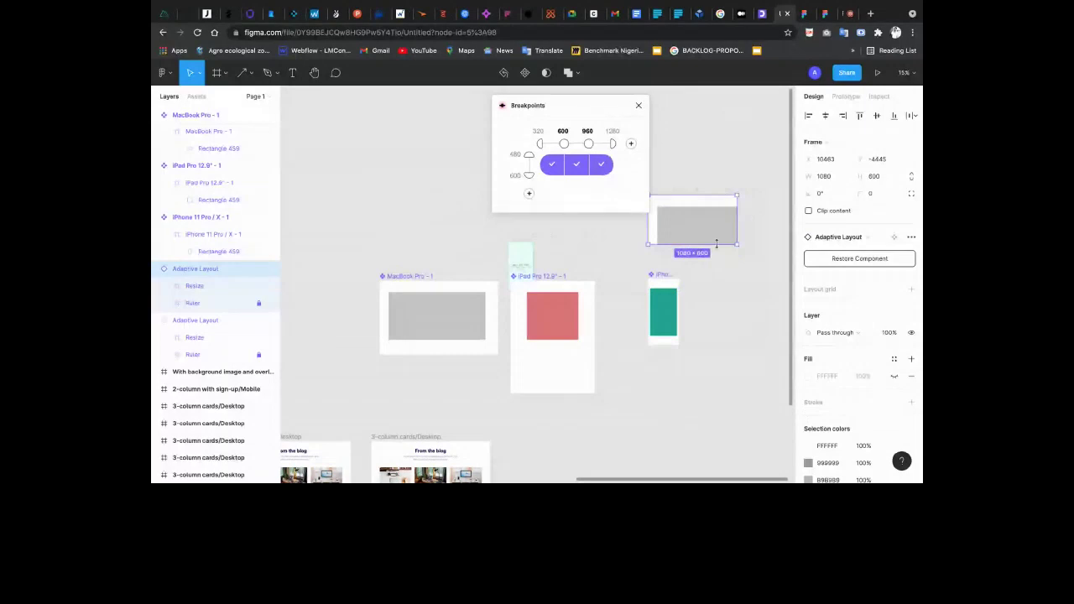
left_click_drag(716, 243, 764, 235)
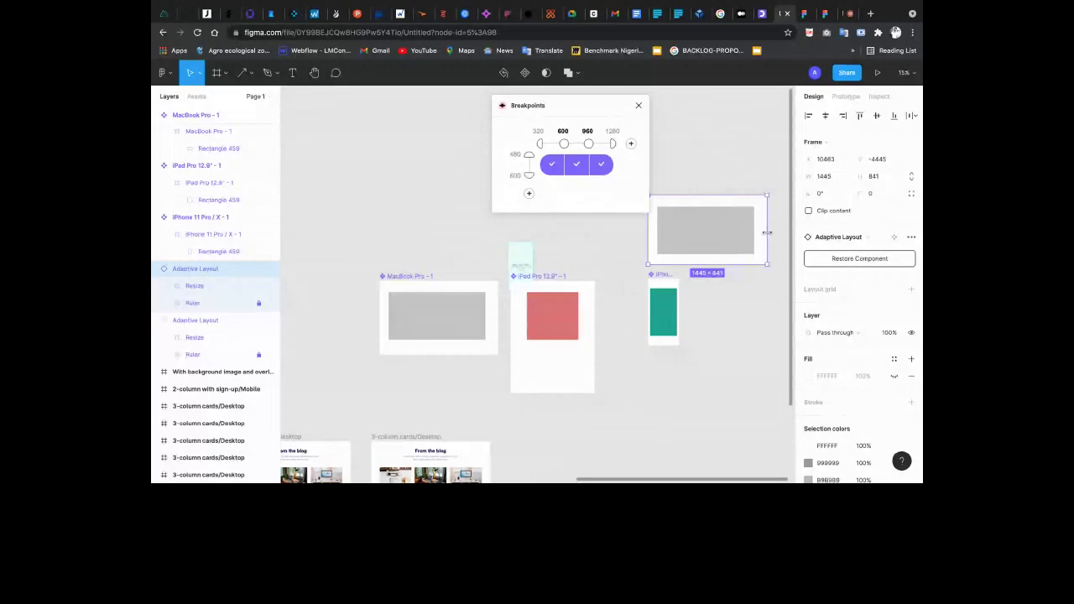
Narrow the adaptive layout to about 793 wide for the tablet range, then further into the phone range
scroll(766, 271, "up", 3)
left_click_drag(754, 296, 700, 297)
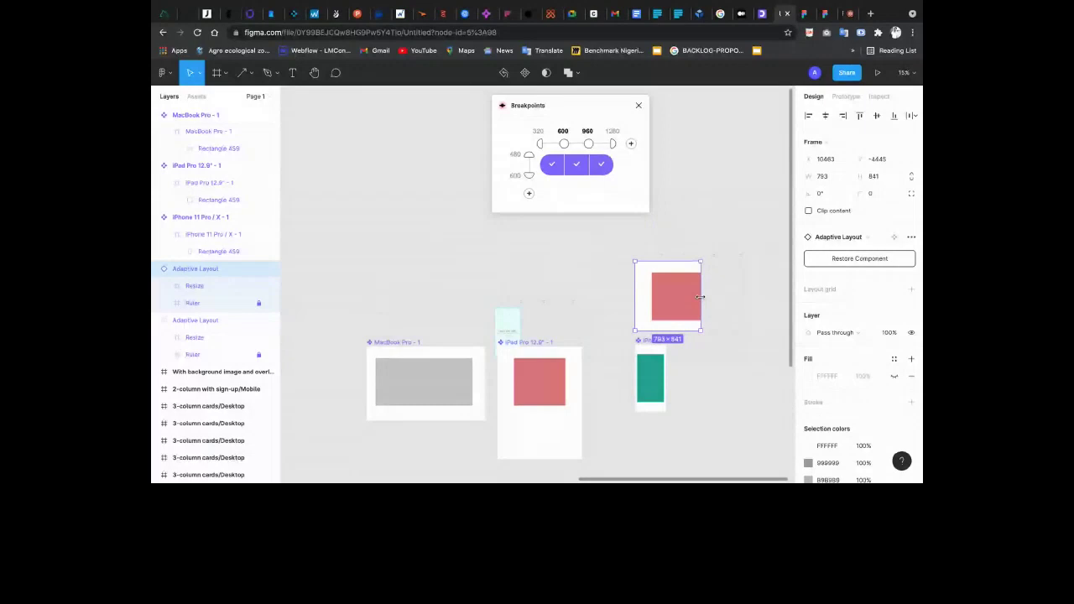
left_click_drag(700, 297, 672, 297)
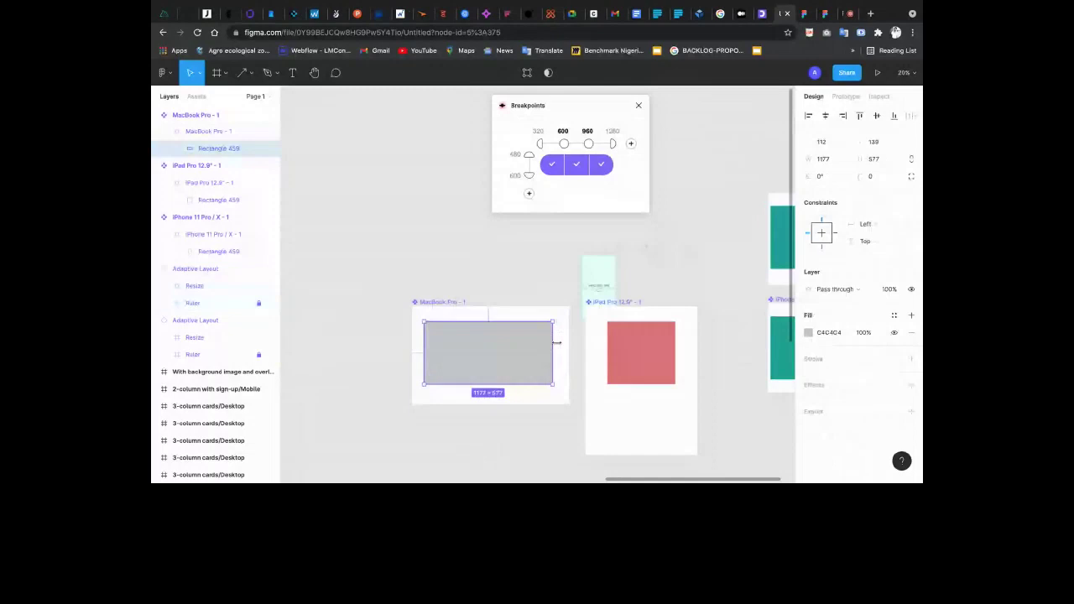
left_click_drag(556, 343, 507, 349)
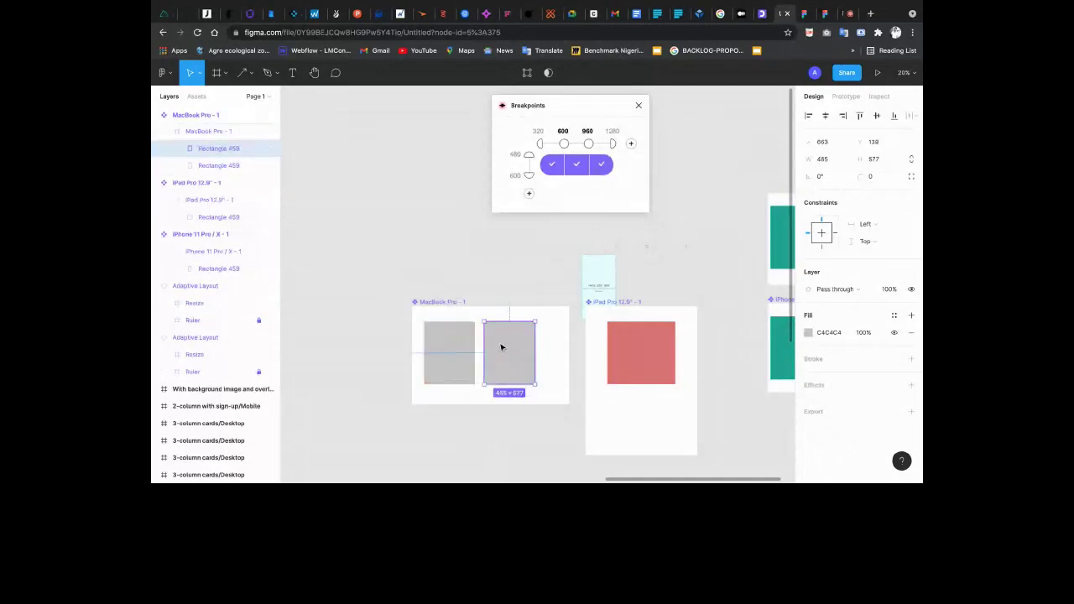
key("super+z")
key("super+z")
key("super+z")
Subtract 40 twice from the MacBook frame rectangle's width, then divide it by 3 to make it 365.67 wide
left_click(831, 159)
type("-40")
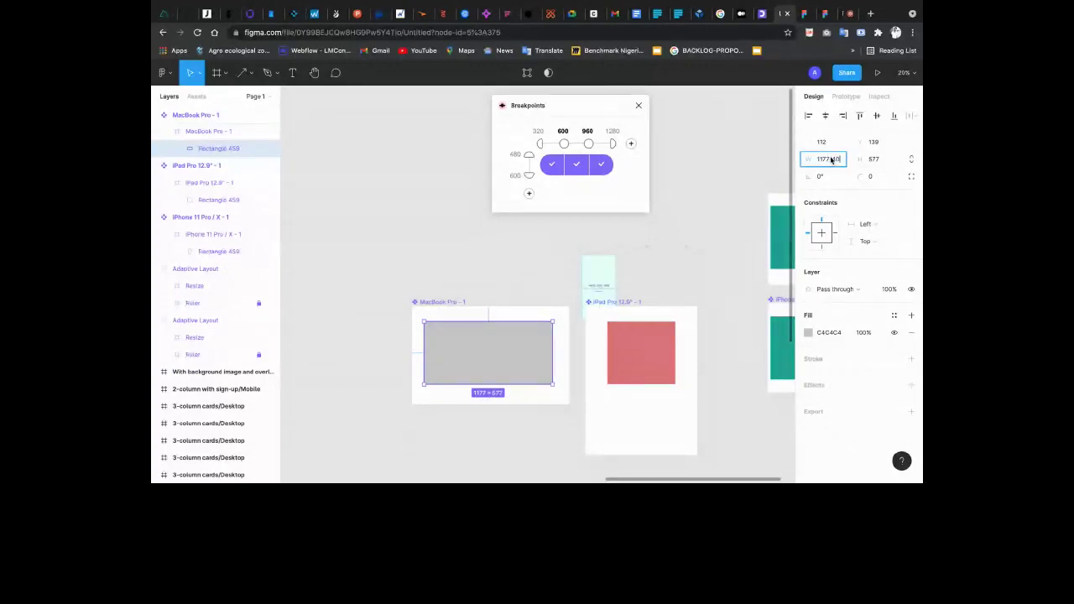
type("-40")
key("Return")
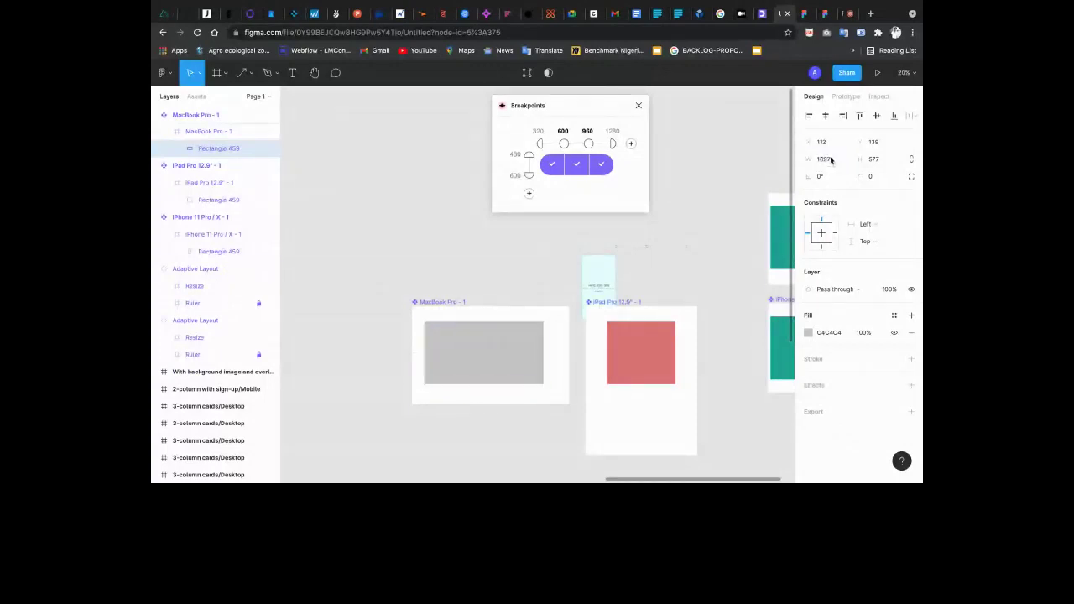
type("/3")
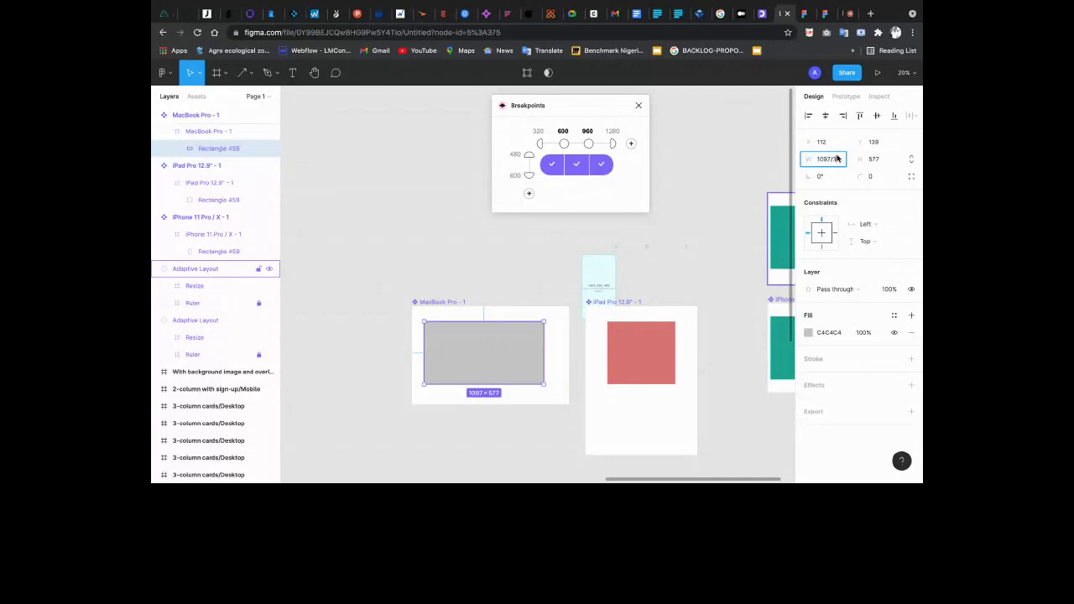
key("Return")
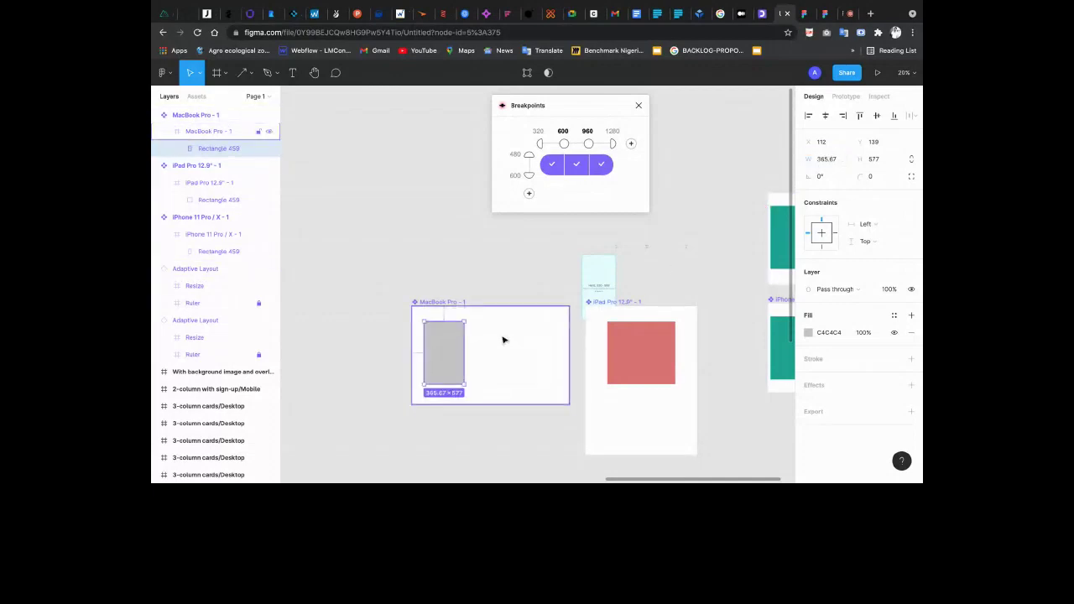
Duplicate the MacBook frame's narrow rectangle to X 518, then repeat the duplication to form a row of three equally spaced columns
key("ctrl+d")
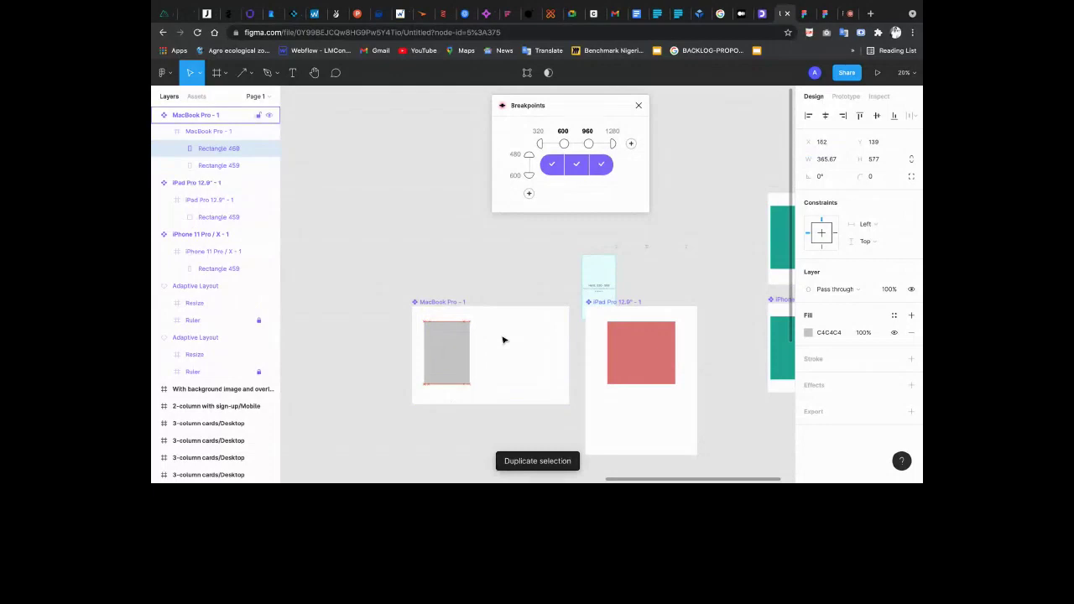
left_click_drag(460, 339, 502, 344)
key("alt")
key("Left")
key("Left")
key("Left")
key("Left")
key("Left")
key("Left")
key("Left")
key("Left")
key("Left")
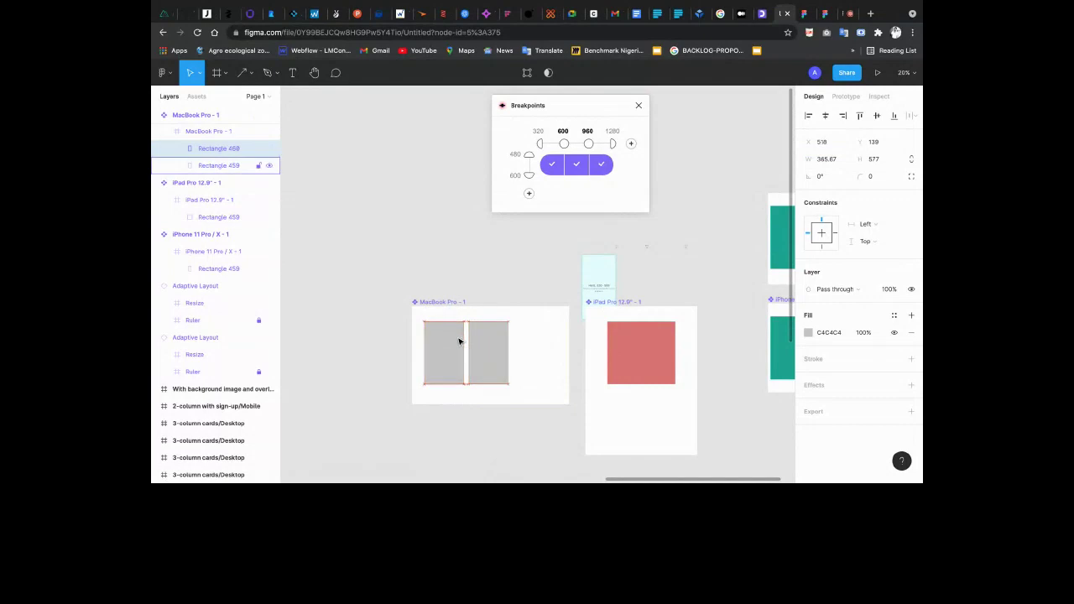
key("ctrl+d")
Widen the iPad frame's red rectangle to about 844, set its width to 804, and turn it into two equal side-by-side columns by duplicating
left_click(638, 370)
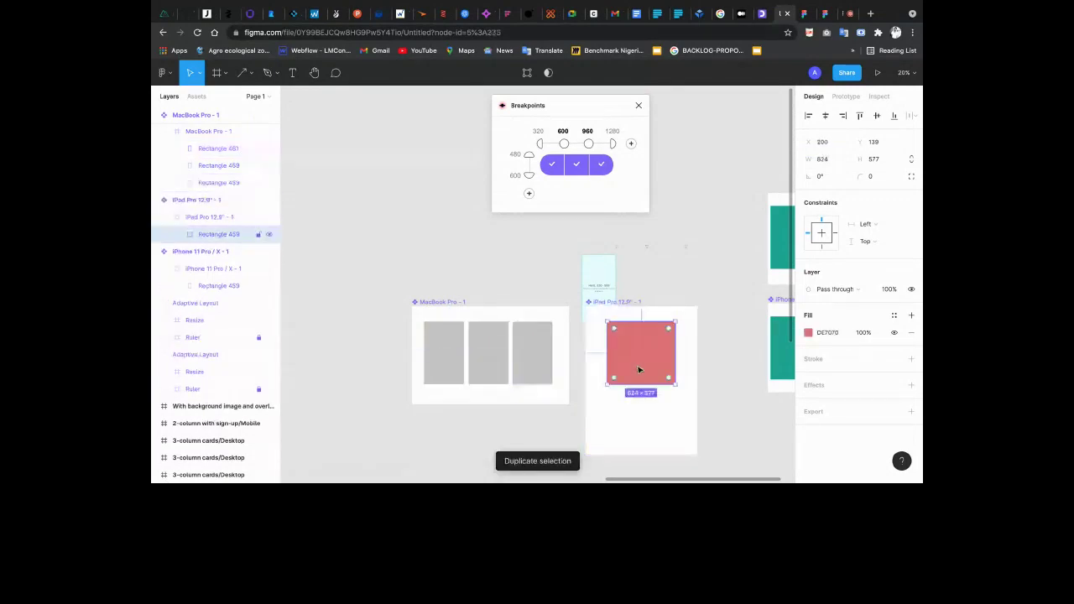
left_click_drag(639, 370, 686, 356)
left_click(831, 161)
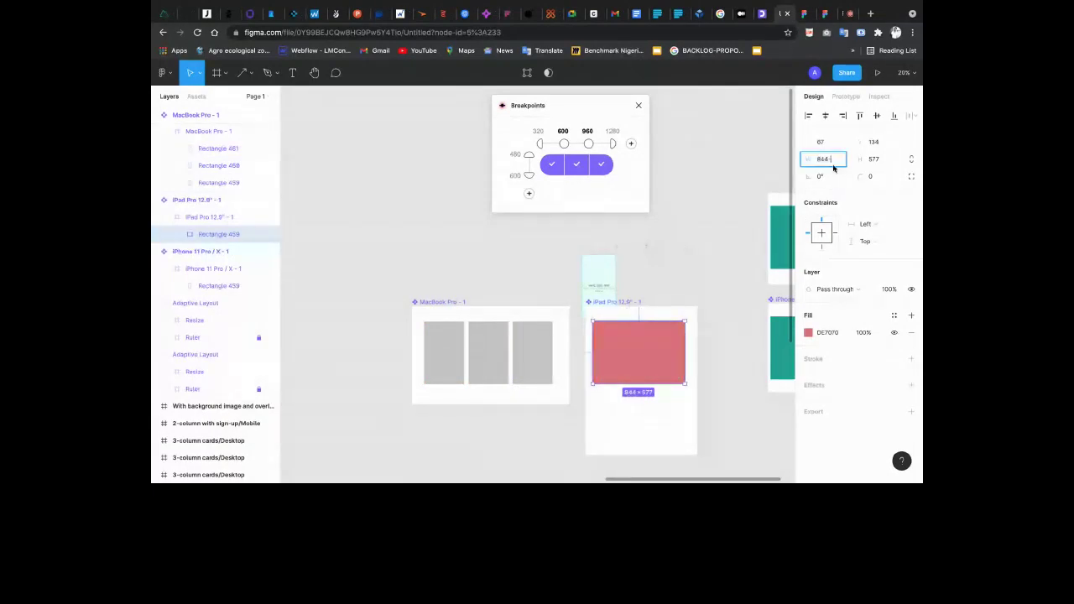
type("804")
key("Return")
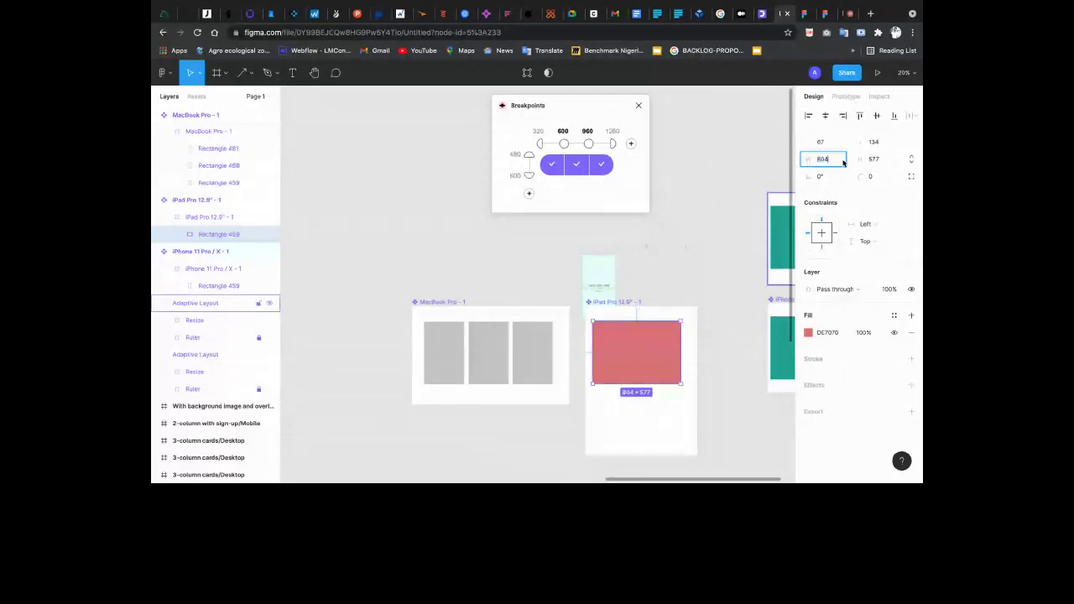
key("ctrl+d")
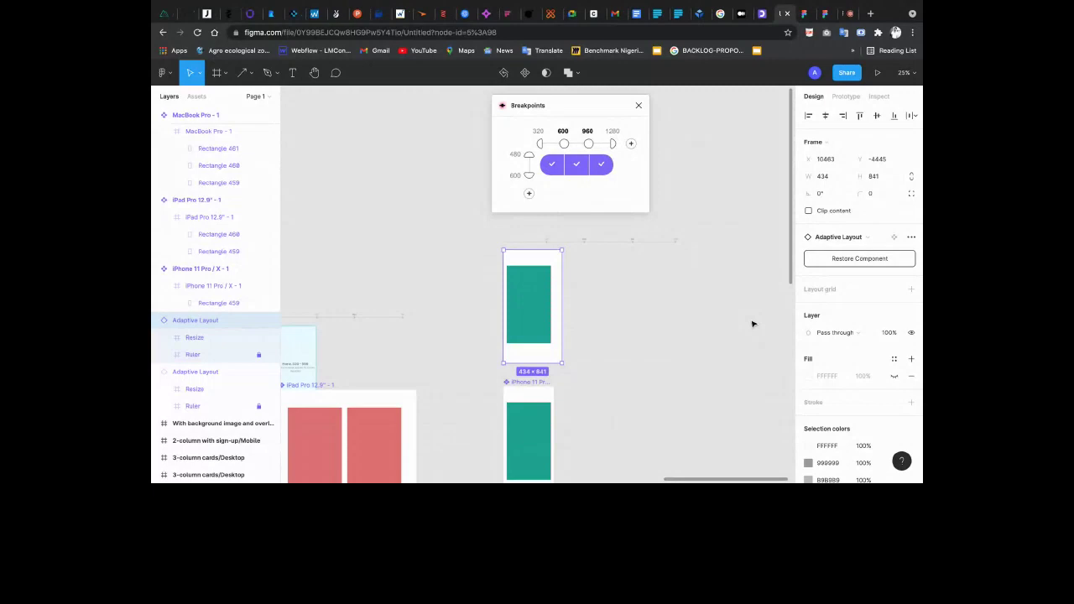
mouse_move(818, 5)
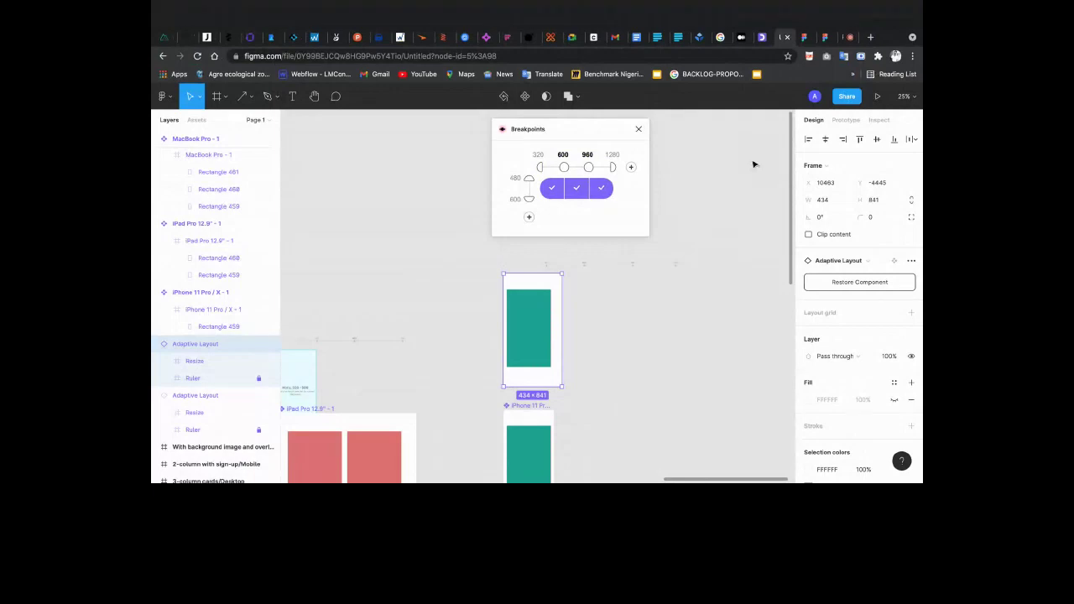
right_click(694, 268)
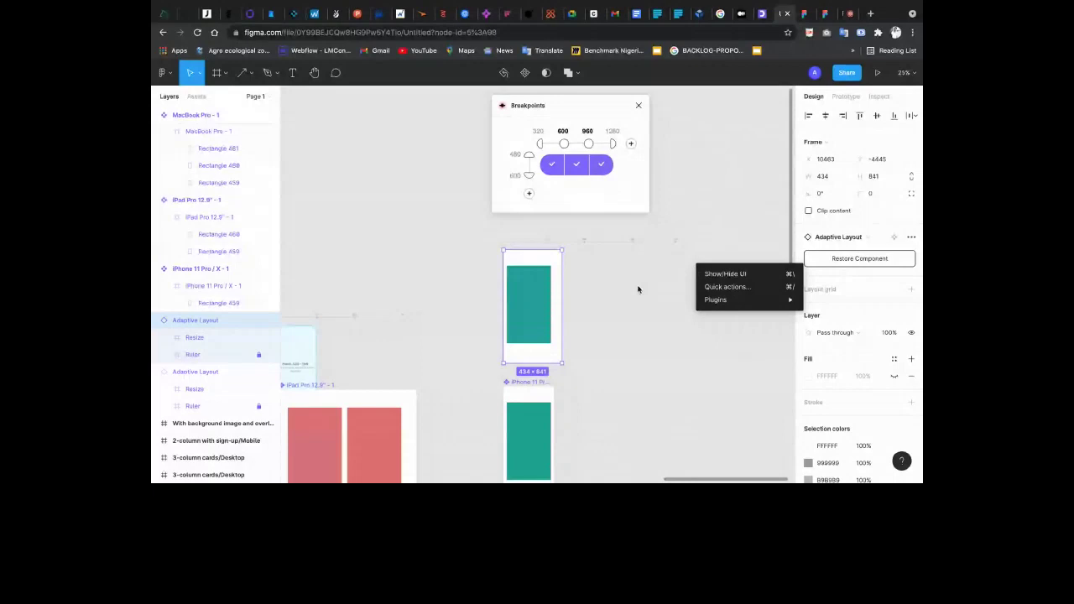
Inspect the blog post cards in the 3-column cards/Desktop frame and the narrow adaptive layout, and close the Breakpoints plugin
scroll(638, 290, "down", 5)
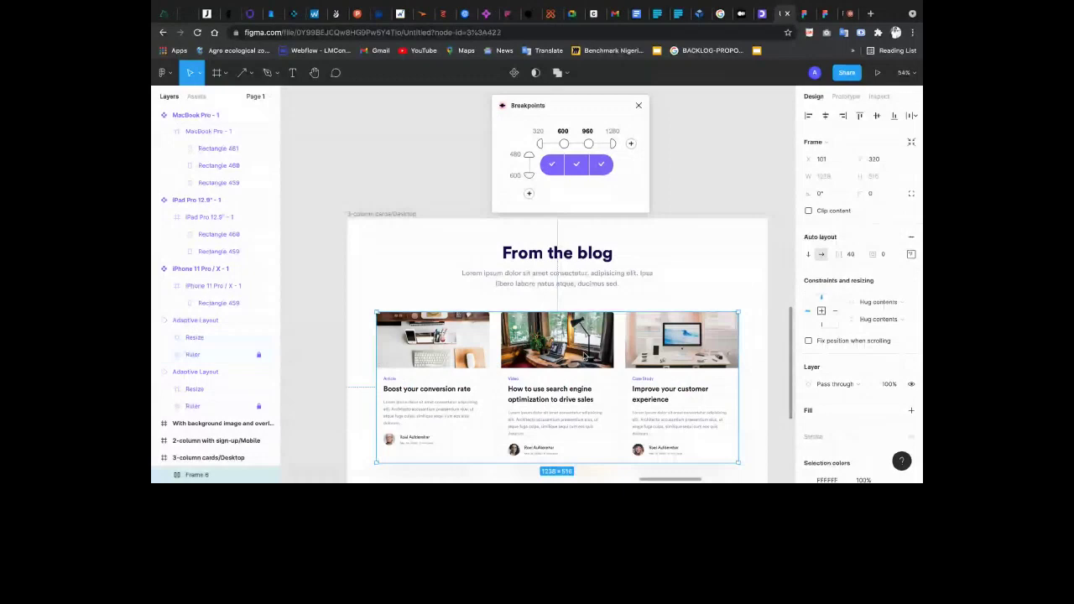
double_click(585, 356)
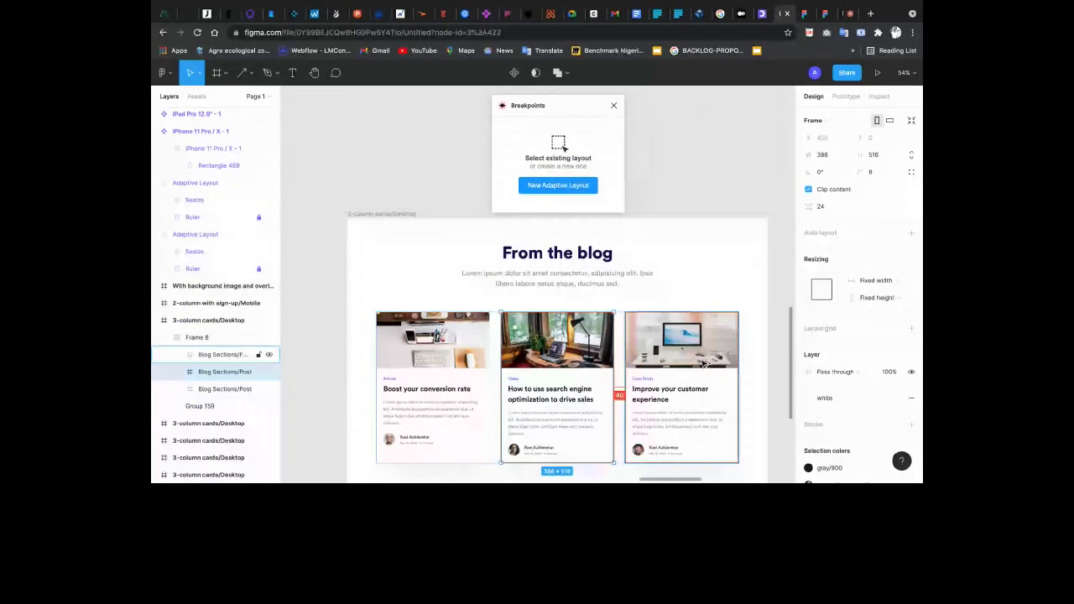
key("Escape")
scroll(563, 431, "up", 1)
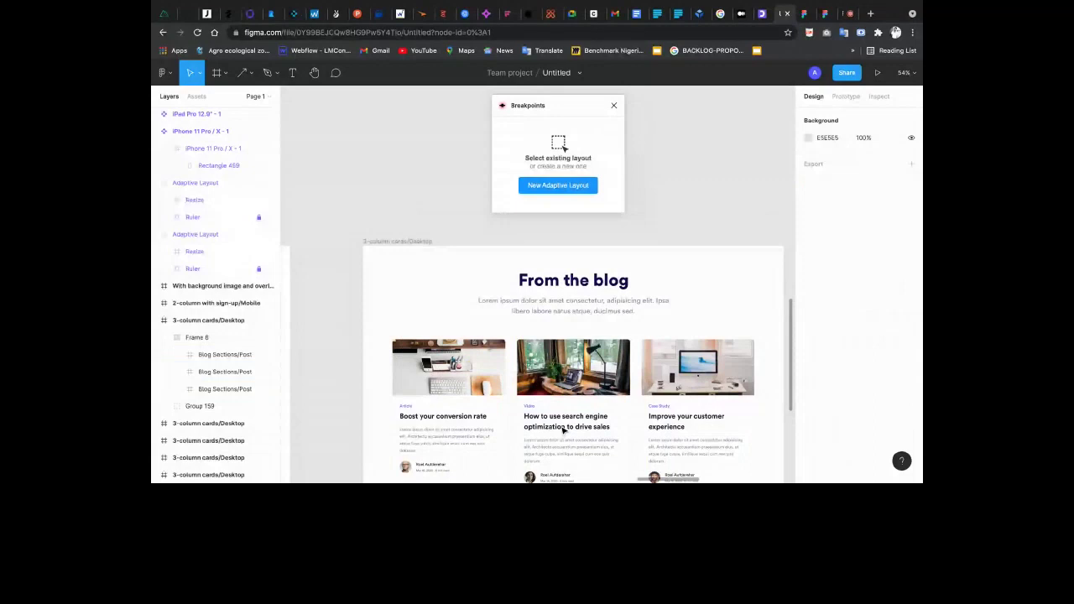
scroll(564, 430, "down", 5)
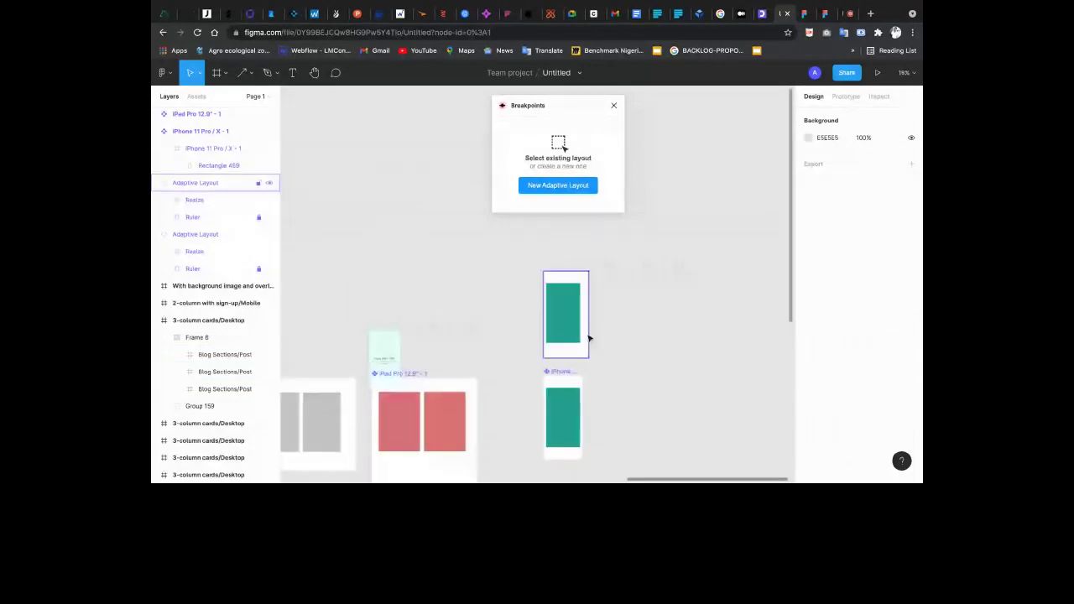
left_click(588, 338)
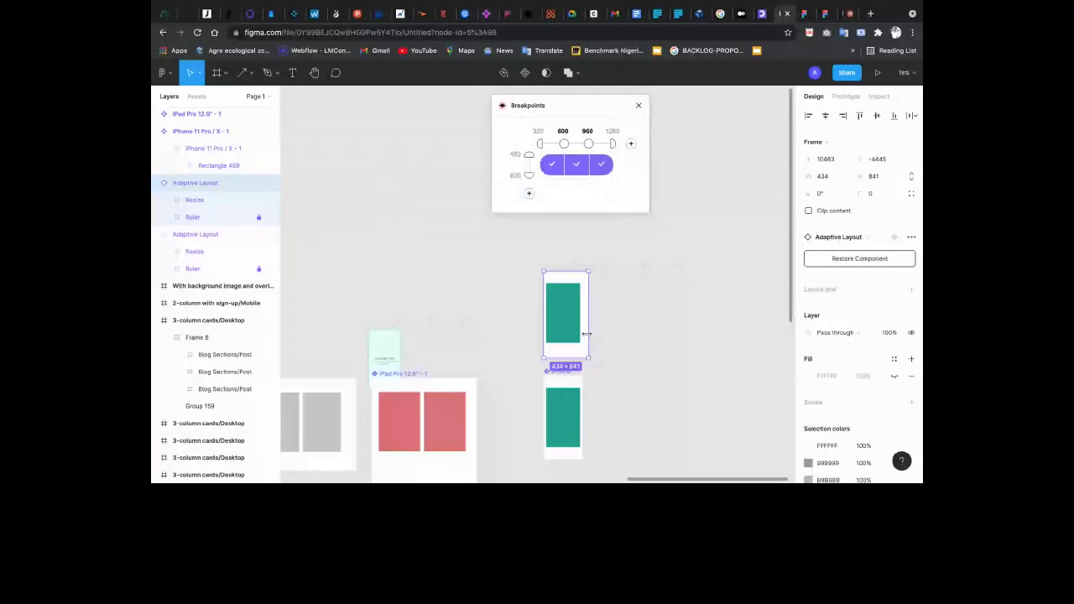
scroll(590, 333, "down", 2)
left_click(597, 328)
left_click(614, 107)
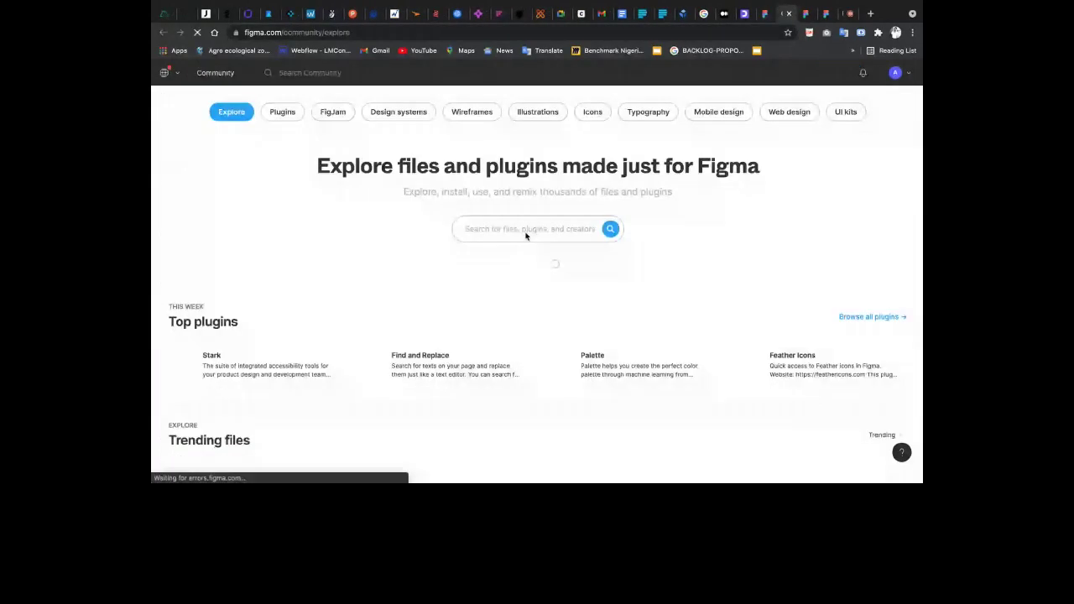
Search the Figma Community for "fig 3d" and replace the search term with "3d"
left_click(517, 234)
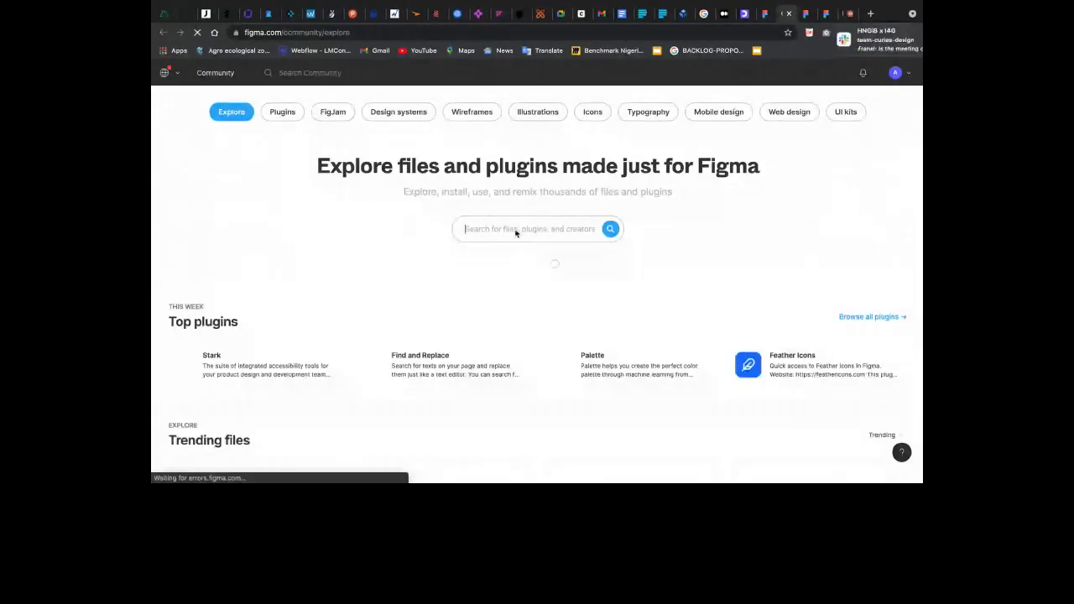
type("fig")
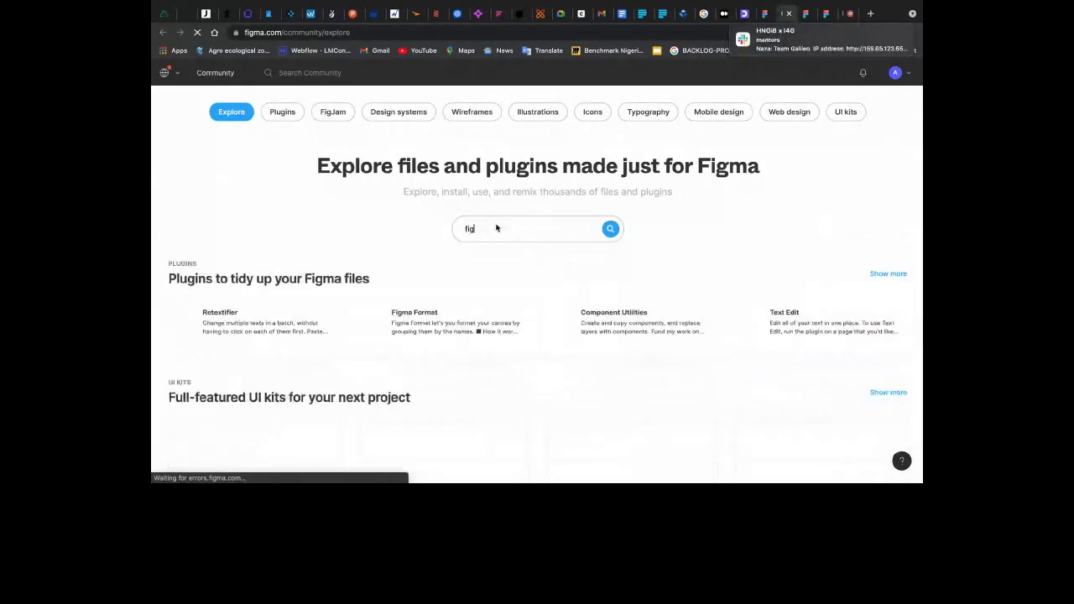
type(" 3d")
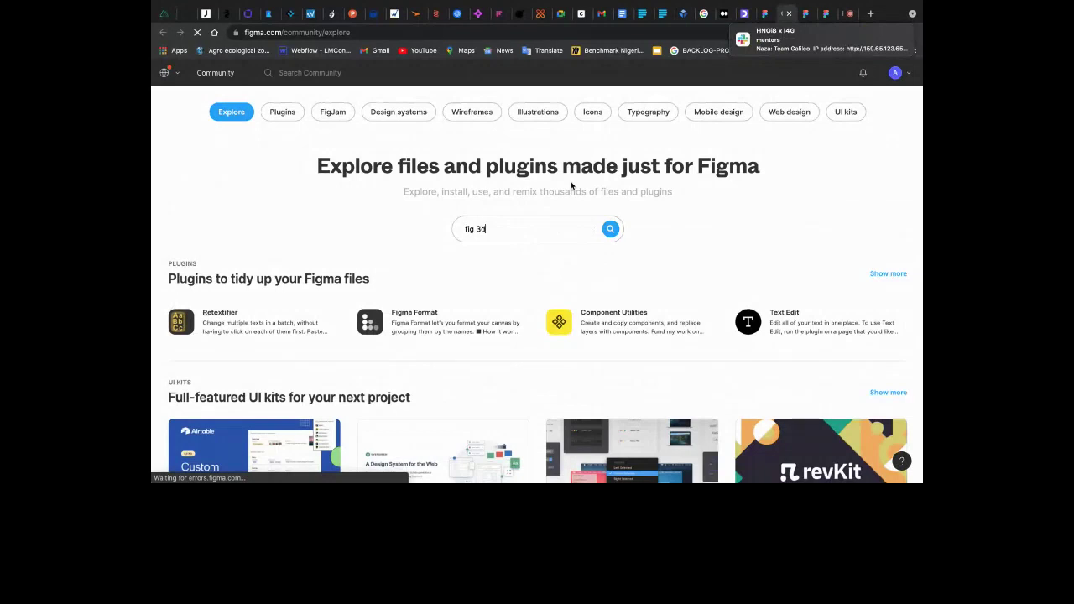
key("Return")
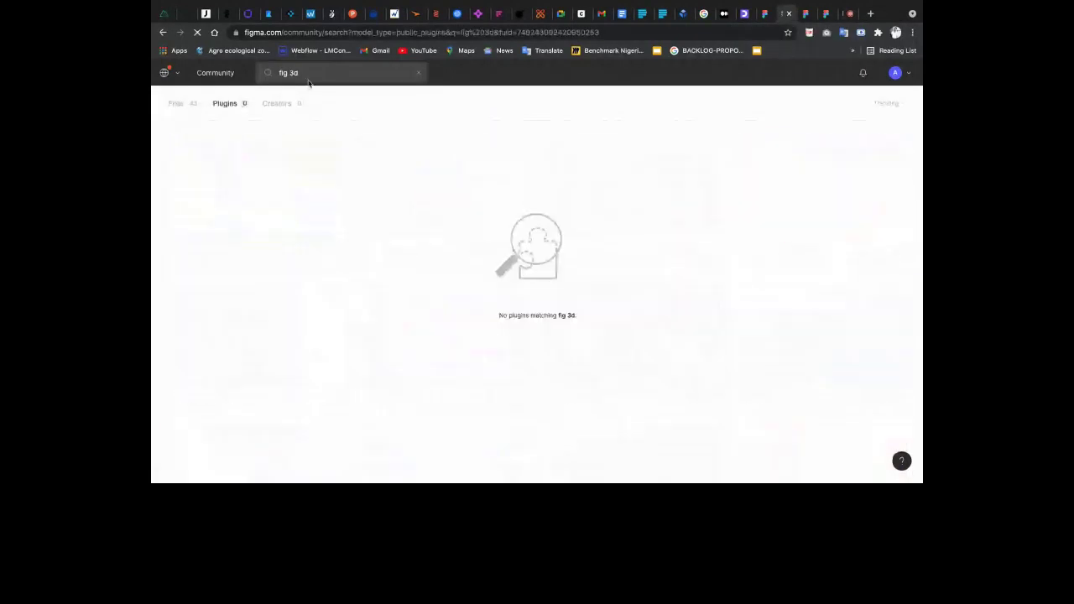
left_click(419, 73)
type("3d")
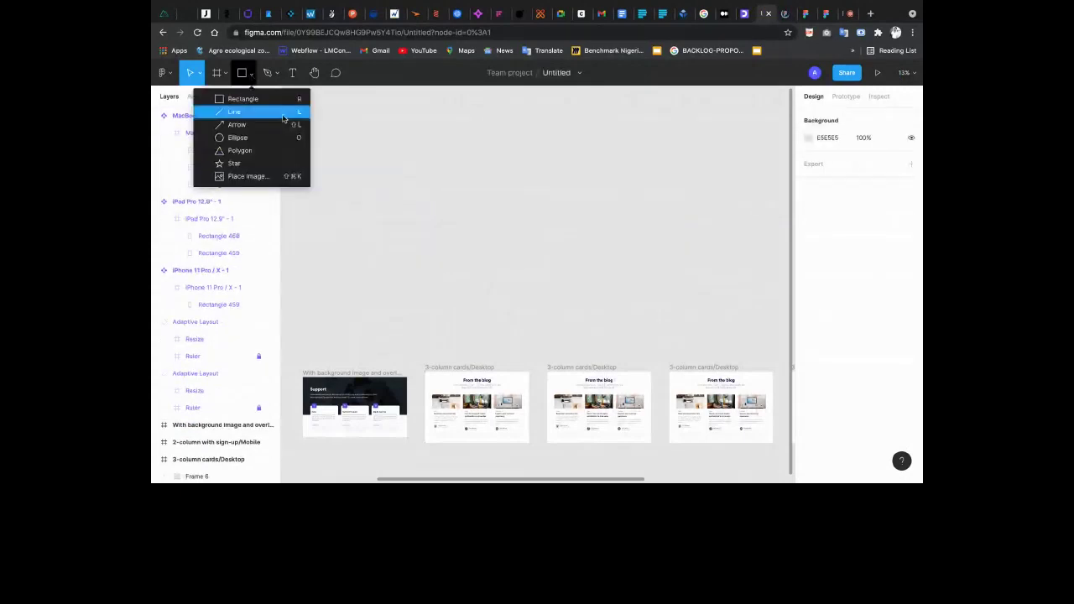
Draw a circle above the card frames, shift it to X 2083, and scale it down to about 267 × 267
left_click(252, 136)
left_click_drag(372, 157, 448, 233)
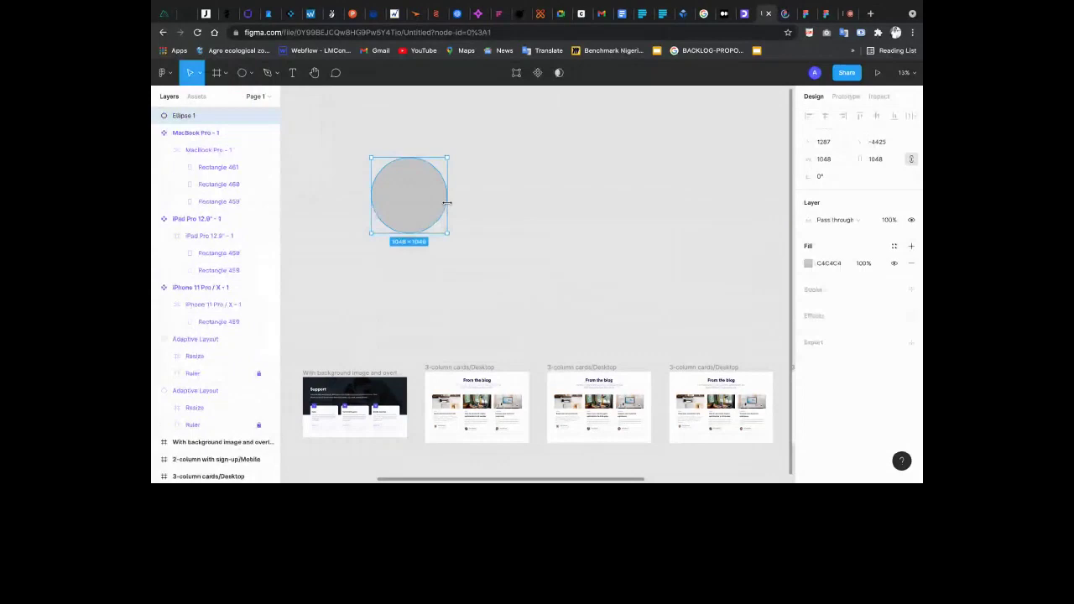
scroll(448, 207, "up", 3)
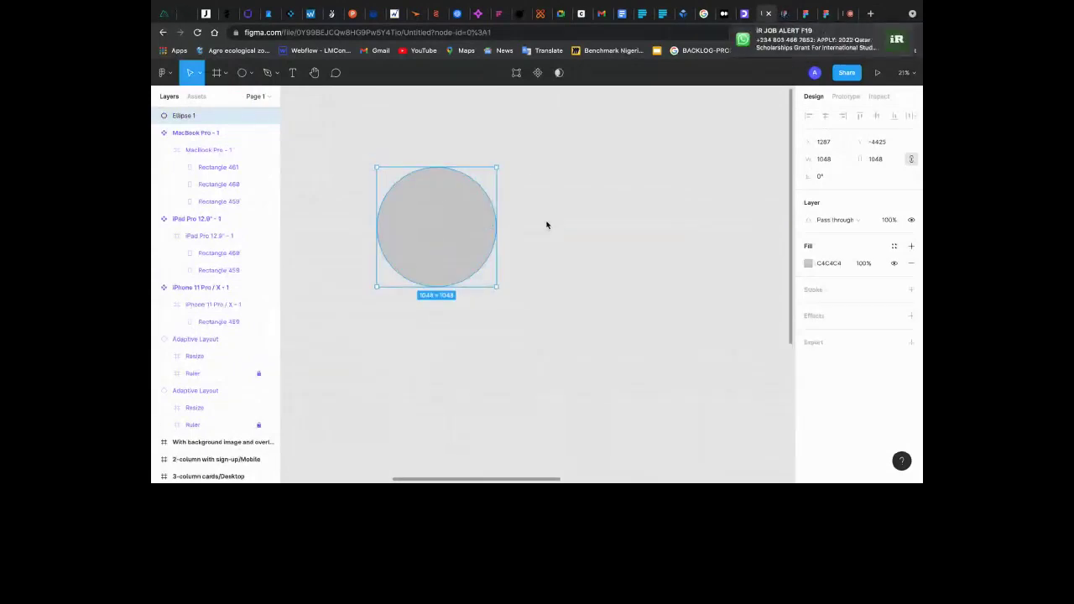
left_click_drag(455, 225, 546, 225)
scroll(547, 225, "down", 2)
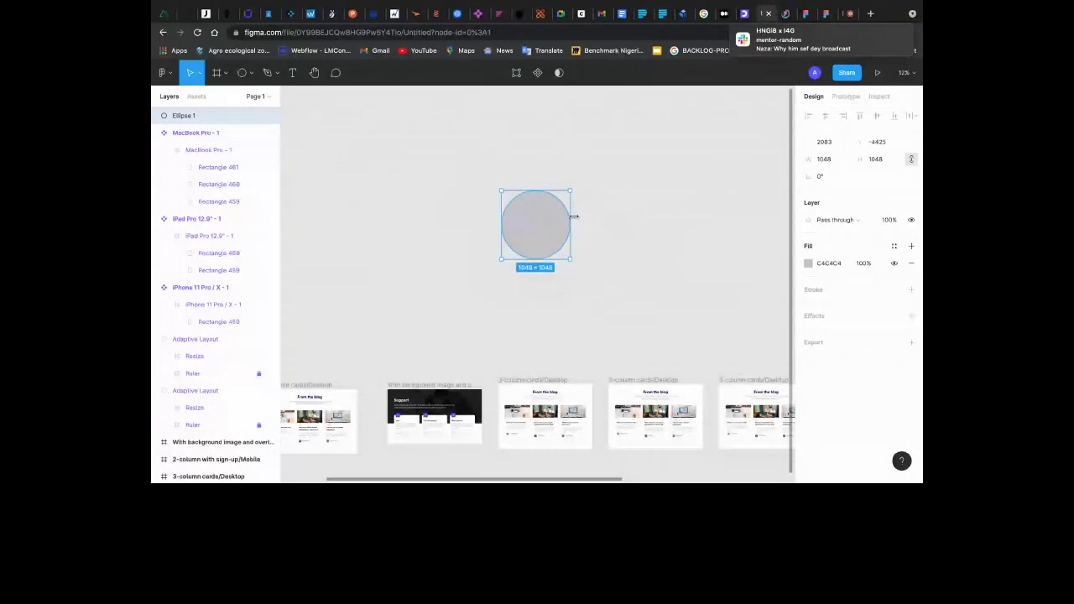
scroll(574, 217, "up", 3)
left_click_drag(590, 218, 613, 224)
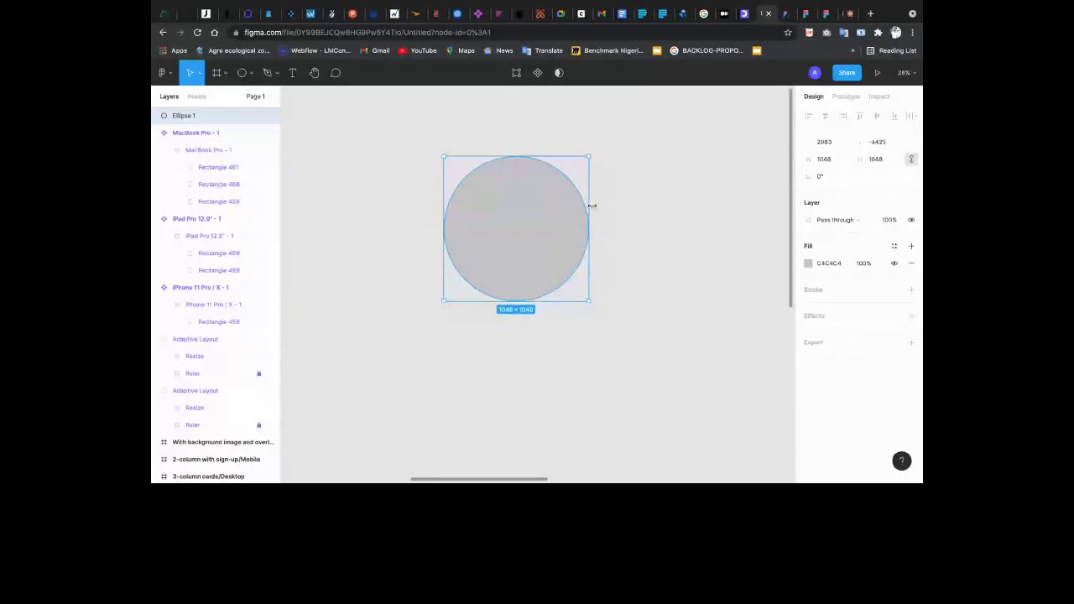
left_click_drag(592, 206, 479, 249)
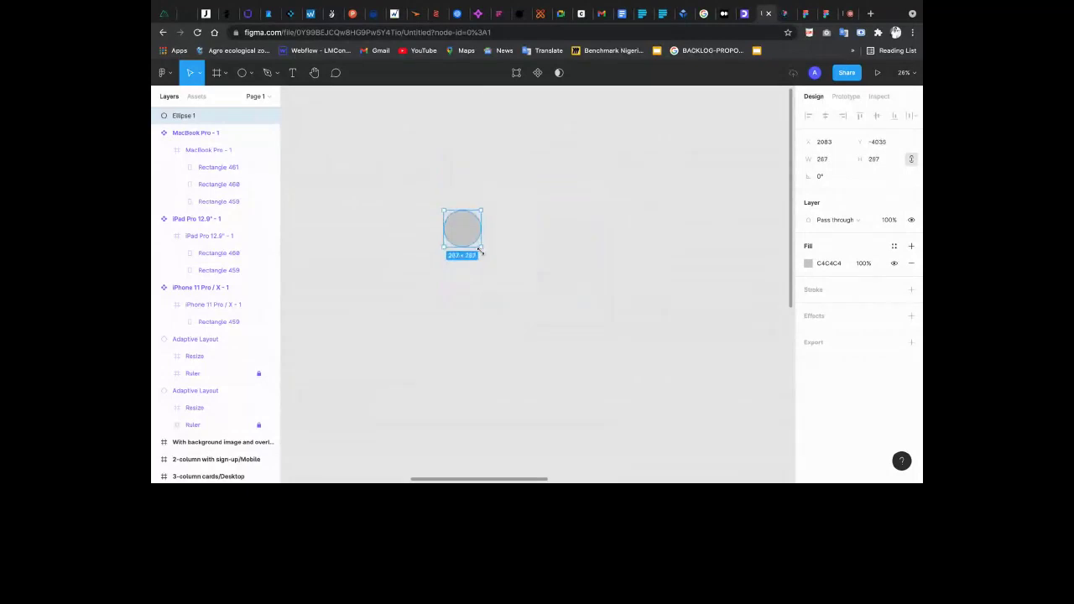
scroll(478, 249, "up", 5)
Convert the circle to a 3D model with the Fig3D plugin, tilting the disc and slightly increasing its height
right_click(522, 198)
mouse_move(593, 229)
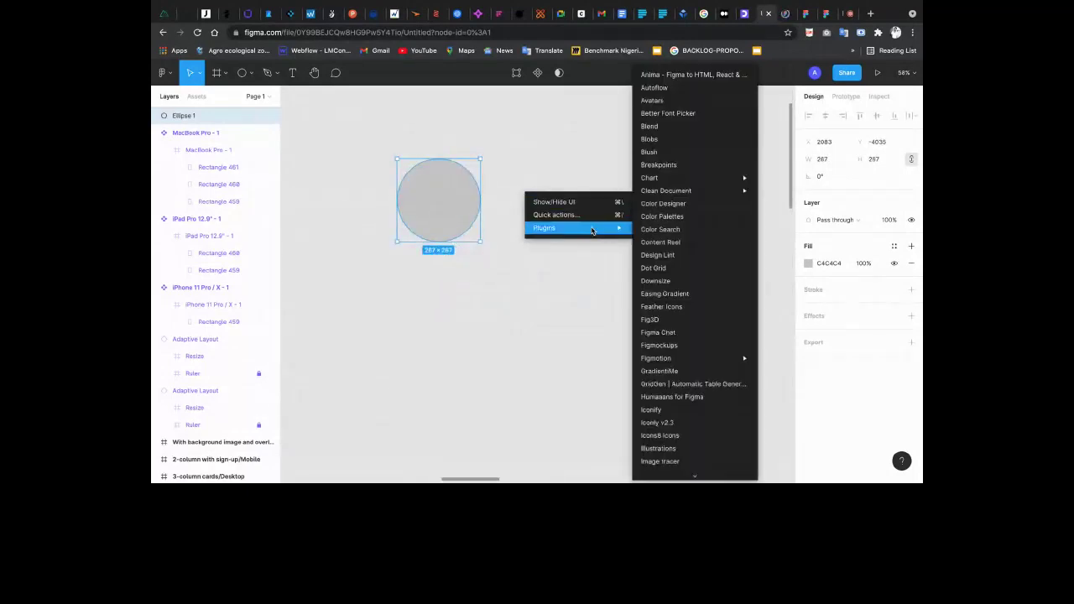
left_click(718, 316)
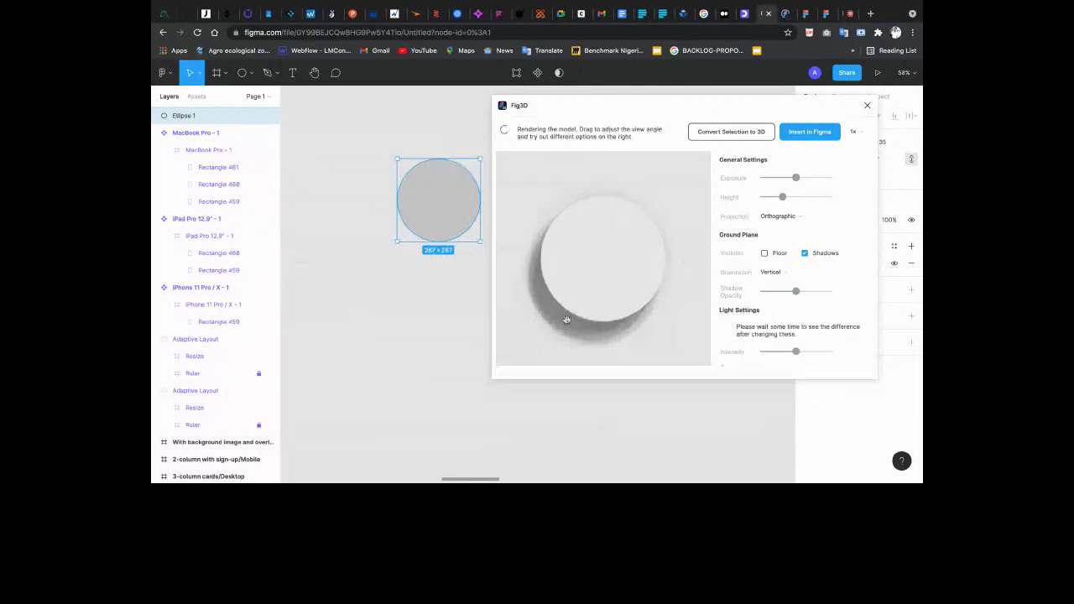
mouse_move(636, 240)
left_mouse_down()
mouse_move(587, 244)
mouse_move(648, 249)
mouse_move(621, 250)
left_mouse_up()
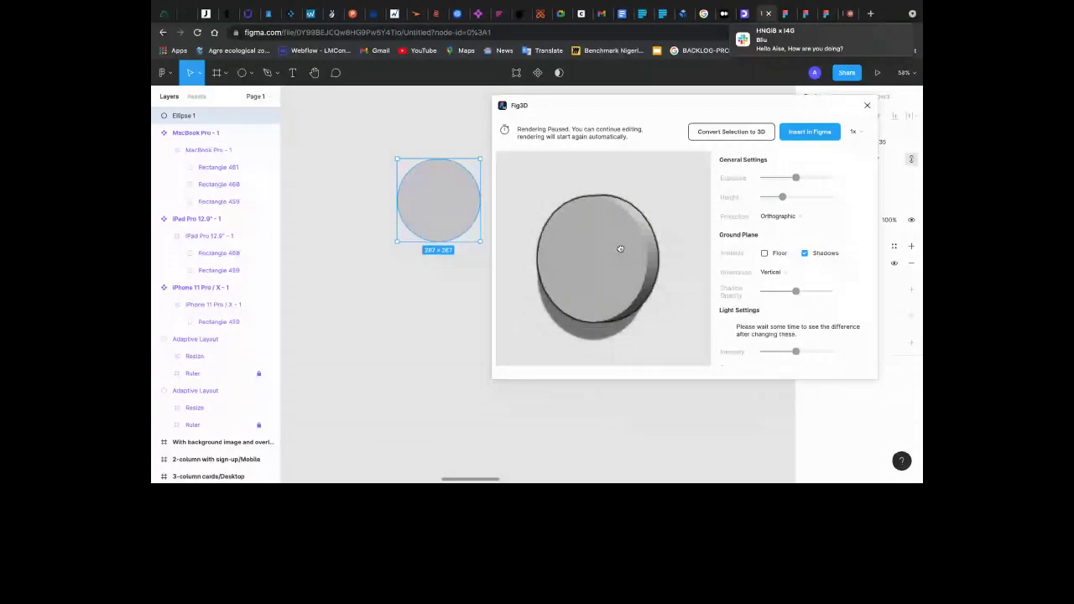
mouse_move(782, 196)
left_mouse_down()
mouse_move(811, 199)
mouse_move(798, 202)
left_mouse_up()
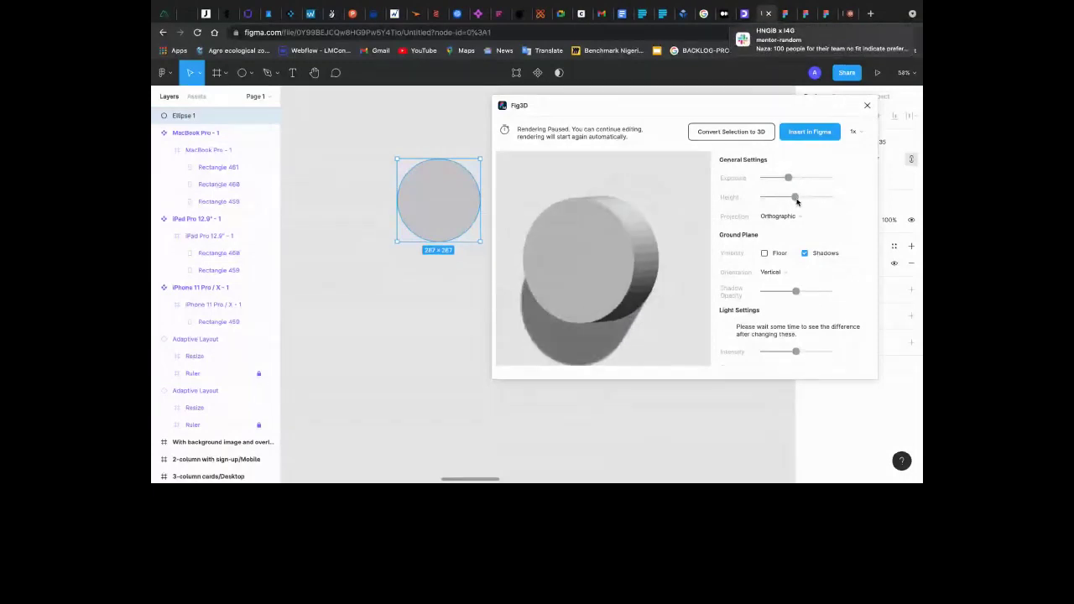
Try the Perspective projection on the 3D disc while tilting it further, and return the projection to Orthographic
left_click(785, 216)
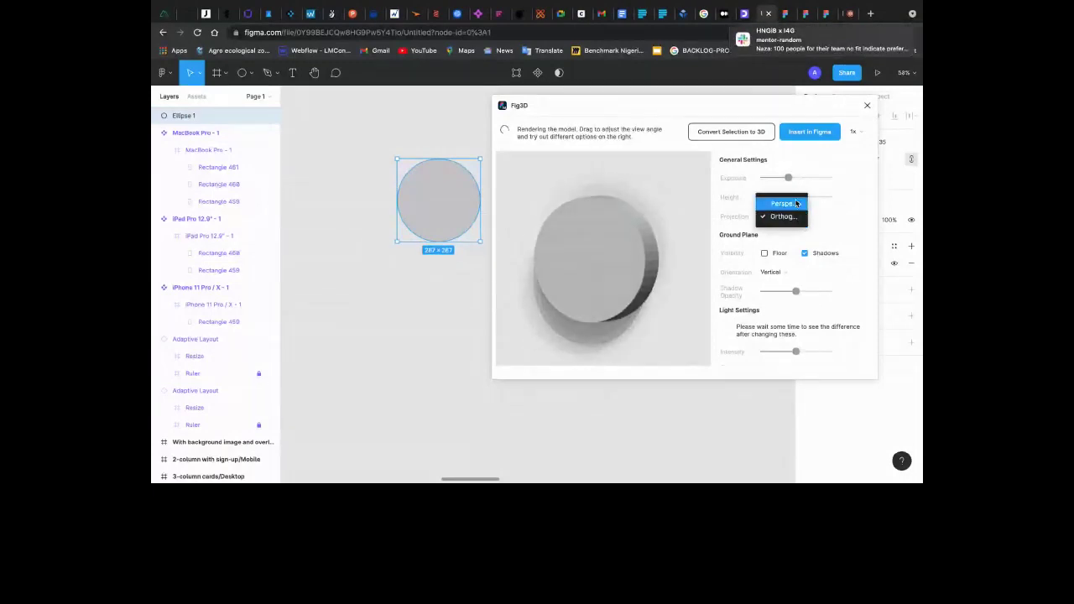
left_click(796, 202)
left_click_drag(628, 240, 653, 230)
left_click(774, 216)
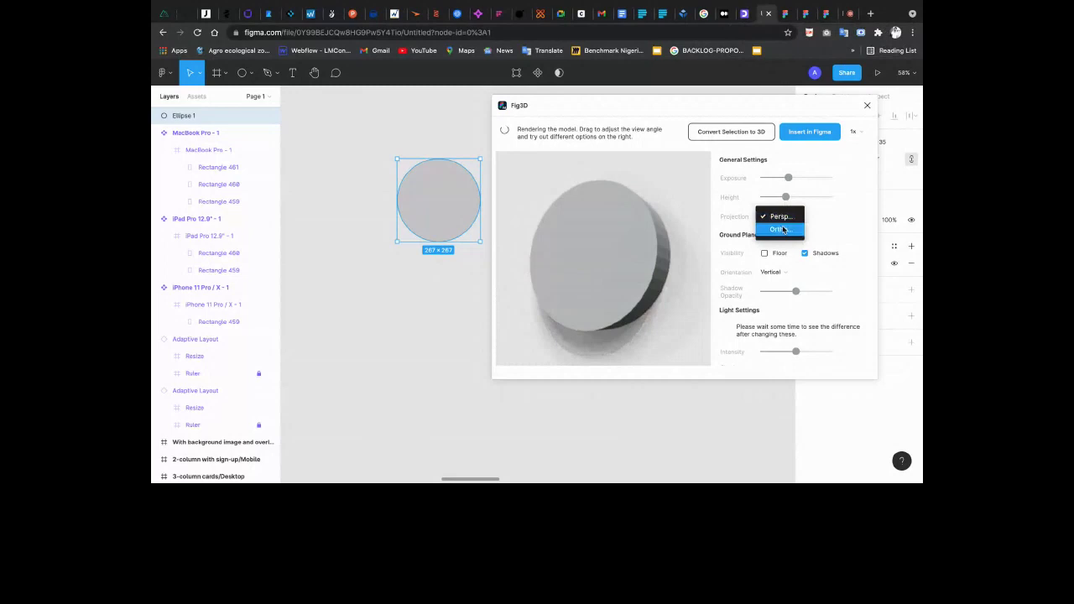
left_click(784, 230)
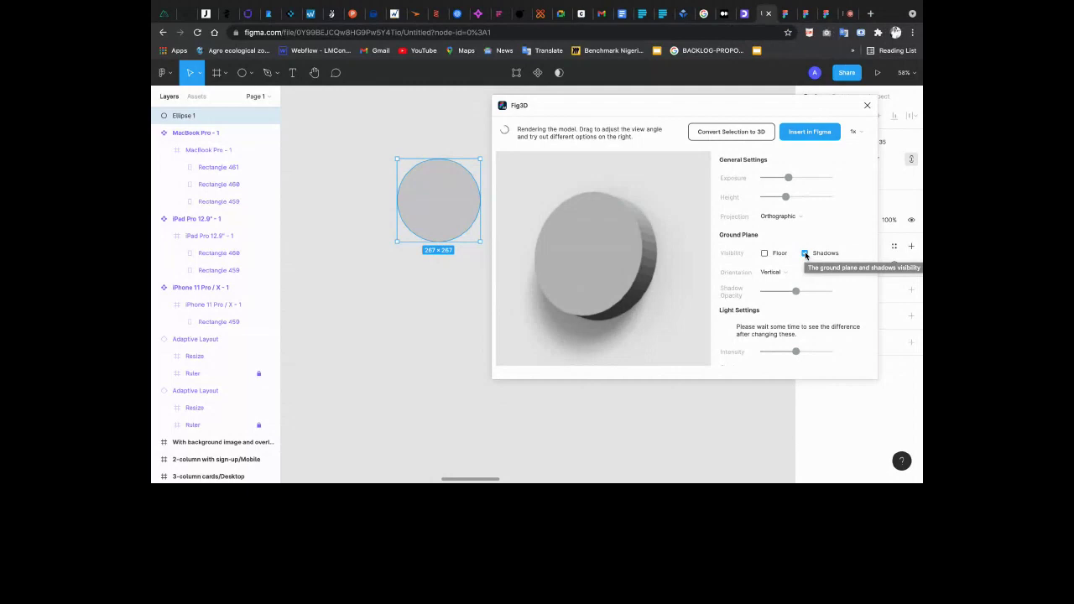
Toggle the disc's shadows off and back on, and reduce the light intensity slightly and the shadow focus to its minimum
left_click(805, 254)
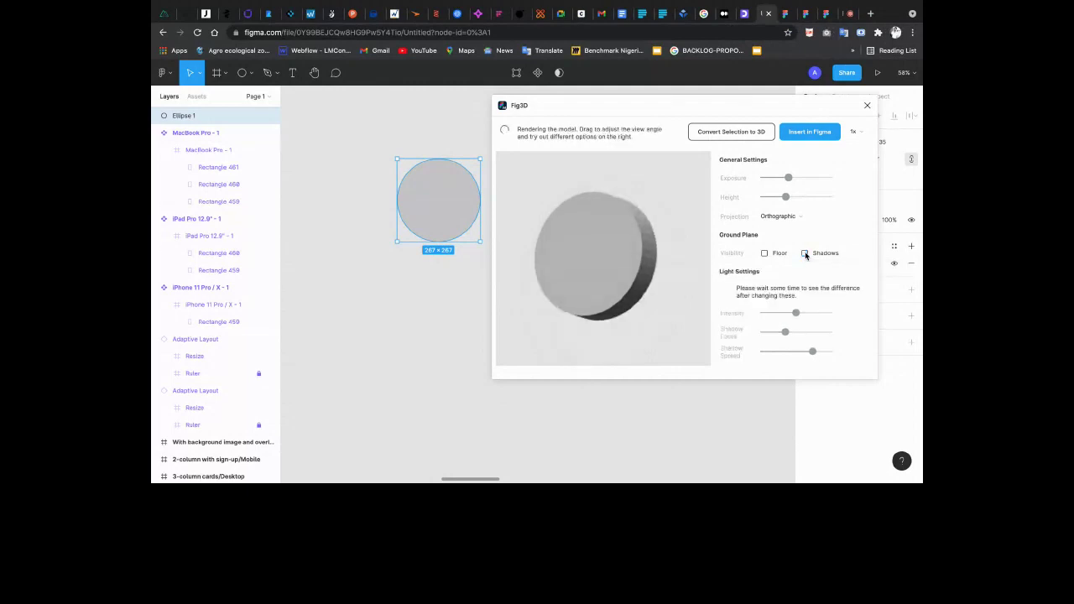
left_click(805, 254)
scroll(797, 290, "down", 3)
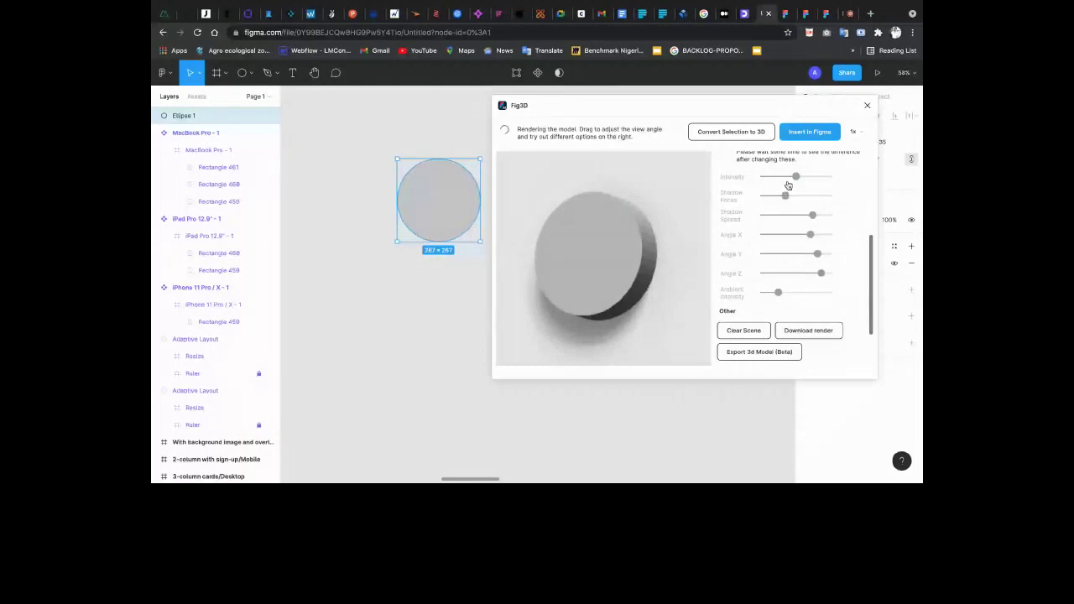
left_click(788, 185)
left_click_drag(784, 205, 762, 201)
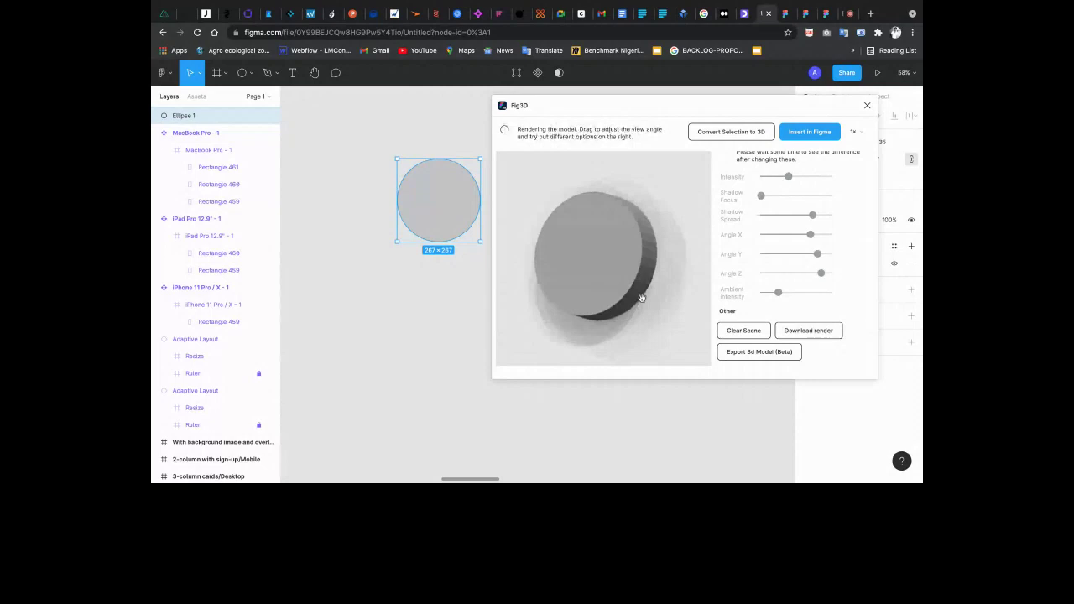
Adjust the 3D disc's view in the preview and insert the render into the canvas as an image
left_click_drag(641, 298, 659, 281)
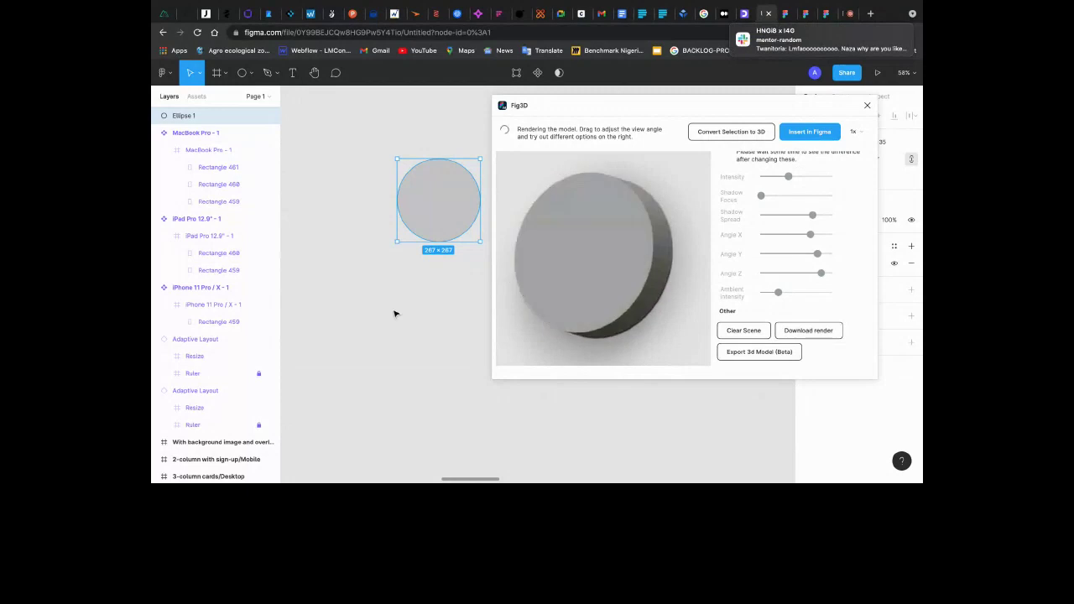
scroll(395, 314, "down", 5)
scroll(436, 278, "right", 2)
scroll(437, 278, "up", 1)
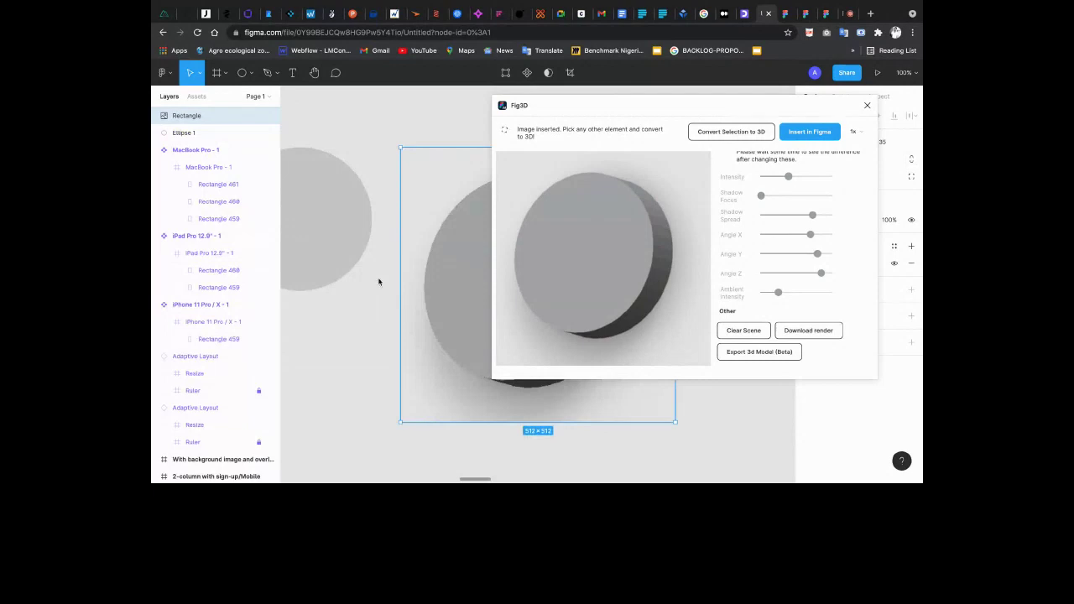
scroll(392, 277, "down", 3)
scroll(395, 280, "up", 1)
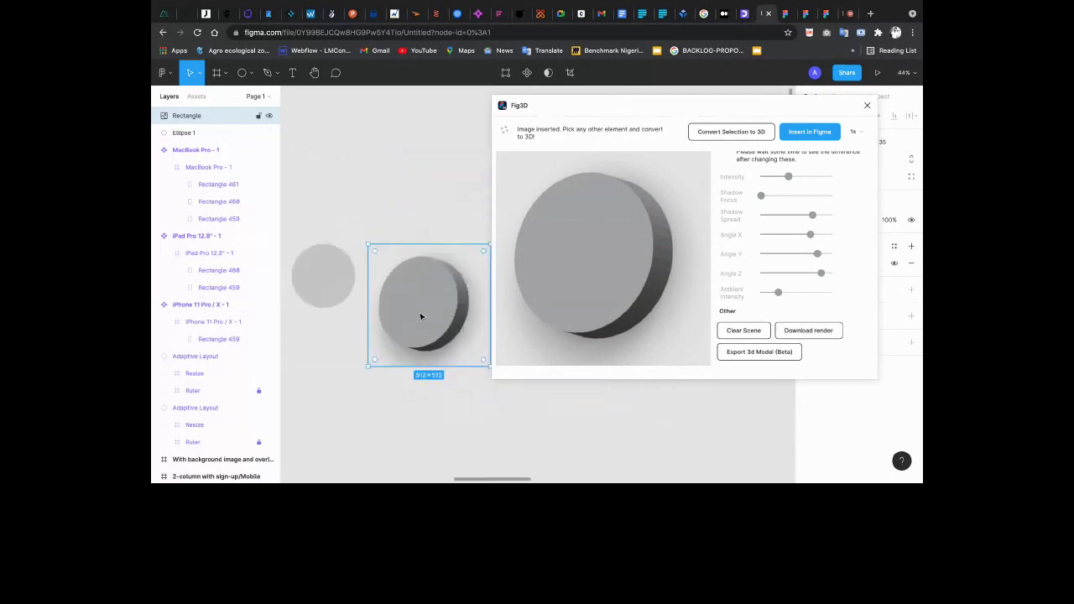
Move the inserted 3D image to X 2334, Y -3887, and close the Fig3D plugin
left_click_drag(420, 311, 402, 340)
scroll(415, 367, "up", 5)
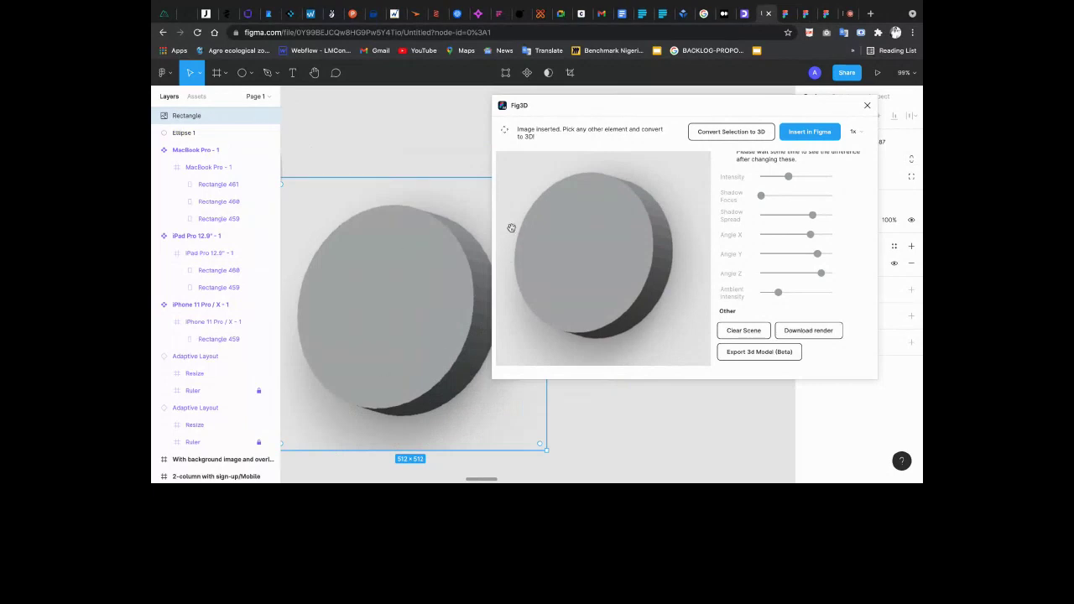
left_click(867, 107)
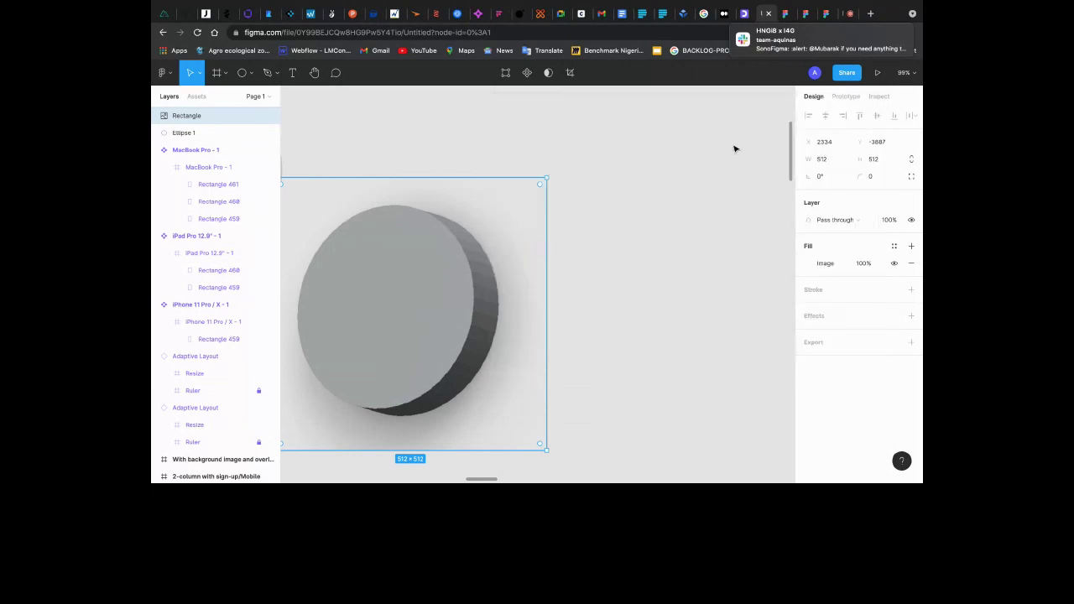
Delete the inserted 3D disc image, keeping only the flat circle
scroll(620, 197, "down", 3)
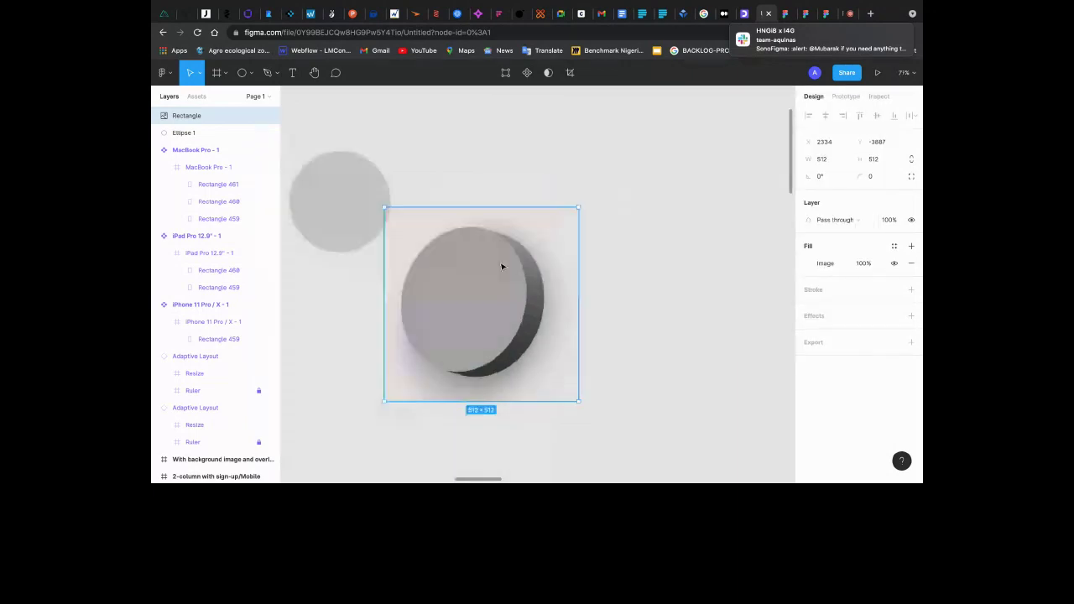
key("Delete")
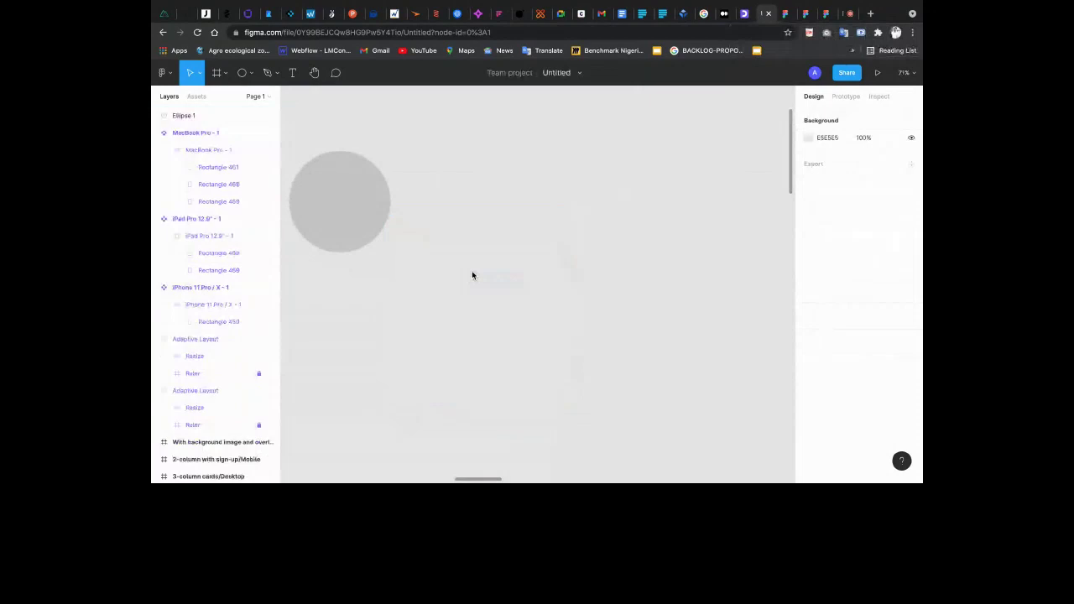
scroll(474, 273, "down", 3)
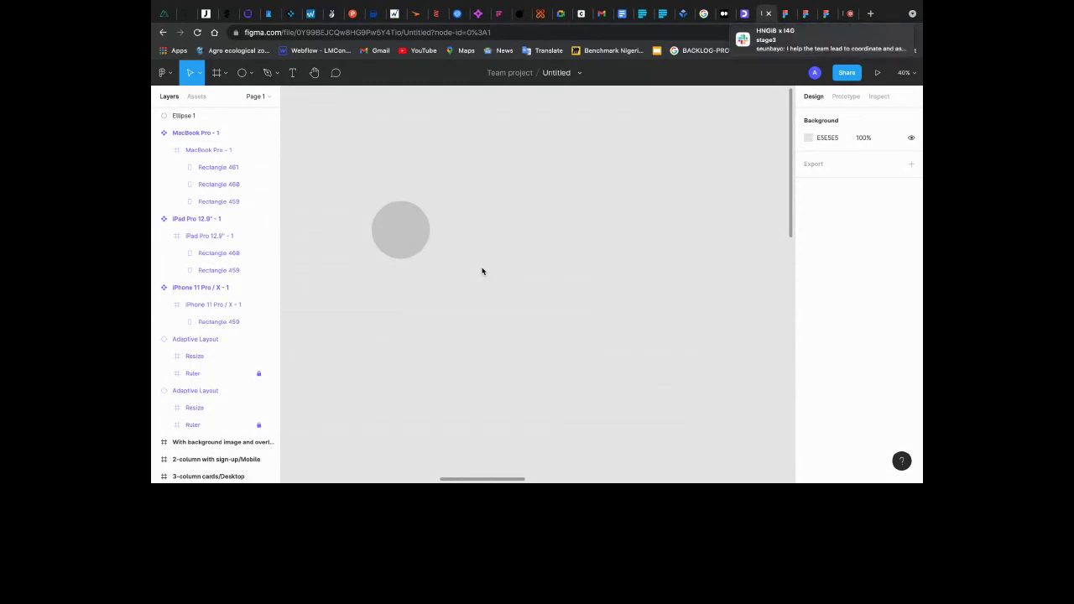
scroll(483, 271, "left", 3)
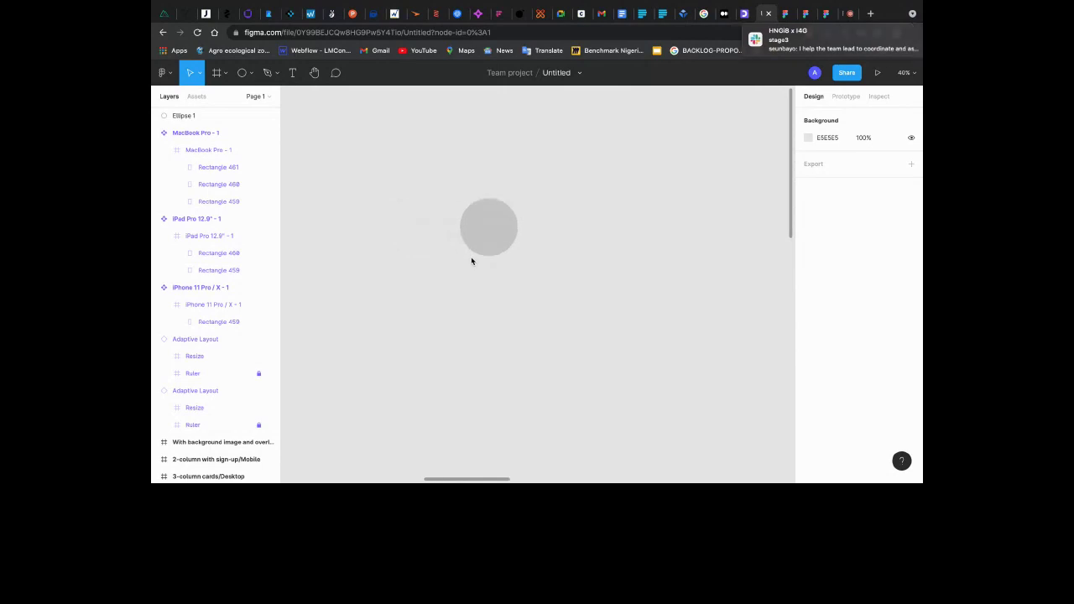
Open the Figma Community page to browse for plugins
scroll(519, 217, "up", 5, "ctrl")
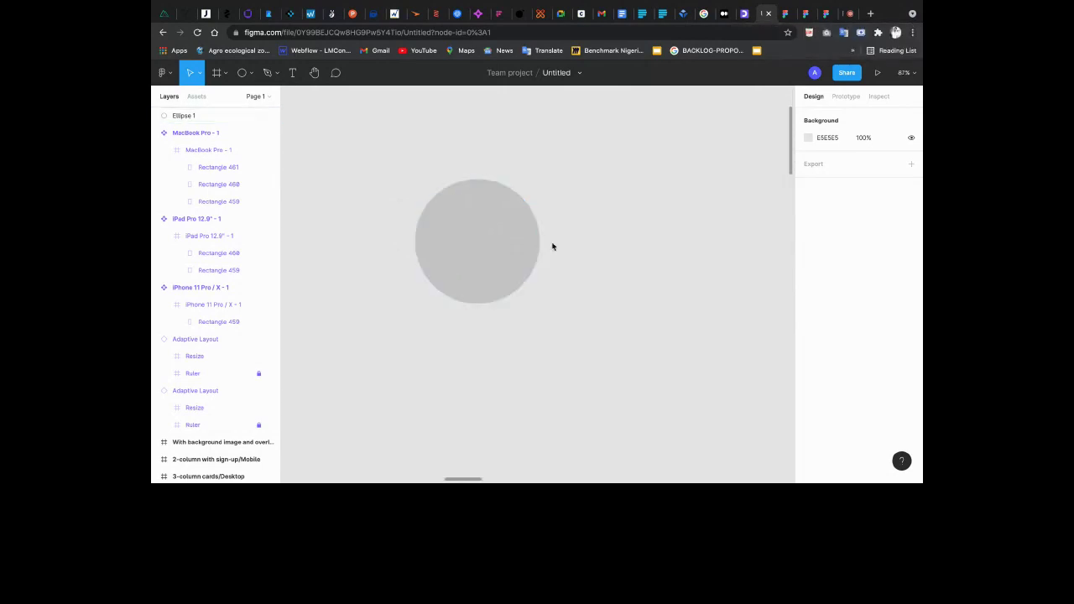
scroll(551, 245, "down", 5, "ctrl")
right_click(588, 222)
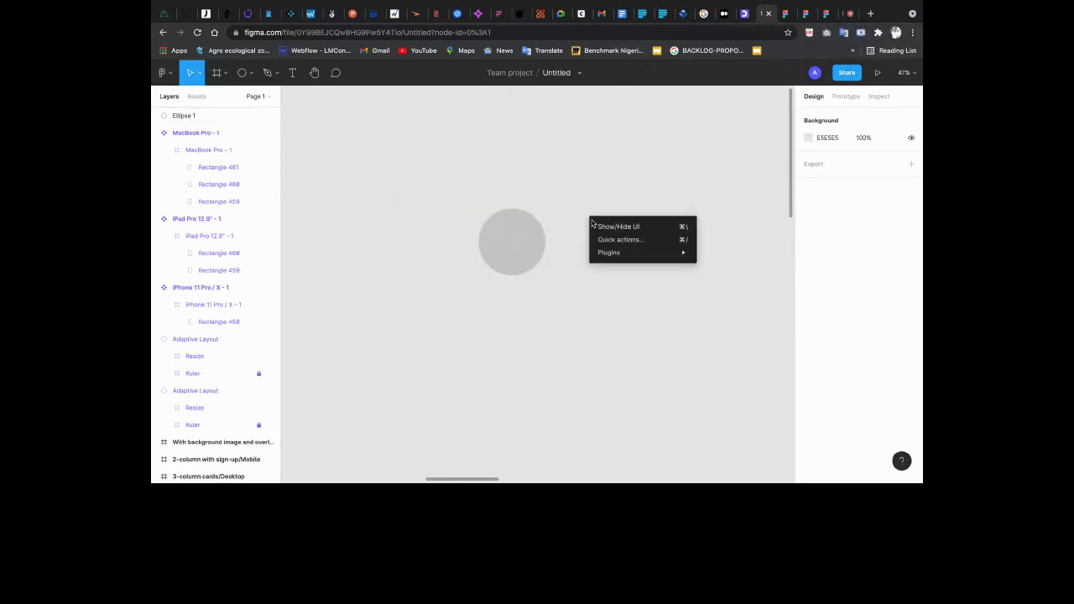
mouse_move(646, 252)
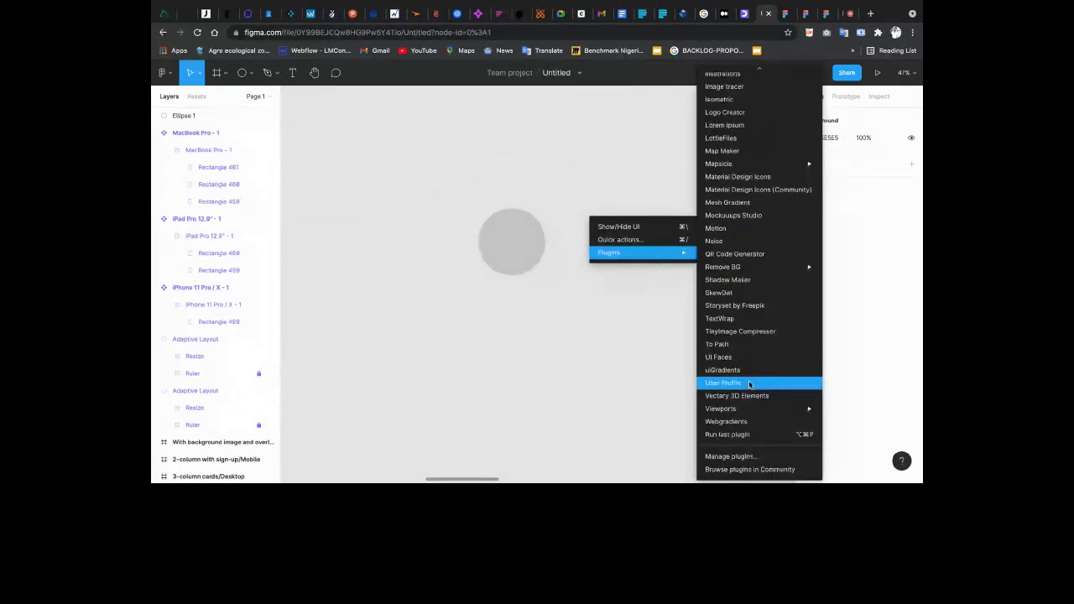
left_click(756, 469)
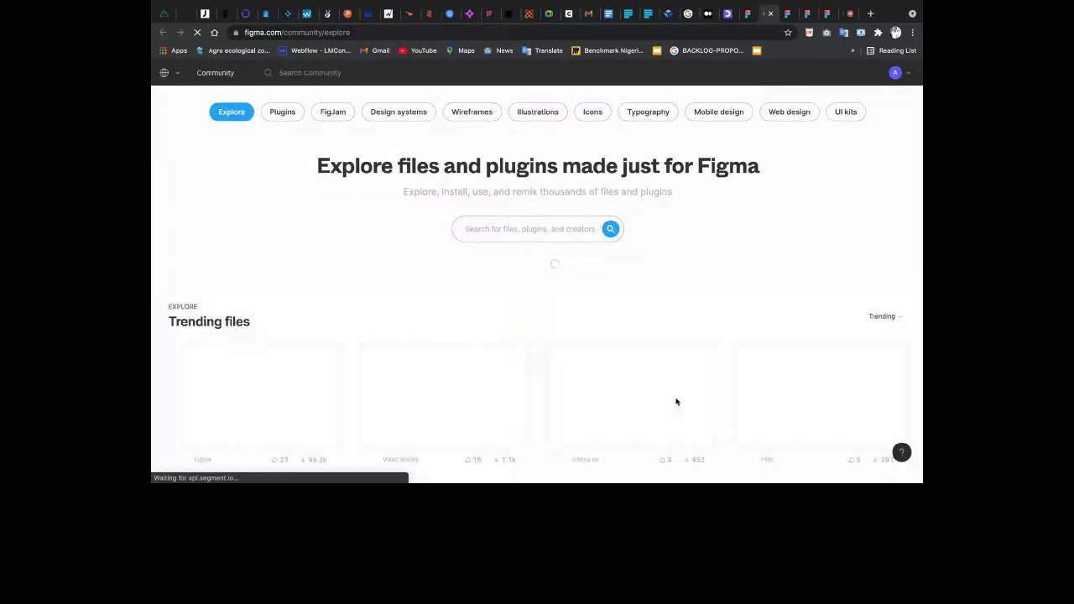
Search the Community plugins for "tips" and install the Figma Tips plugin
type("tips")
key("Return")
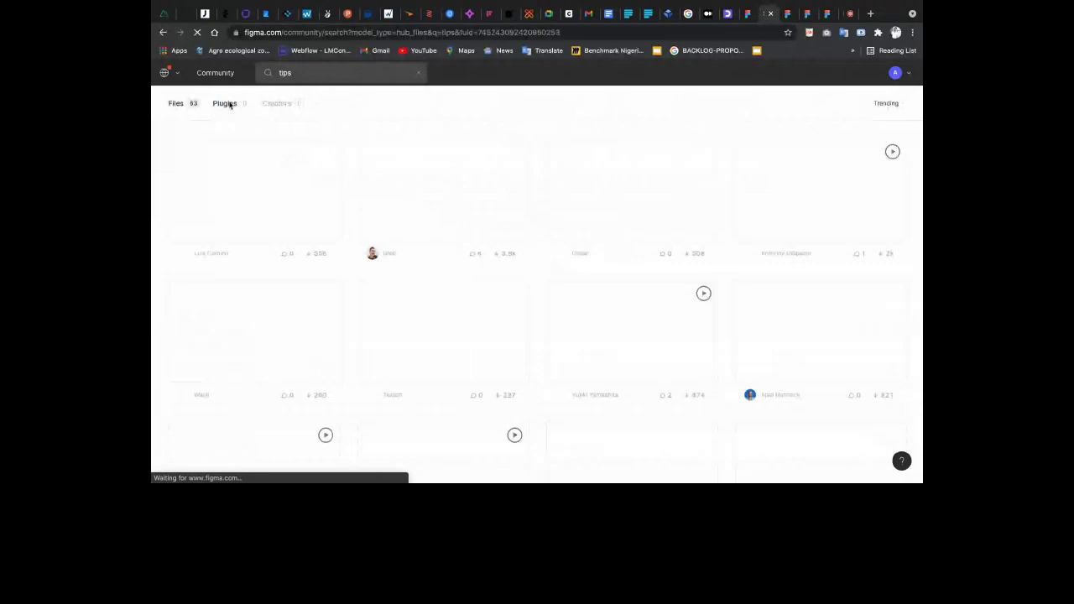
left_click(230, 104)
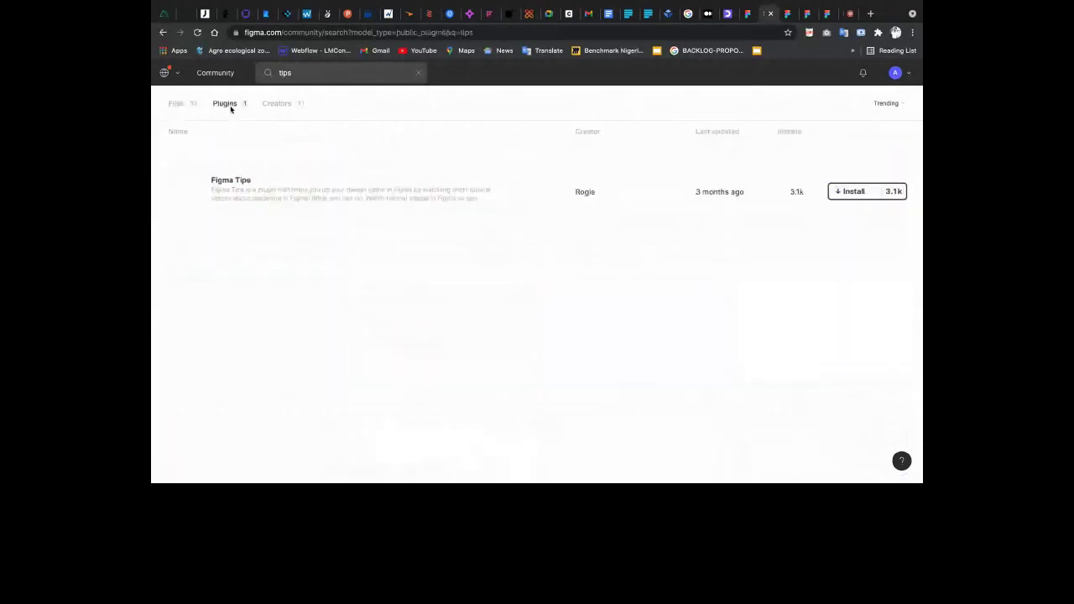
left_click(850, 192)
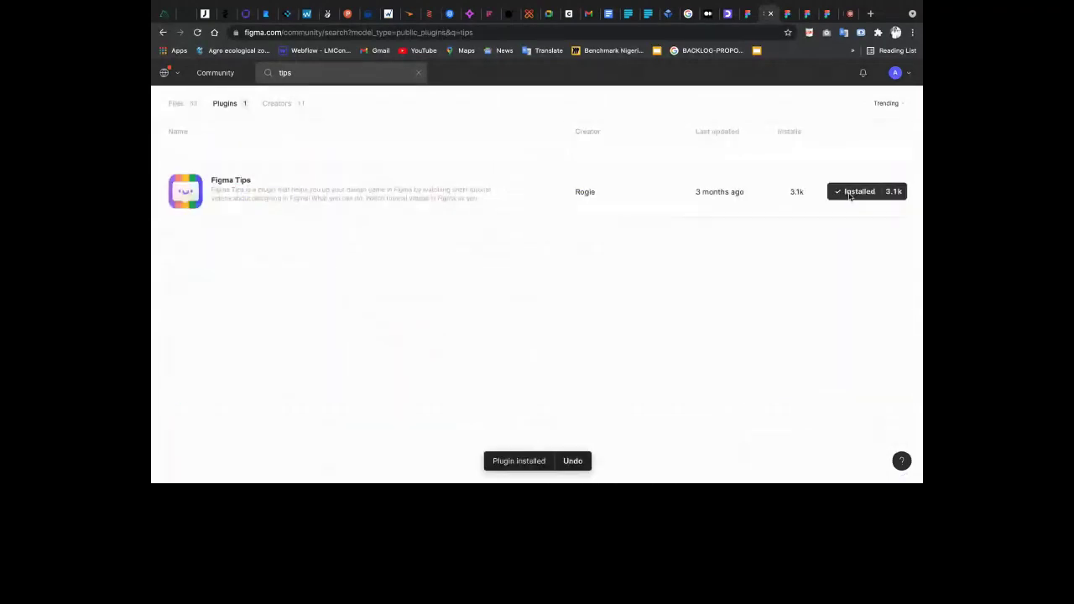
Return to the Untitled design file, reload it, and run the Figma Tips plugin
left_click(749, 14)
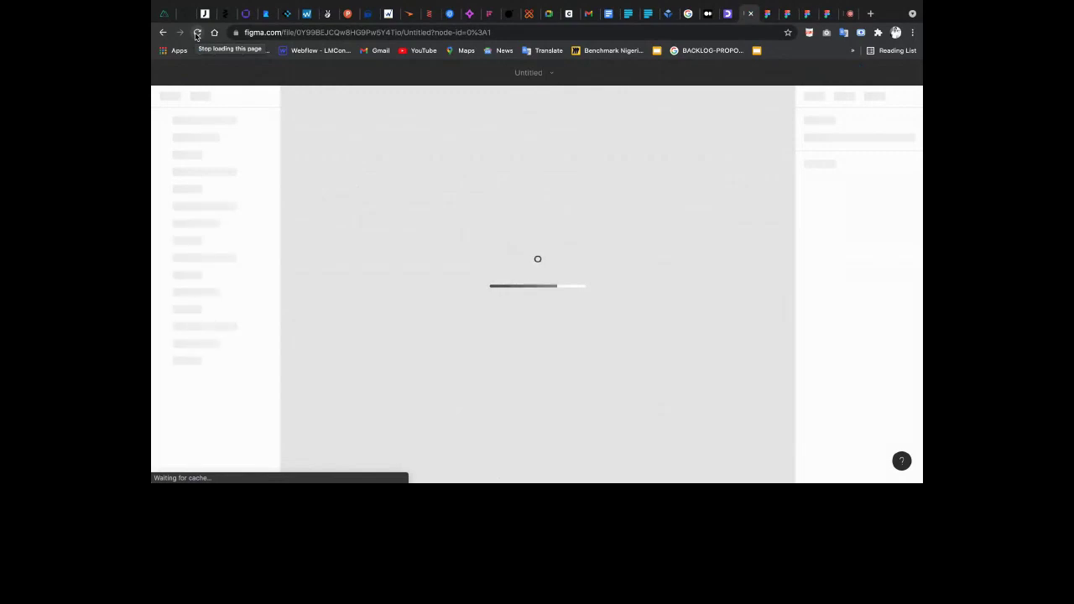
left_click(196, 33)
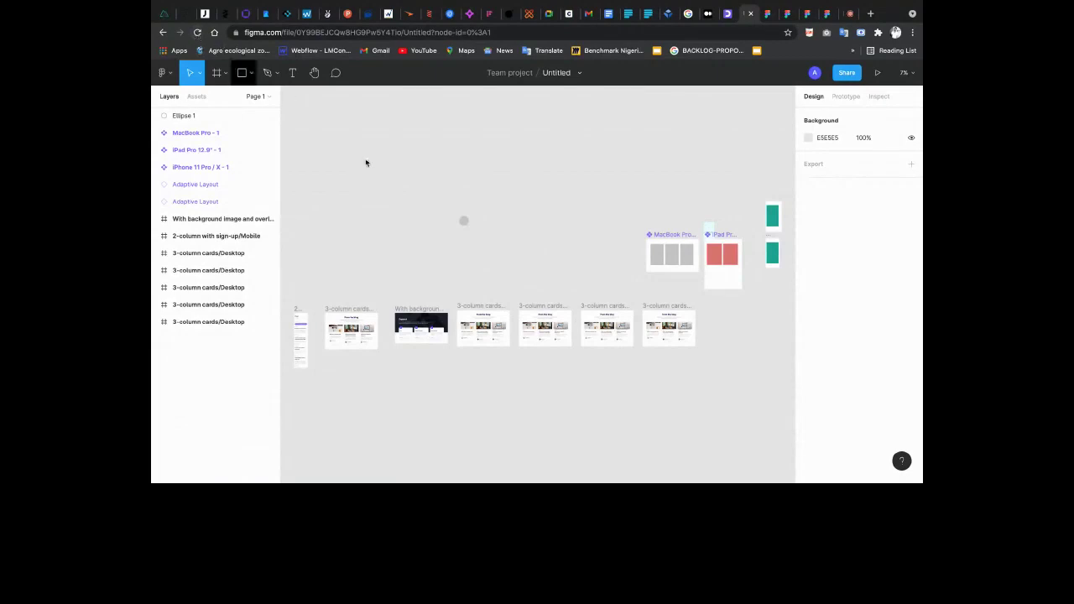
scroll(512, 204, "up", 3)
right_click(512, 204)
mouse_move(546, 233)
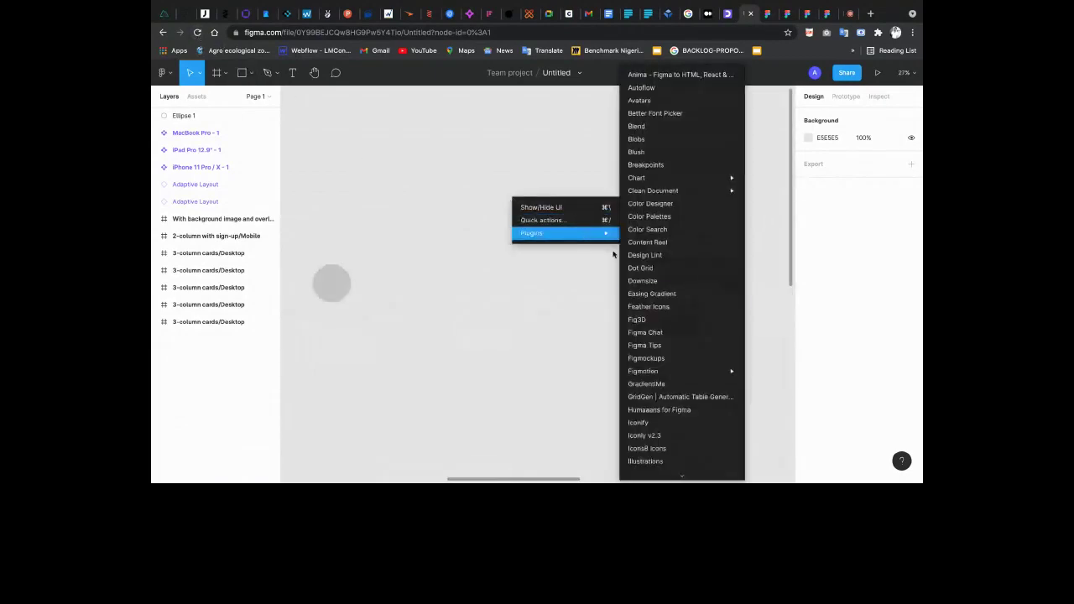
scroll(691, 392, "down", 1)
scroll(691, 393, "up", 1)
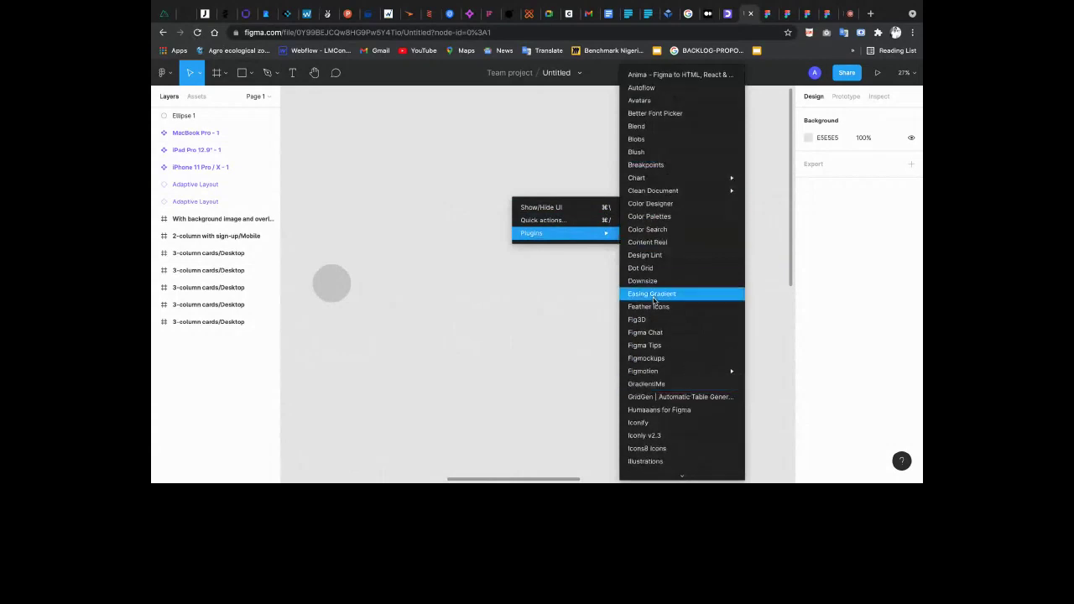
left_click(657, 301)
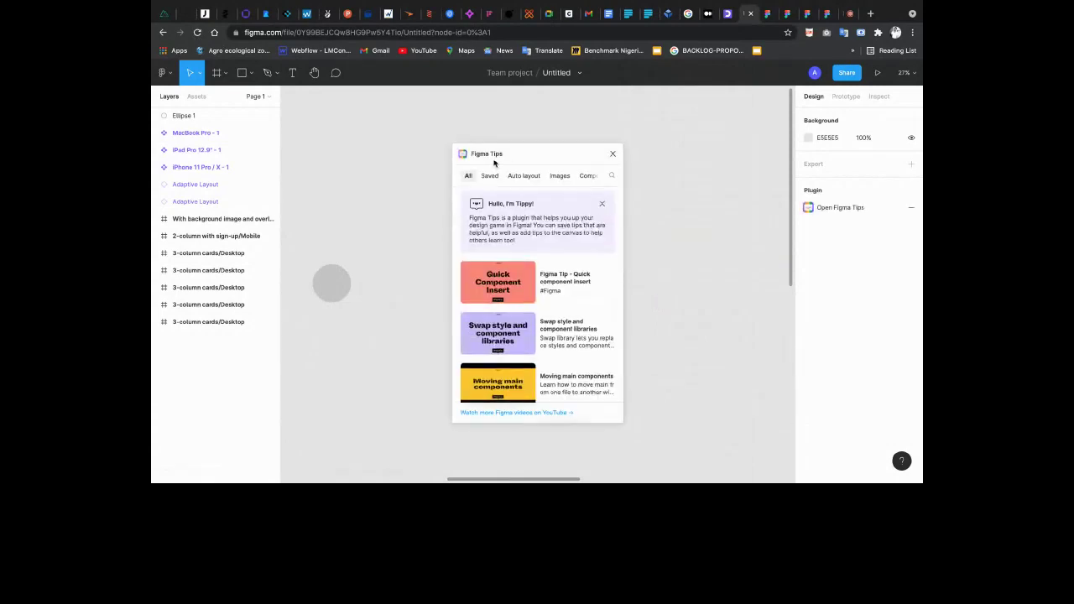
Search Figma Tips for "auto" and open the tip on auto layout chat bubble components for FigJam
left_click(613, 176)
type("auto")
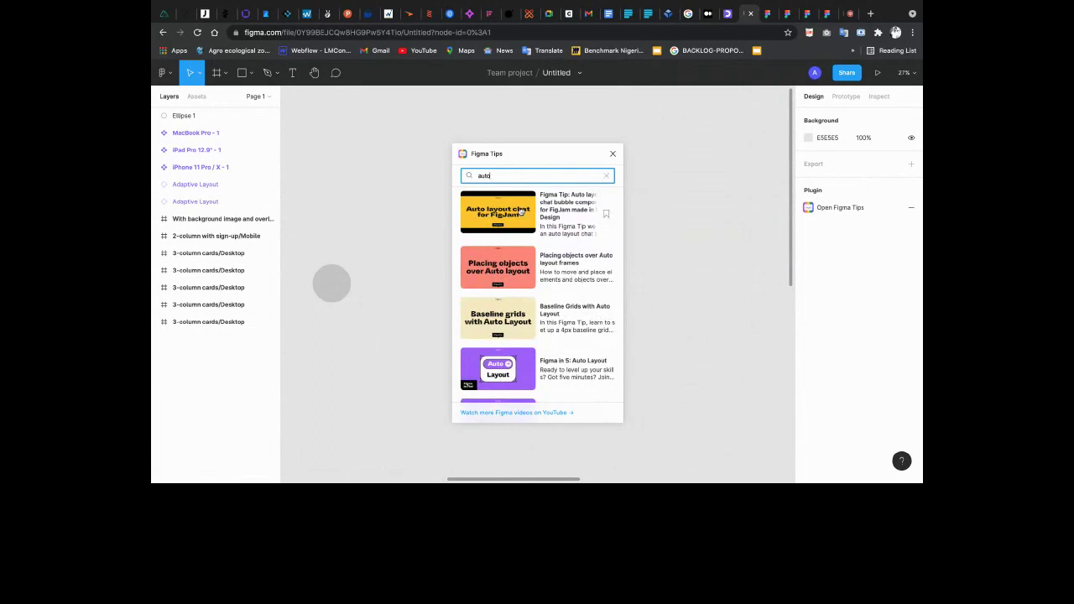
scroll(531, 297, "down", 3)
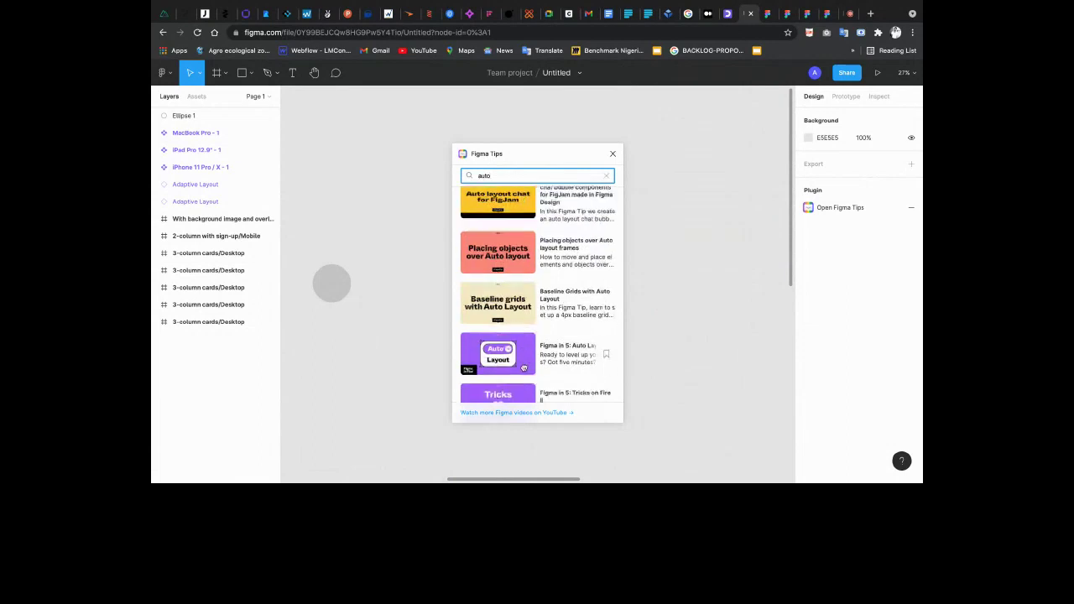
scroll(542, 296, "up", 3)
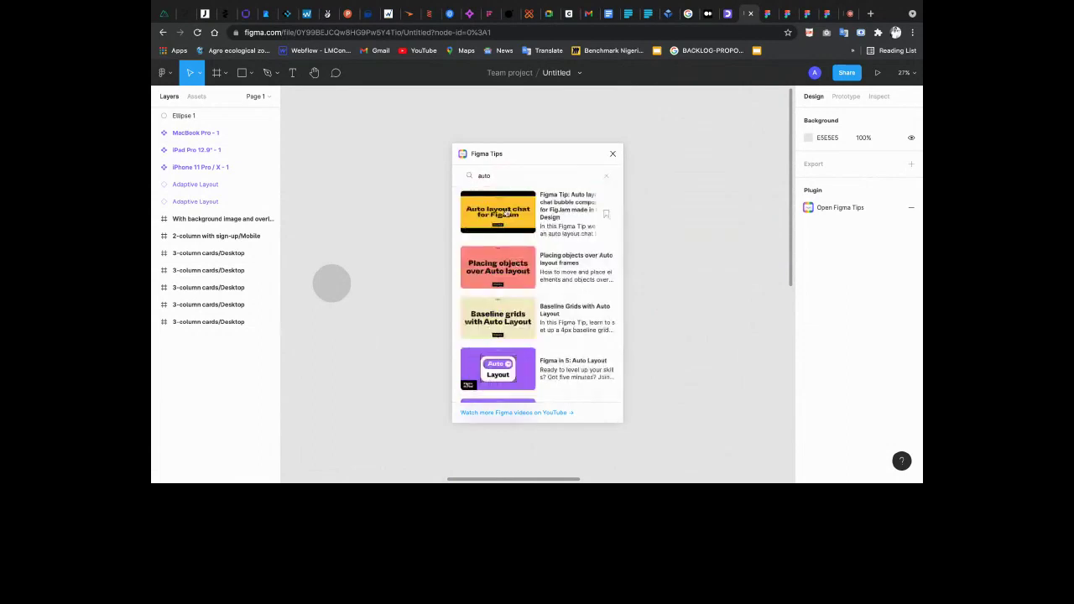
left_click(507, 217)
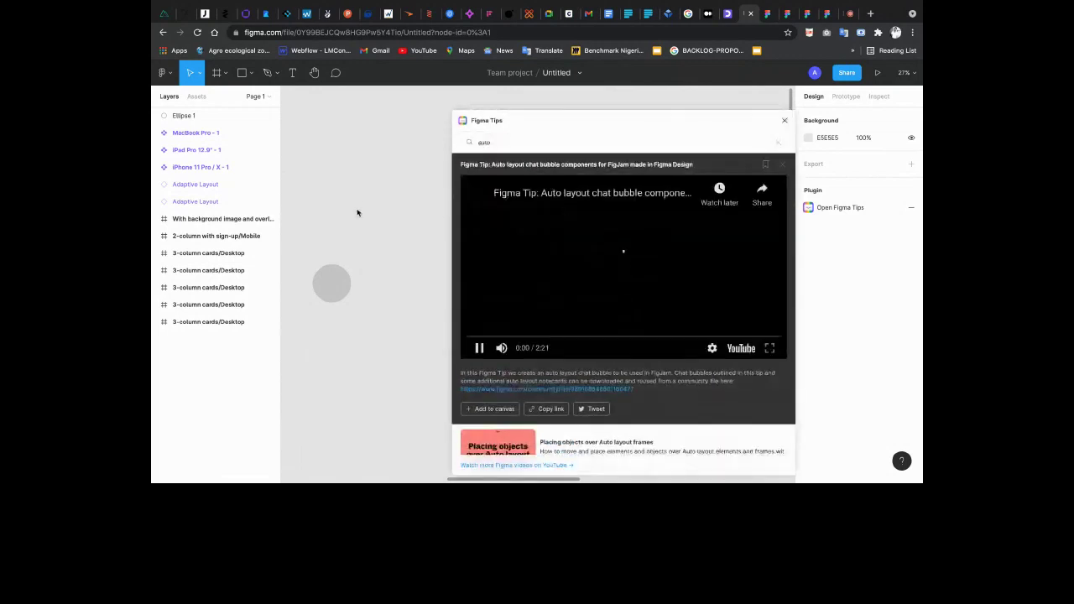
Play the auto layout chat tip video, skip ahead to about 0:23, and pause it
scroll(357, 243, "down", 10)
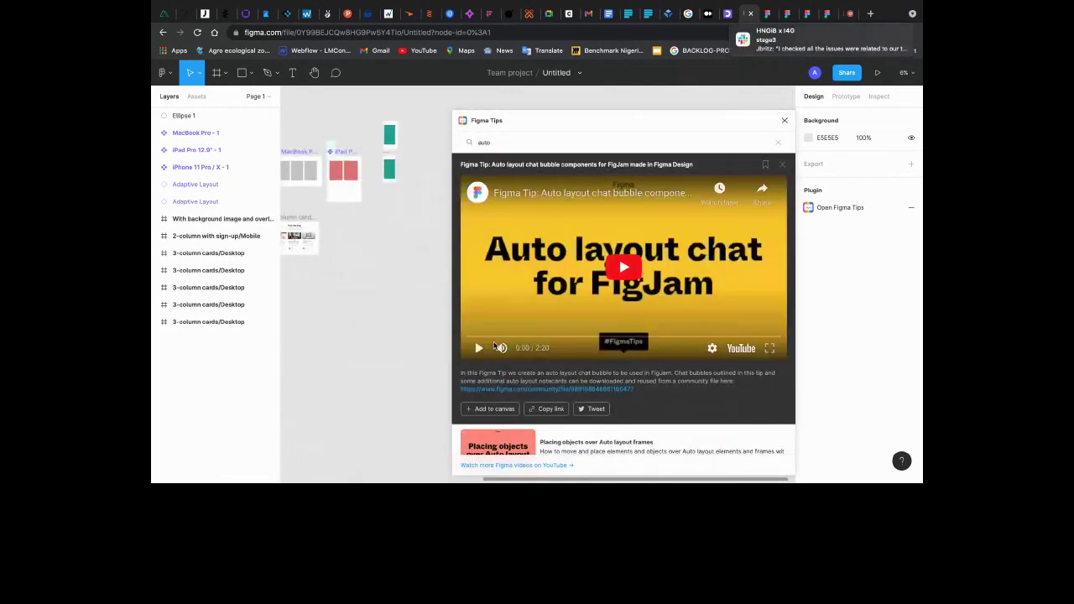
left_click(480, 349)
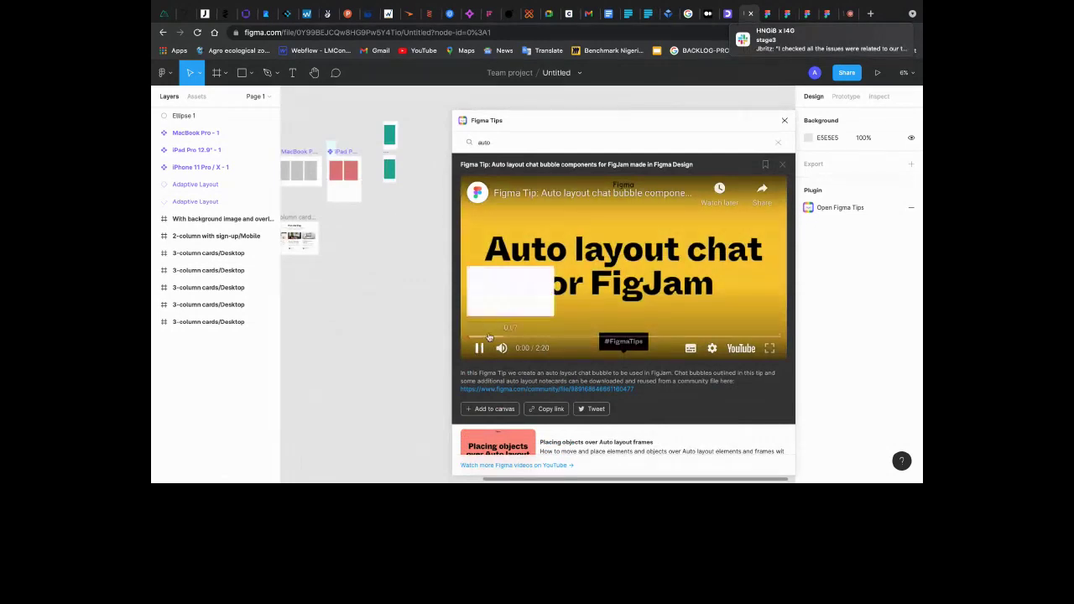
left_click(520, 337)
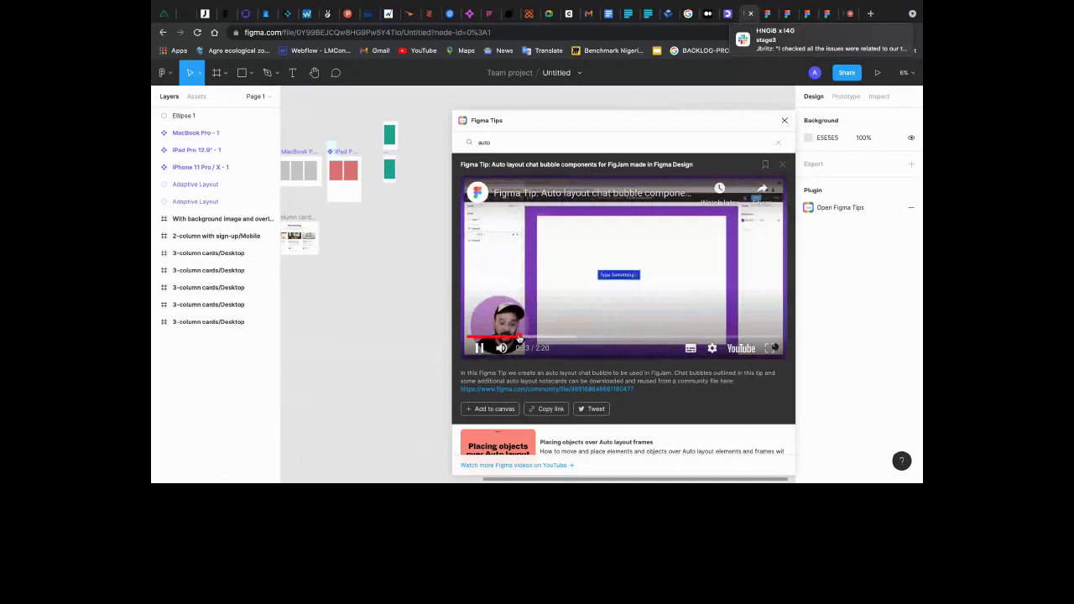
left_click(520, 336)
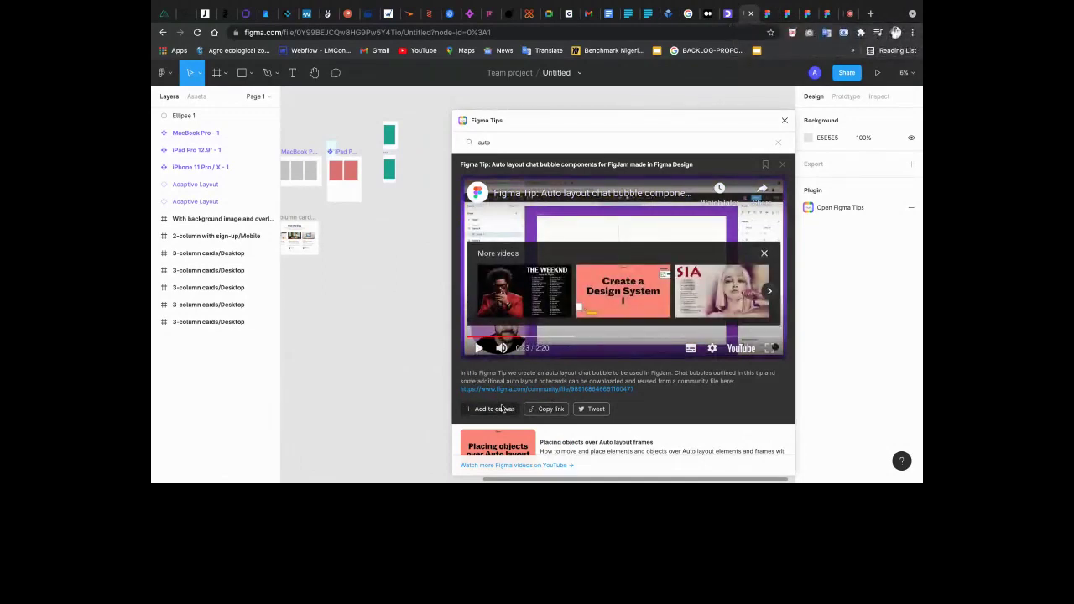
scroll(391, 281, "up", 5)
scroll(388, 290, "down", 3)
scroll(387, 290, "down", 3)
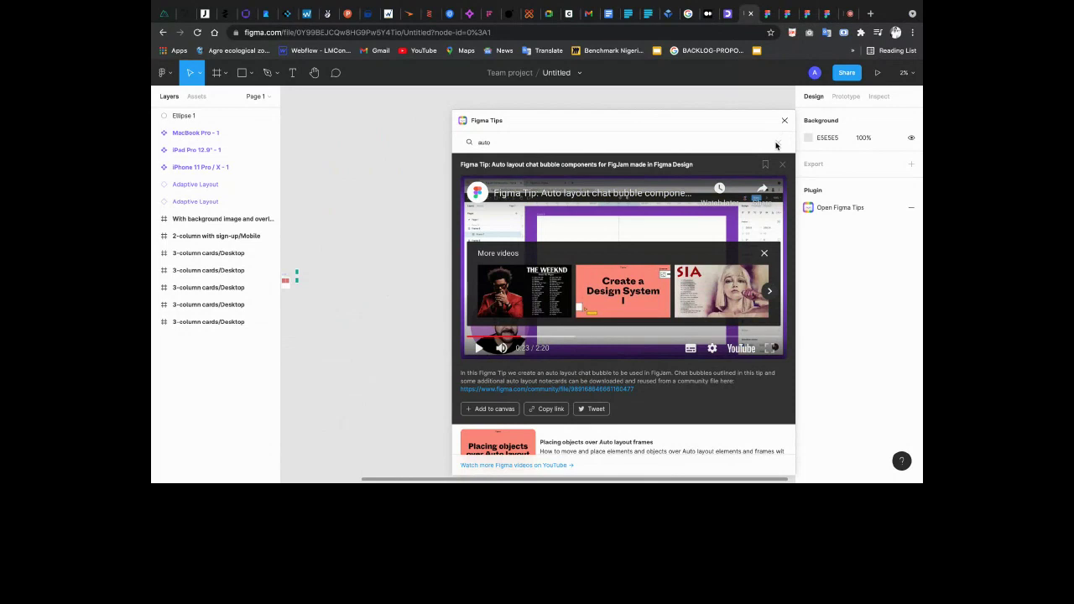
Clear the tip search, open the design systems components video from the Design systems category, and close Figma Tips
left_click(776, 144)
scroll(560, 144, "right", 3)
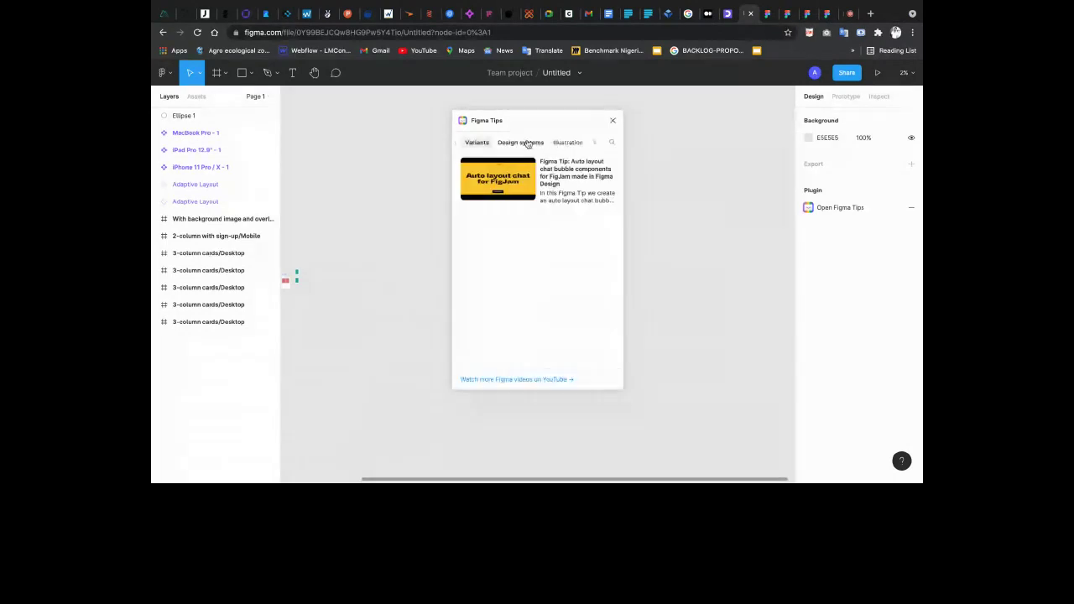
left_click(526, 142)
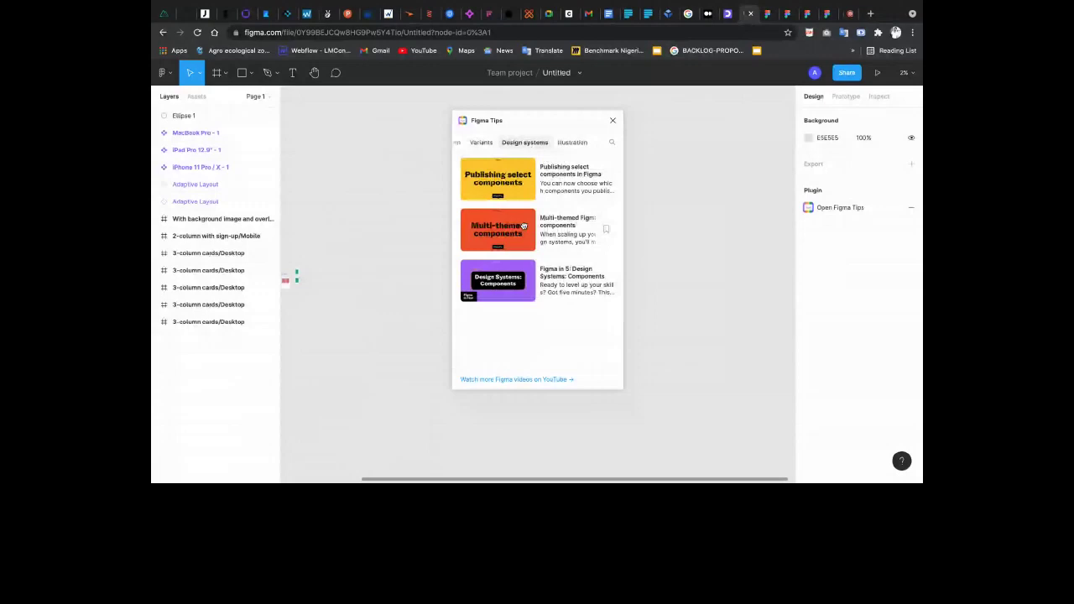
left_click(498, 281)
left_click(785, 123)
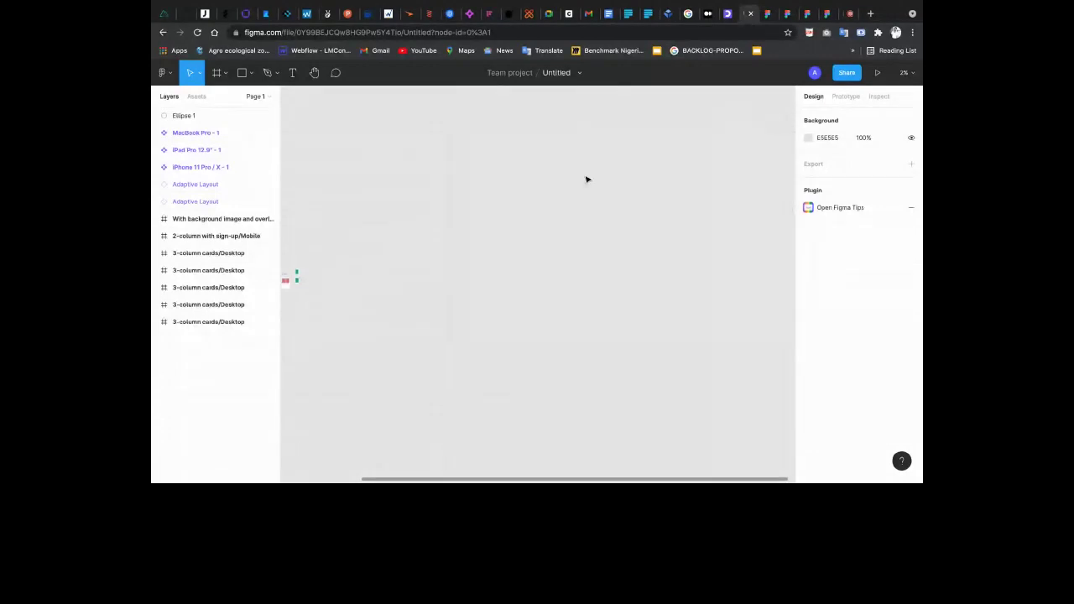
Draw a new landscape frame around the grey circle so that the circle is nested inside it
scroll(588, 180, "left", 5)
scroll(587, 179, "up", 4)
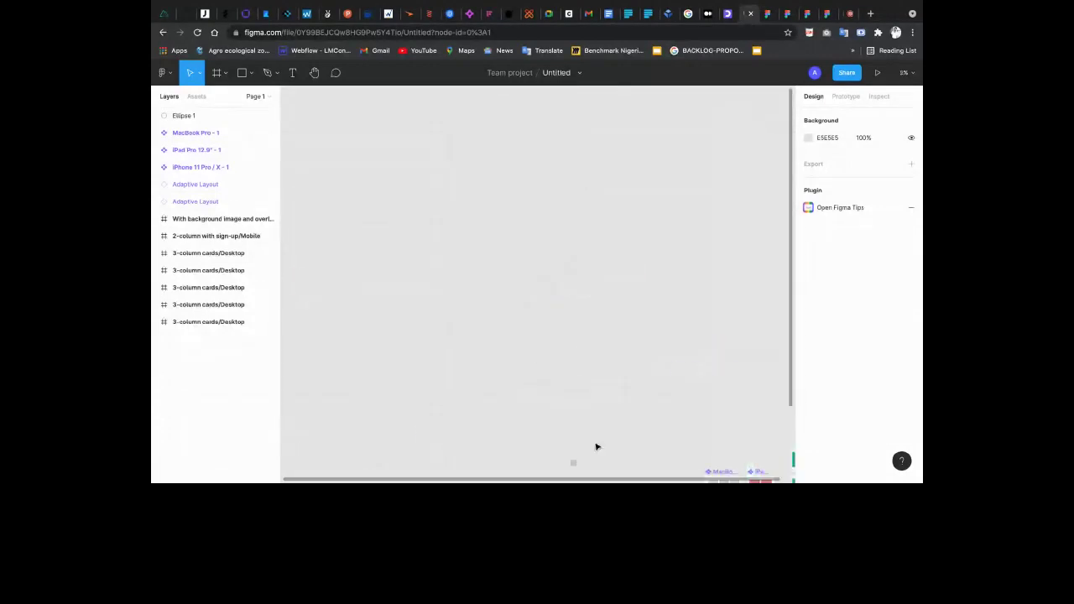
scroll(483, 327, "up", 10)
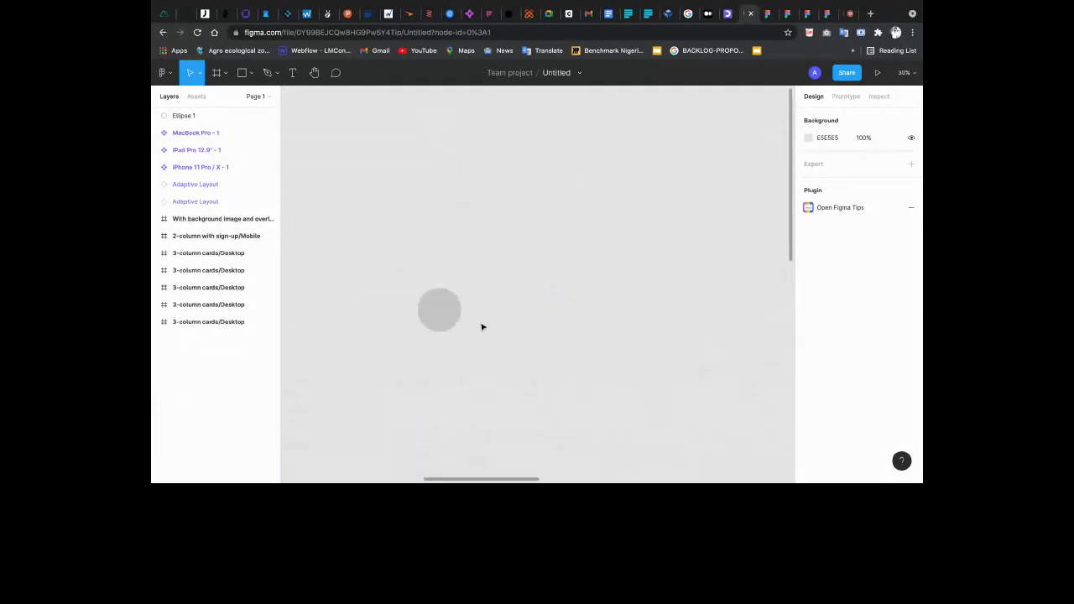
scroll(483, 327, "up", 3)
scroll(483, 327, "left", 3)
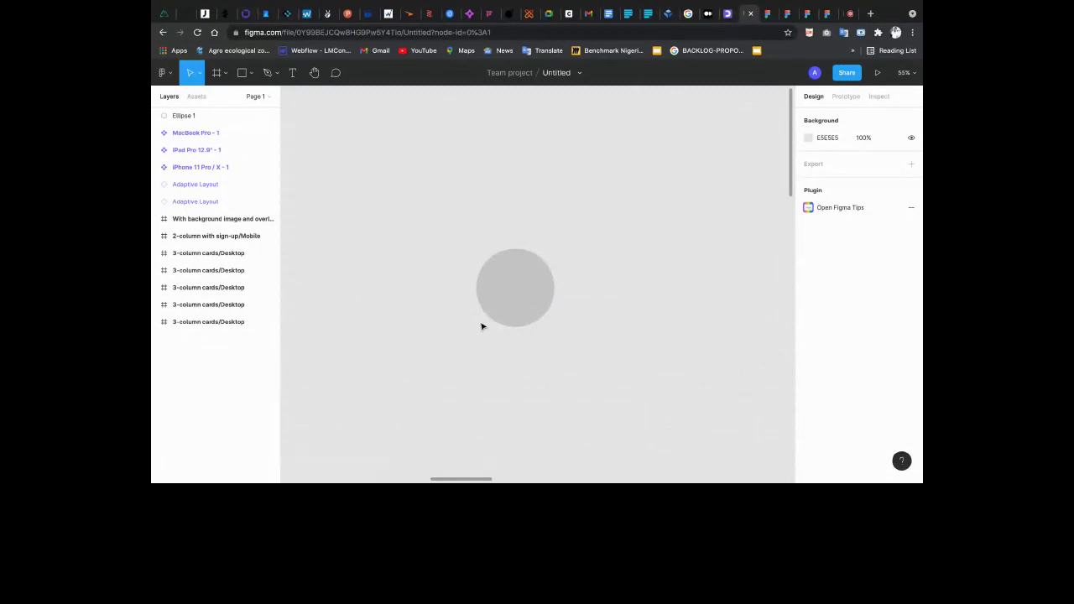
scroll(483, 327, "down", 2)
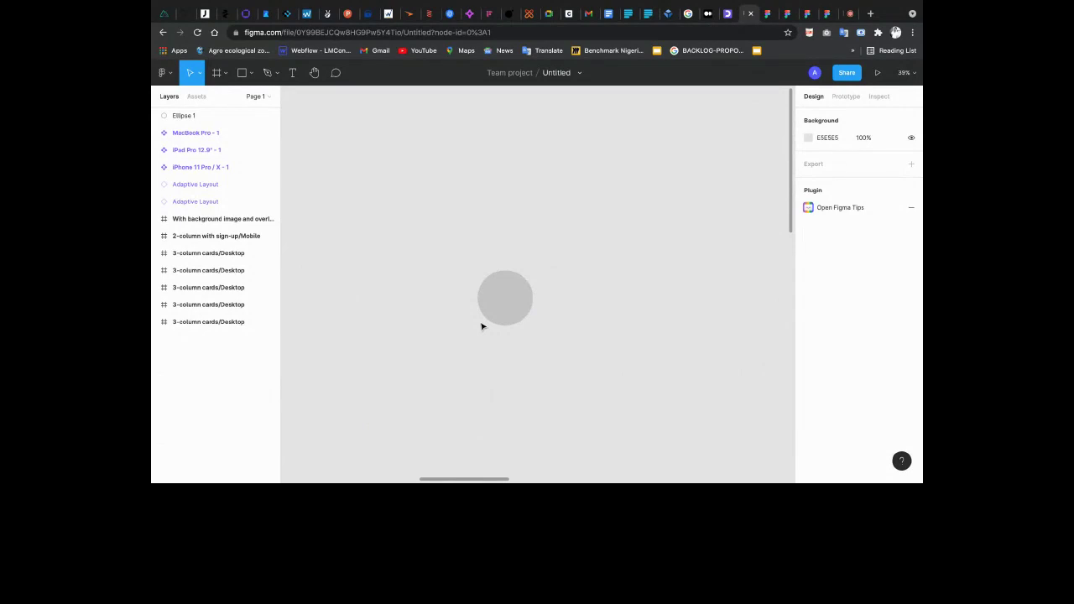
scroll(482, 327, "down", 3)
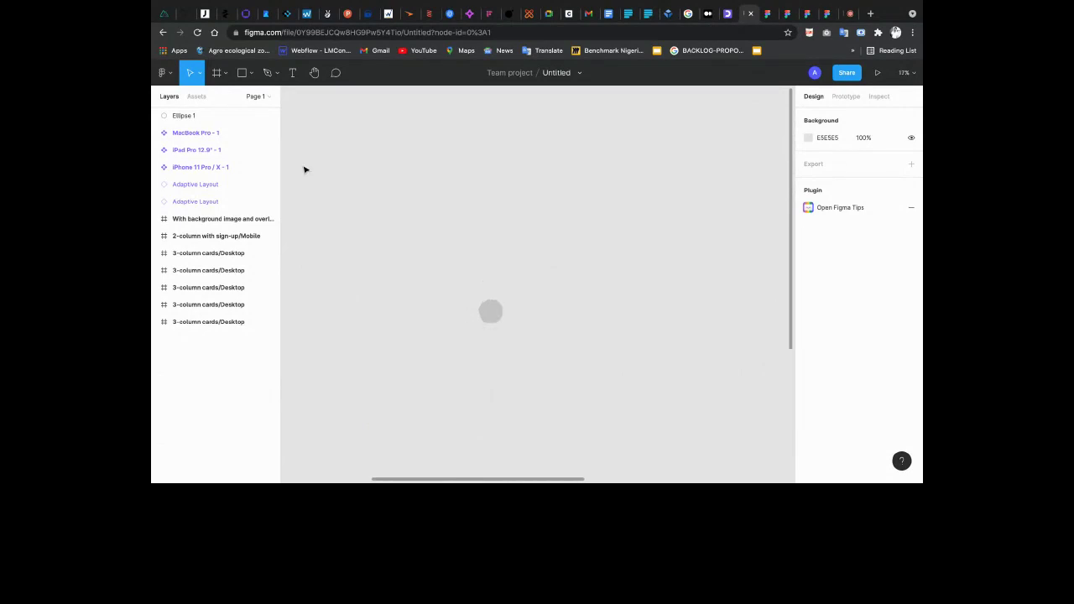
left_click(218, 74)
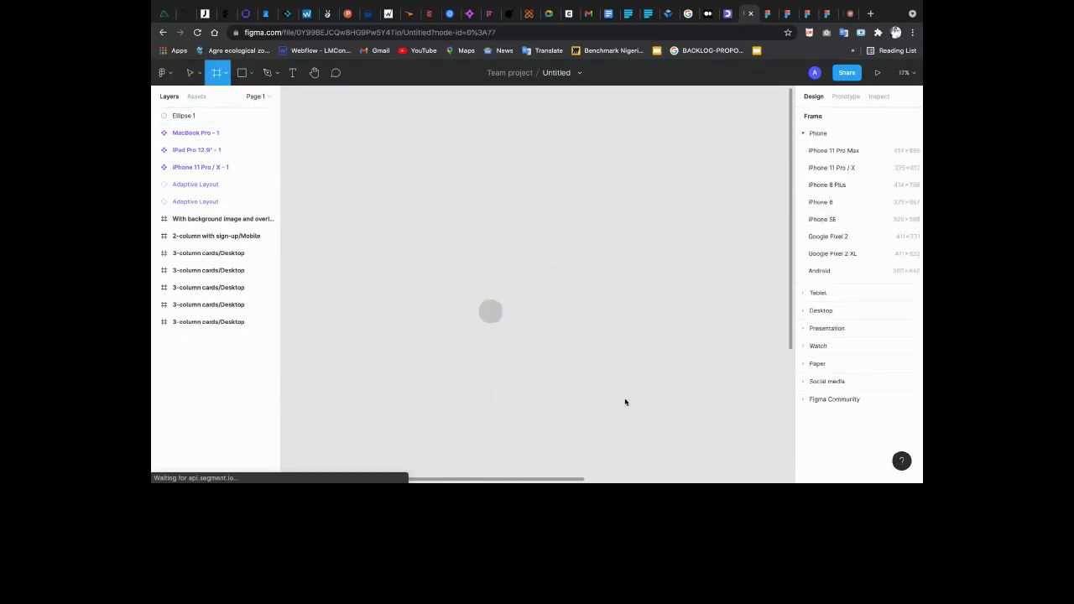
left_click_drag(625, 402, 421, 231)
Enlarge the circle inside the frame proportionally to 1196 × 1196 and deselect it
left_click(492, 311)
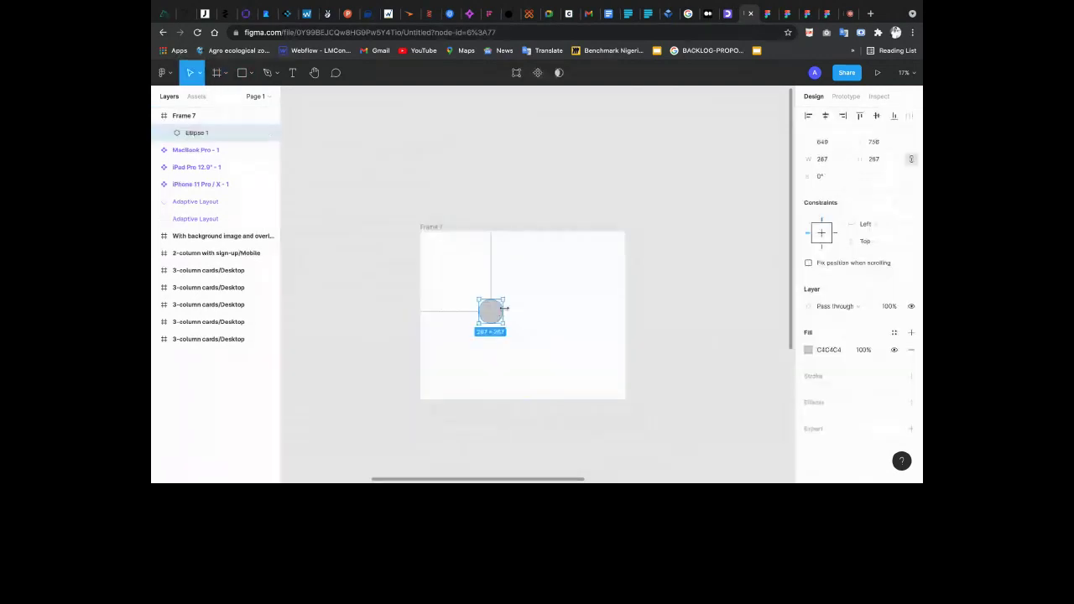
left_click_drag(572, 309, 587, 310)
left_click(588, 201)
right_click(588, 198)
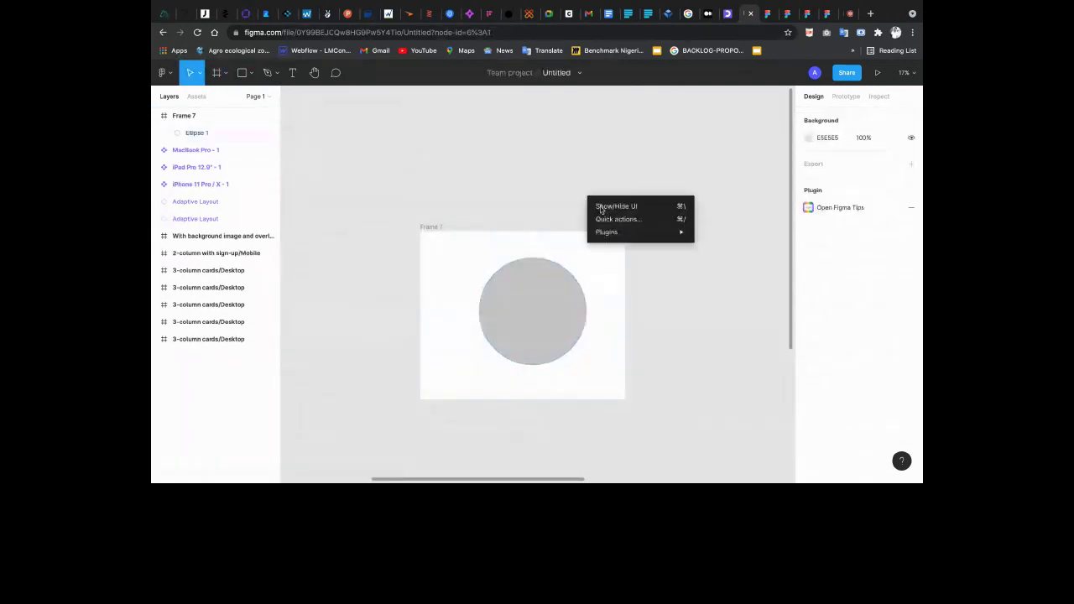
mouse_move(645, 233)
scroll(741, 353, "down", 6)
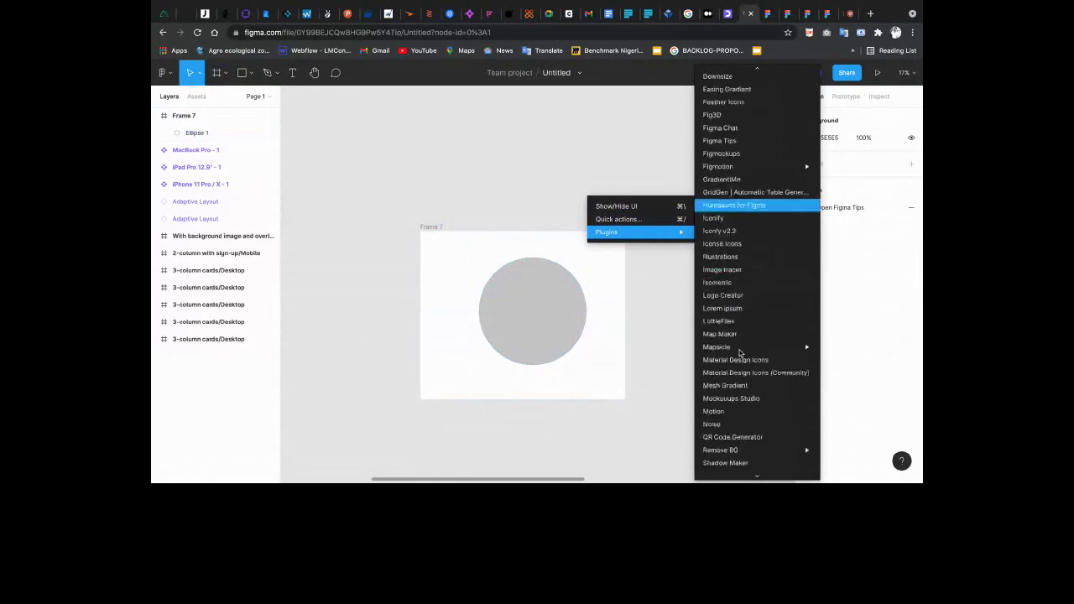
left_click(572, 351)
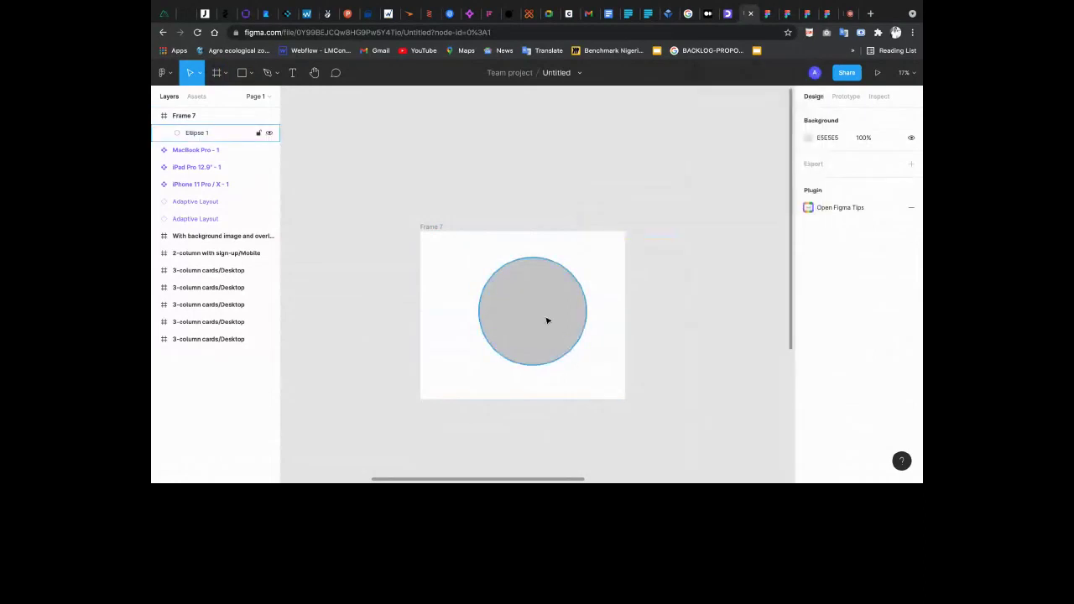
Move the circle to roughly the centre of its frame, at X 539, Y 333
left_click_drag(547, 321, 537, 325)
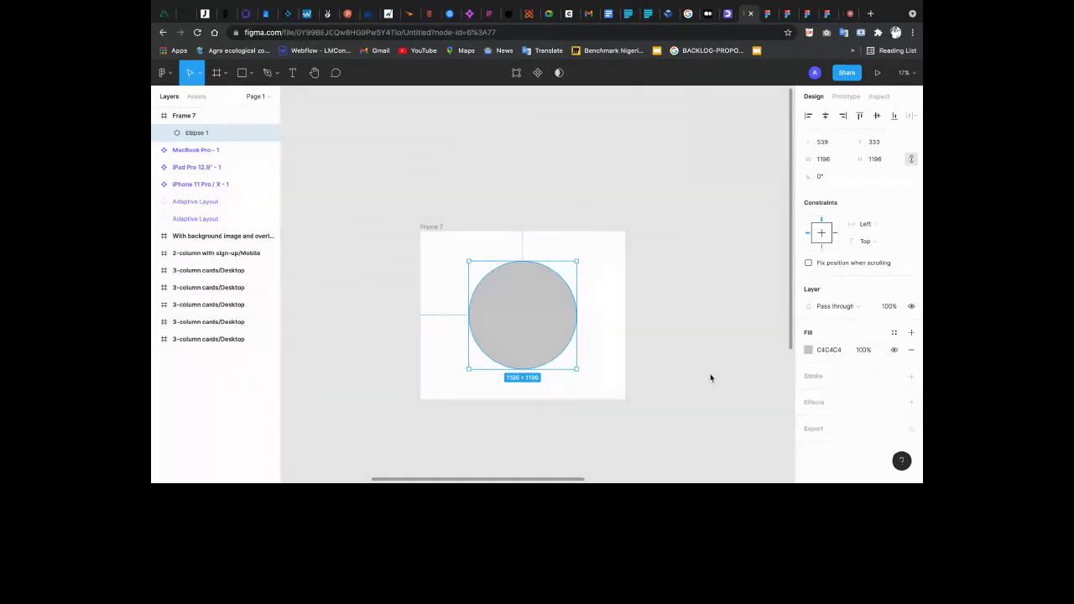
Run the Shadow Maker plugin on the grey circle inside its landscape frame
right_click(656, 347)
mouse_move(732, 382)
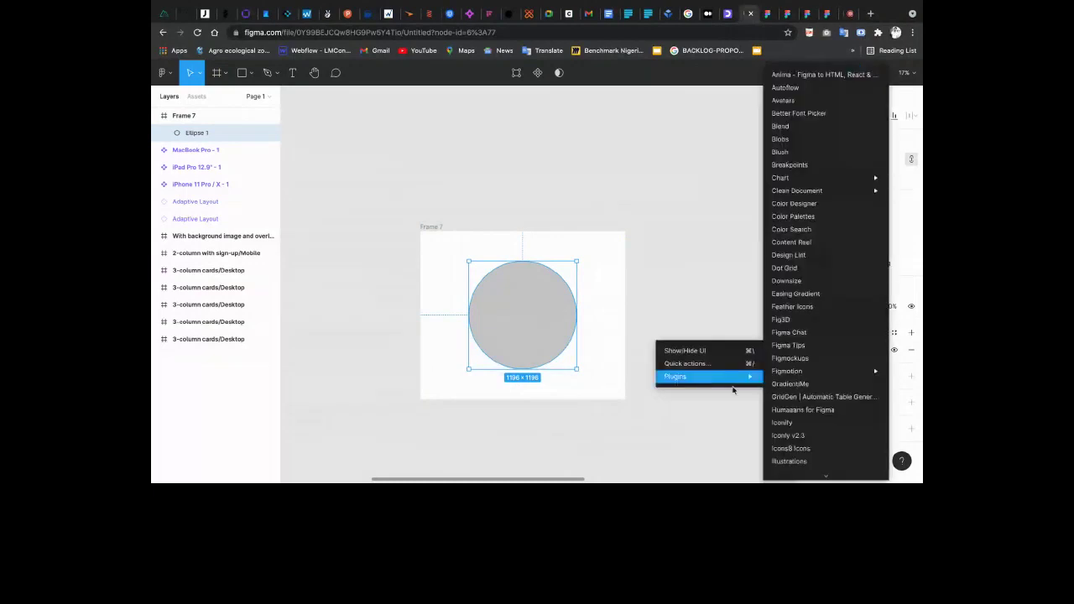
scroll(798, 353, "down", 5)
mouse_move(789, 410)
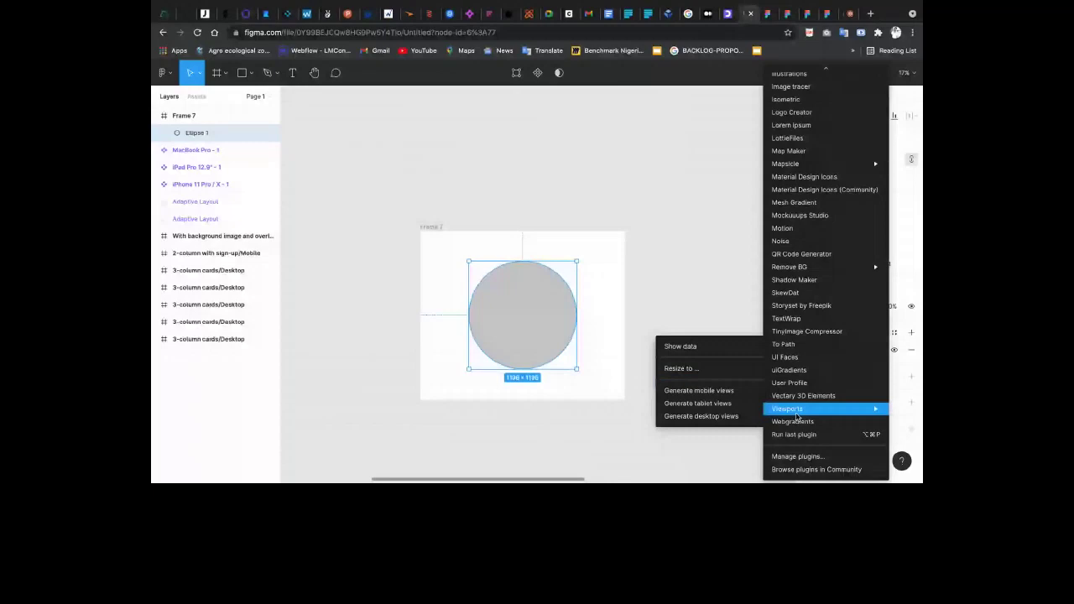
left_click(800, 279)
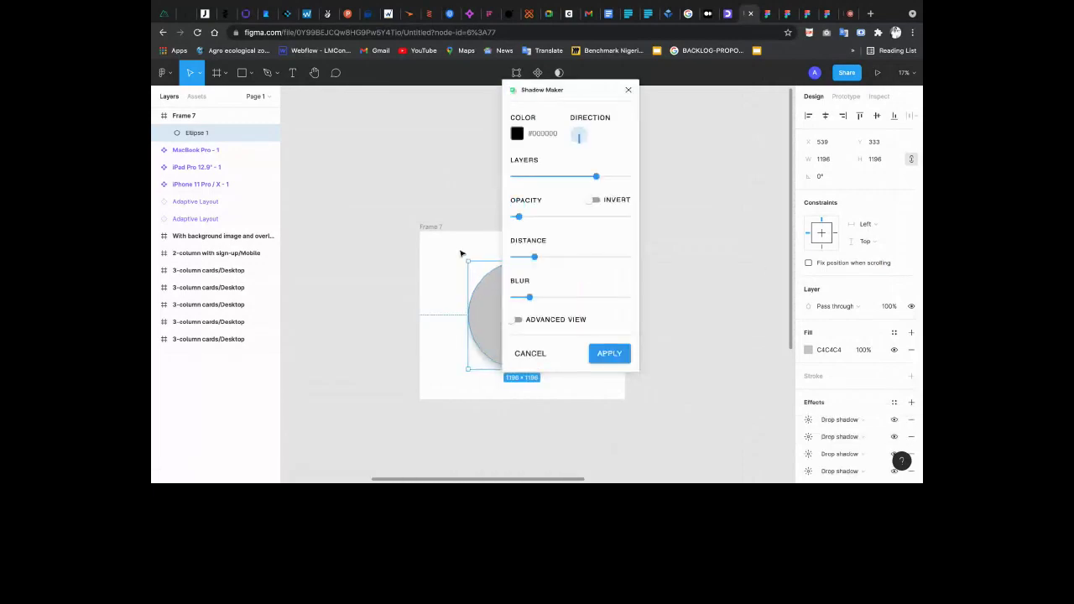
Turn the shadow direction so the shadow falls toward the circle's upper right
scroll(460, 252, "right", 5)
scroll(460, 252, "down", 1)
scroll(428, 261, "up", 3)
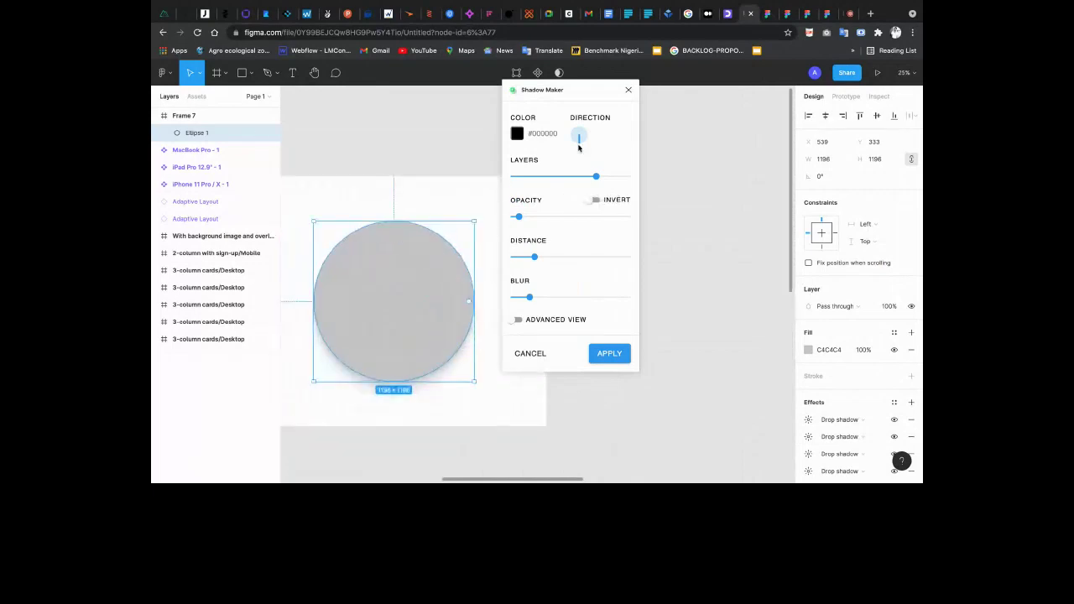
scroll(447, 194, "down", 3)
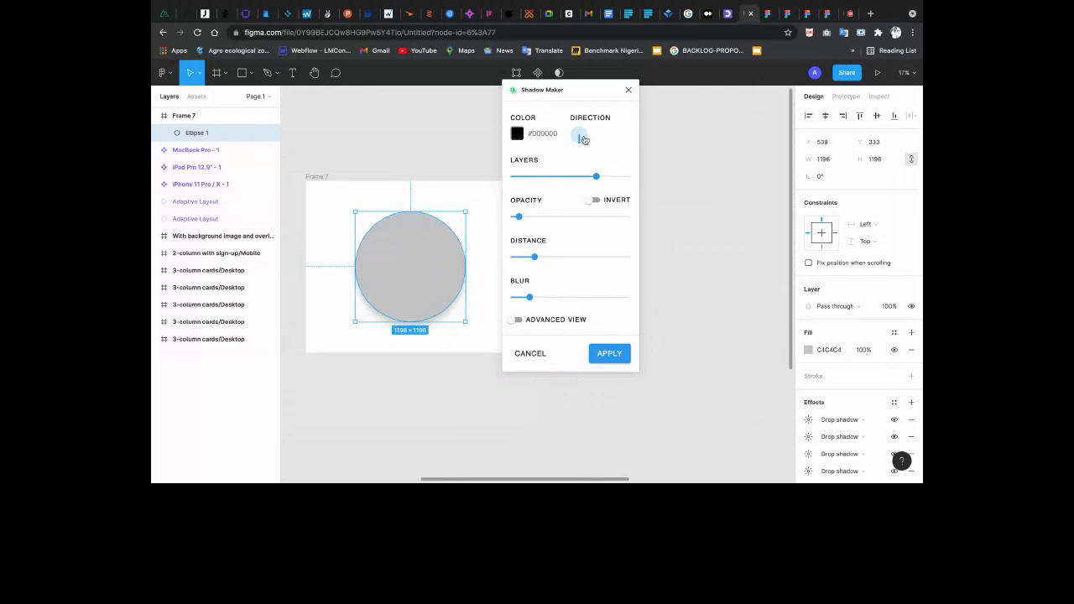
left_click_drag(584, 140, 574, 126)
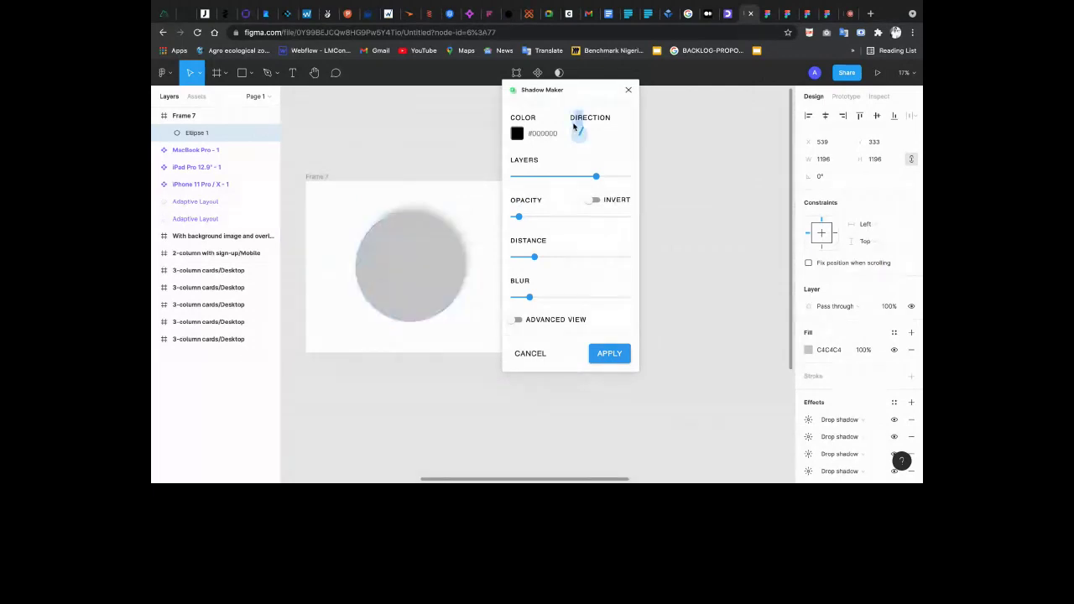
Set the shadow's colour to #0047cc with 6 layers, increase its distance, and raise the blur to about 377
left_click_drag(596, 176, 630, 178)
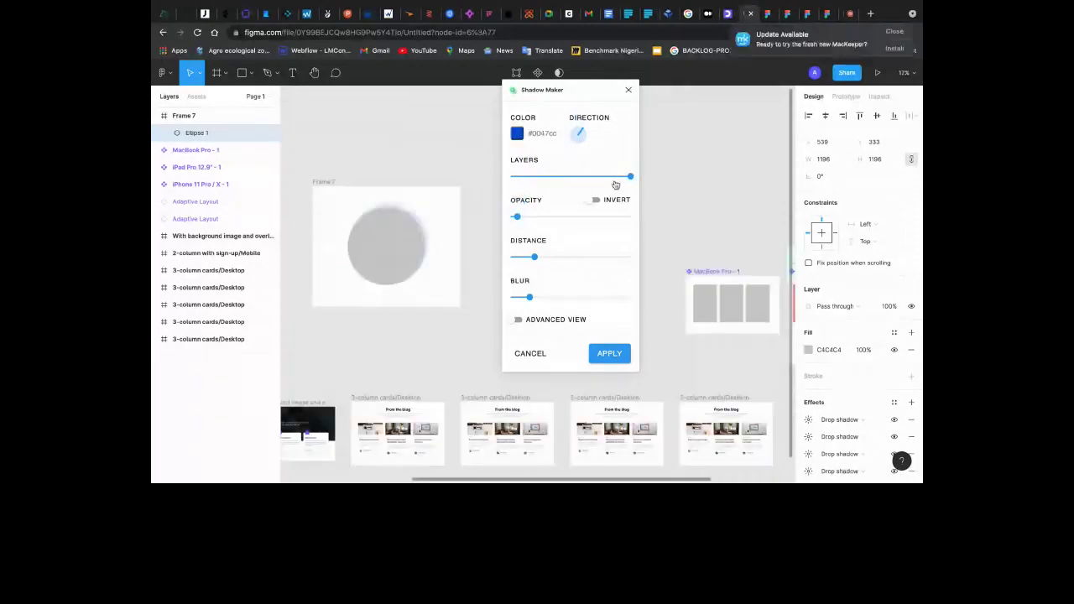
left_click_drag(615, 185, 590, 183)
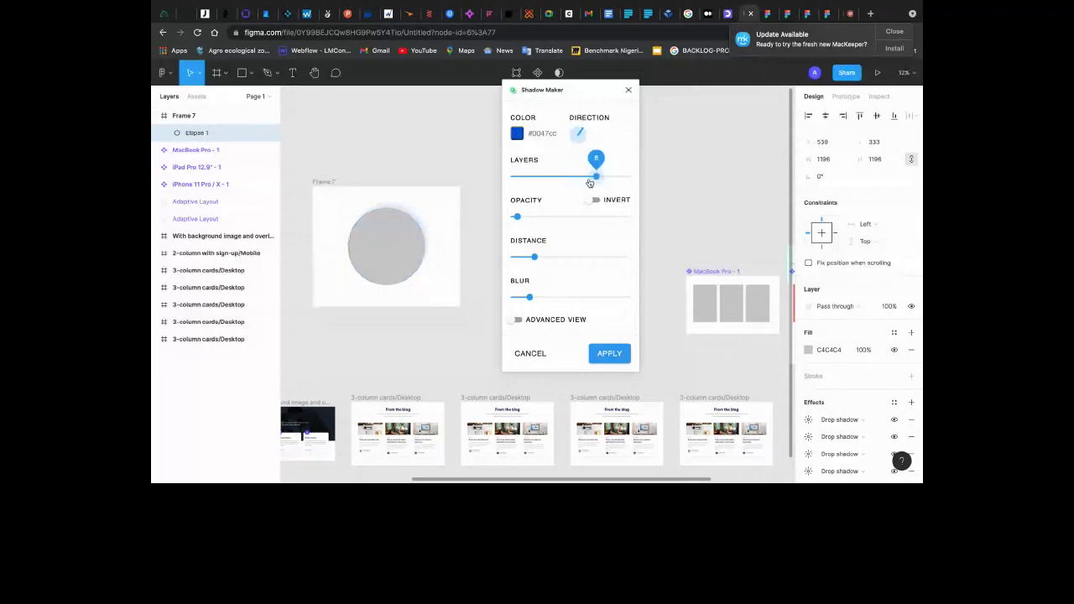
left_click_drag(529, 297, 606, 302)
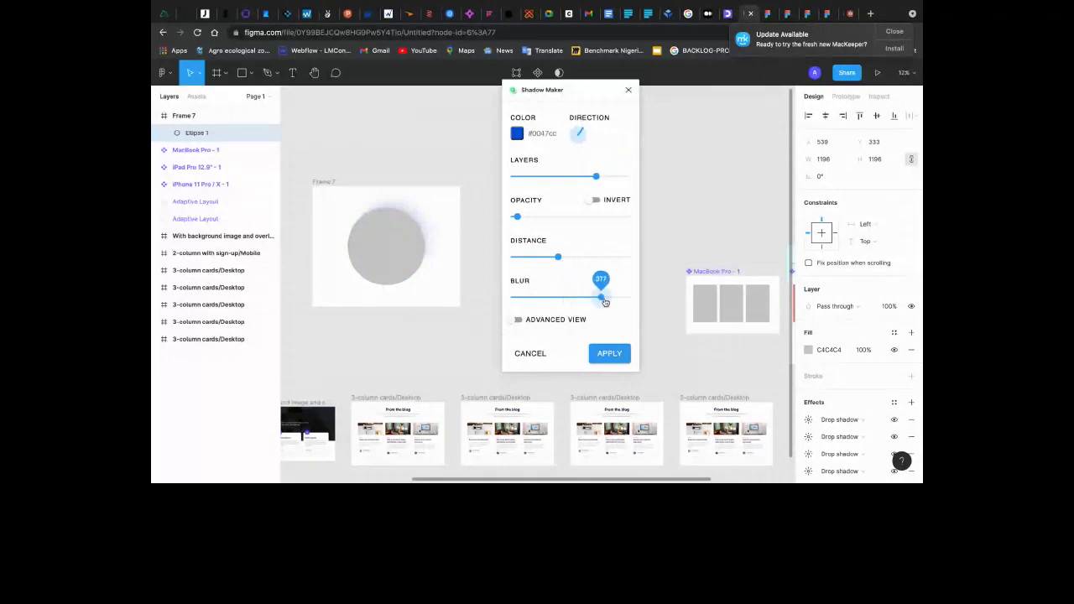
Change the circle's fill colour to FFFFFF
scroll(369, 220, "up", 5)
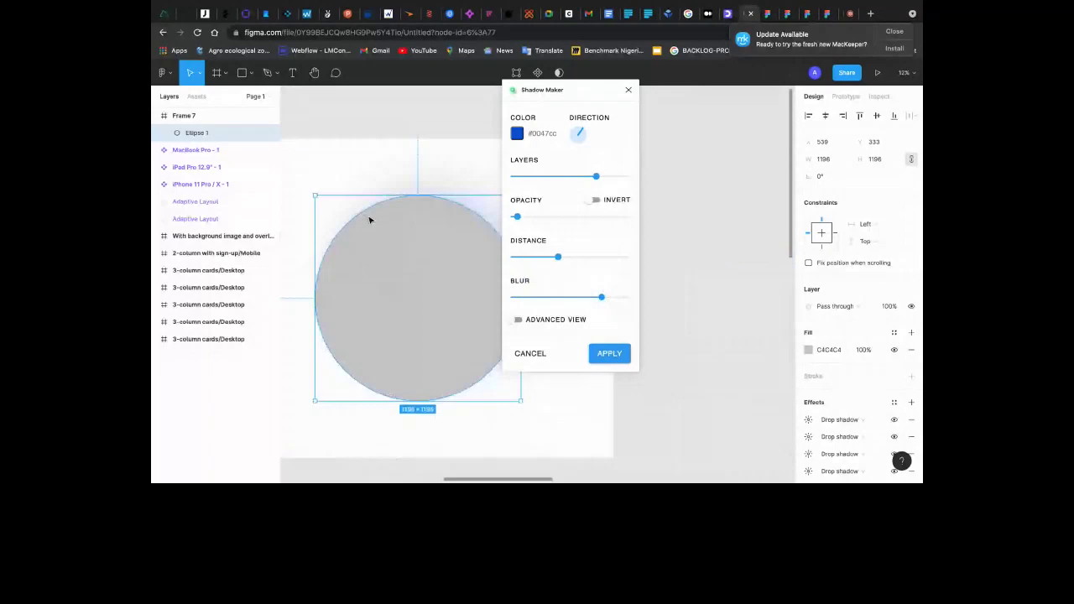
left_click(841, 349)
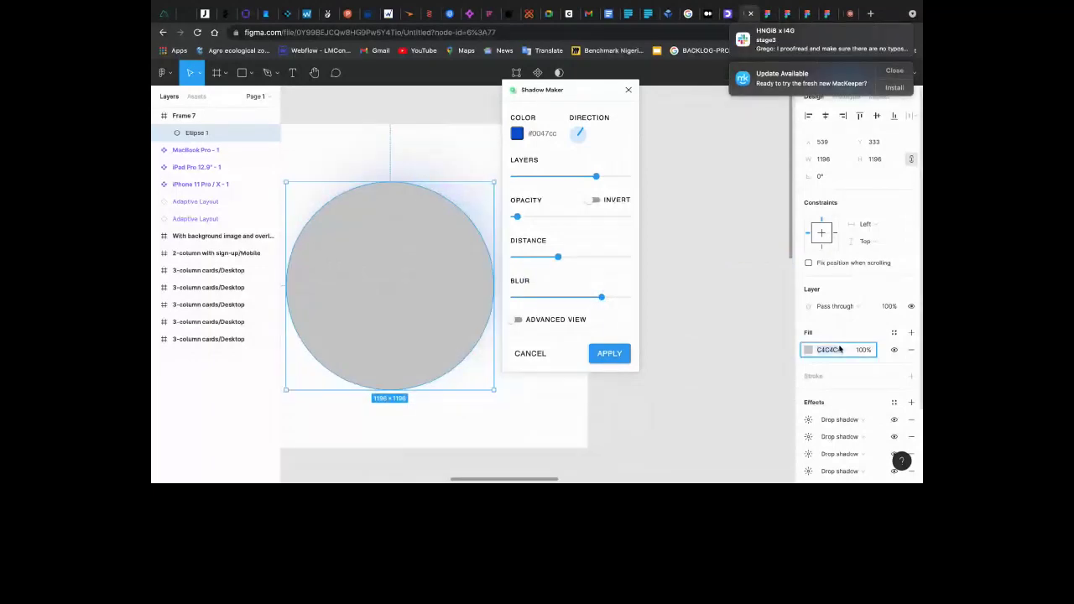
type("ffffff")
key("Return")
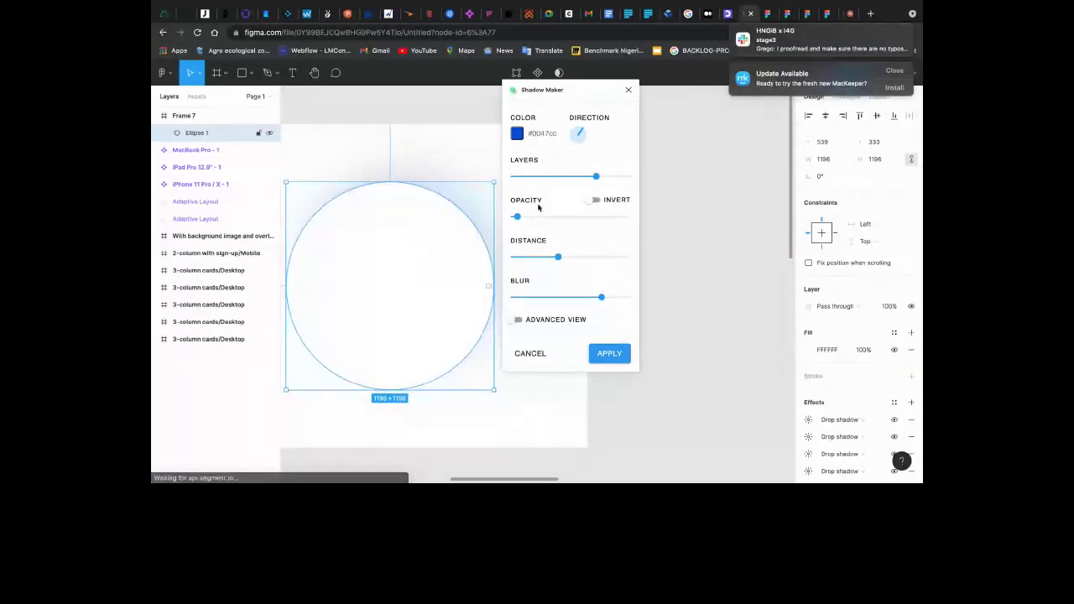
Increase the shadow's distance slightly, lower its opacity almost to the minimum, and reduce its blur
mouse_move(558, 257)
left_mouse_down()
mouse_move(541, 257)
mouse_move(608, 257)
mouse_move(574, 258)
left_mouse_up()
mouse_move(517, 217)
left_mouse_down()
mouse_move(553, 223)
mouse_move(513, 220)
left_mouse_up()
left_click_drag(599, 297, 544, 287)
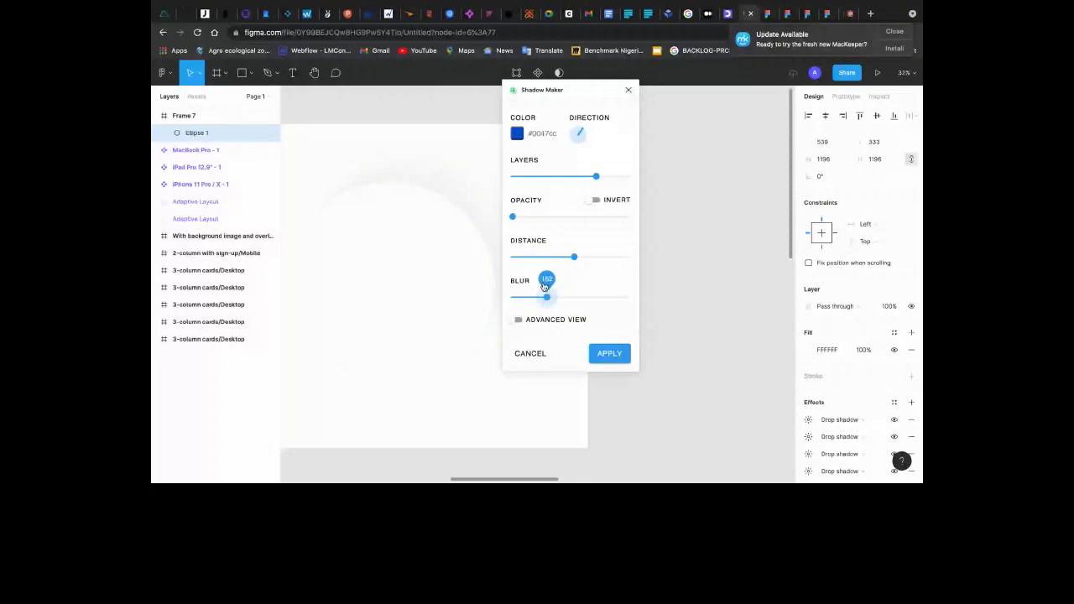
Enable Shadow Maker's advanced view, turn the shadow direction almost straight right, and deselect the circle to preview it
left_click(518, 320)
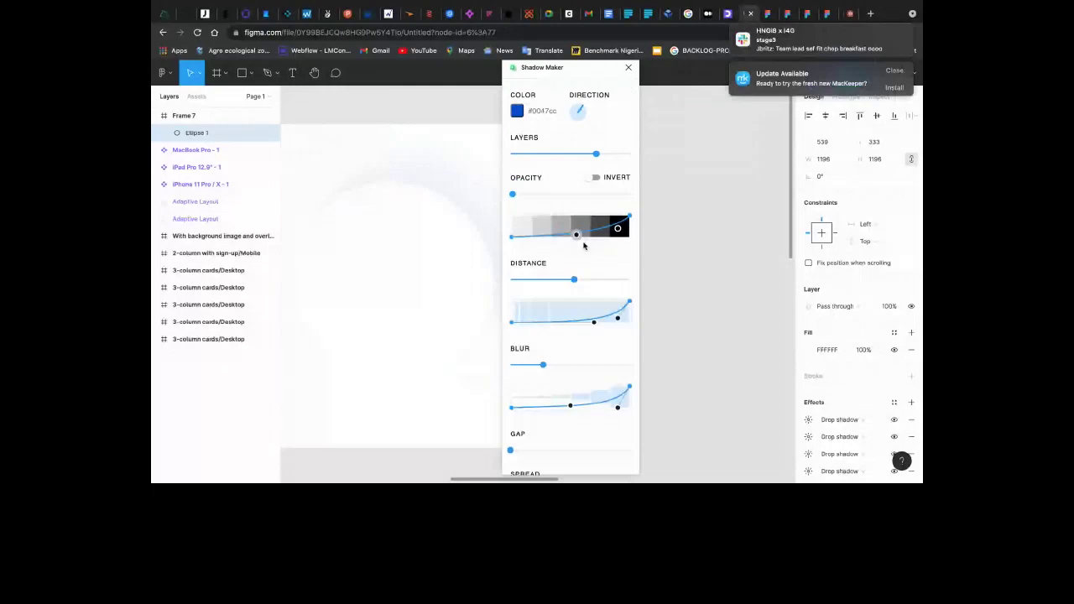
left_click(588, 117)
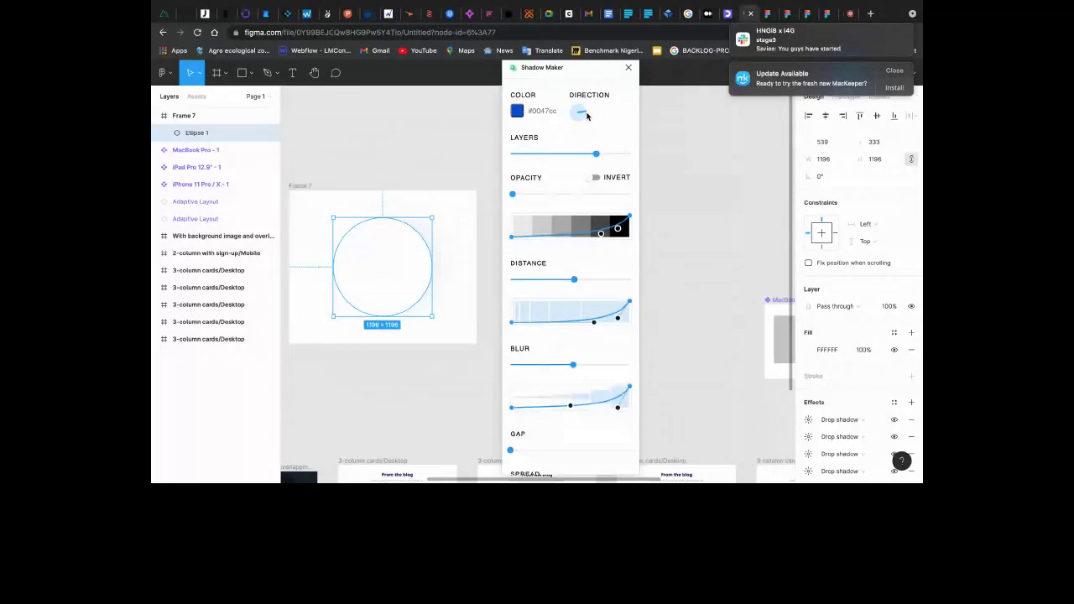
left_click(388, 184)
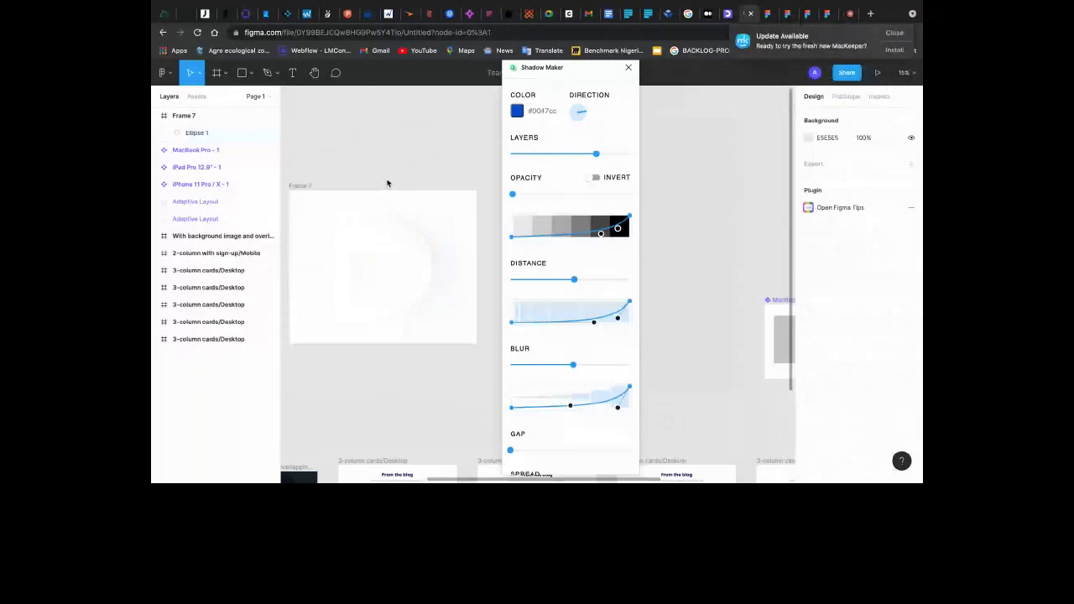
Duplicate the frame containing the circle and place the copy directly above the original
scroll(388, 184, "down", 2)
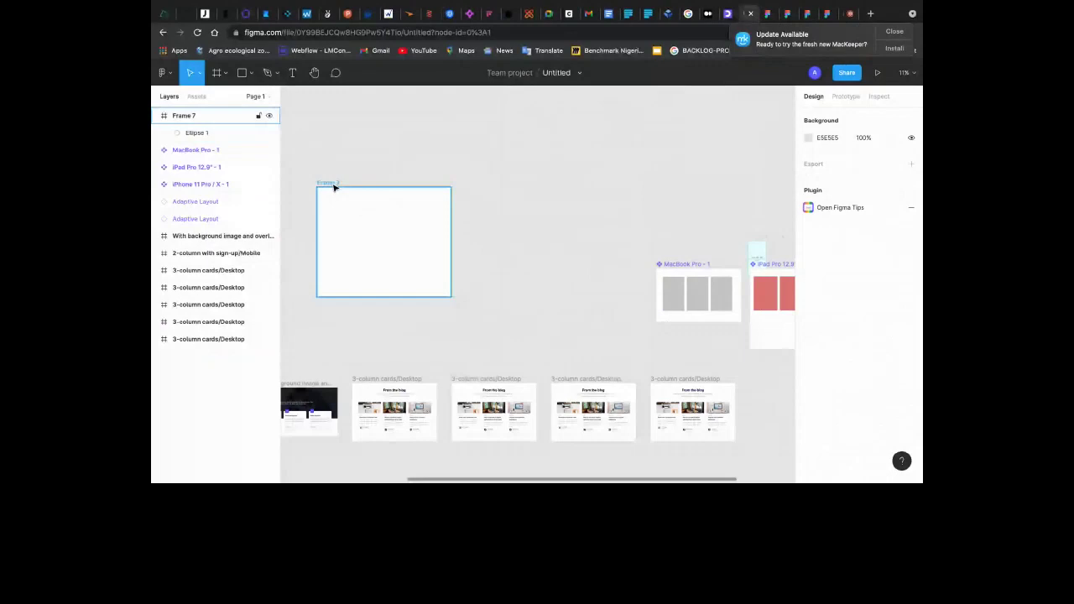
left_click(334, 188)
scroll(414, 171, "up", 1)
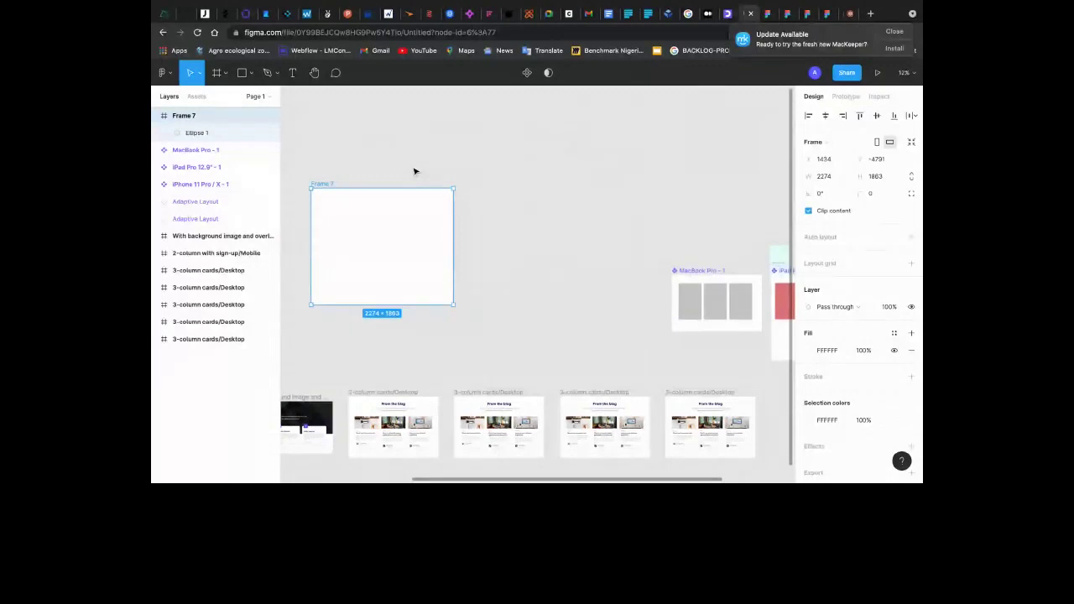
scroll(413, 172, "up", 2)
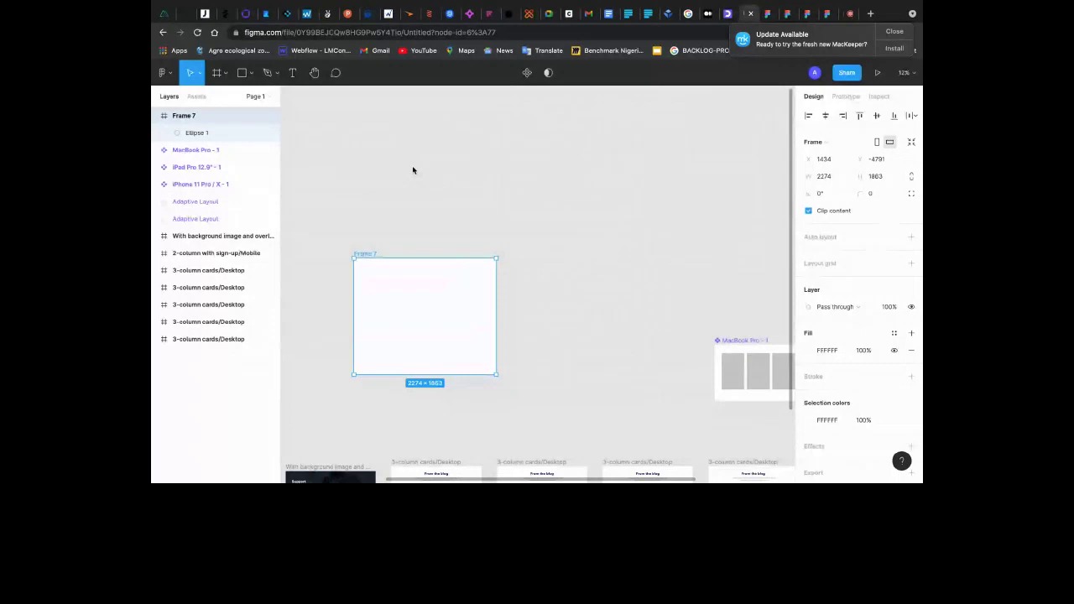
scroll(382, 247, "down", 3)
left_click_drag(381, 249, 381, 128)
scroll(381, 128, "up", 5)
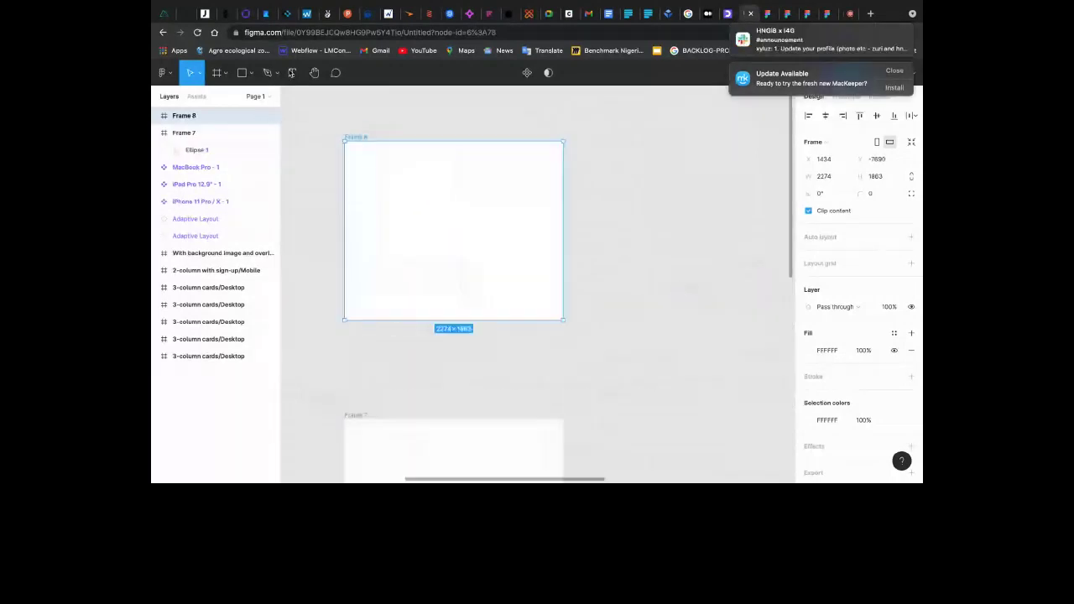
Add the text "Hell" in the upper-left area of the duplicated frame and set its font size to 100
left_click(295, 71)
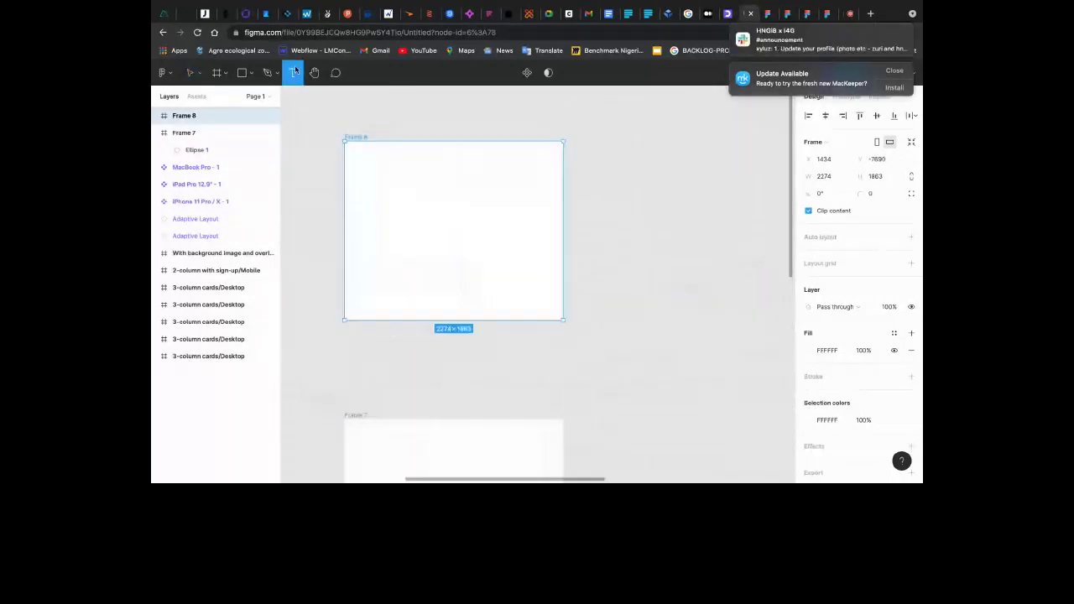
left_click(386, 183)
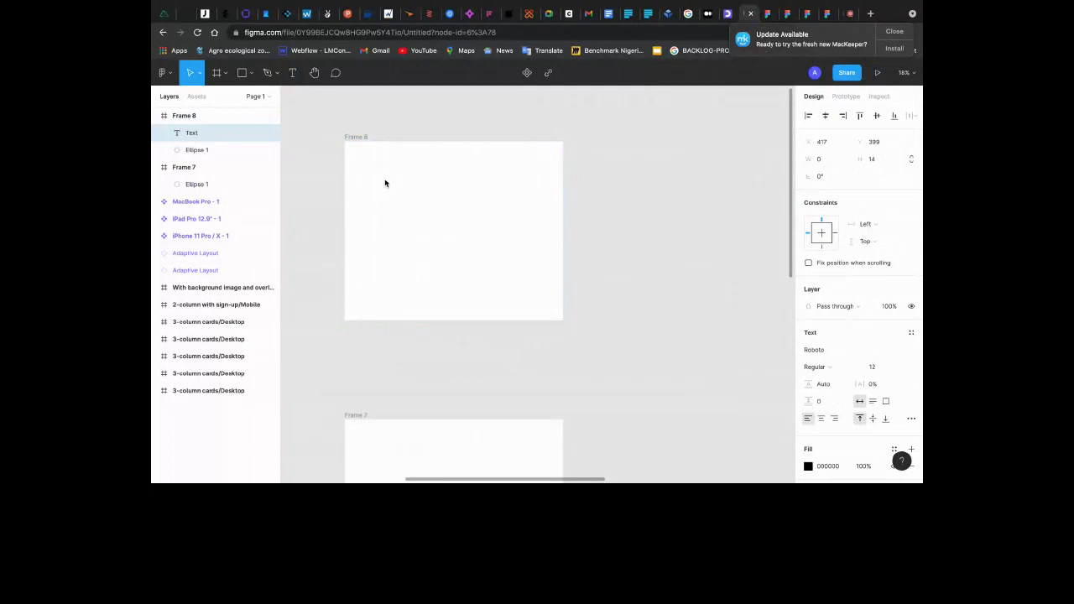
type("H")
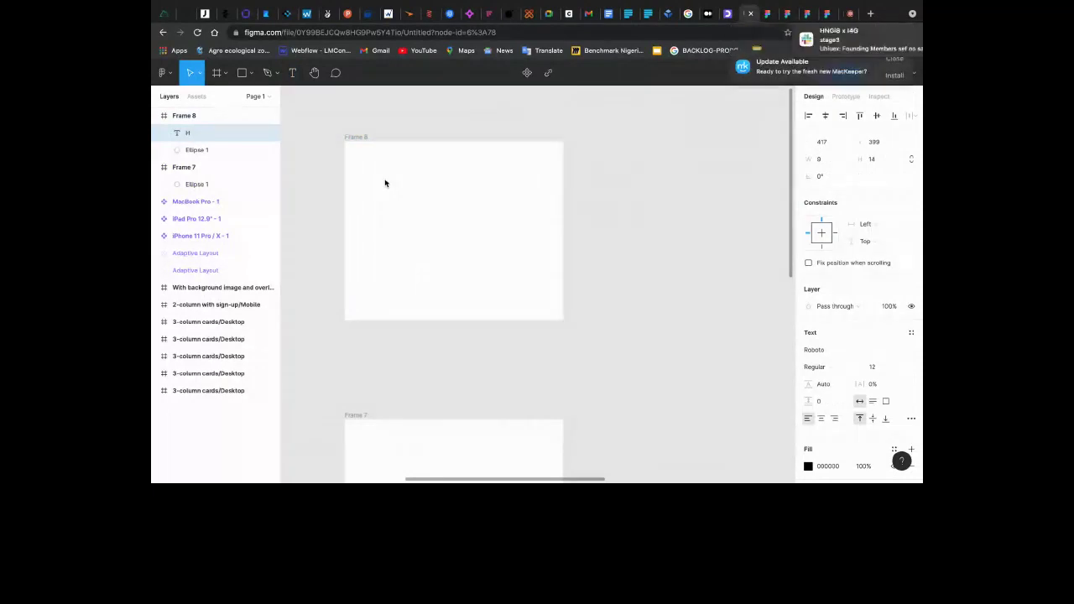
type("ell")
left_click(876, 368)
type("100")
key("Return")
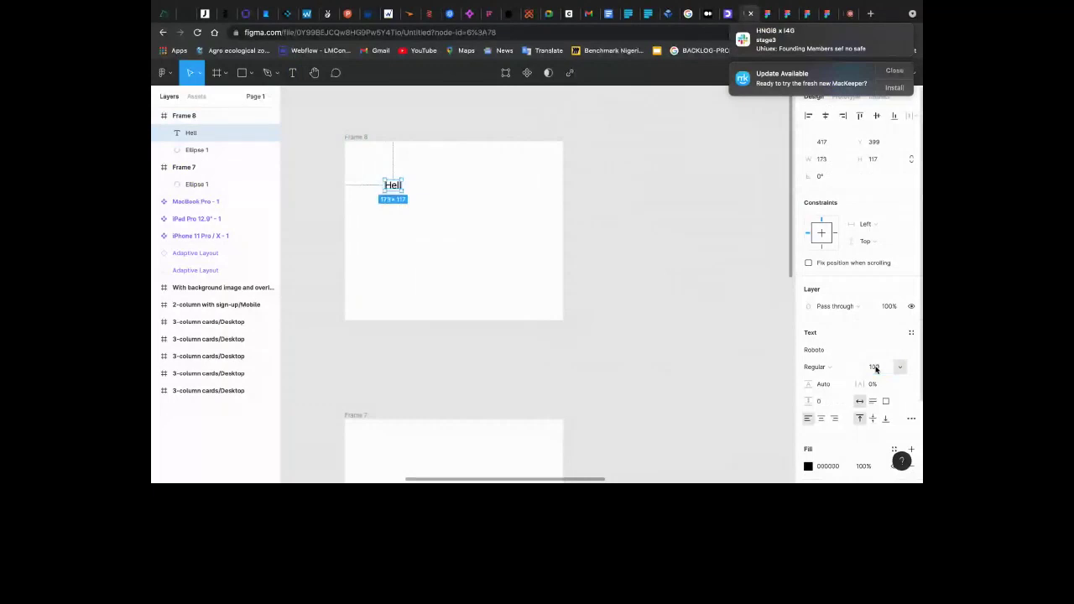
Extend the text to read "Helli i am in a crass teahng desihn", keeping the deliberate misspellings, and deselect it
type("i")
scroll(393, 185, "up", 3)
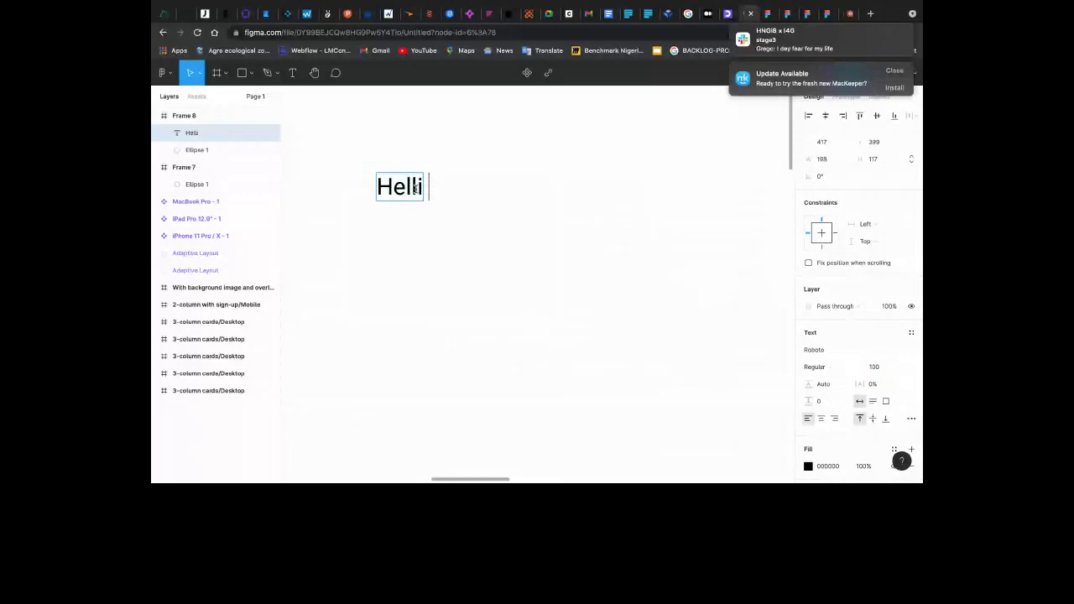
type("i am")
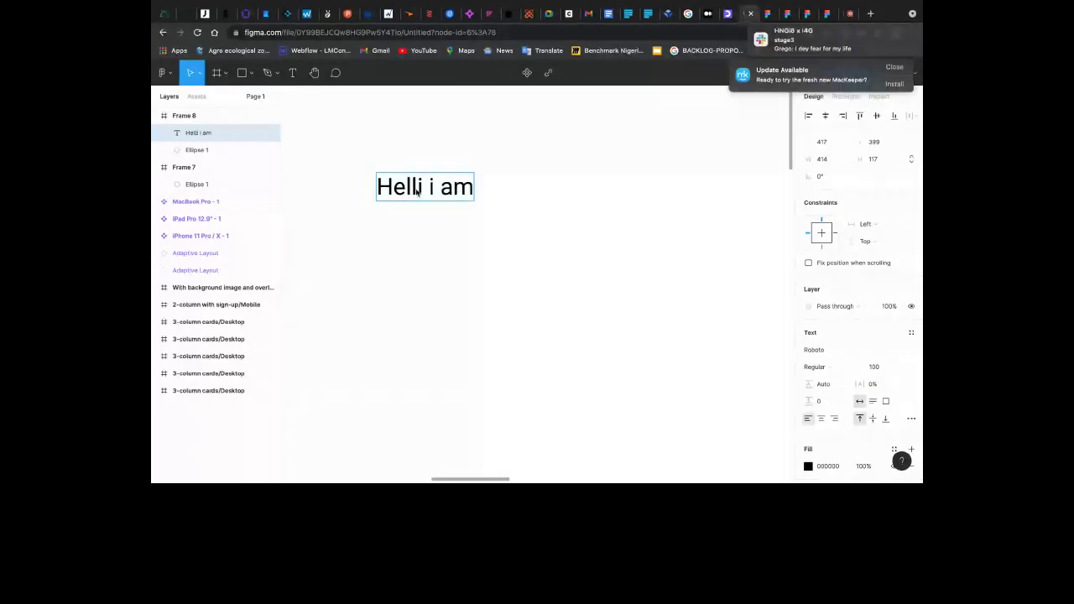
type(" in a ")
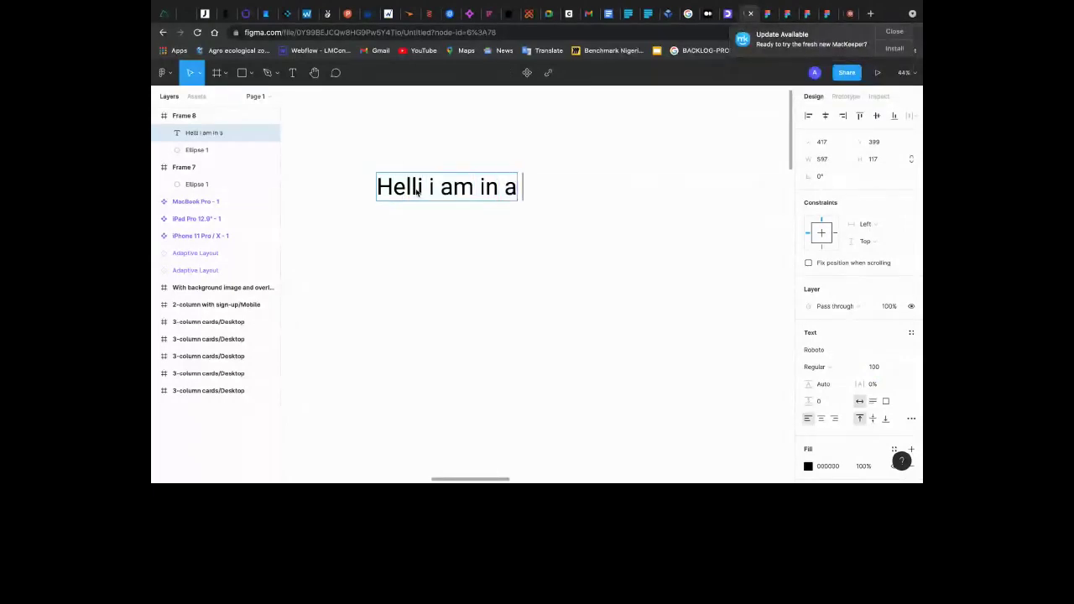
type("crass r")
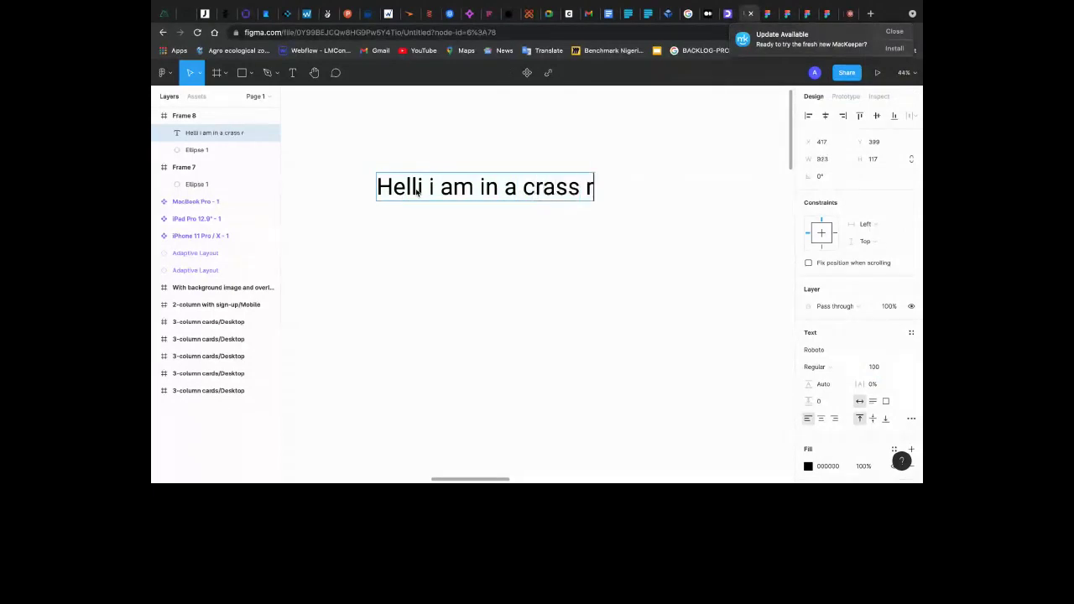
key("BackSpace")
type("tea")
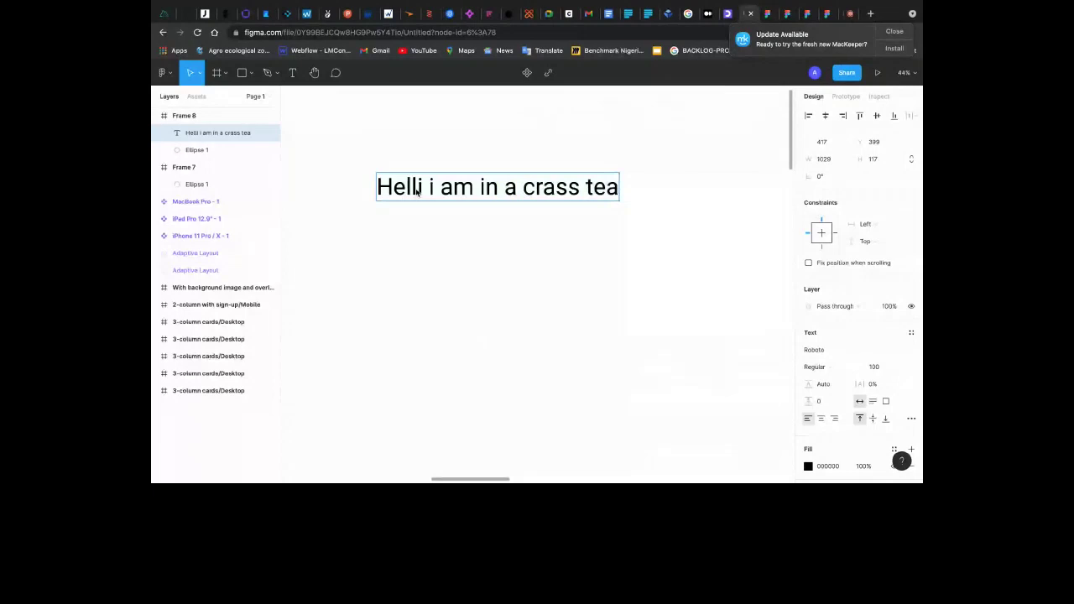
type("hng d")
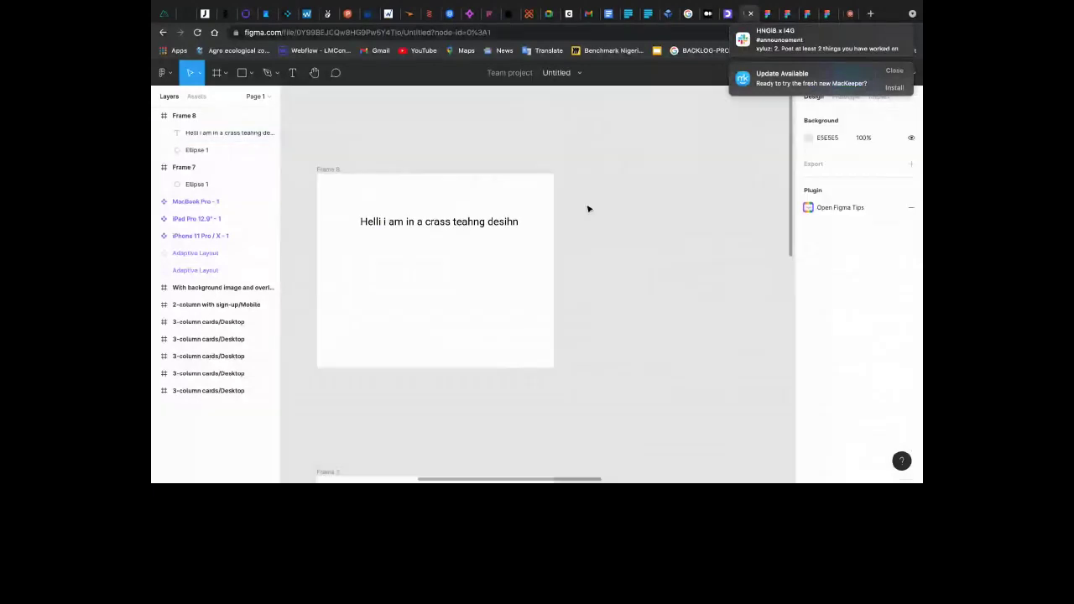
Search the Figma Community for "spell" plugins and return to the design file
right_click(588, 205)
mouse_move(674, 238)
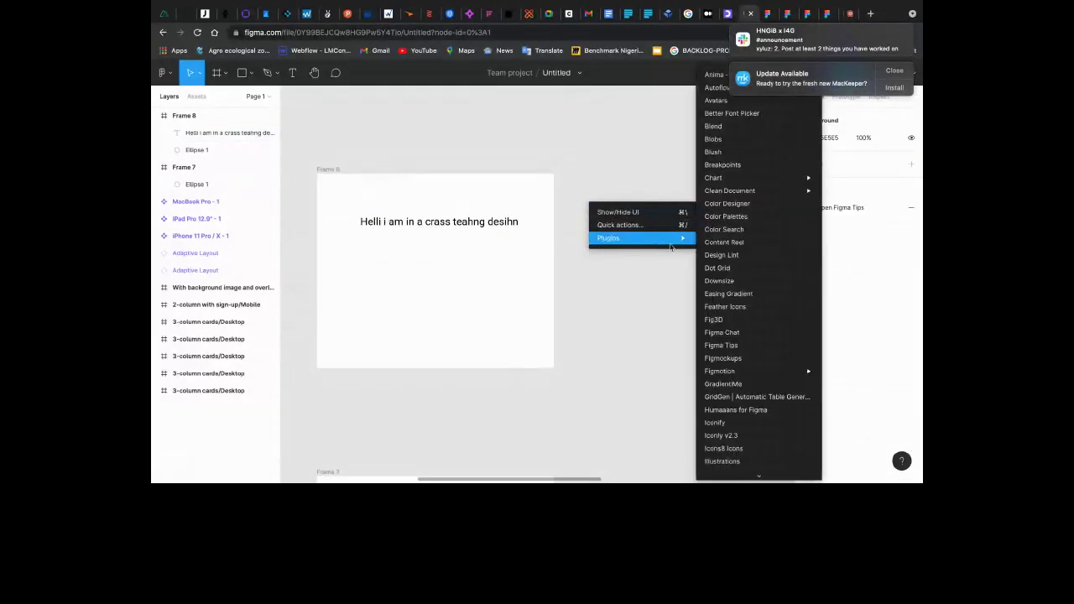
left_click(746, 357)
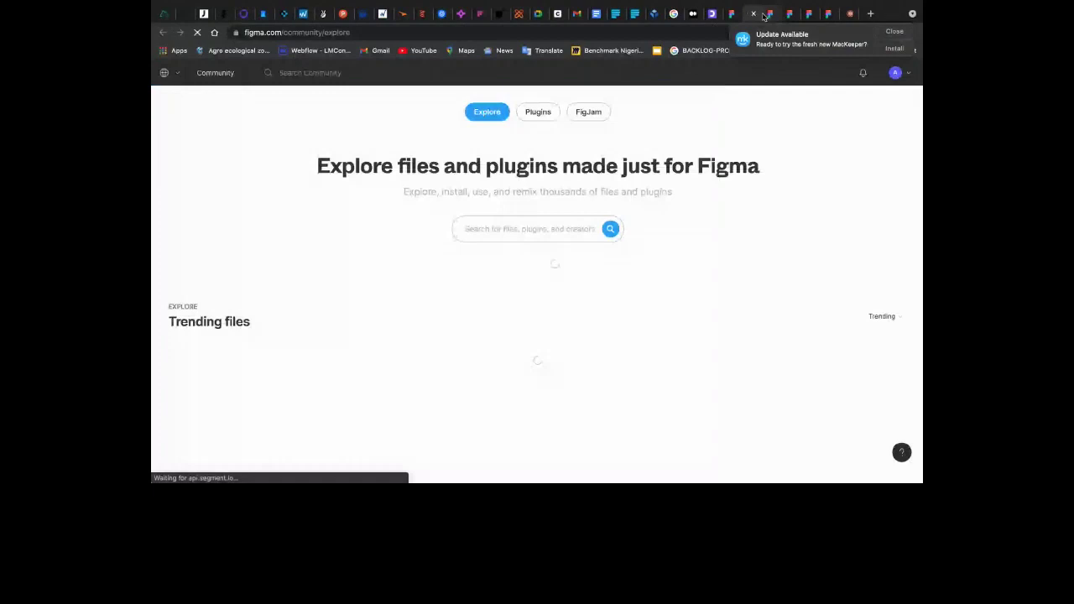
left_click(506, 230)
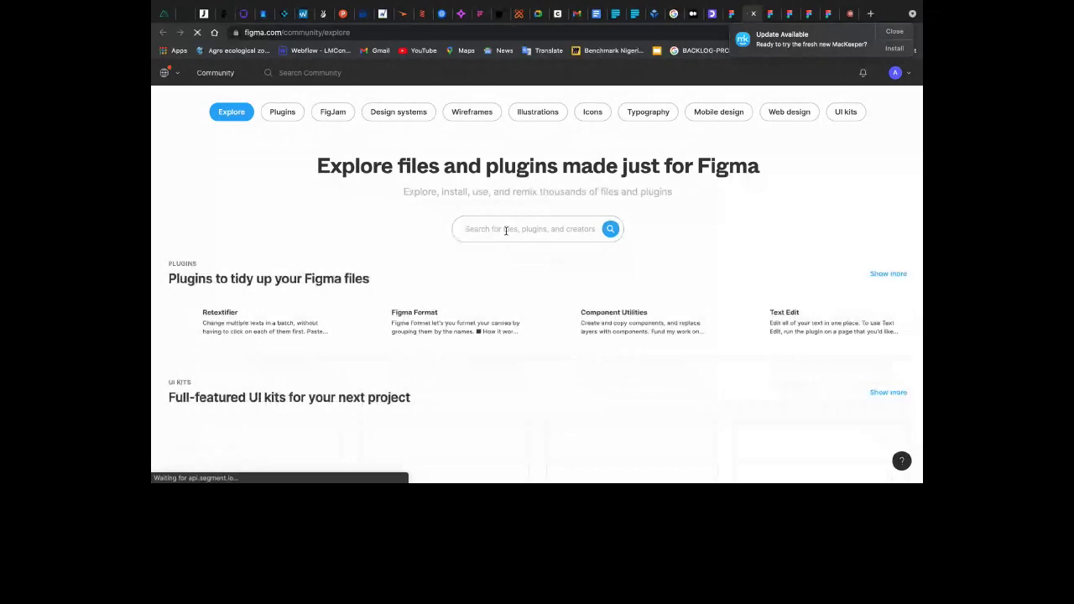
left_click(505, 229)
type("spell")
key("Return")
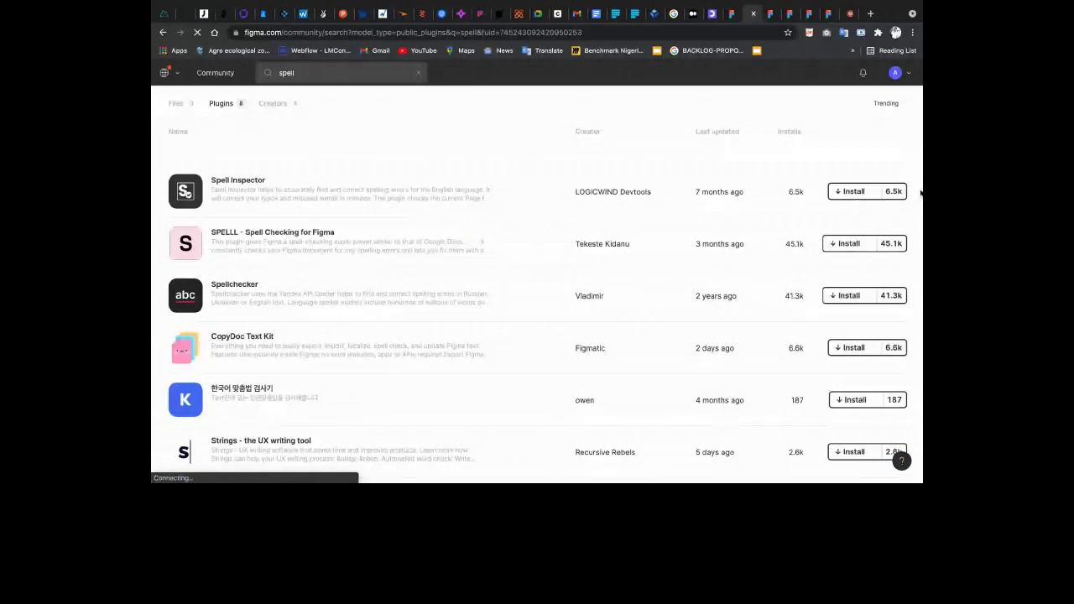
left_click(732, 14)
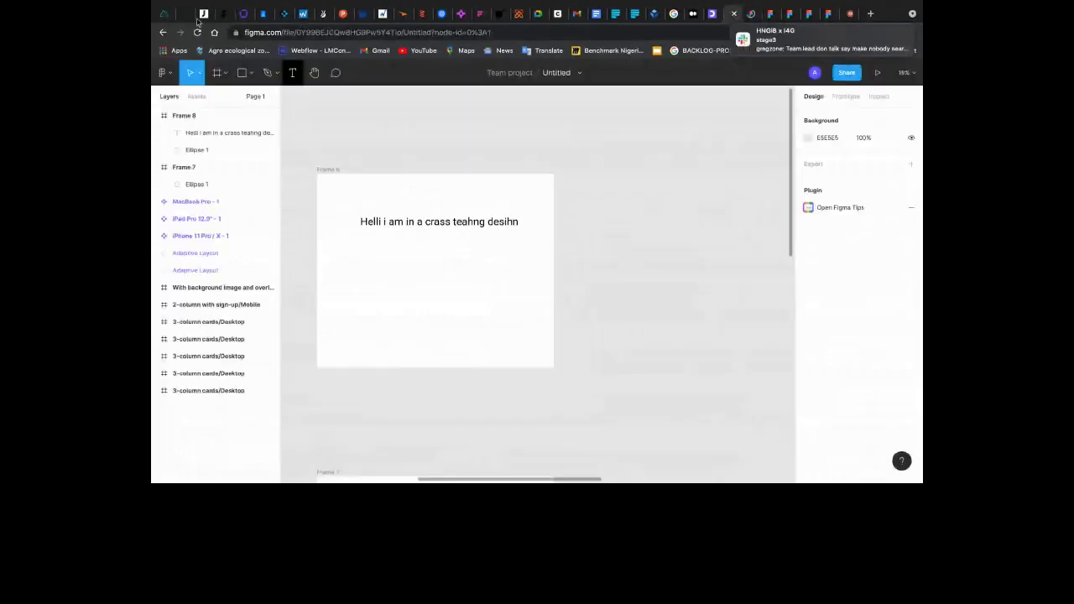
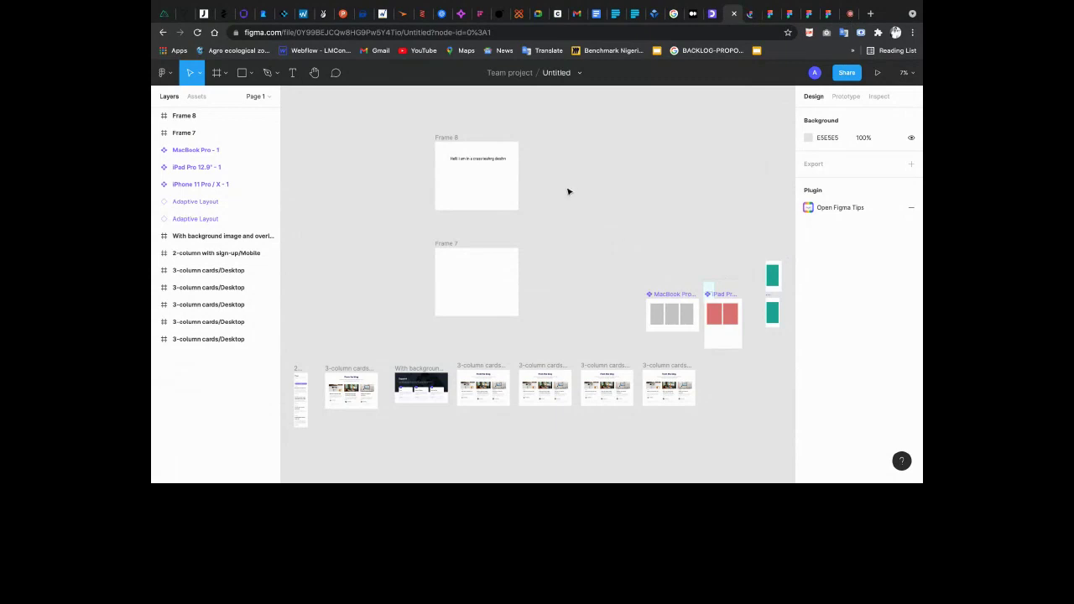
Switch to the live session and look through its attendee list
scroll(571, 191, "up", 3)
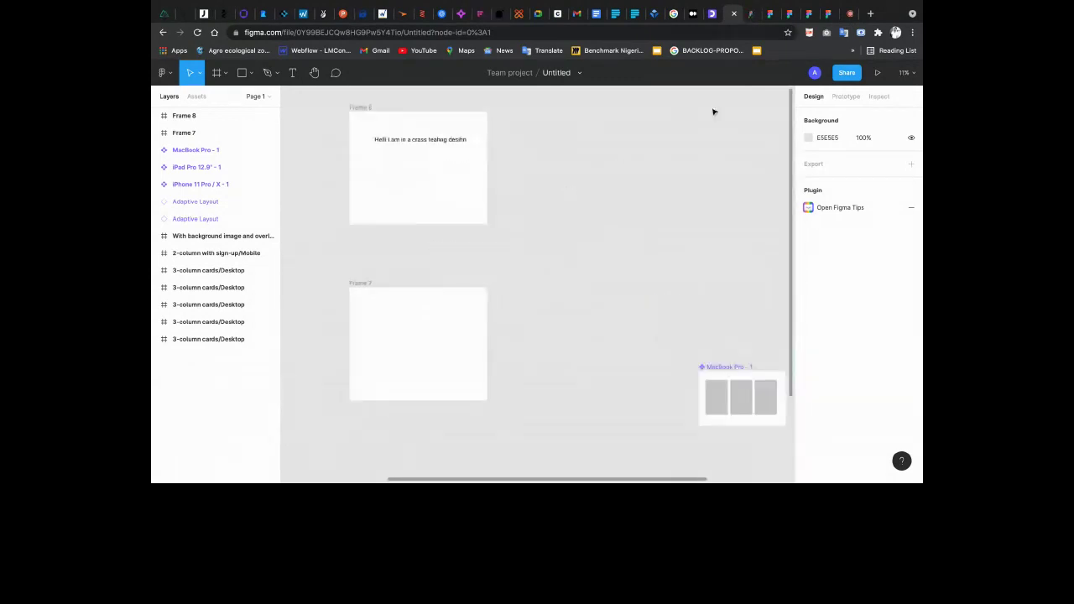
left_click(848, 16)
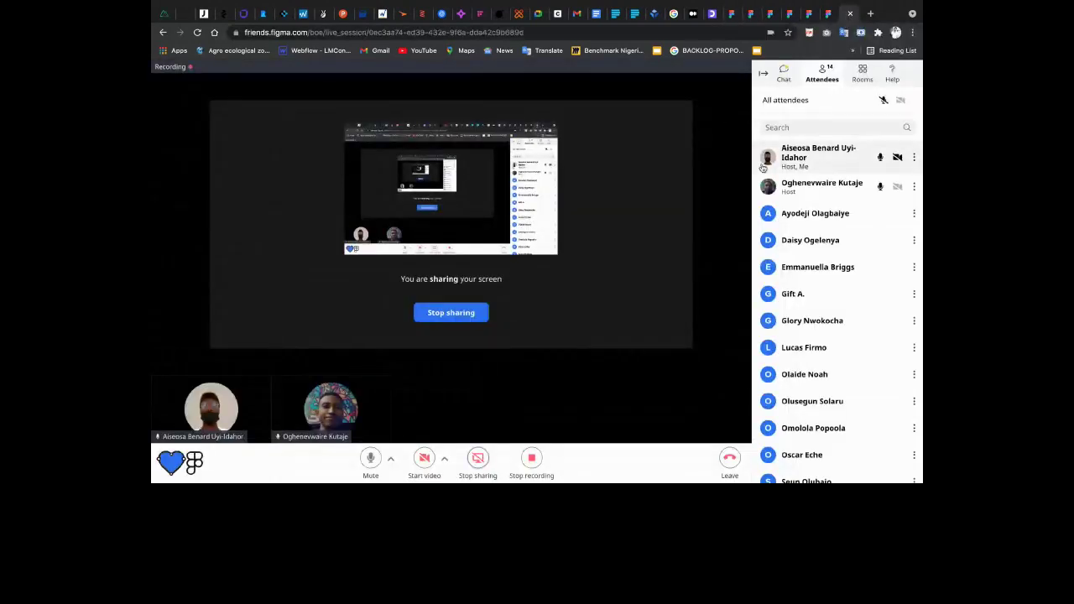
scroll(804, 244, "down", 1)
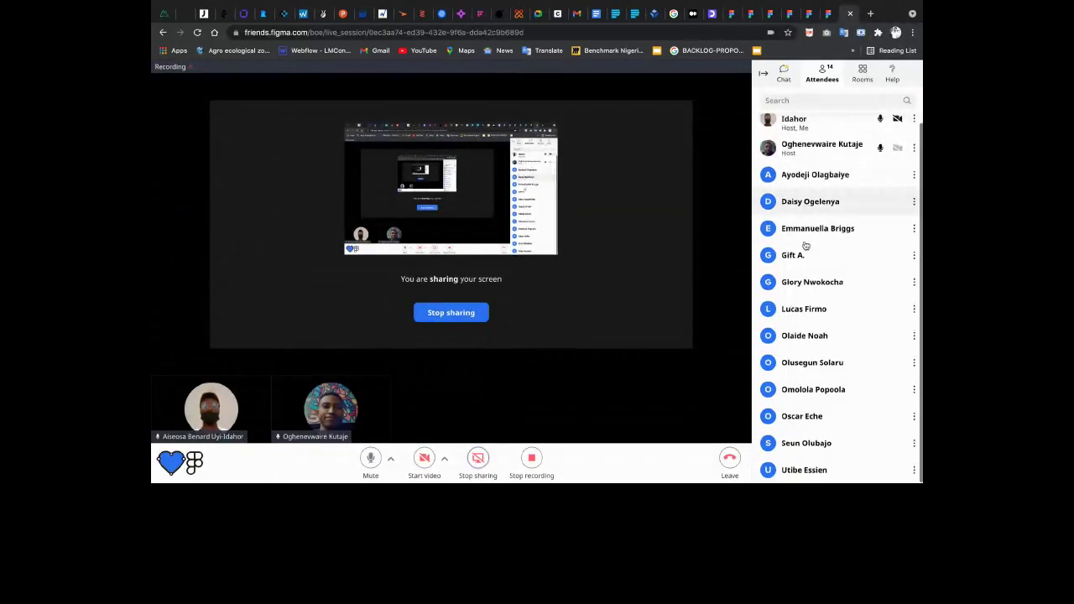
Return to the design file, run the Spell Inspector plugin on the misspelled text in Frame 8, and open its sign-in page
left_click(734, 15)
left_click(496, 151)
right_click(632, 176)
mouse_move(672, 204)
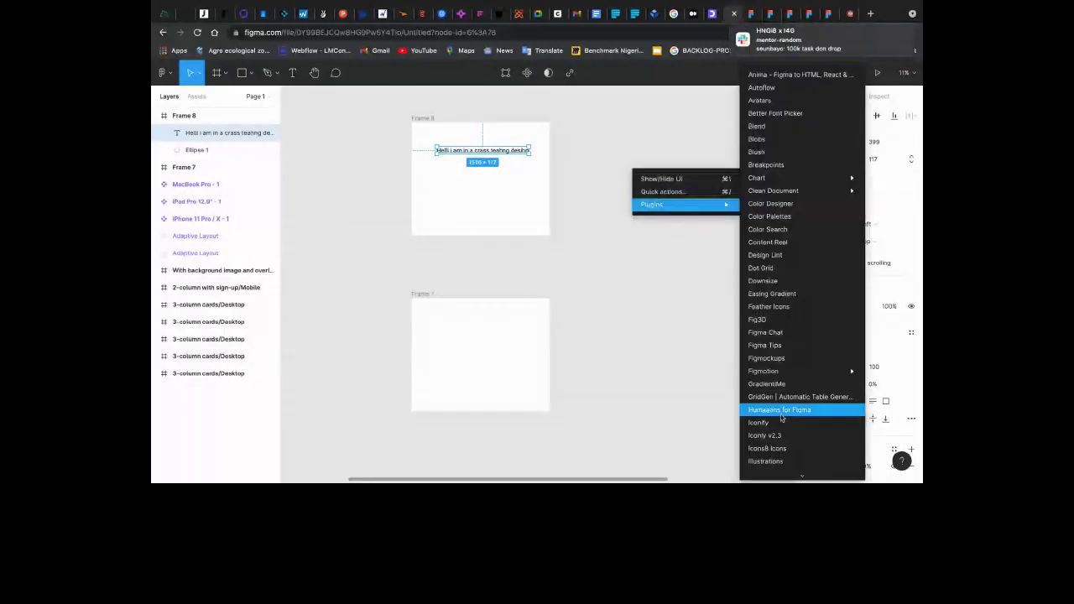
scroll(781, 417, "down", 5)
left_click(780, 383)
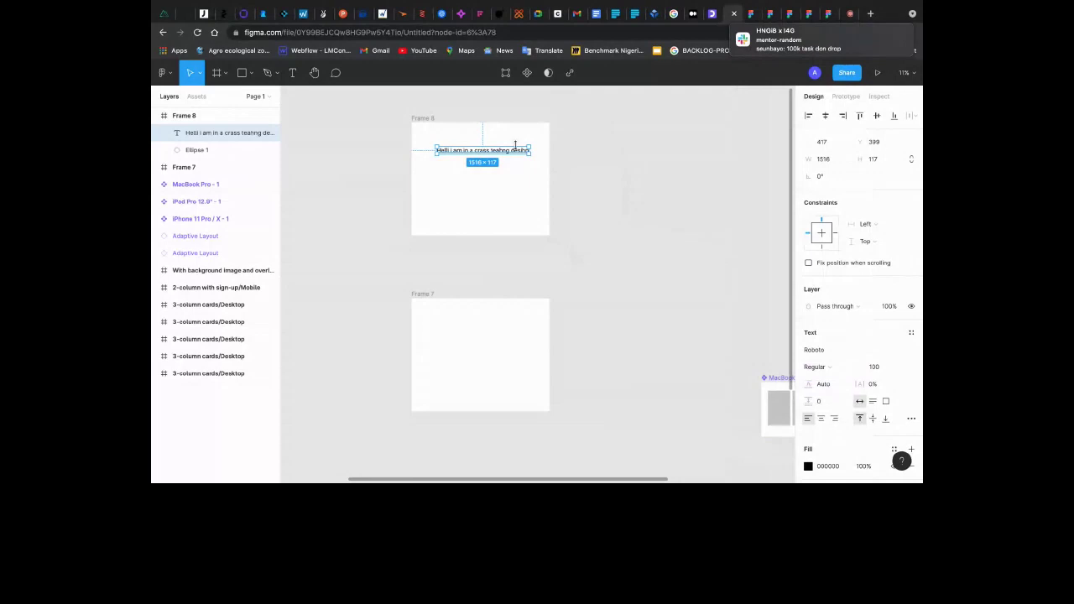
scroll(516, 147, "up", 5)
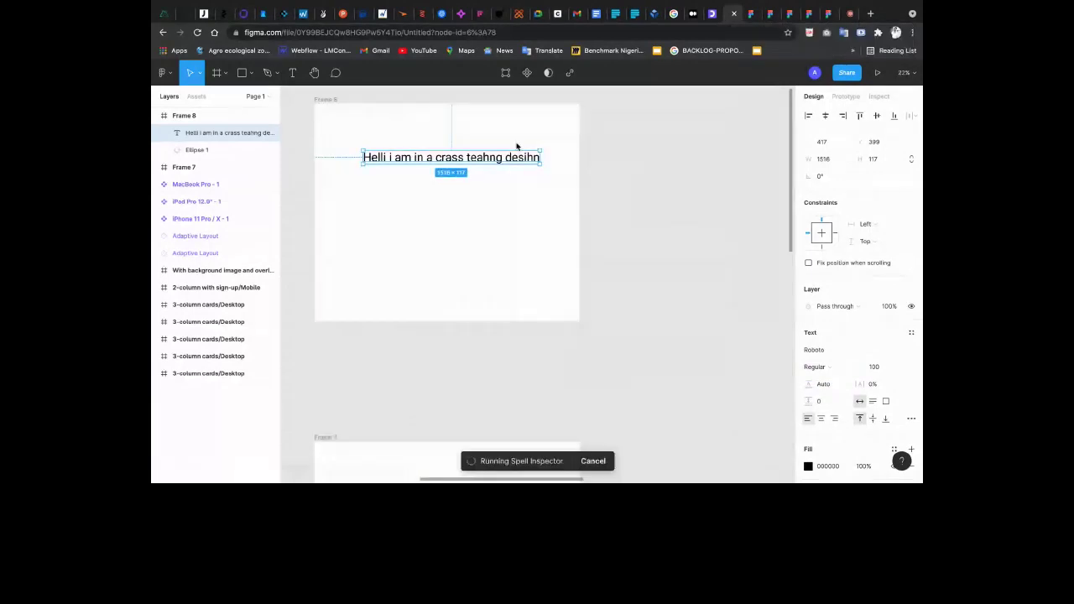
left_click(555, 344)
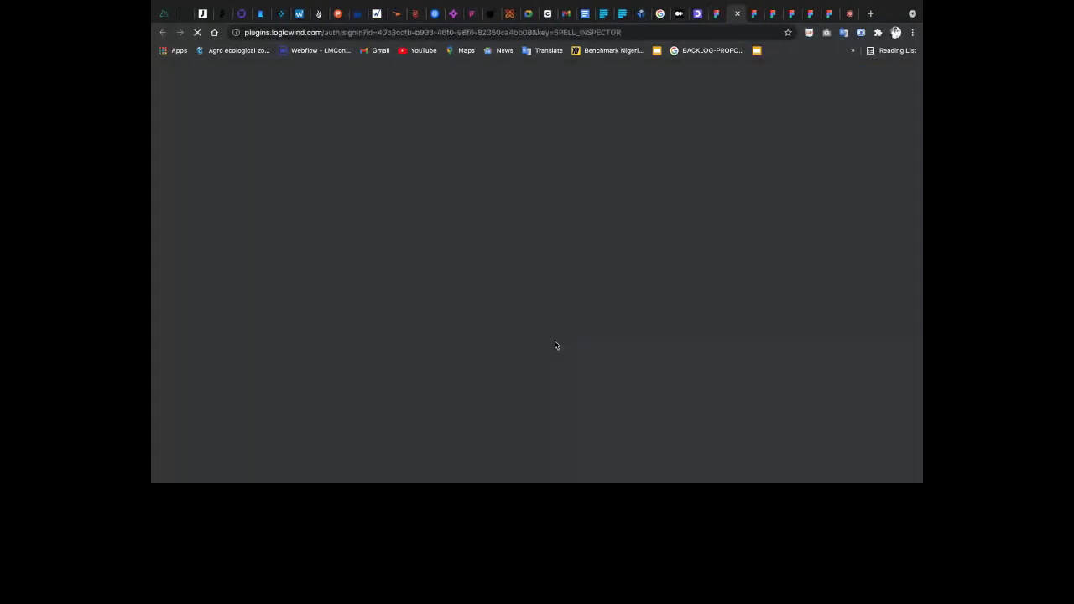
Check the Spell Inspector sign-in page again, close it and return to the design file
left_click(718, 15)
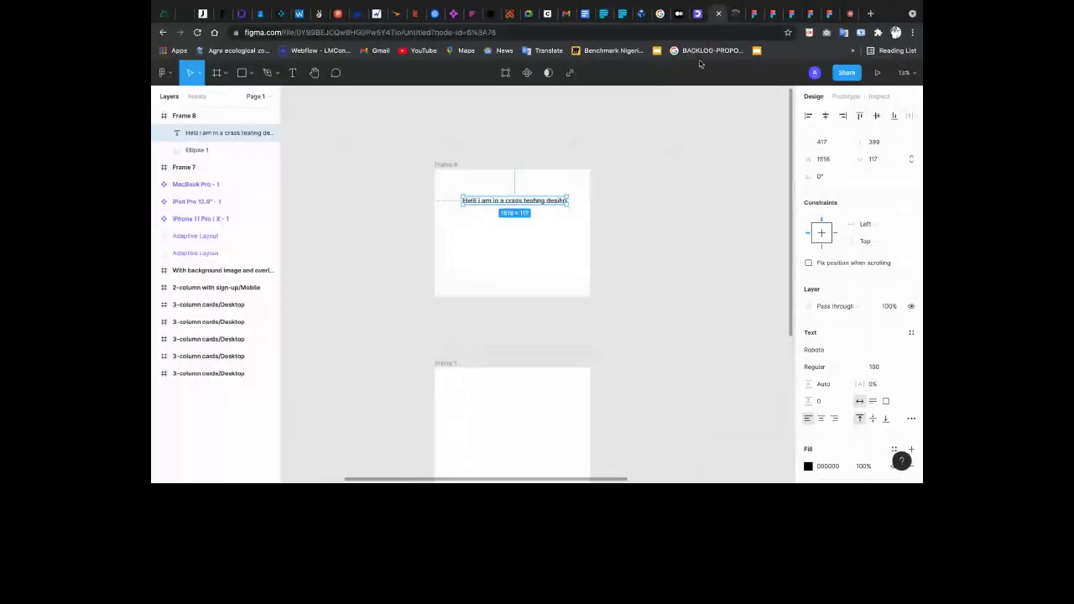
left_click(732, 16)
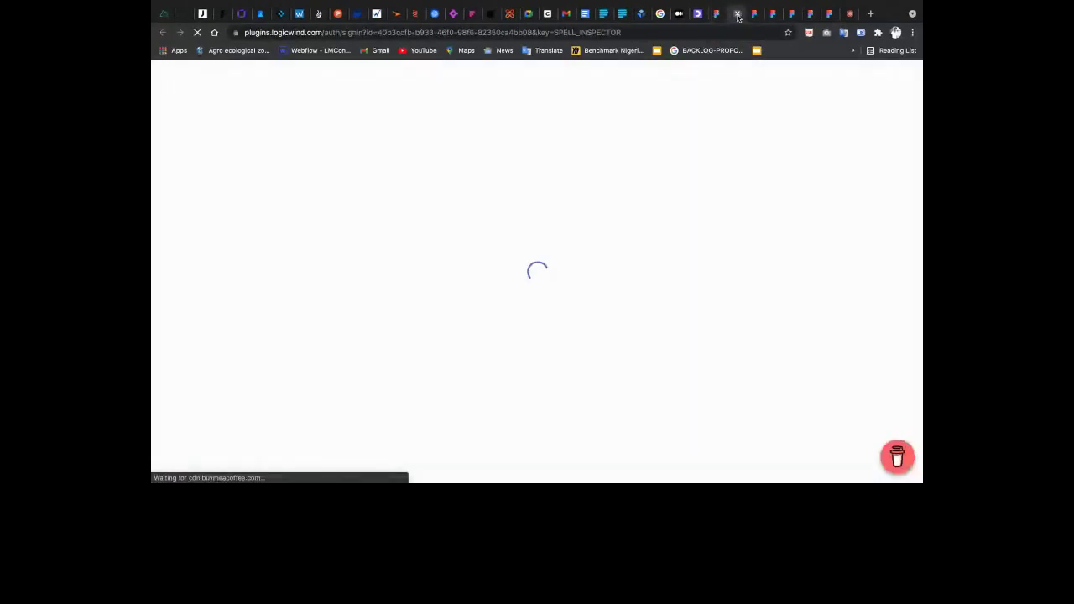
left_click(734, 15)
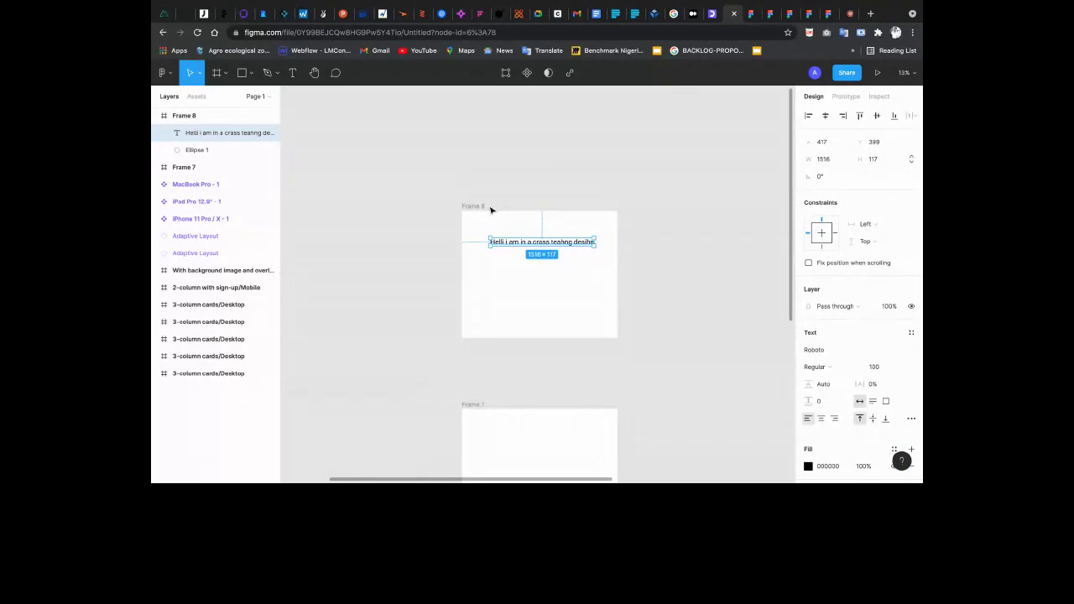
Deselect the text and open the Figma Community to browse plugins
left_click(672, 171)
right_click(671, 170)
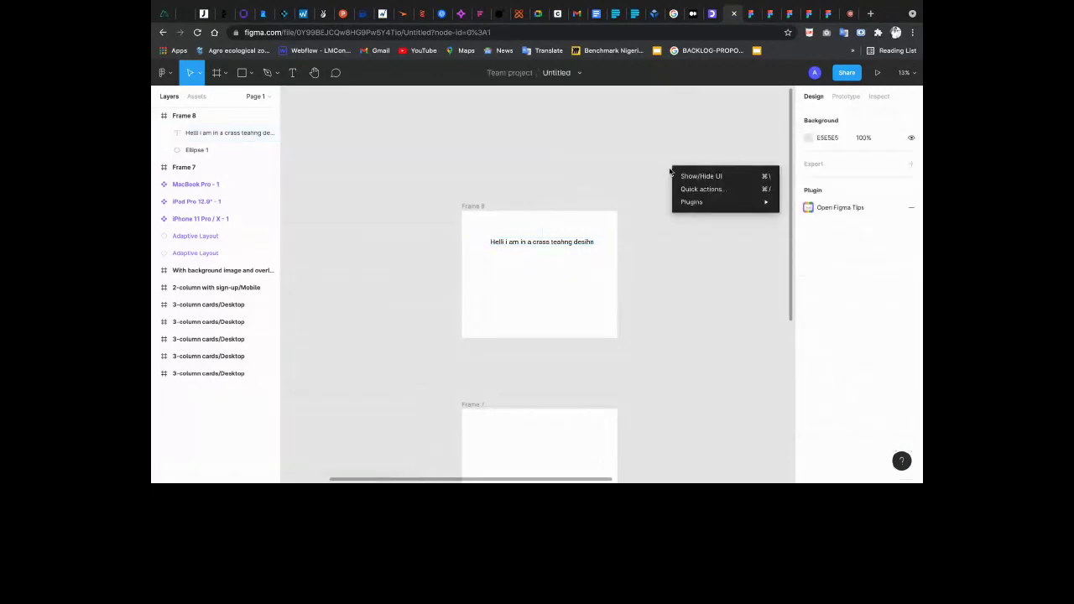
mouse_move(739, 201)
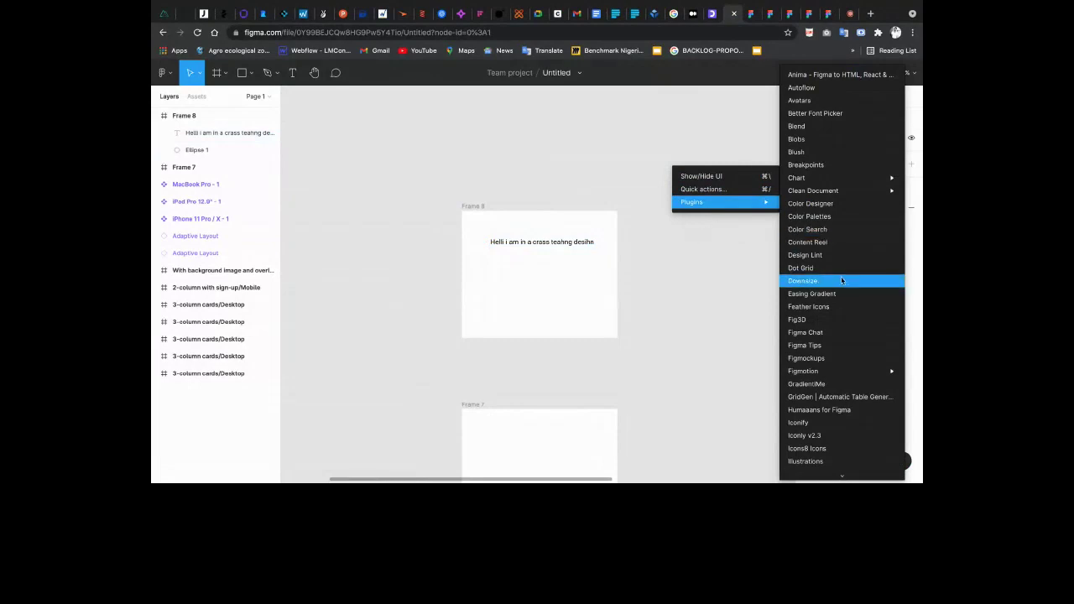
scroll(842, 280, "down", 5)
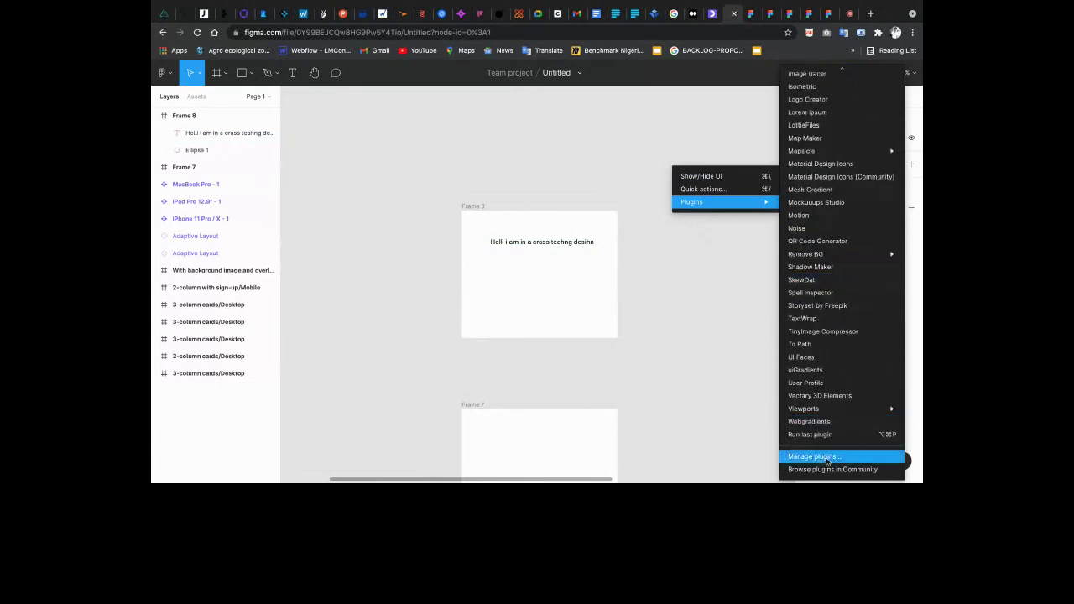
left_click(831, 470)
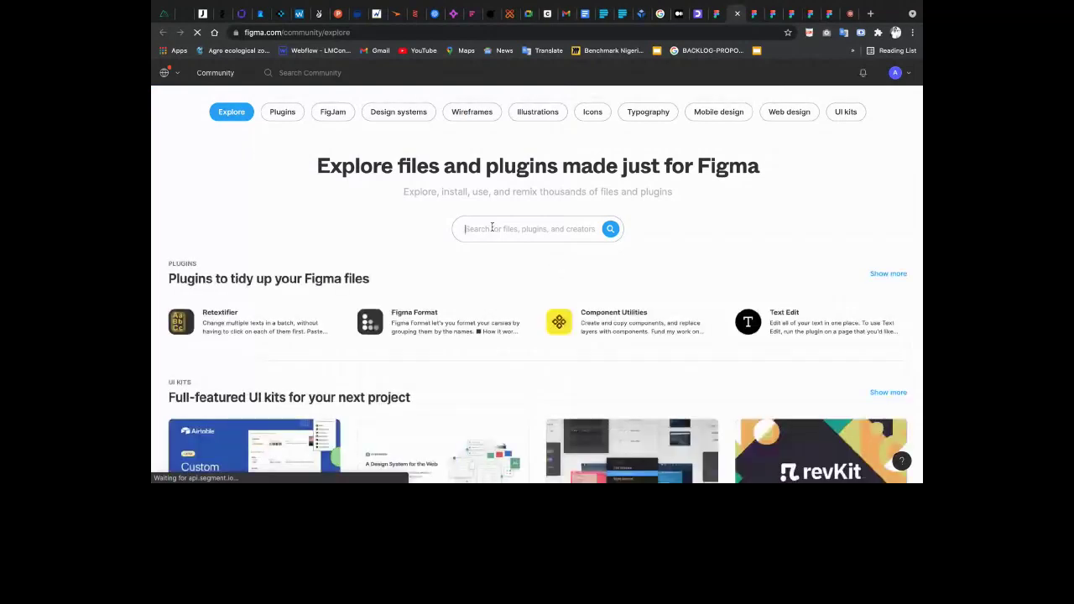
Search the Community for "wireframe" plugins and install the Wireframe plugin by Hexorial Studio
left_click(492, 227)
type("w")
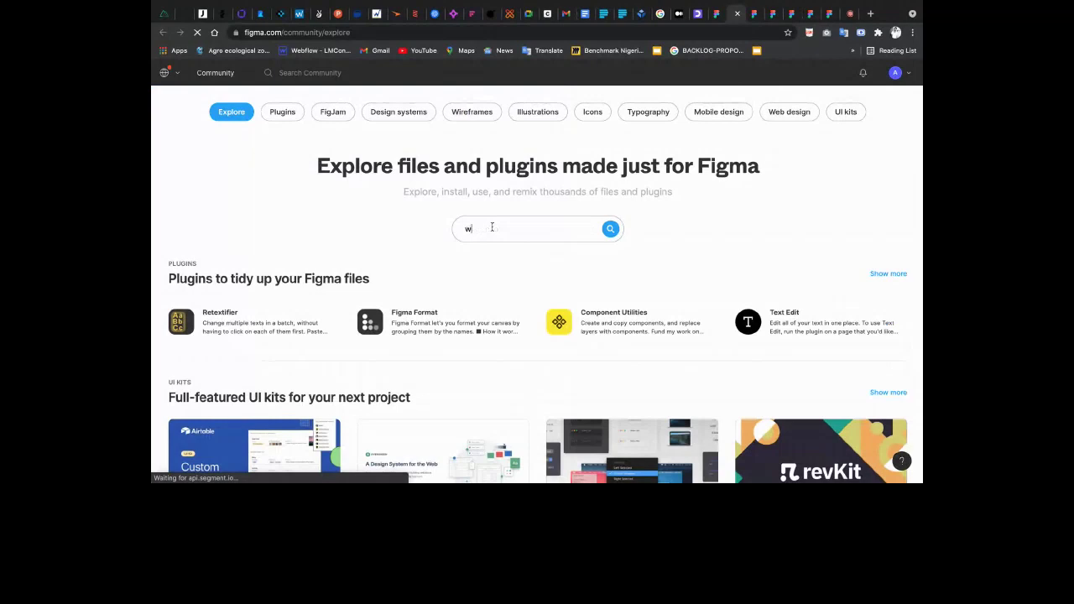
type("irefra")
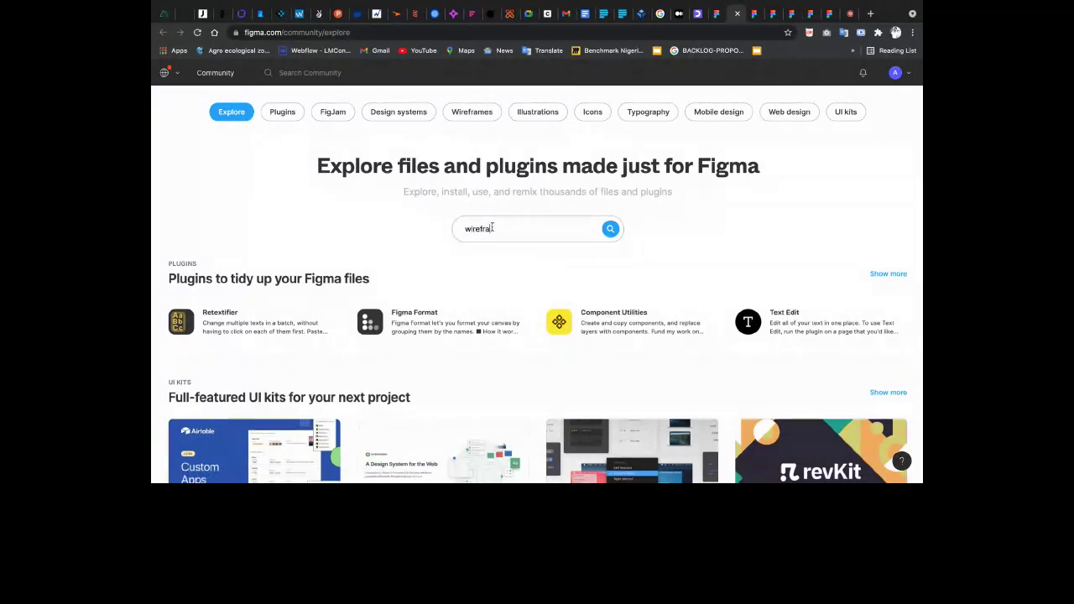
type("me")
key("Return")
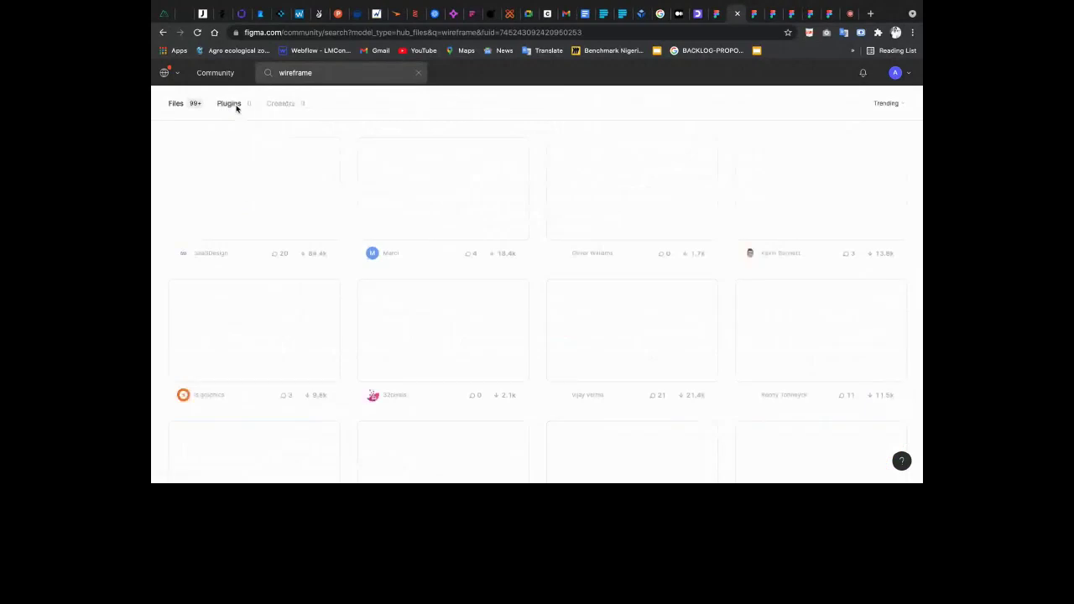
left_click(235, 108)
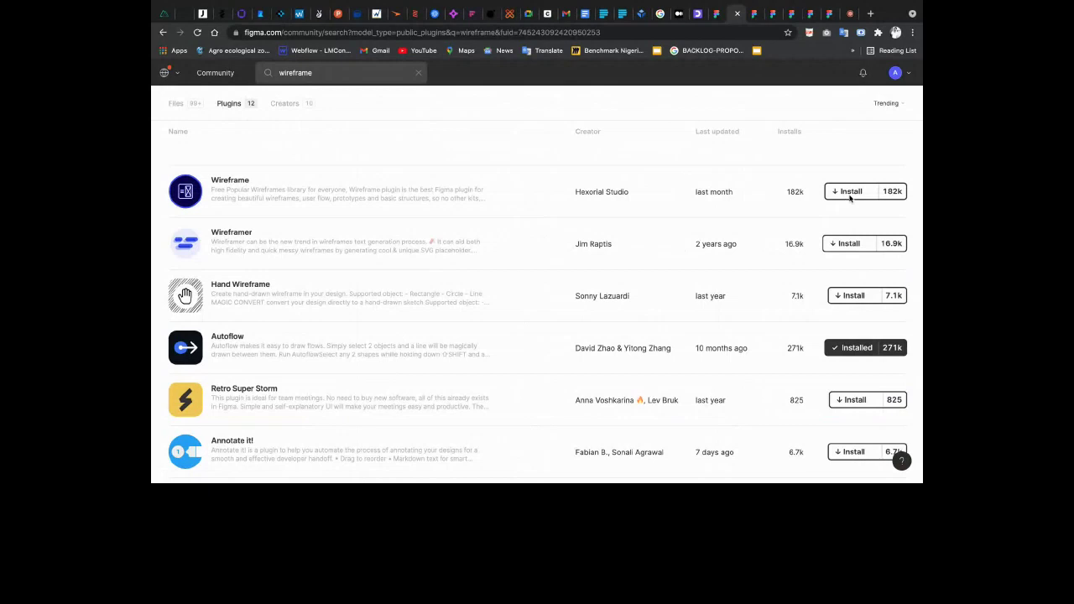
left_click(851, 193)
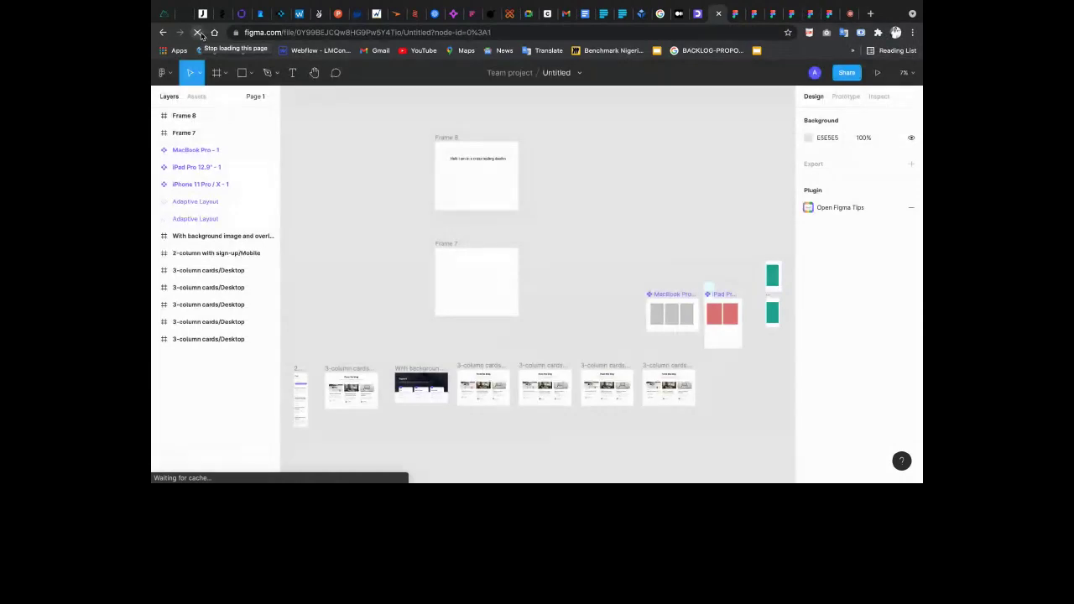
Review the installed plugins in the design file and run the Wireframe plugin
right_click(562, 154)
mouse_move(655, 186)
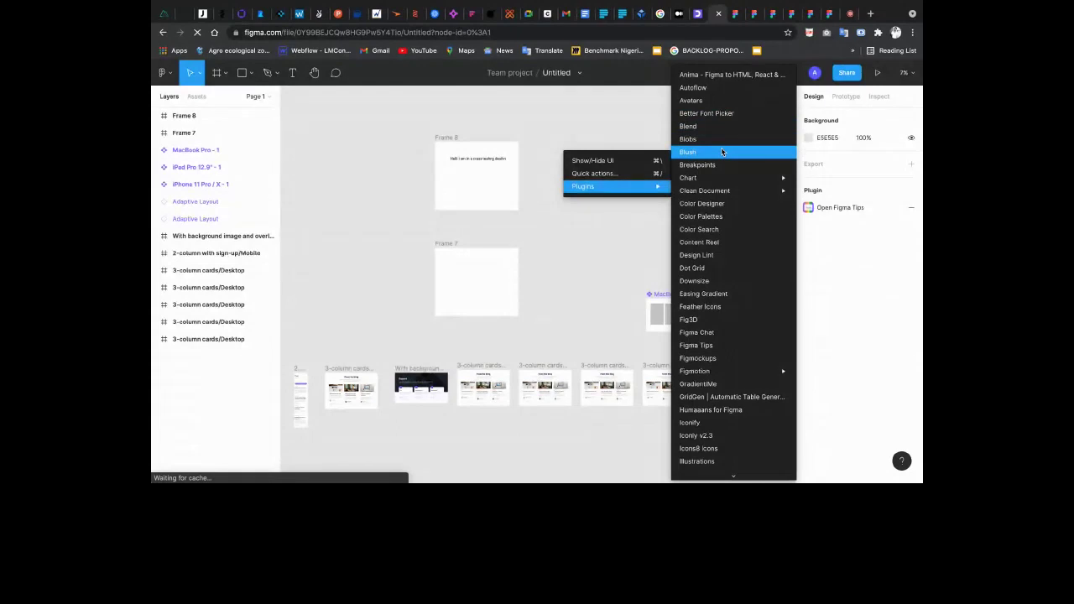
scroll(729, 252, "down", 5)
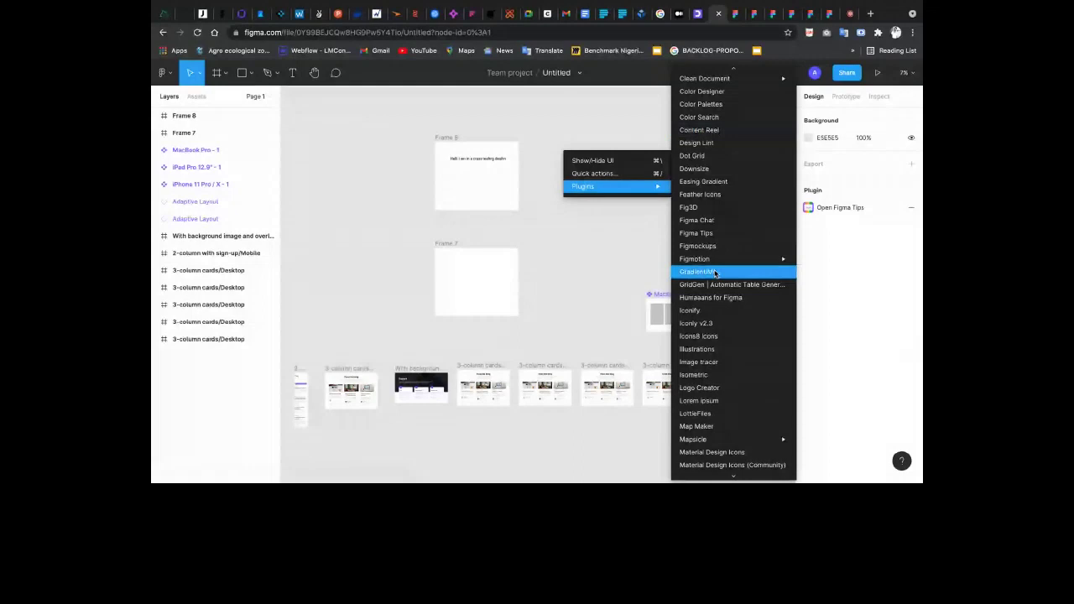
scroll(715, 273, "down", 5)
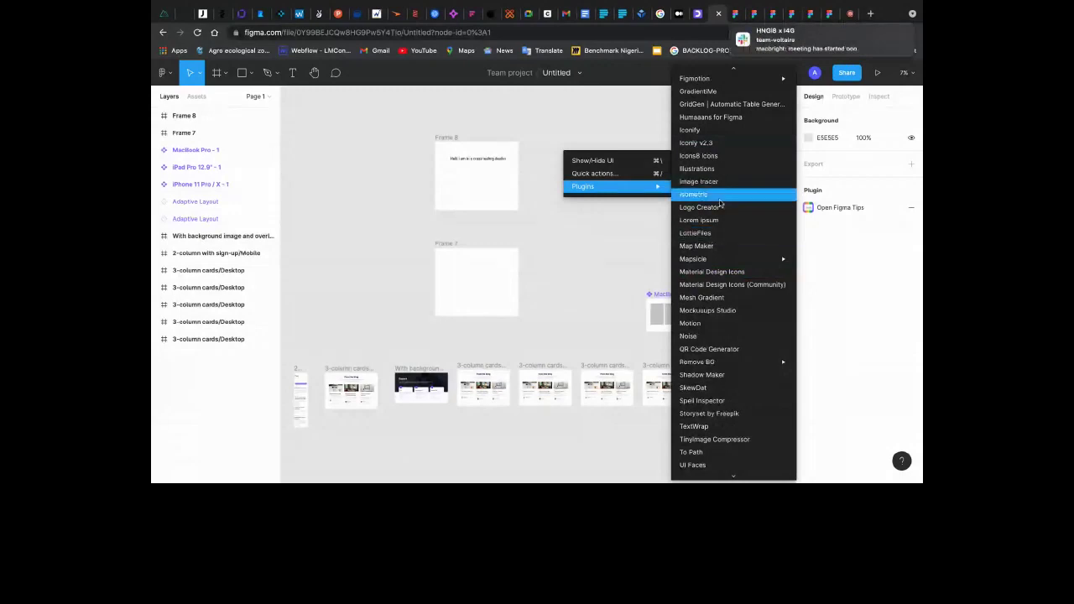
scroll(718, 218, "down", 3)
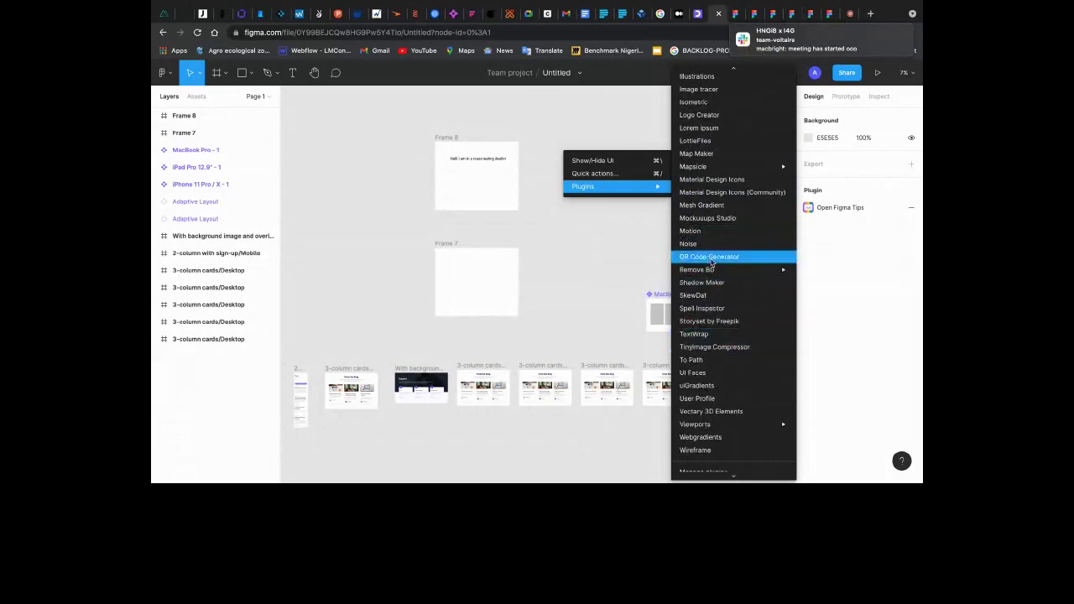
mouse_move(716, 276)
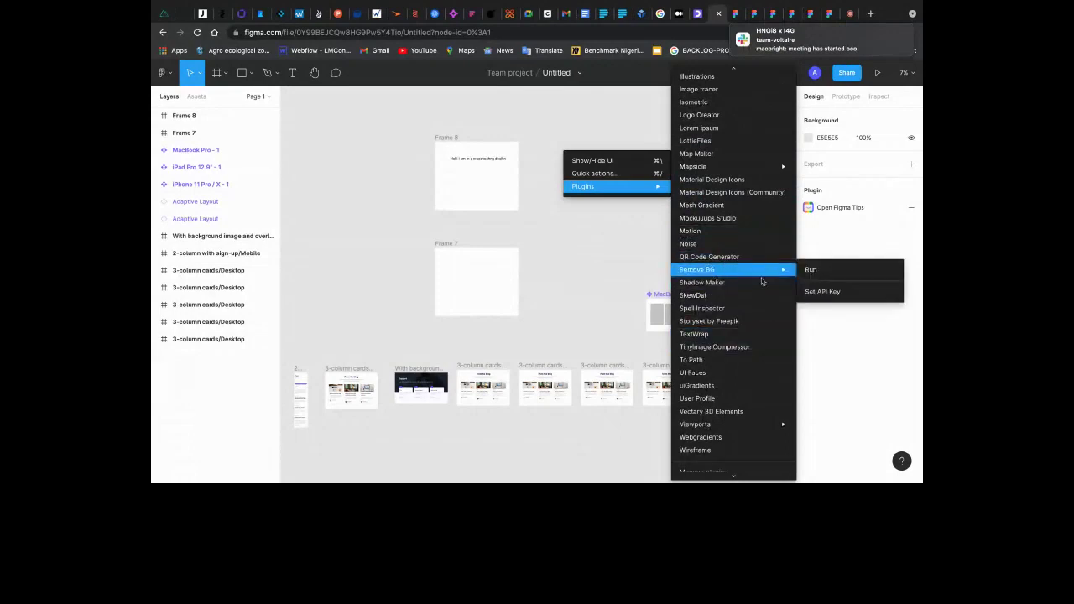
scroll(750, 360, "down", 1)
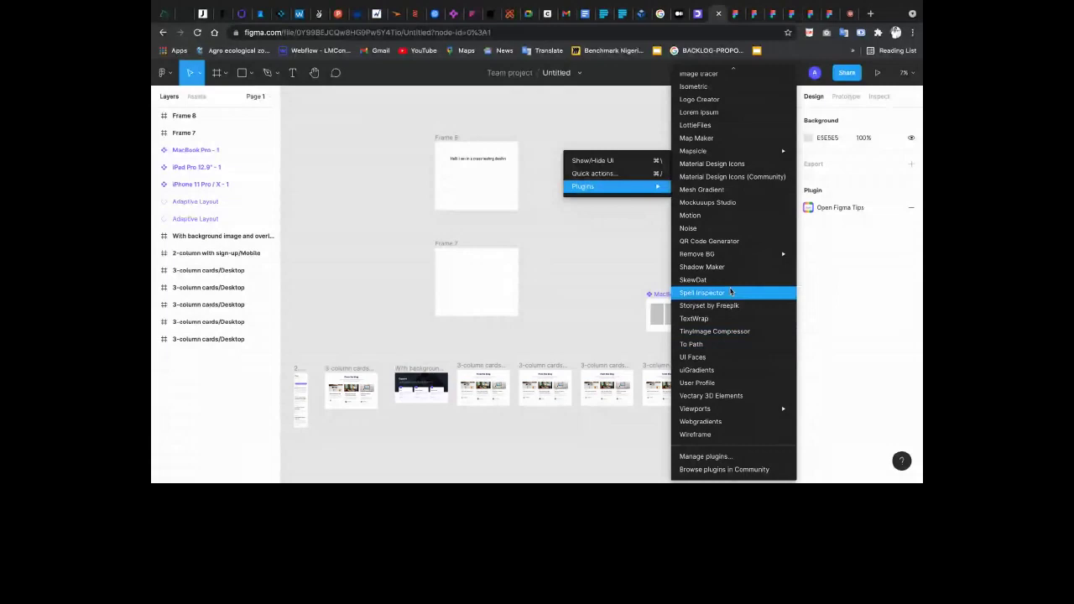
left_click(695, 434)
Browse the WireFlow Map kit, search it for "login" and insert the login wireframe on the canvas
scroll(544, 288, "down", 3)
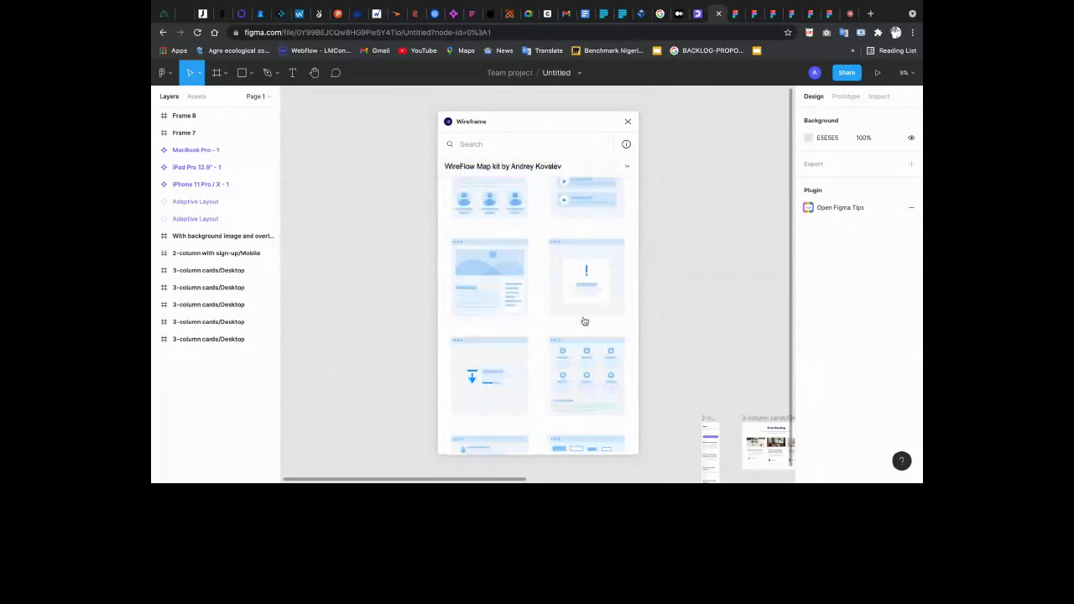
scroll(584, 319, "down", 10)
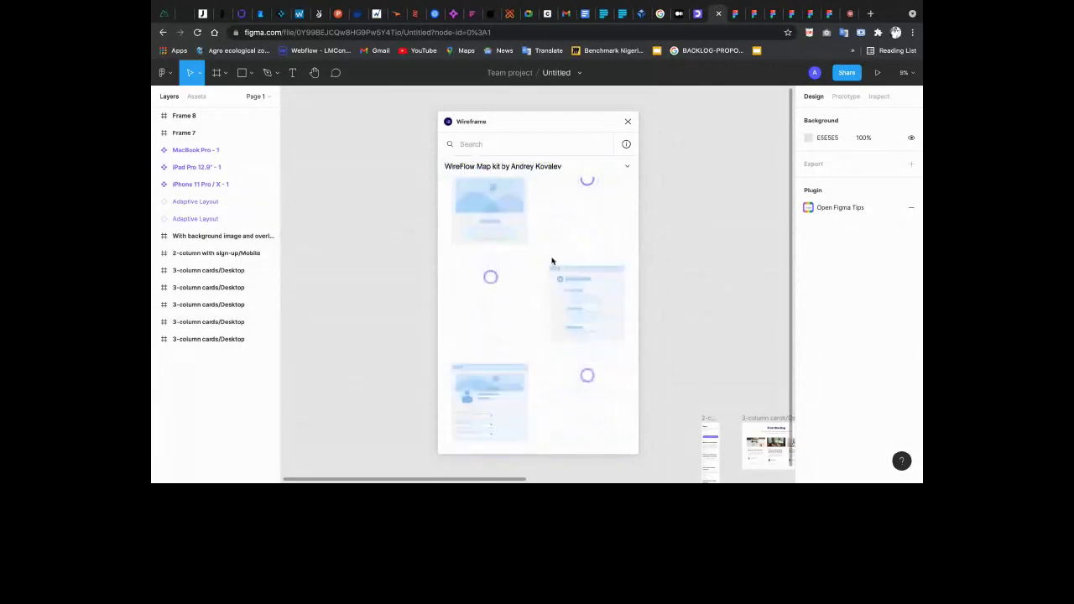
left_click(490, 143)
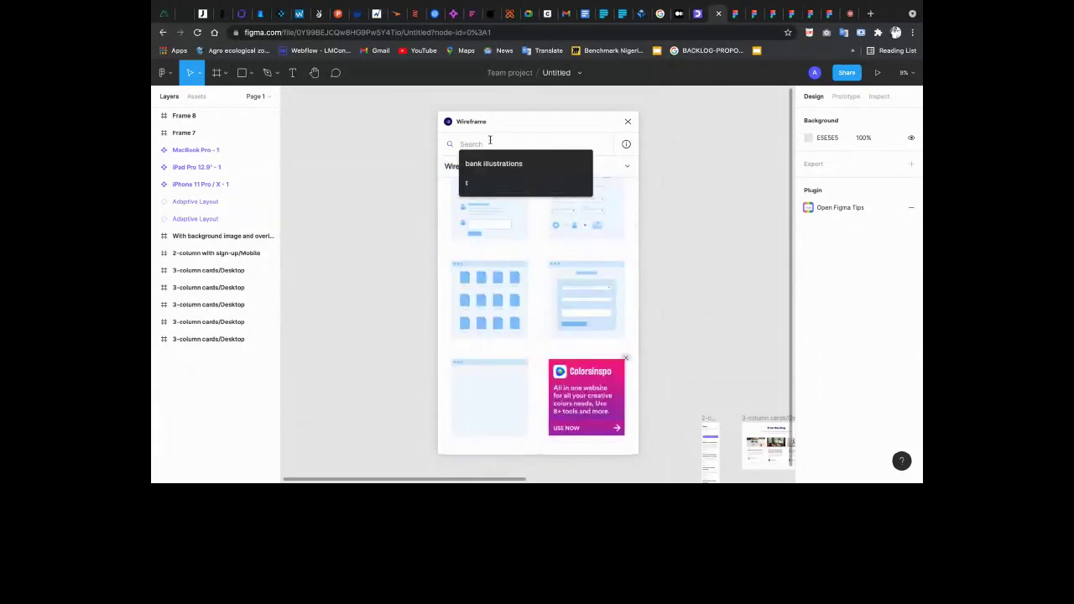
type("login")
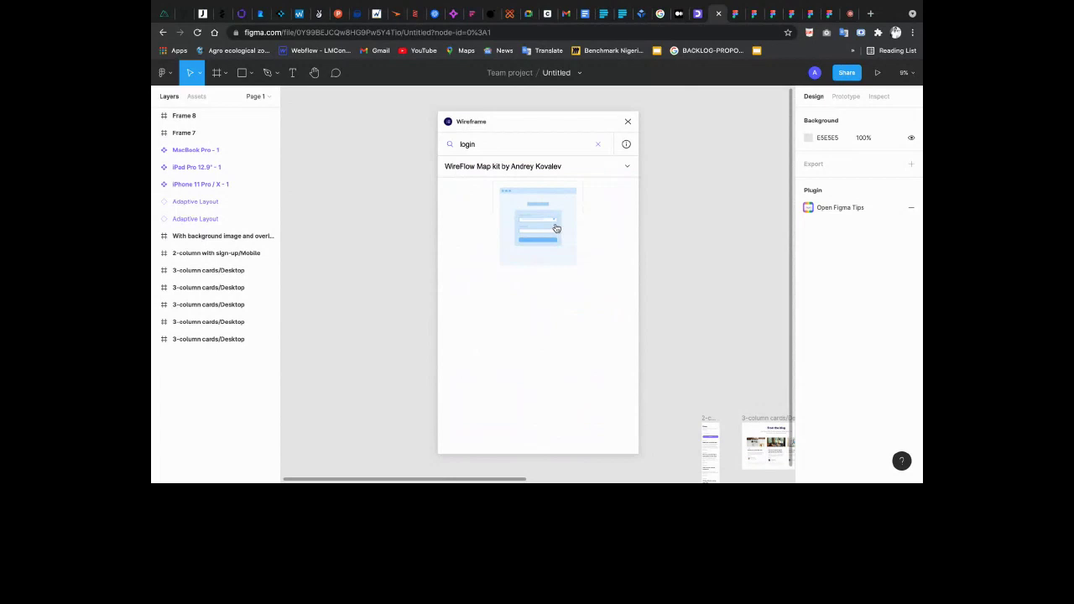
left_click(556, 229)
Replace the contents of Frame 8 with the inserted login wireframe
left_click(720, 173)
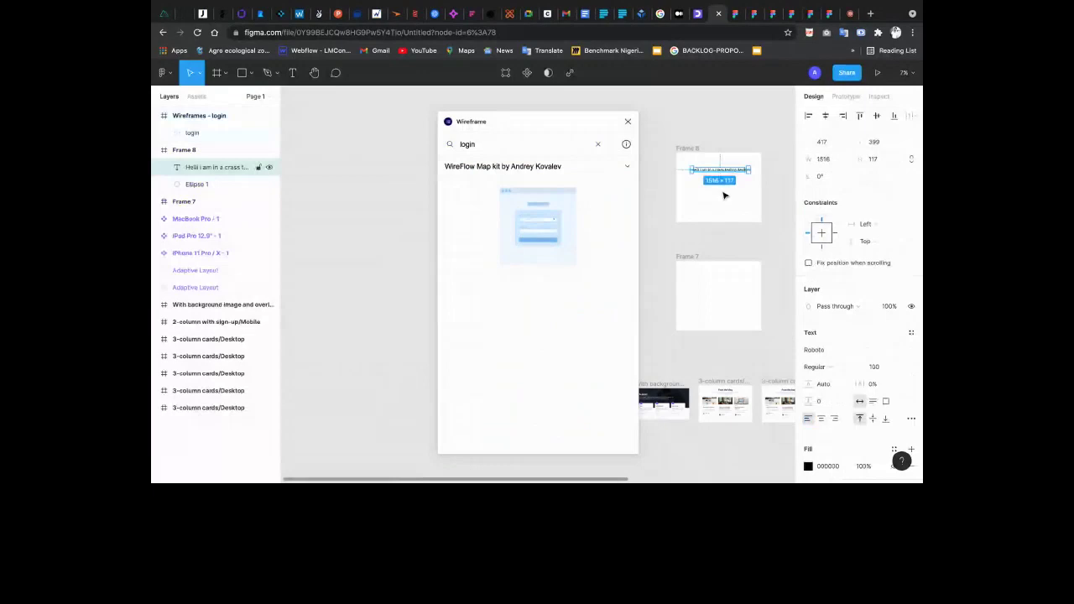
left_click_drag(724, 195, 669, 202)
scroll(696, 223, "up", 1)
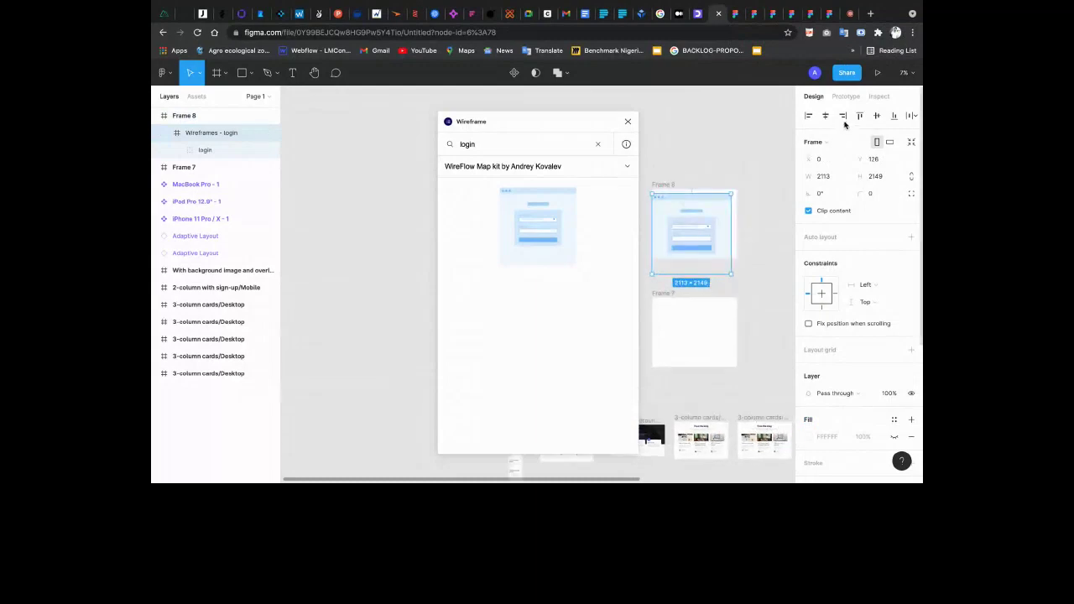
Enlarge the login wireframe to 2274 × 2313 to span the width of Frame 8 and align it to the frame's top edge
left_click(859, 115)
left_click_drag(731, 217, 737, 217)
left_click(859, 116)
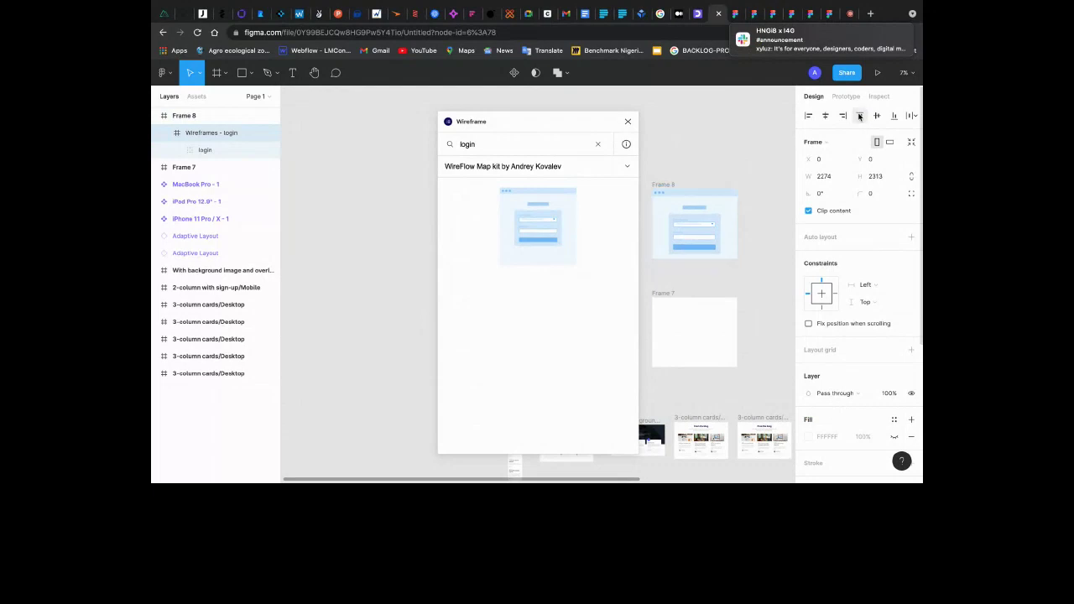
scroll(705, 231, "up", 2)
scroll(705, 230, "up", 2)
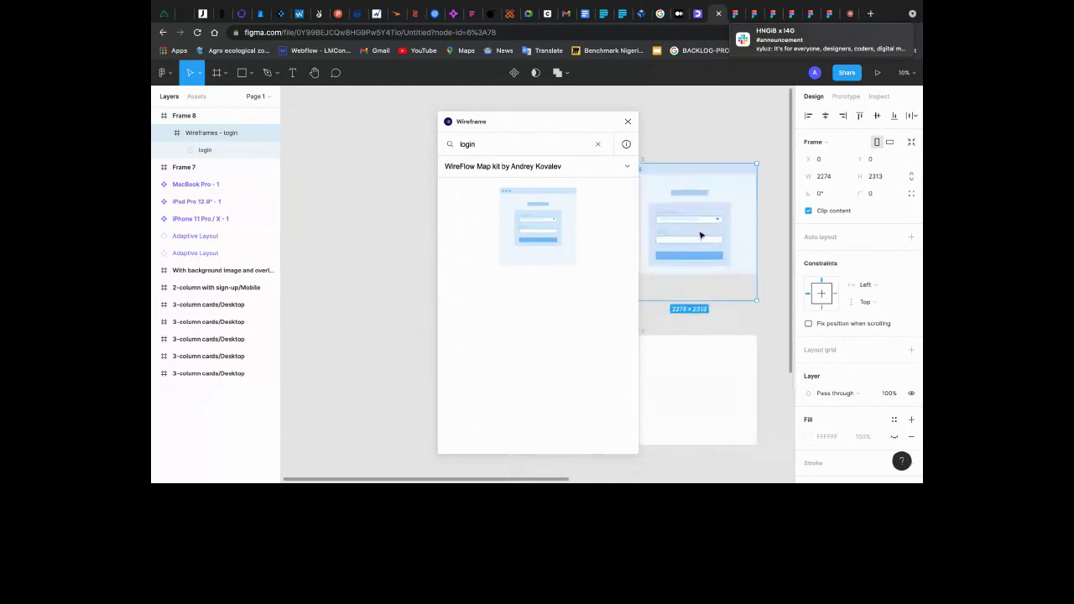
Search the WireFlow Map kit for "hero" and for "header" wireframes
double_click(480, 150)
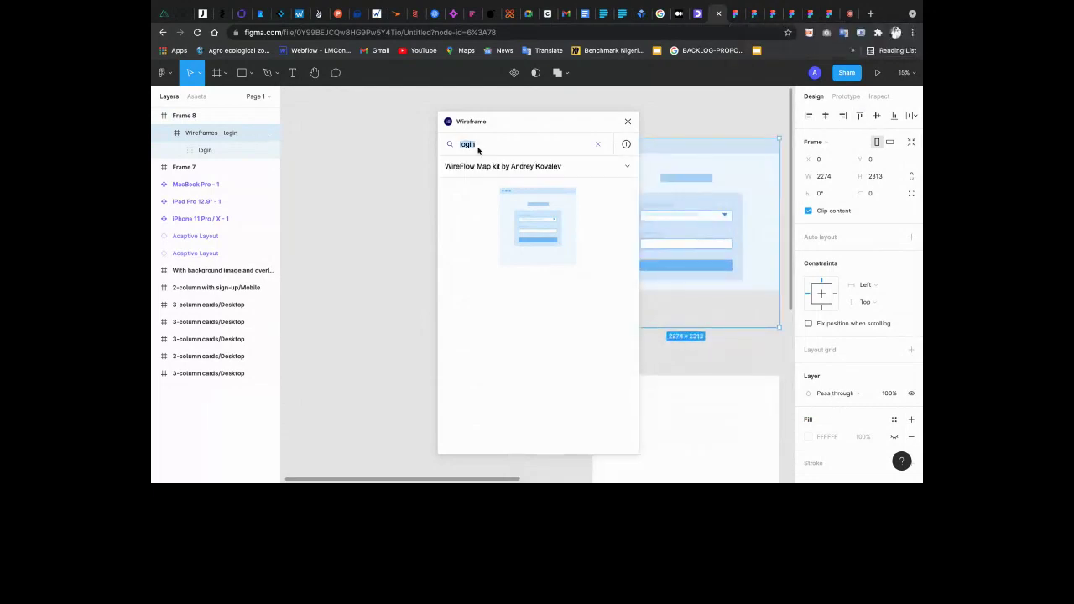
type("her")
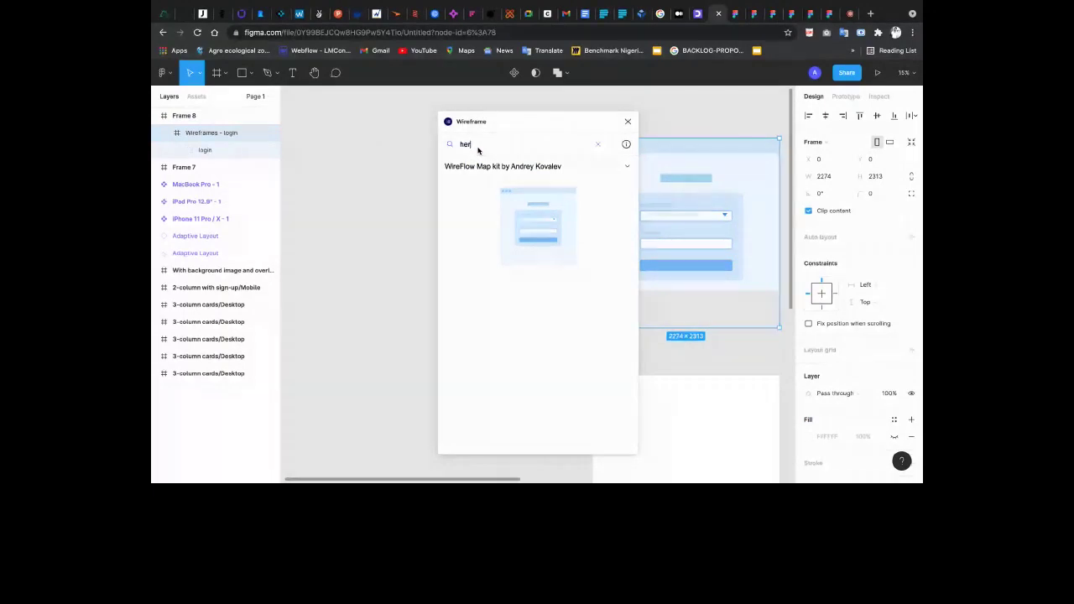
type("o")
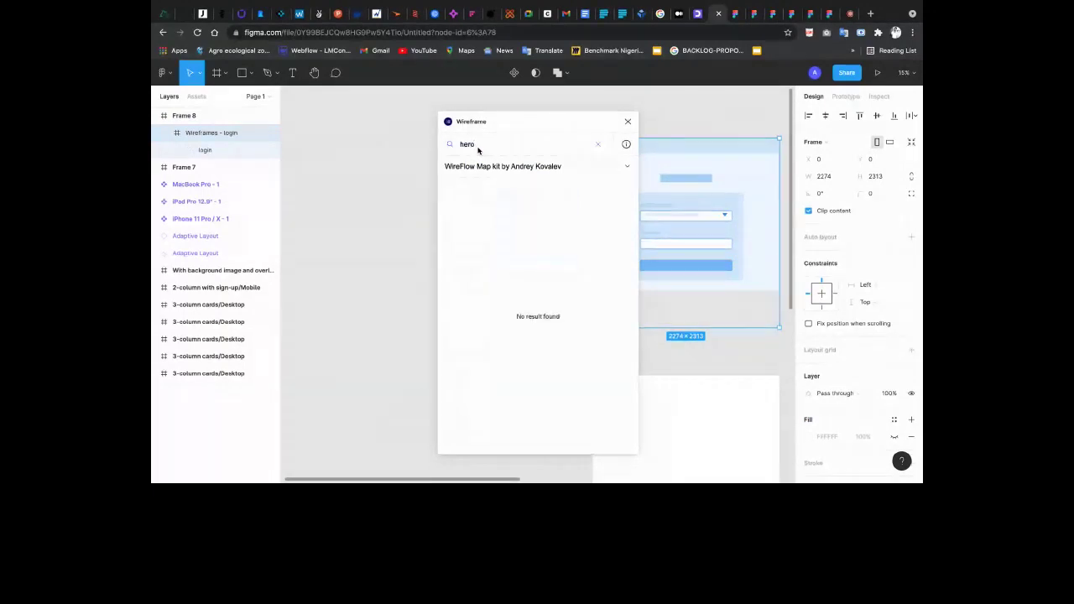
type("er")
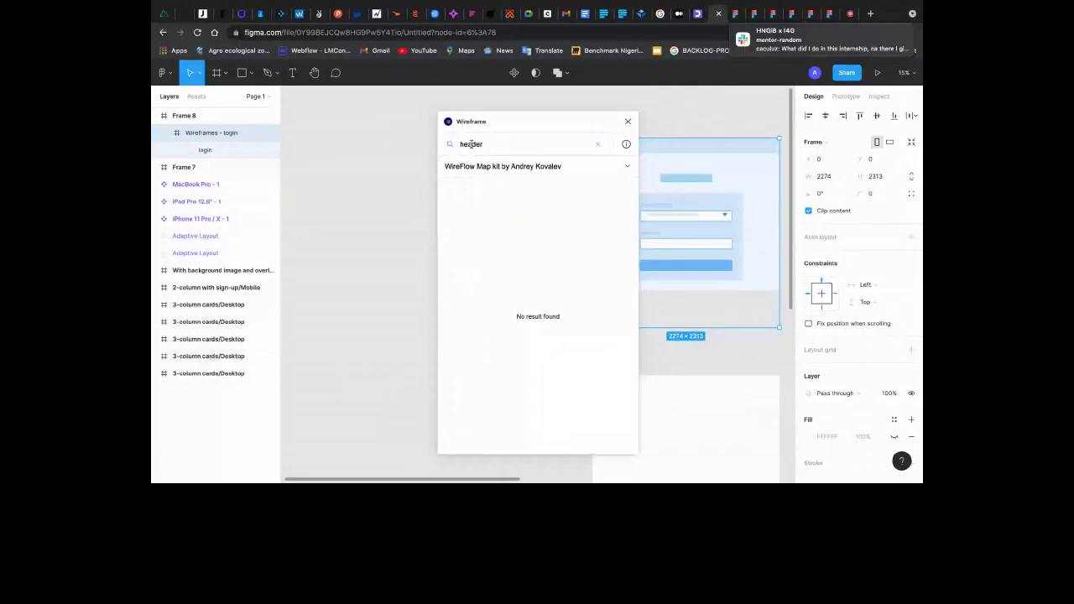
double_click(472, 145)
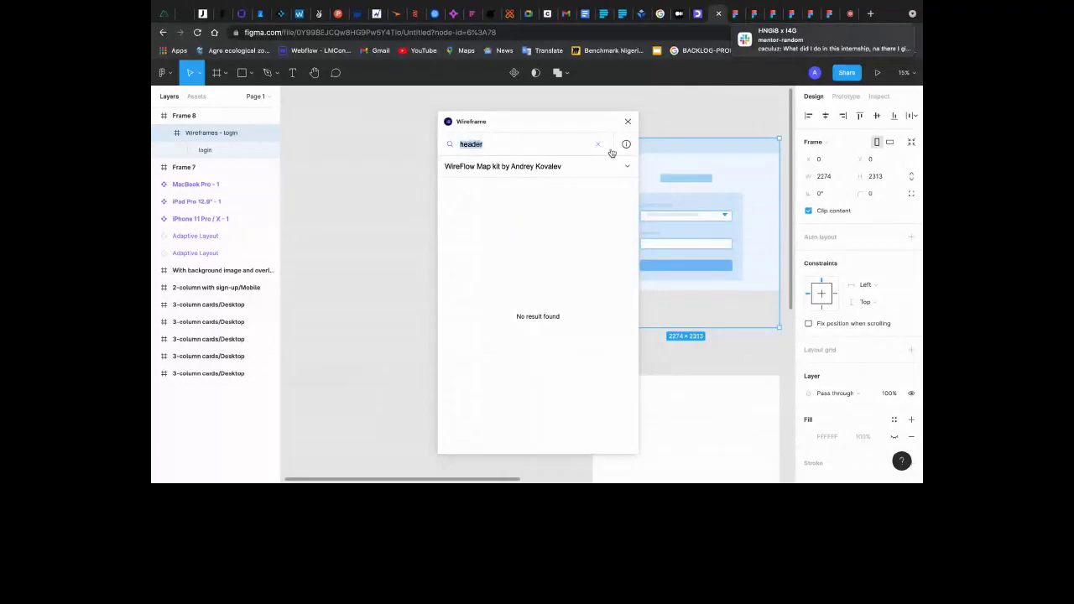
Review the list of available wireframe kits, keep the WireFlow Map kit and search it for "sign"
left_click(625, 168)
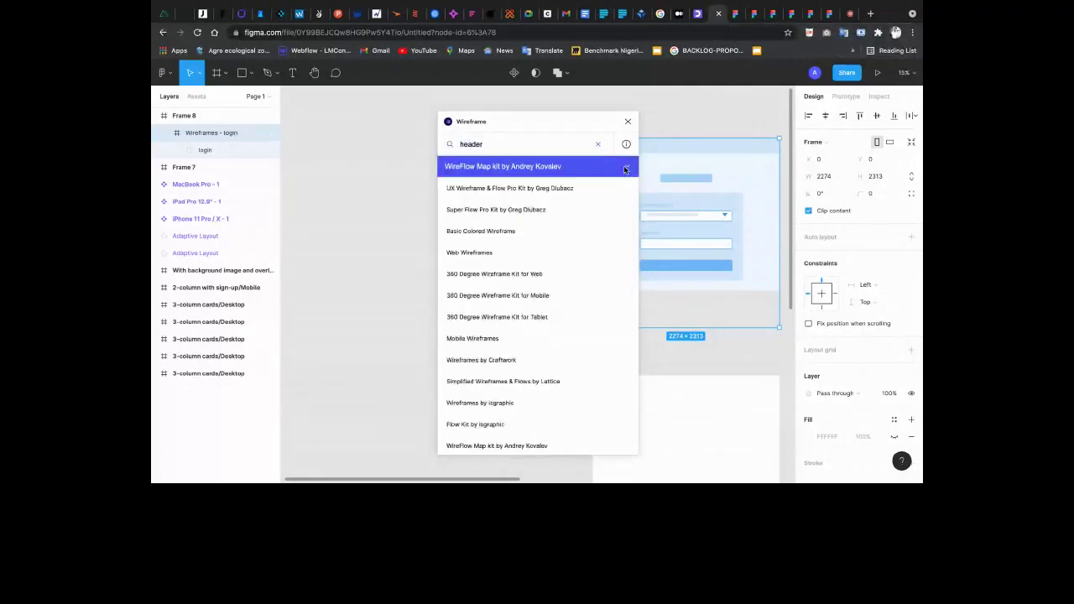
scroll(581, 325, "down", 1)
scroll(580, 325, "up", 1)
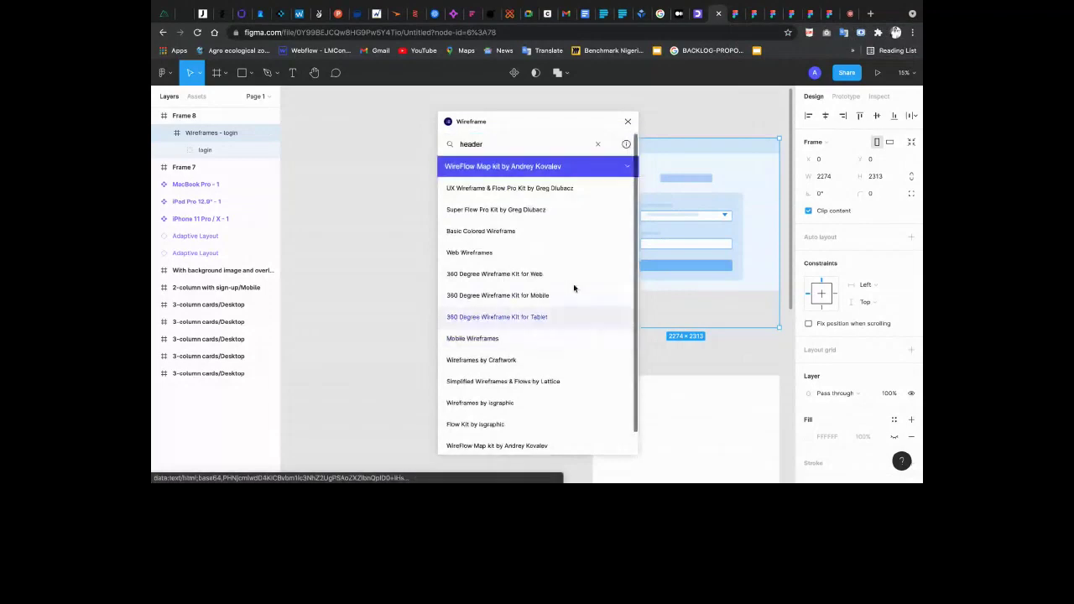
left_click(629, 166)
double_click(473, 143)
type("sign")
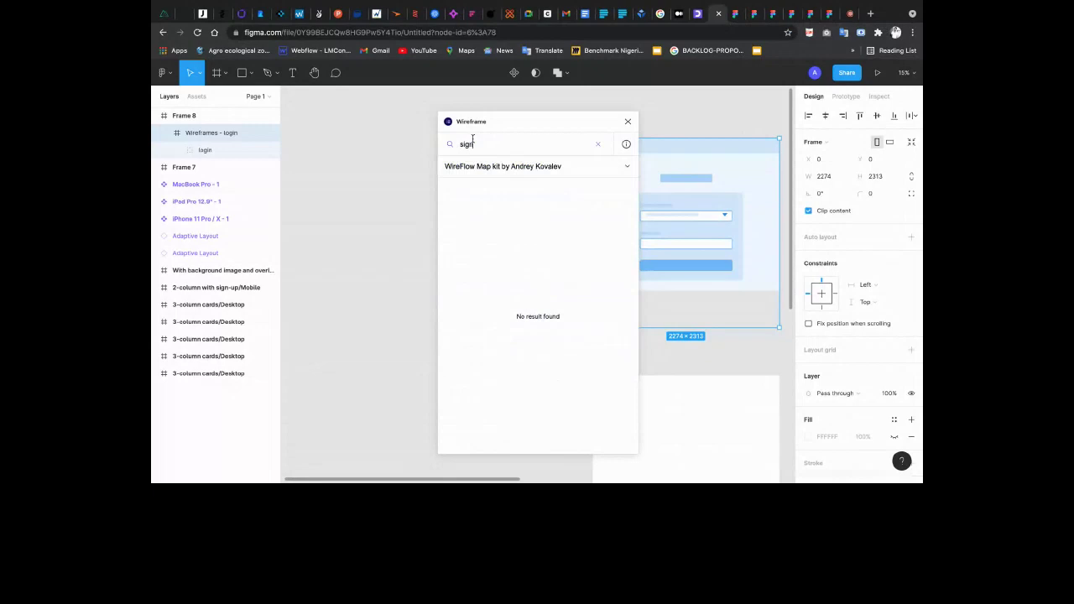
View the Wireframe plugin's information page, close the plugin and deselect the login wireframe
left_click(628, 167)
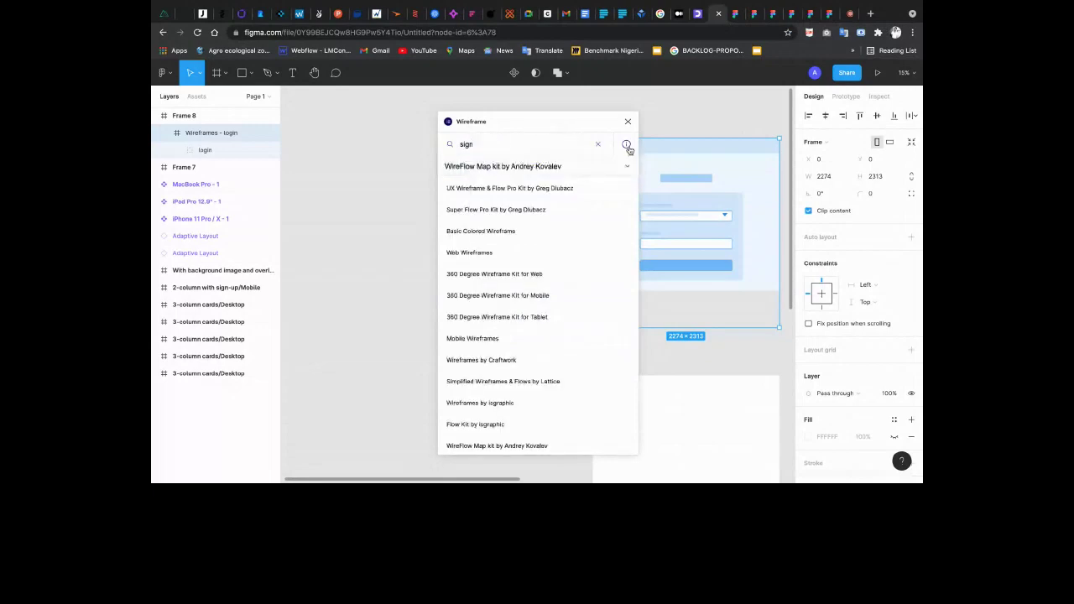
left_click(626, 144)
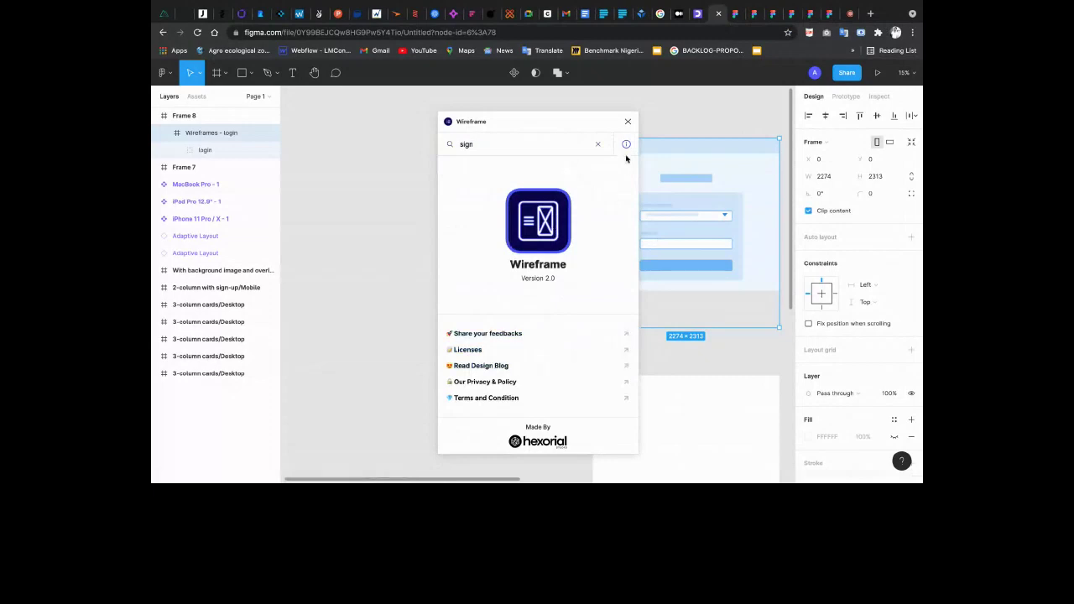
left_click(628, 121)
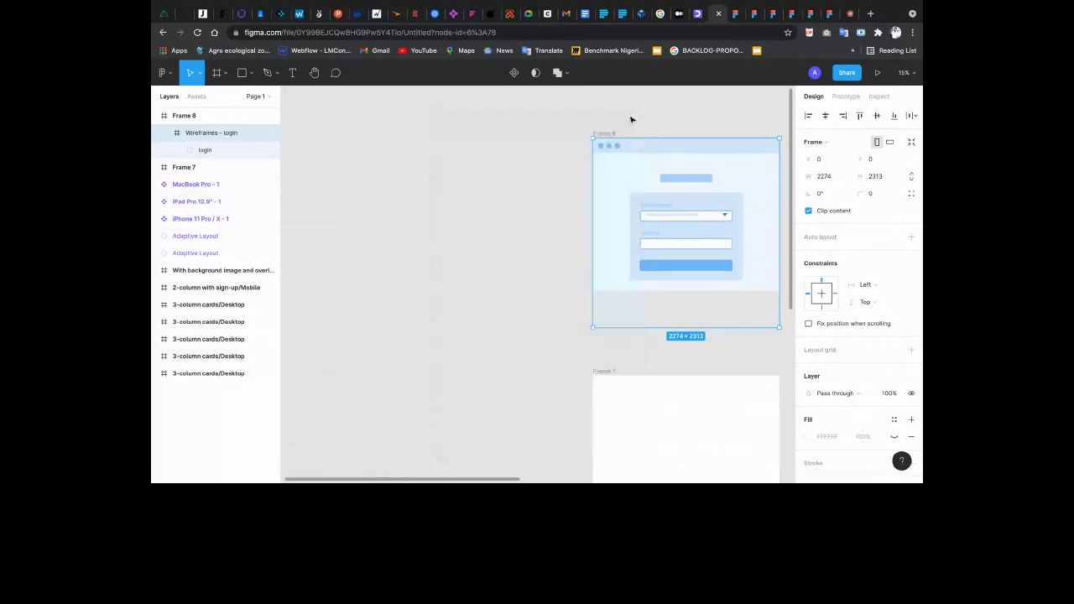
left_click(579, 154)
Look over the whole page, examining the login wireframe in Frame 8, the blank Frame 7, the device frames and the card sections
key("shift+1")
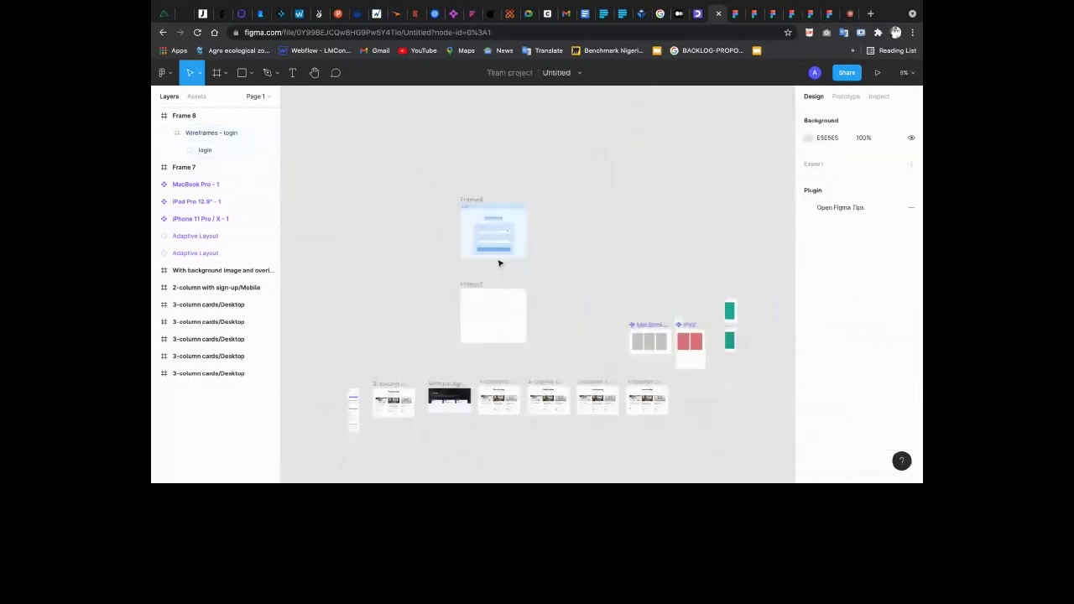
scroll(495, 273, "up", 2)
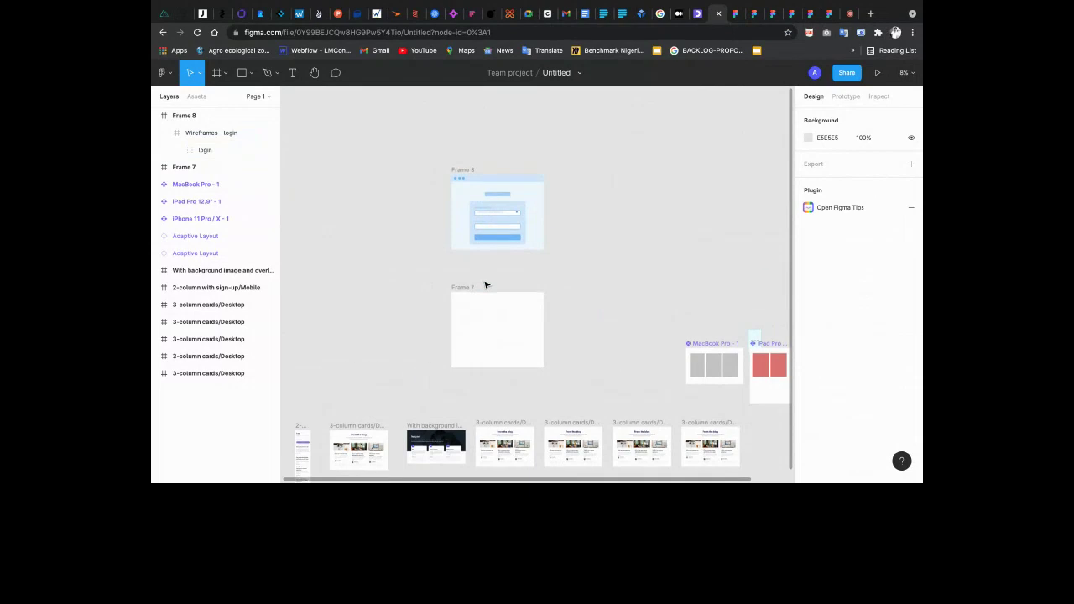
scroll(485, 286, "down", 3)
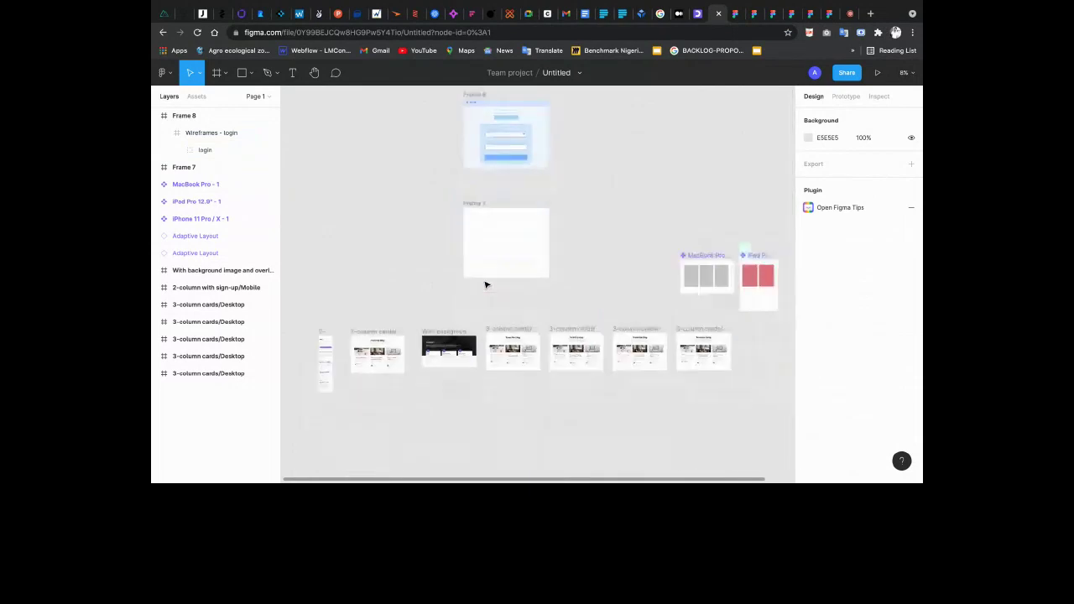
scroll(486, 286, "down", 3)
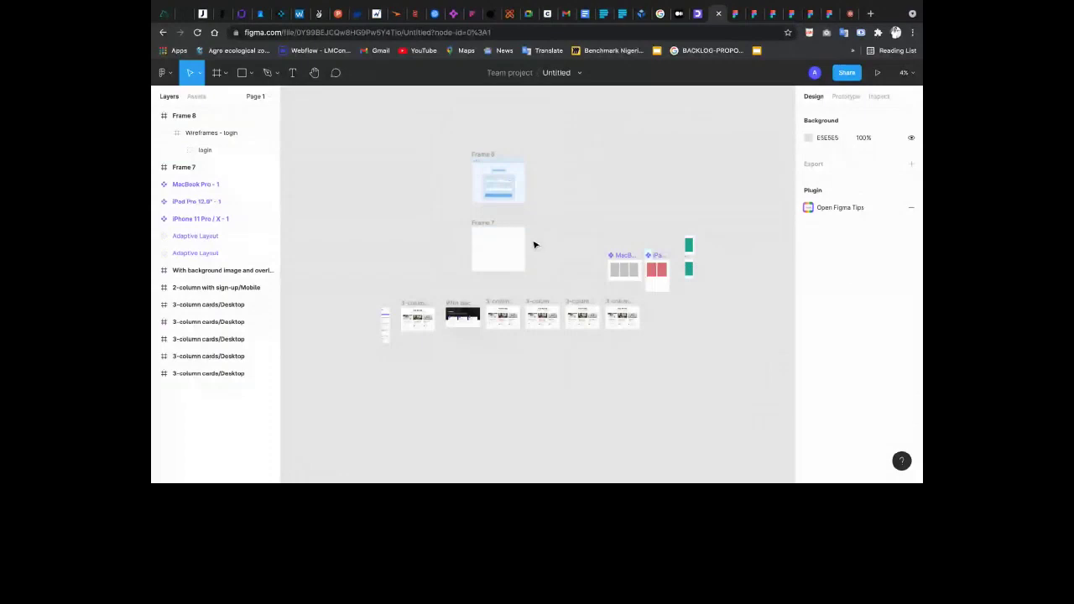
scroll(495, 173, "up", 5)
left_click(511, 168)
scroll(424, 142, "down", 2)
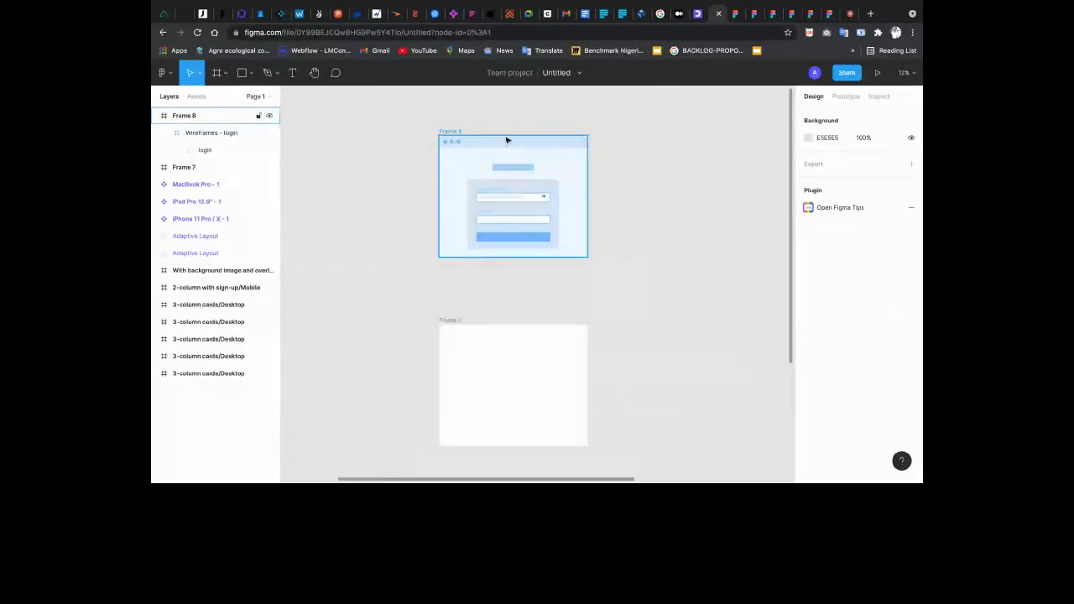
left_click(542, 124)
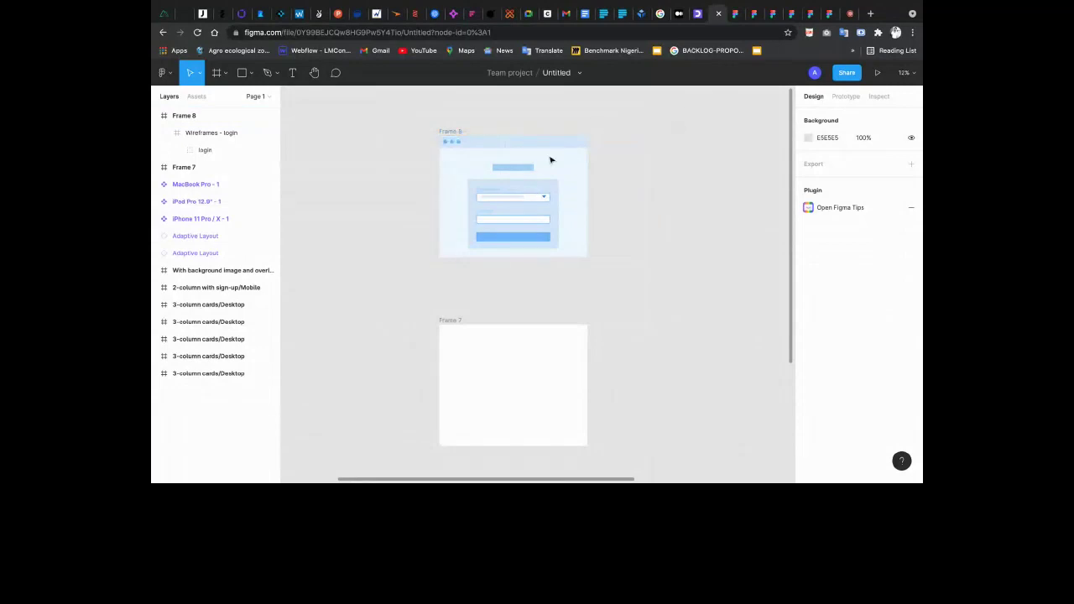
scroll(663, 236, "down", 4)
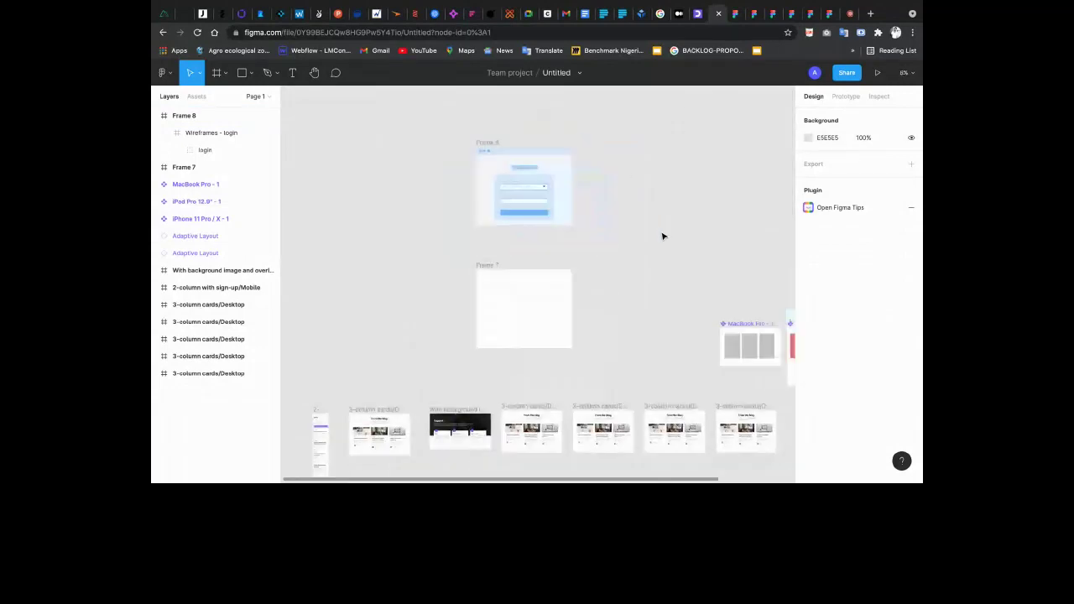
scroll(663, 236, "right", 3)
scroll(663, 236, "down", 1)
scroll(663, 236, "down", 3)
scroll(663, 236, "right", 1)
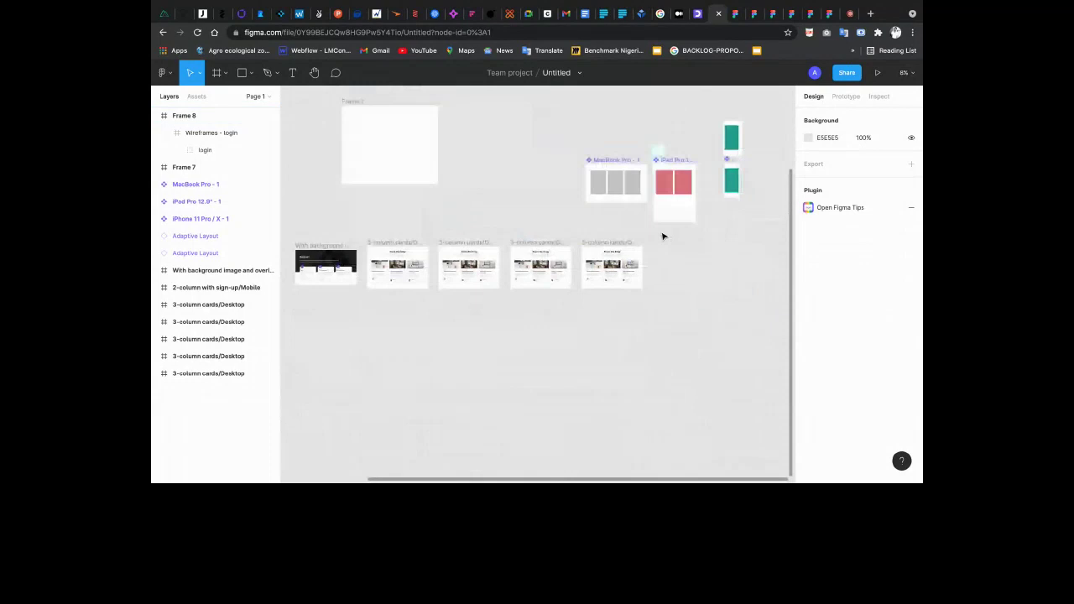
scroll(538, 272, "up", 5)
scroll(538, 271, "down", 3)
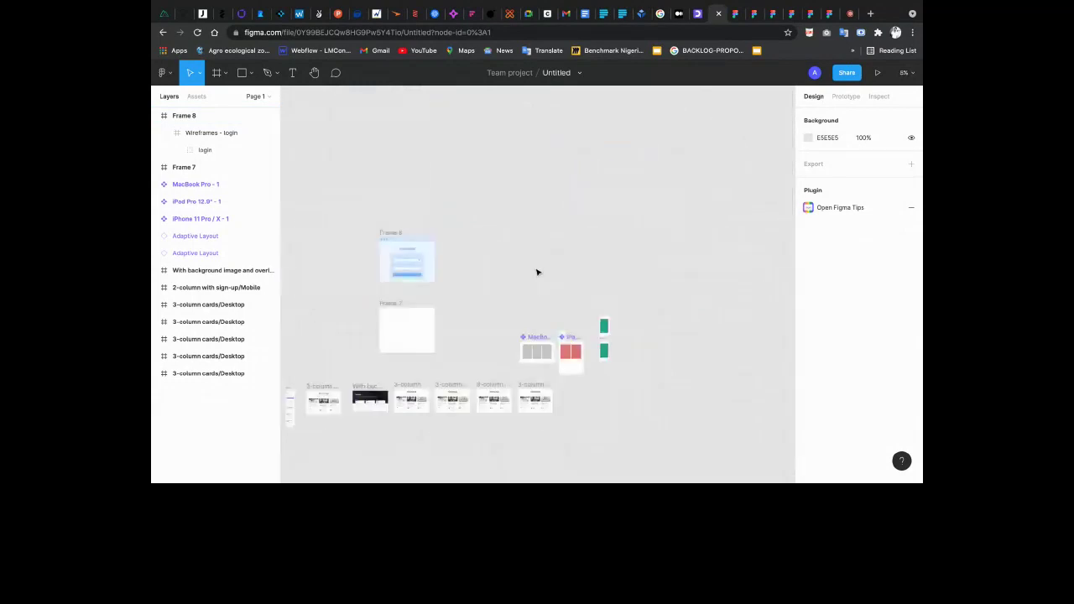
scroll(541, 375, "up", 3)
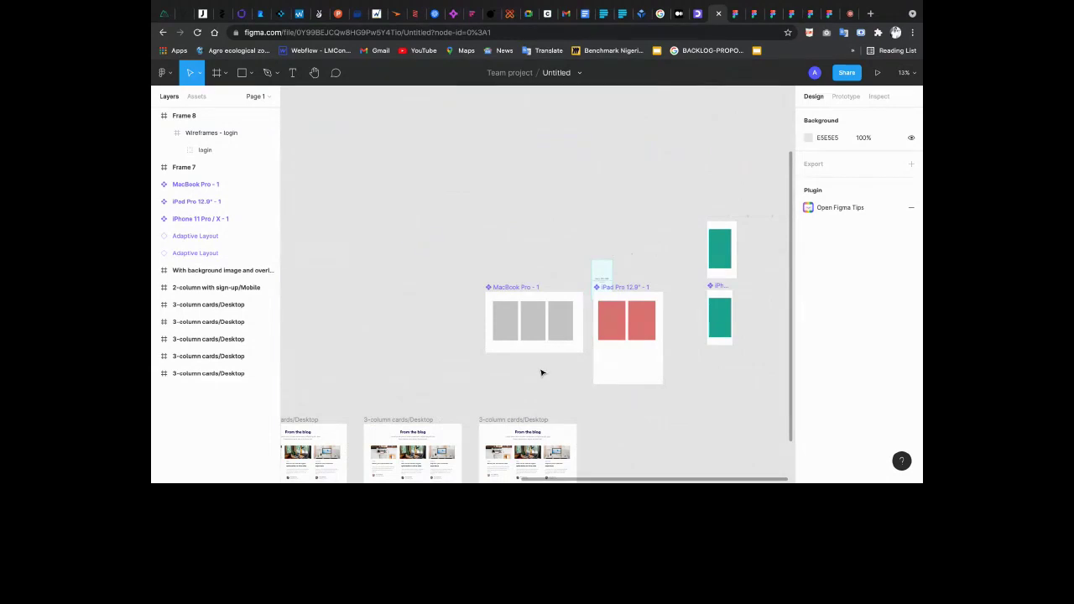
Choose the first eleven images in Downloads, from the screencapture file through My signature.png, to place on an empty canvas area
scroll(493, 310, "up", 10)
scroll(493, 309, "left", 5)
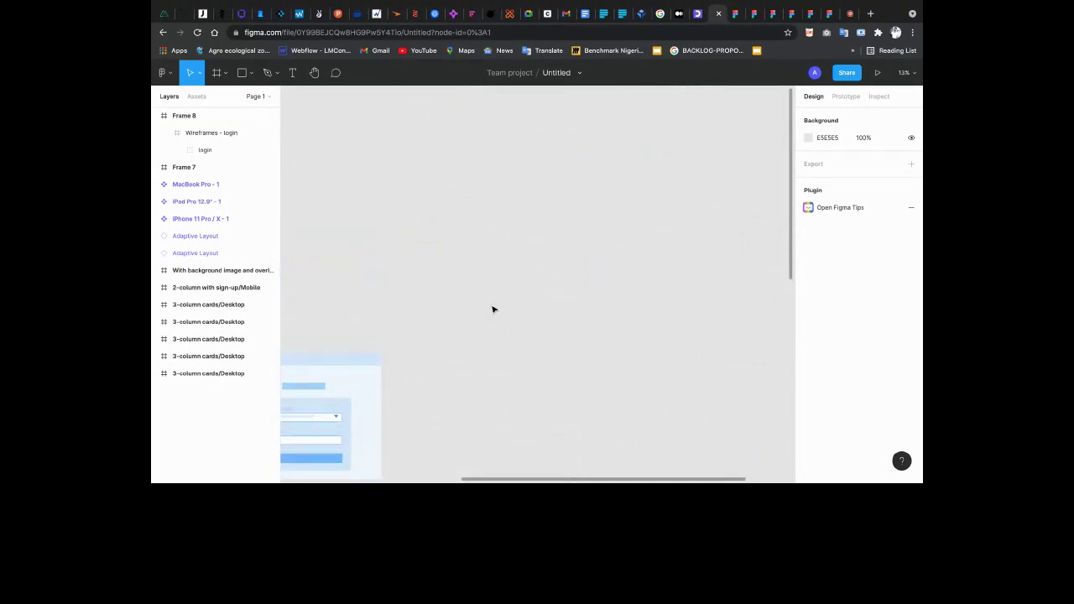
key("super+shift+k")
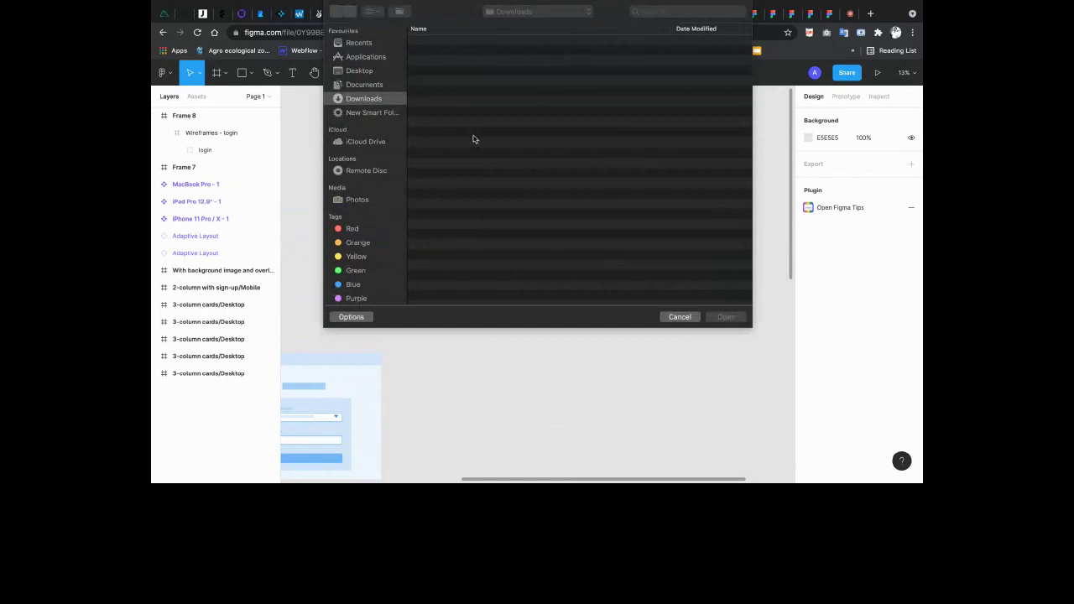
left_click_drag(468, 44, 457, 149)
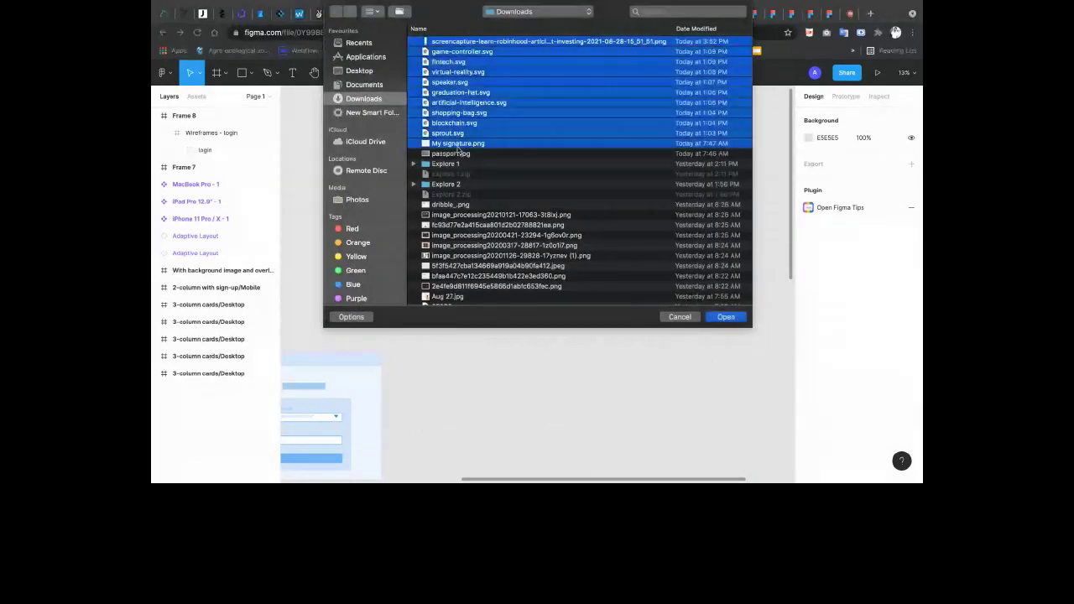
key("Return")
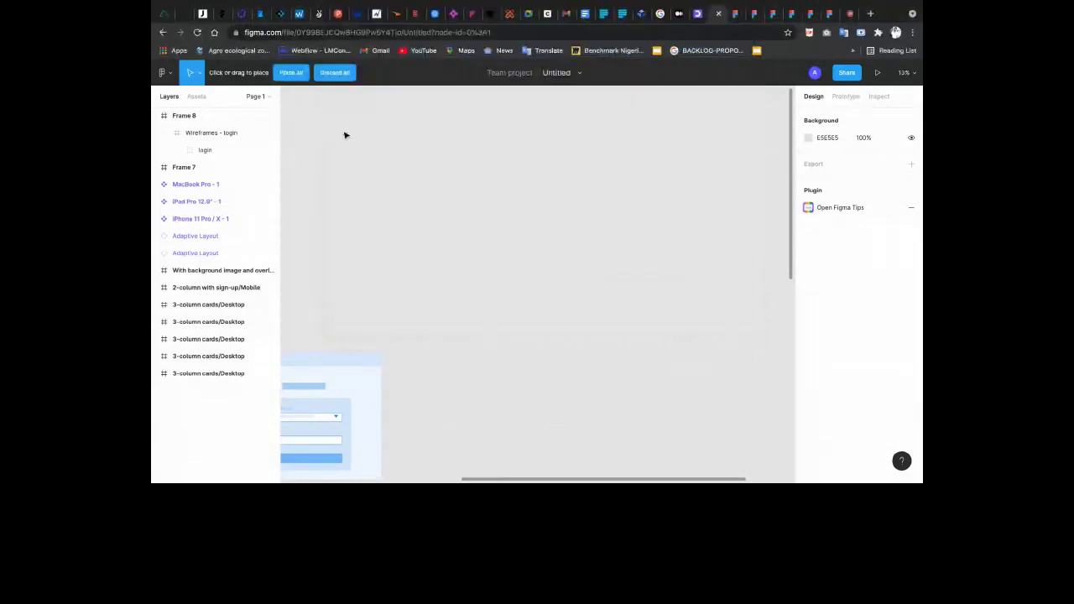
Place the signature, sprout, blockchain, shopping bag and artificial intelligence images one by one on the canvas, and place all remaining images together
left_click(442, 209)
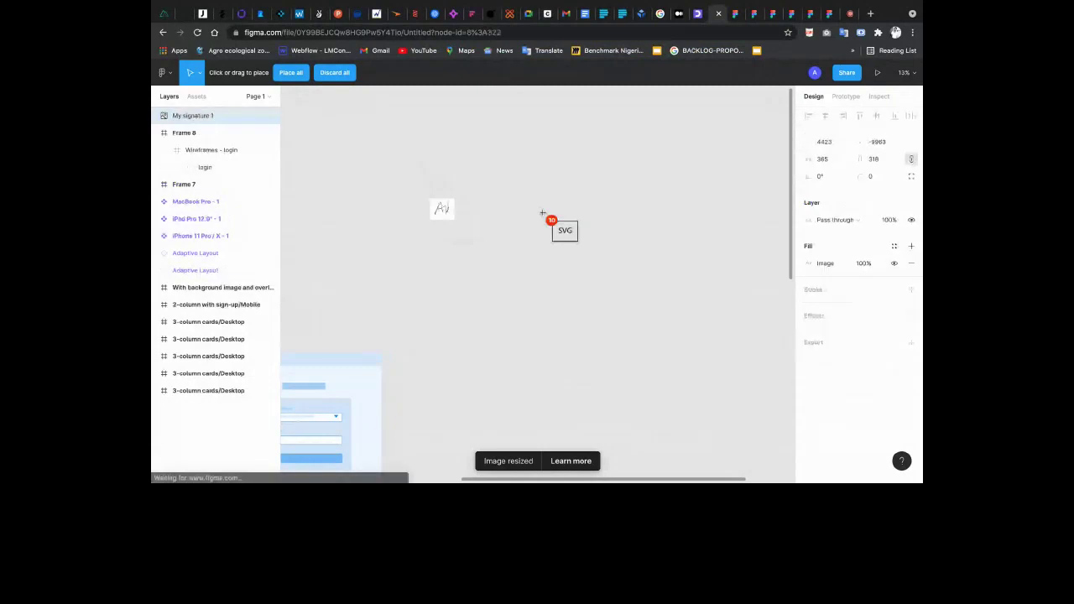
left_click(518, 214)
left_click(624, 222)
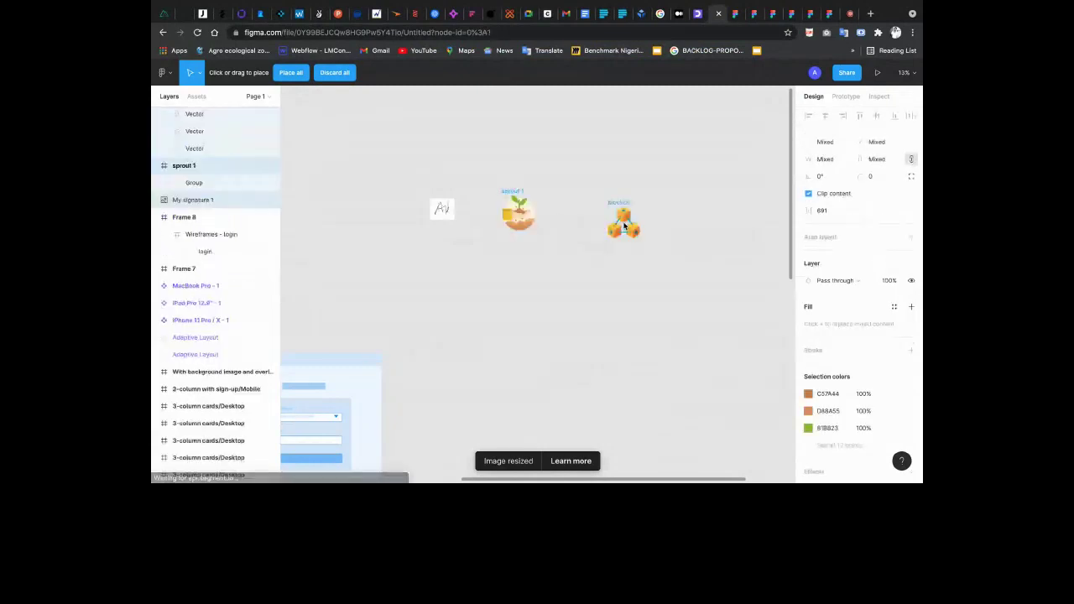
scroll(624, 223, "down", 5)
left_click(621, 218)
left_click(734, 211)
scroll(740, 214, "right", 2)
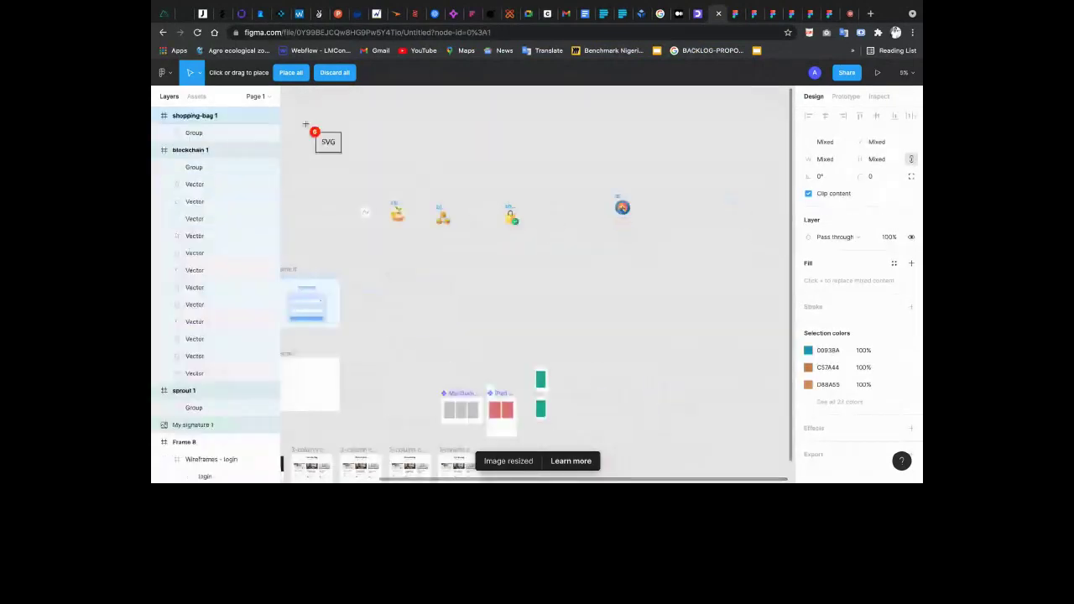
left_click(295, 75)
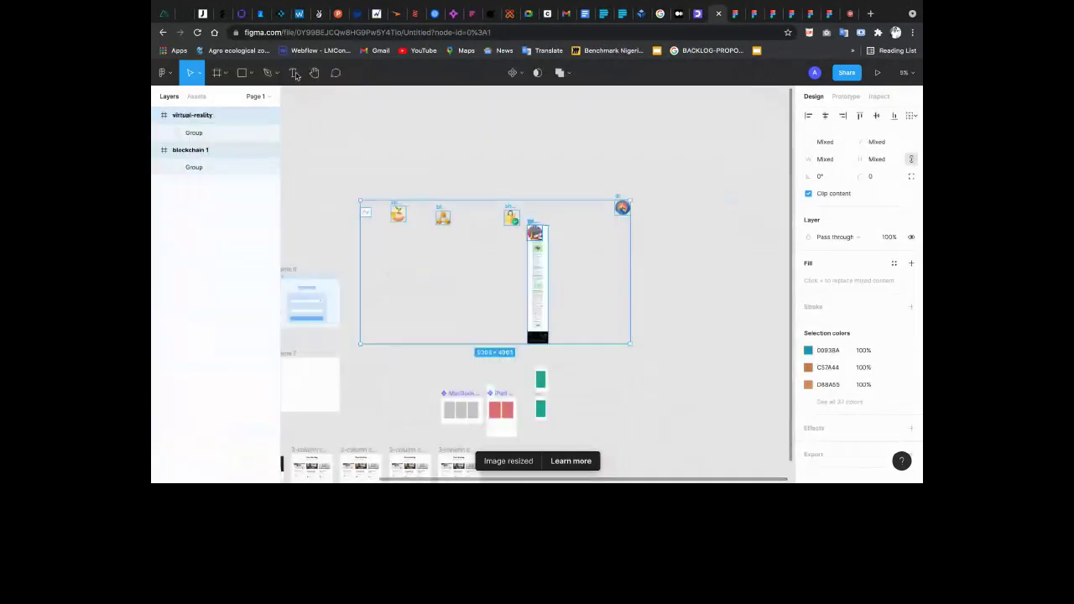
Align the placed images to their top edges, distribute them horizontally and set their spacing to 100
left_click(860, 116)
left_click(910, 116)
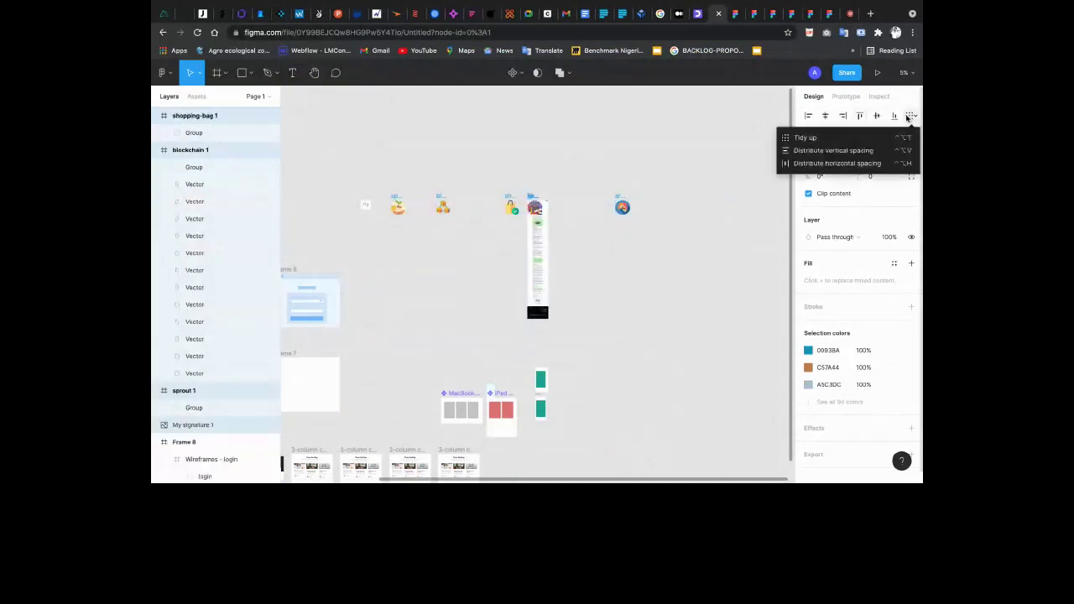
left_click(839, 166)
left_click(831, 211)
type("100")
key("Return")
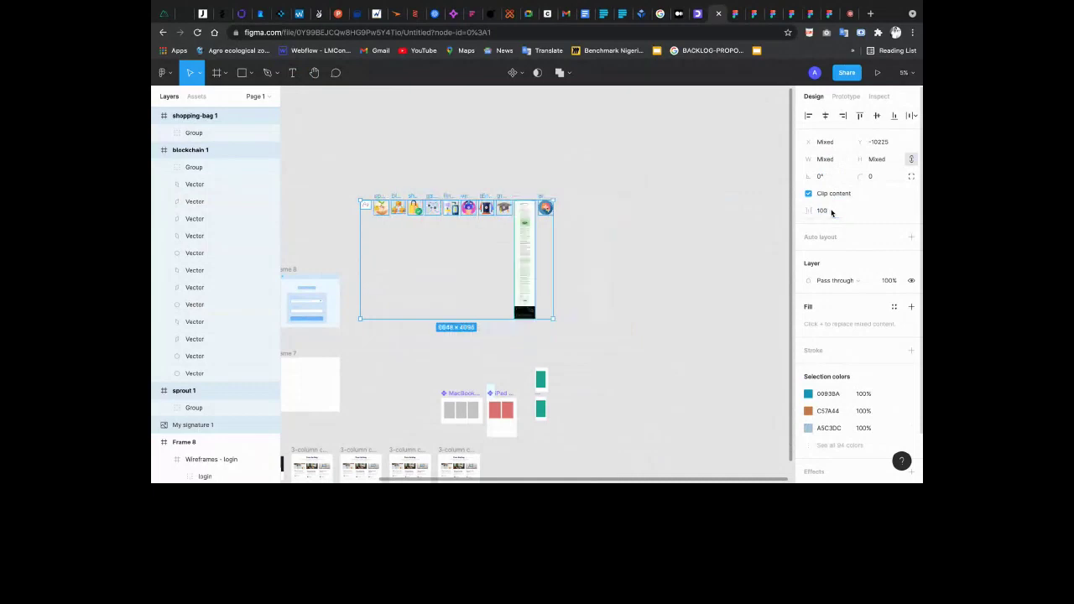
Select the whole row of placed images and delete it from the canvas
left_click(474, 173)
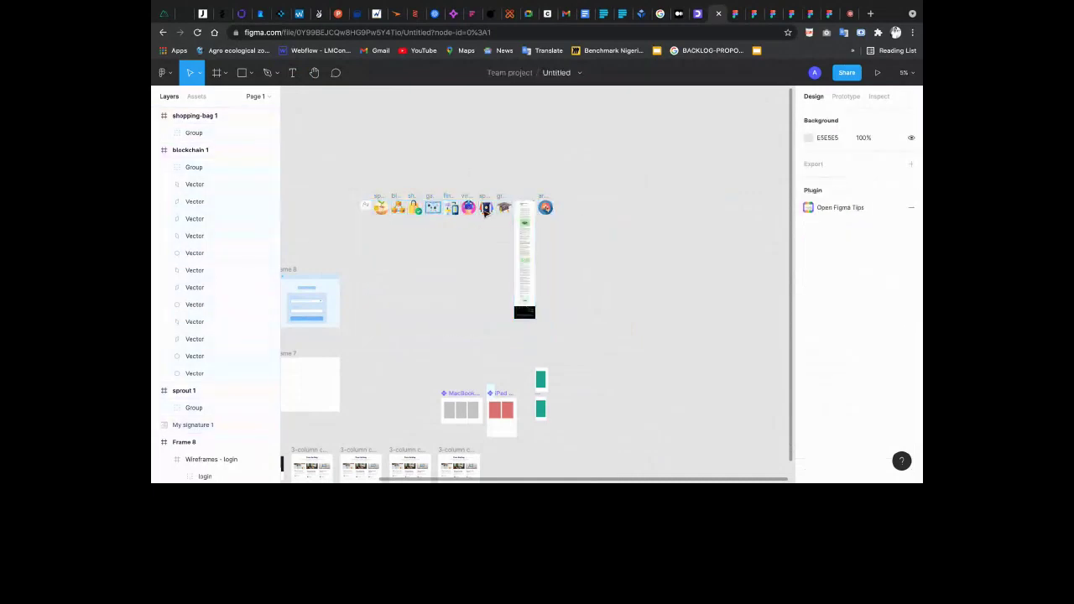
left_click_drag(332, 185, 563, 256)
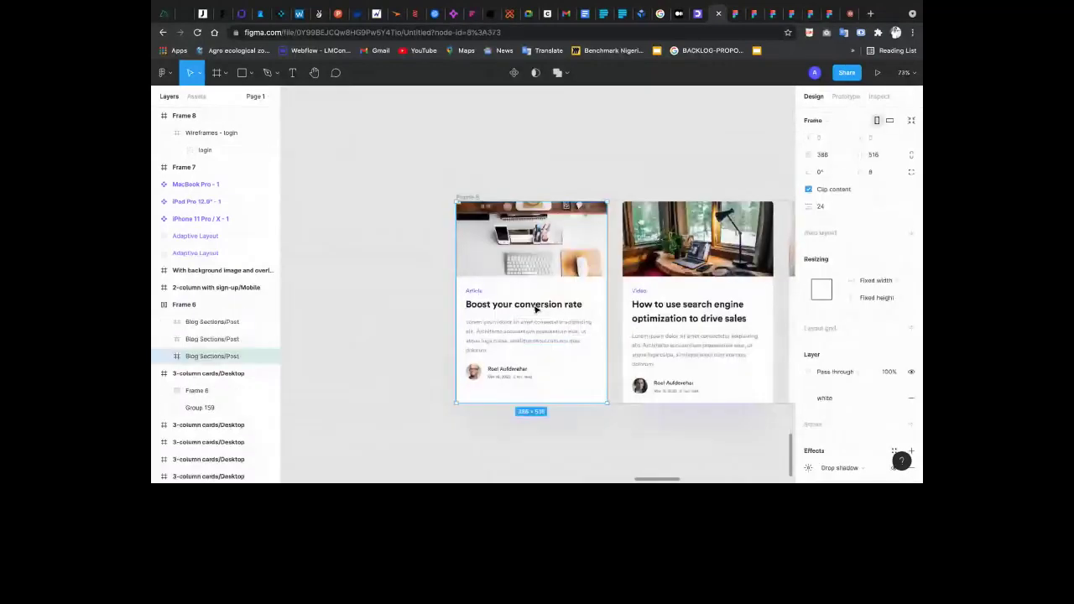
Directly select the first card's title, the third card's title, and the third card's preview text without opening their groups
scroll(535, 309, "down", 3)
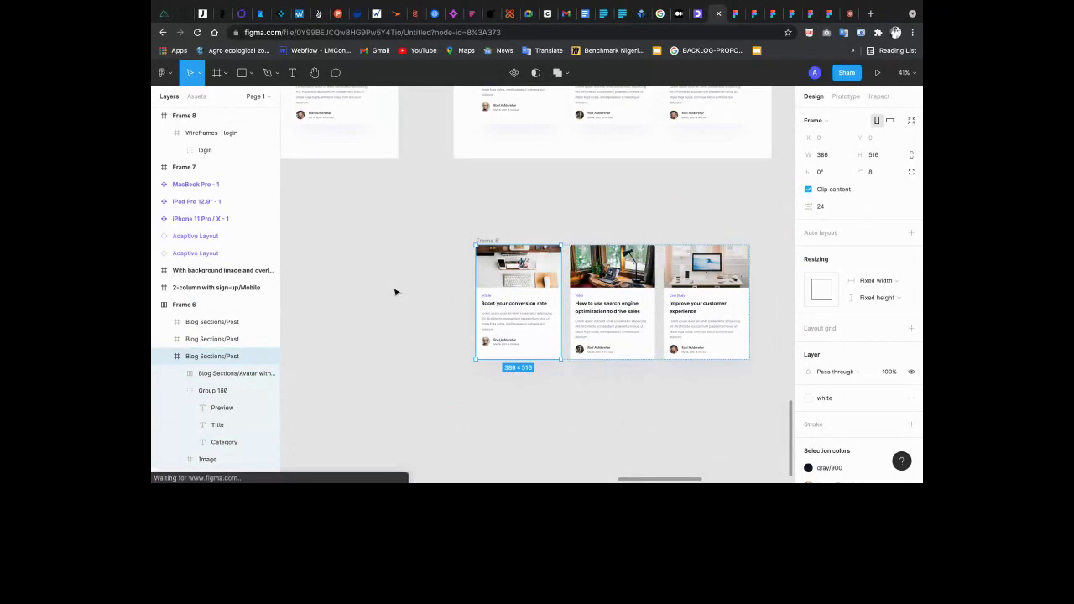
left_click(545, 305)
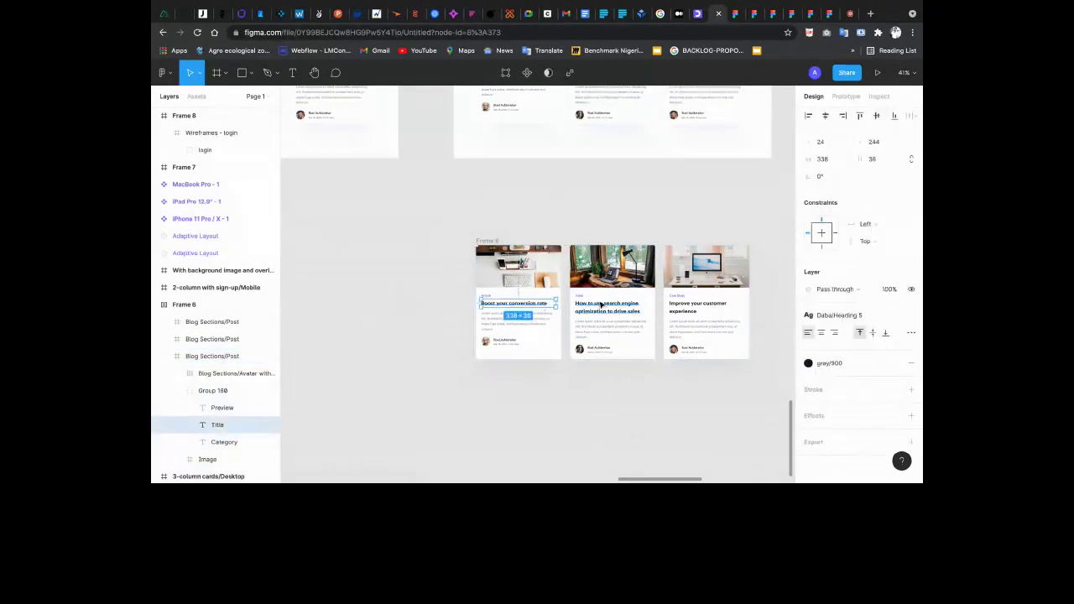
left_click(698, 305)
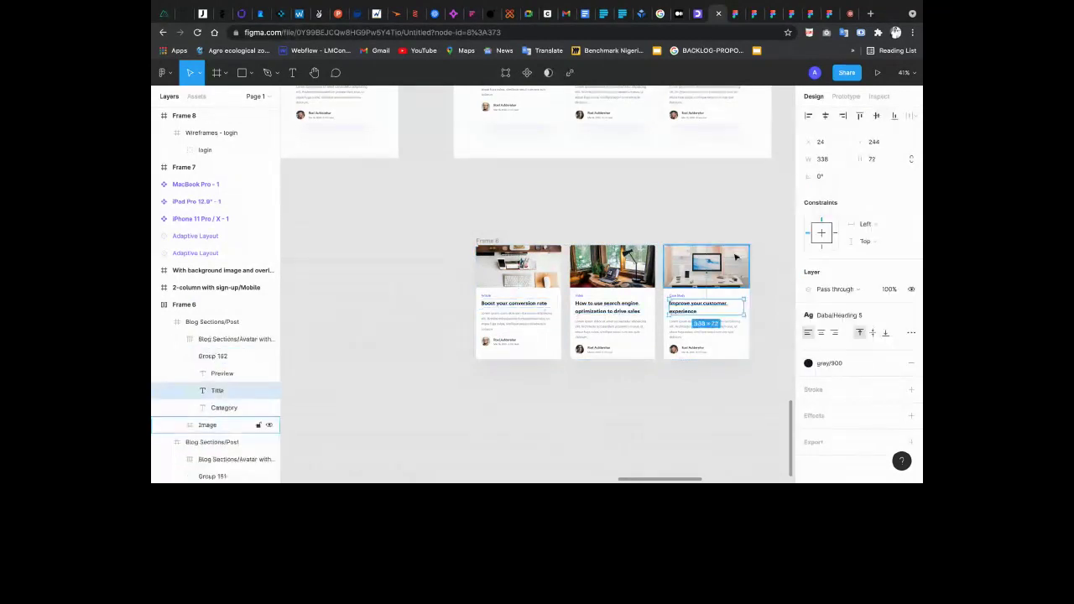
left_click(719, 335)
scroll(719, 335, "up", 5)
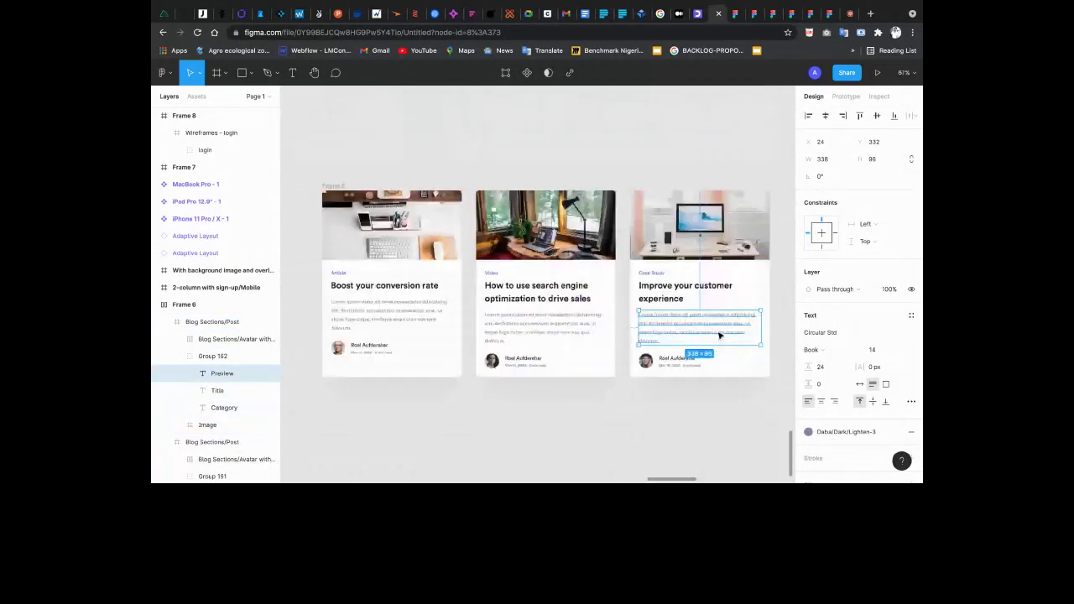
Duplicate the third card's title, move the copy just below the original, and repeat the duplication twice at the same offset
left_click(659, 290)
key("super+d")
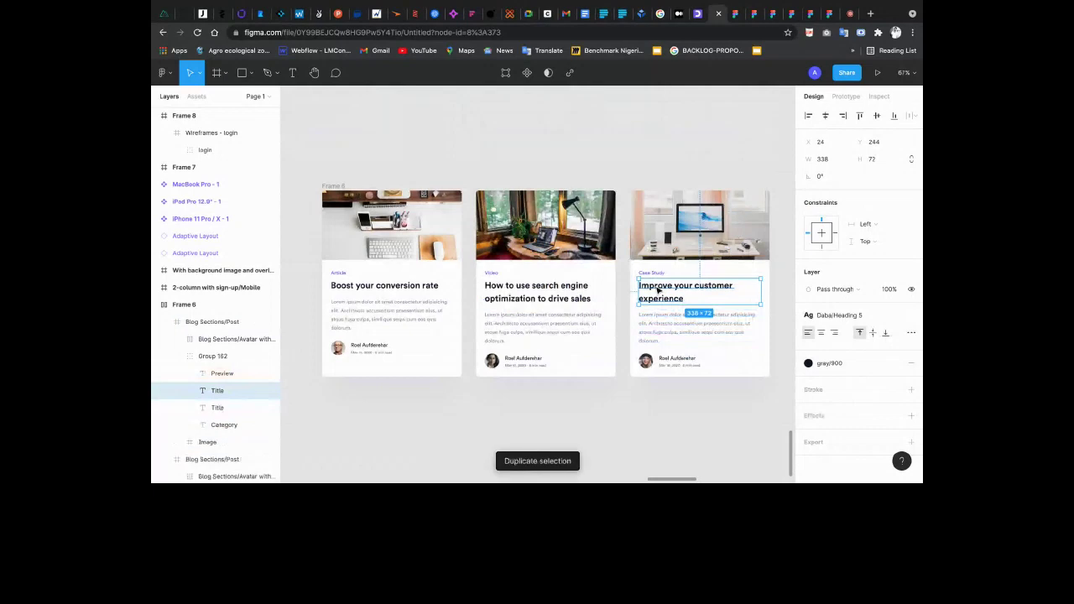
left_click_drag(658, 290, 658, 319)
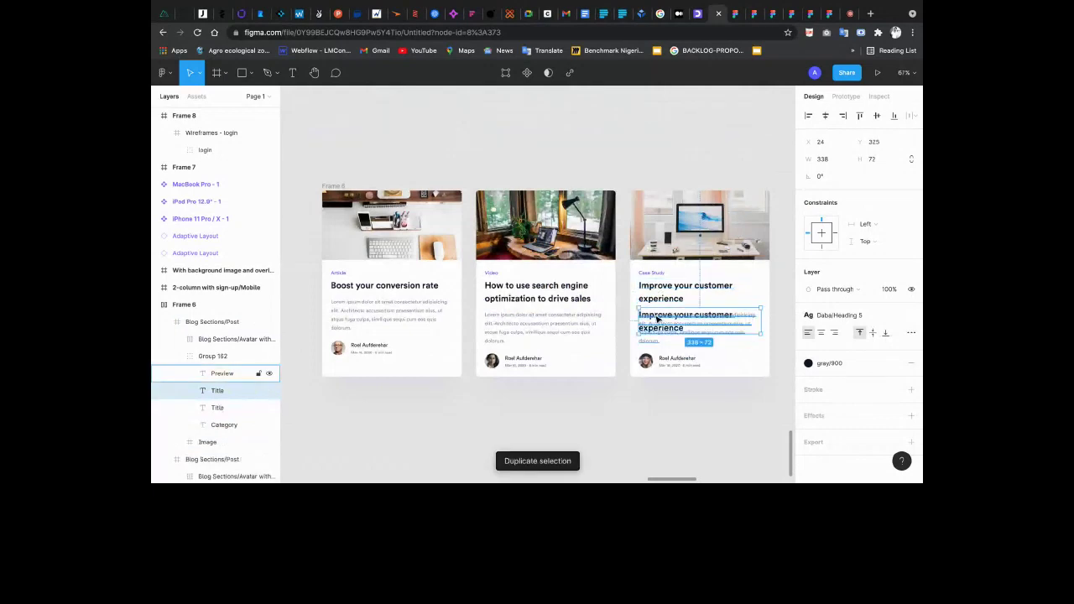
key("super+d")
key("super+d")
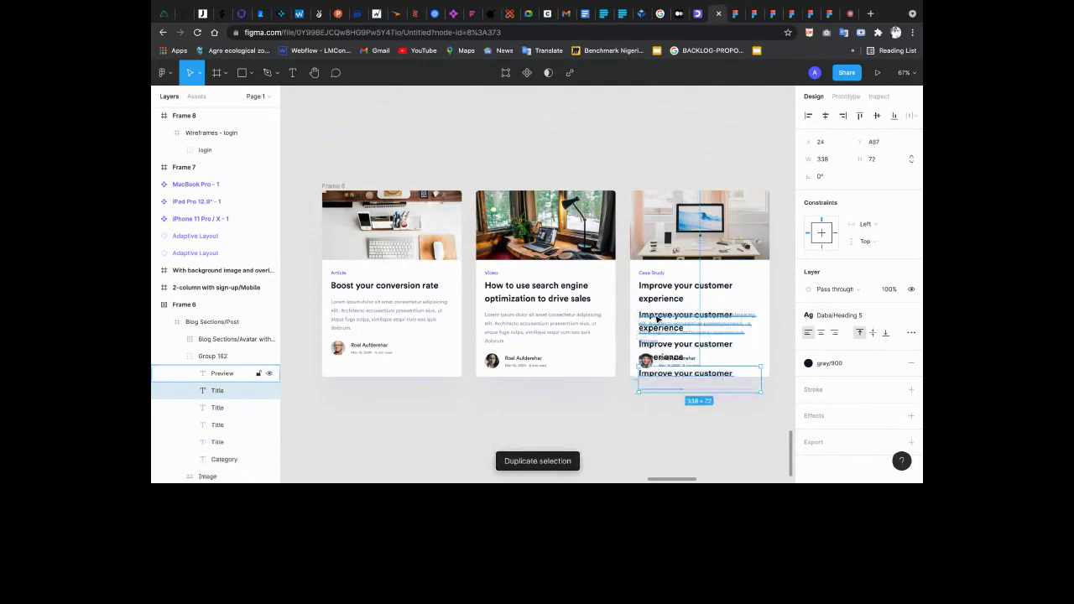
scroll(658, 319, "down", 5)
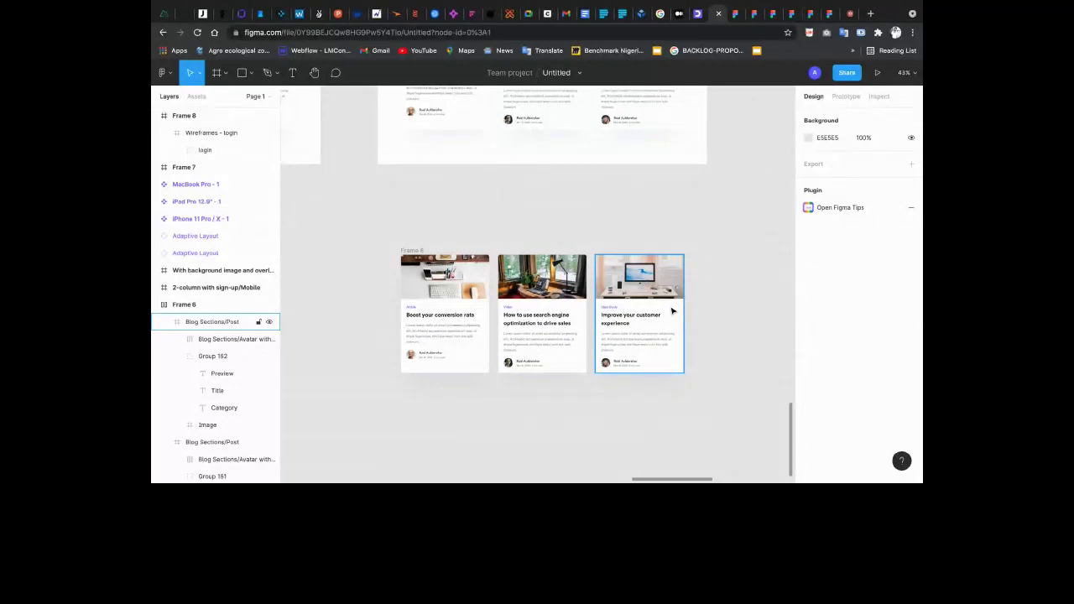
Create a MacBook Pro frame on an empty canvas area and extend its height to about 4094
scroll(672, 312, "down", 5)
scroll(671, 311, "down", 3)
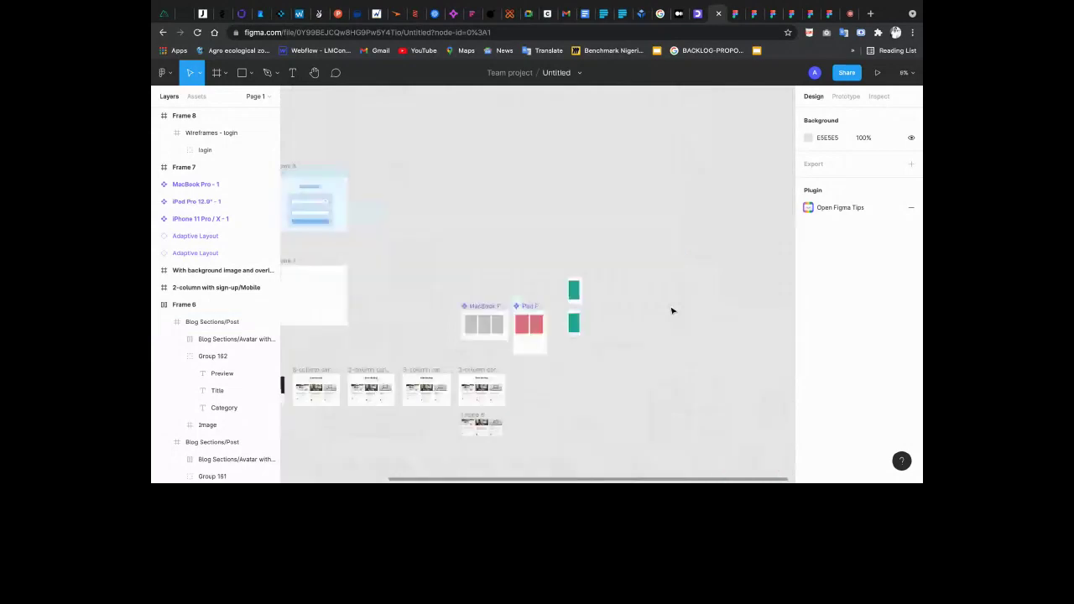
scroll(671, 312, "right", 10)
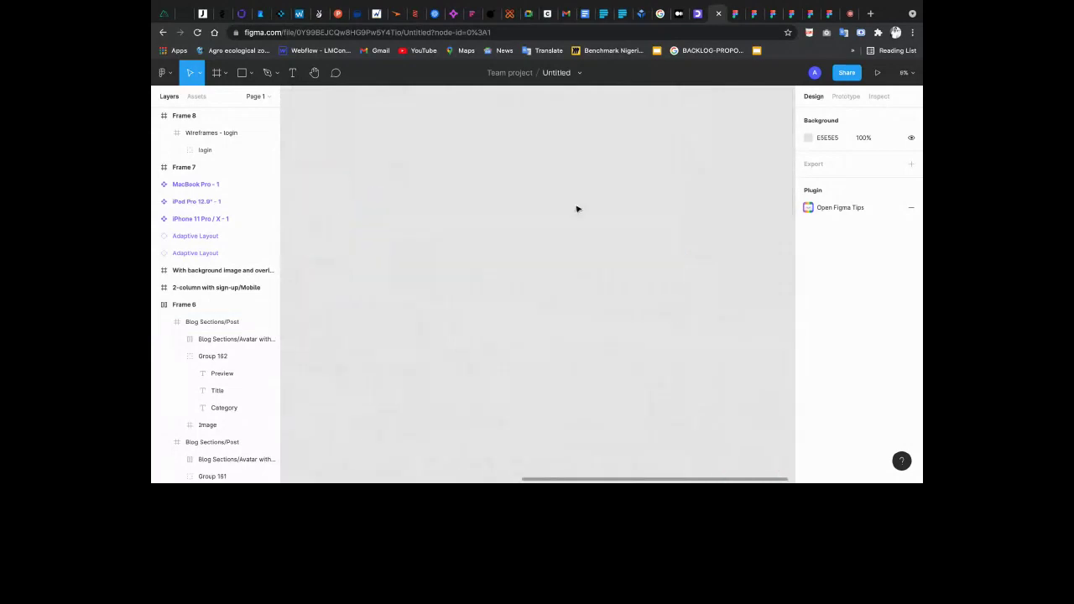
scroll(571, 200, "down", 3)
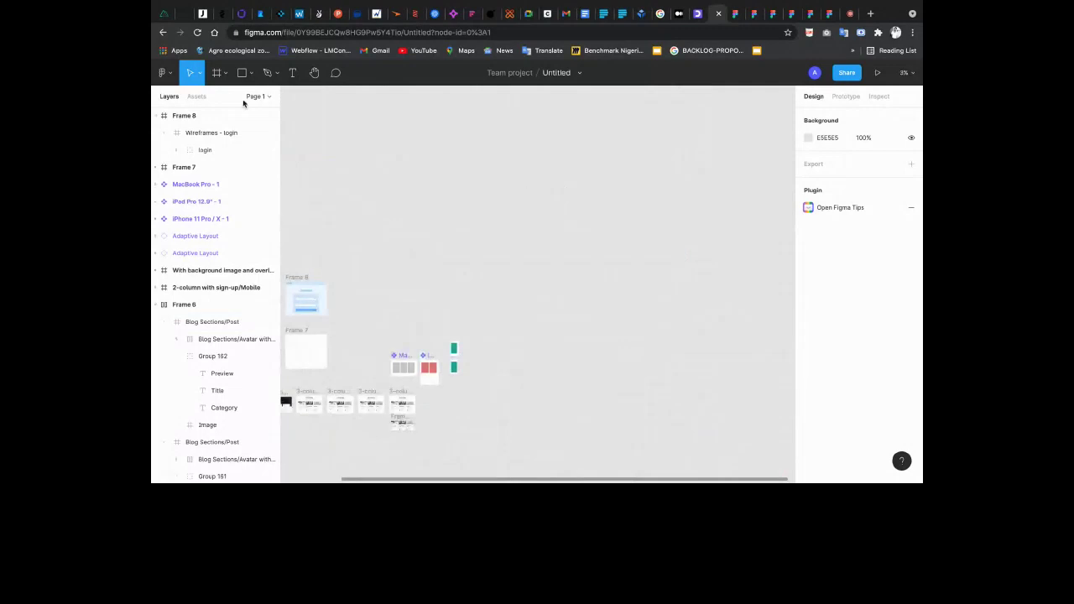
left_click(213, 80)
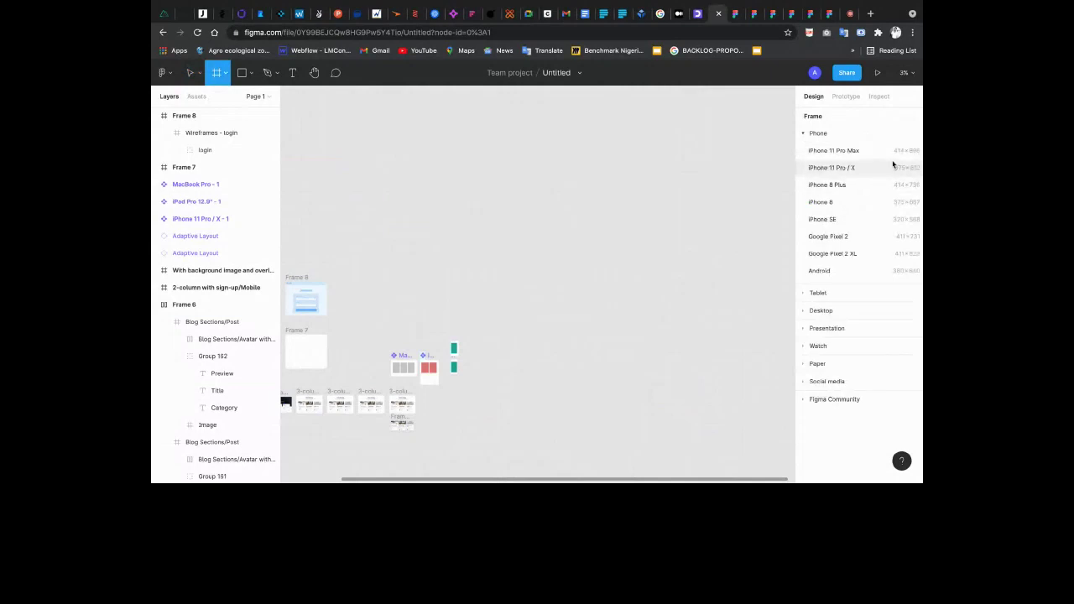
left_click(825, 312)
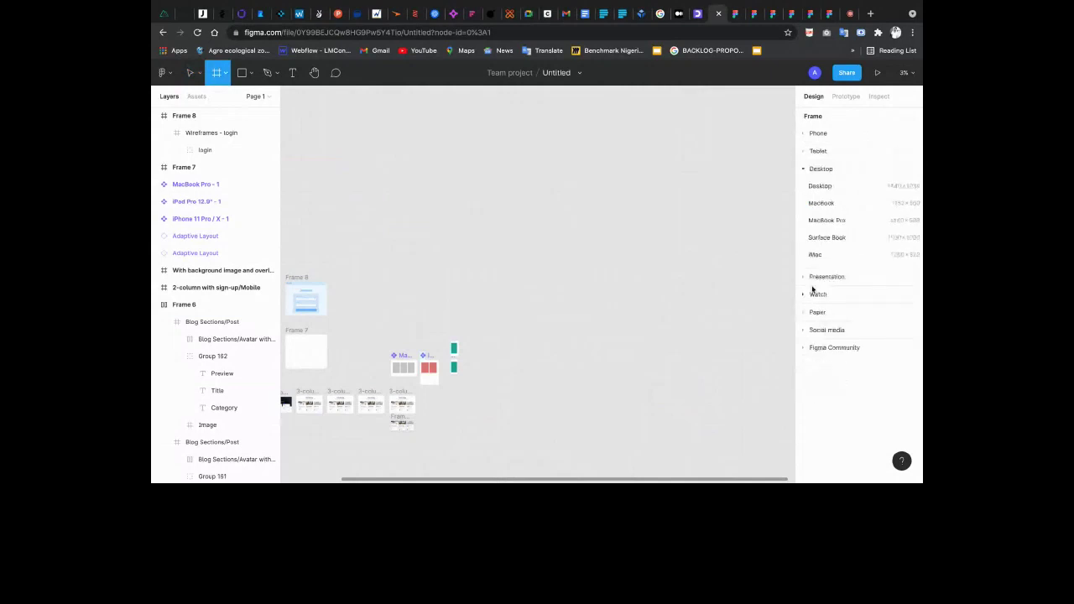
left_click(835, 219)
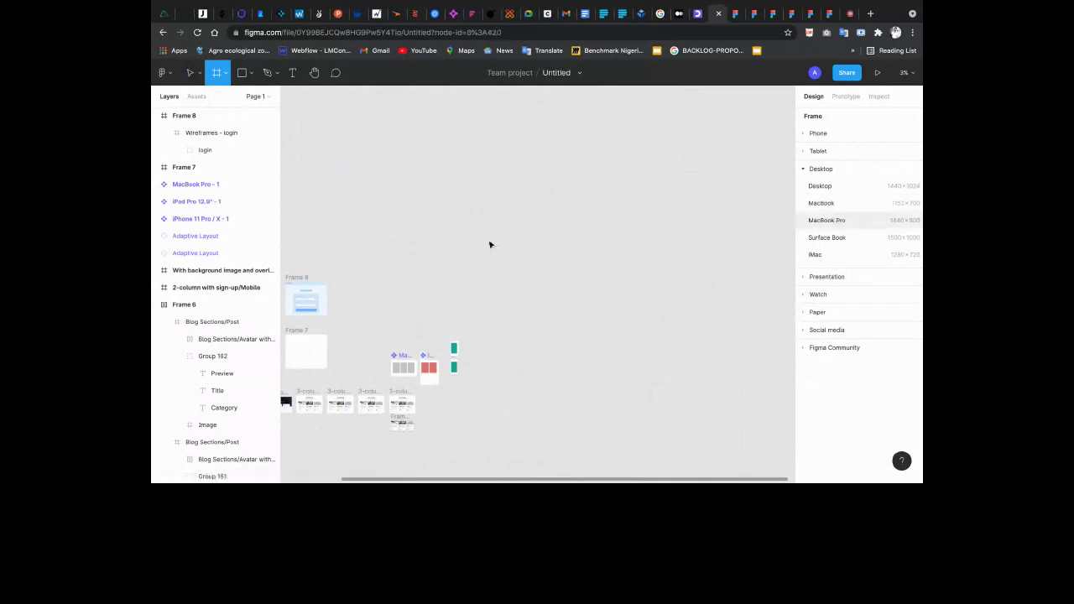
scroll(546, 289, "up", 3)
left_click_drag(545, 294, 544, 389)
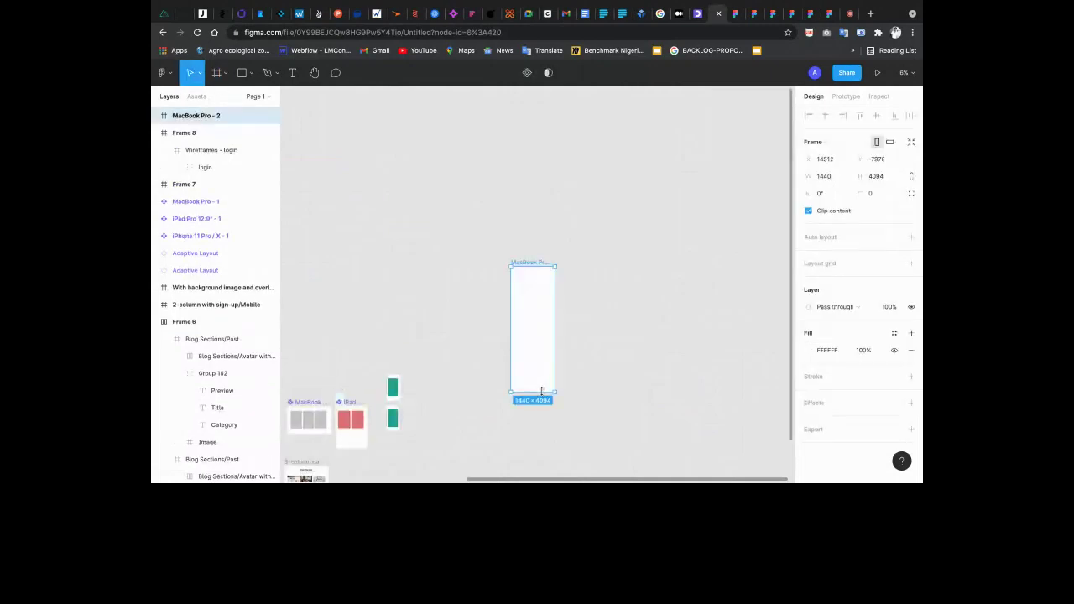
left_click(580, 365)
Draw a full-width rectangle about 1440 × 747 at the top of the new MacBook Pro frame
scroll(580, 364, "up", 5)
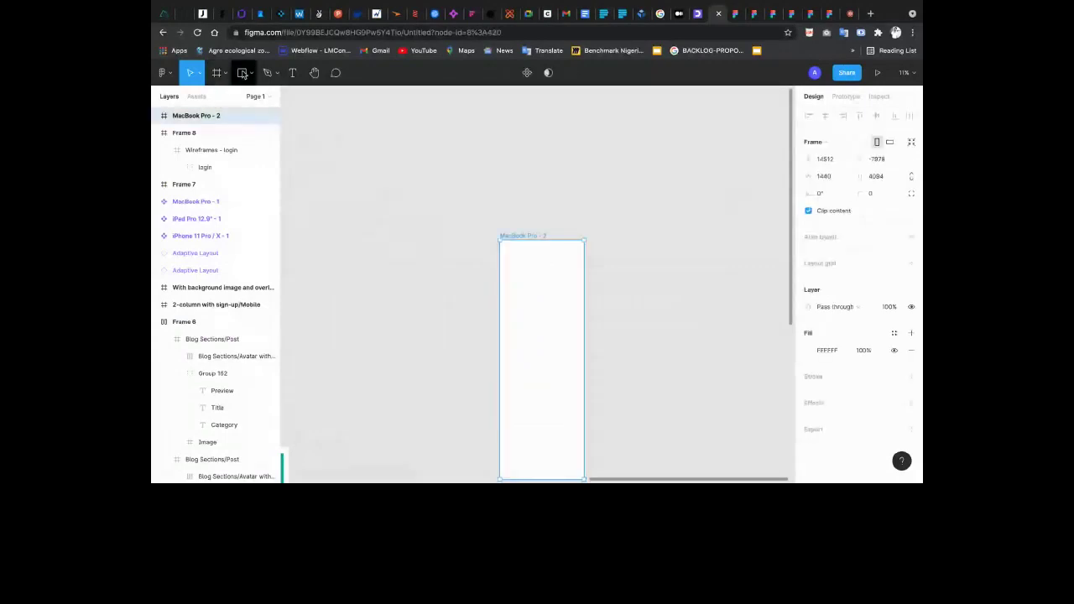
left_click(243, 73)
scroll(568, 241, "up", 4)
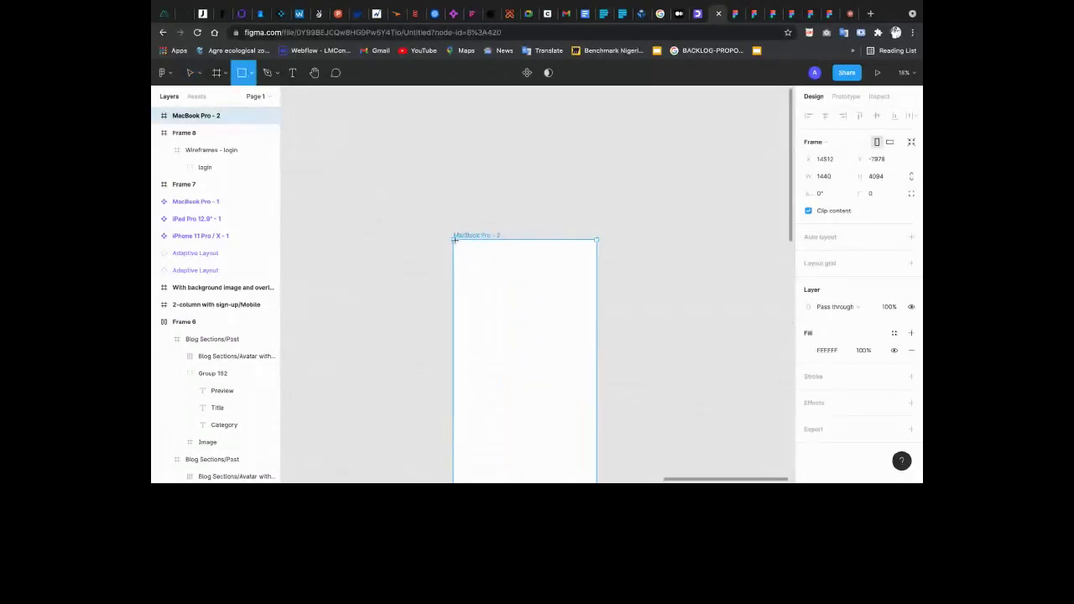
mouse_move(453, 239)
left_mouse_down()
mouse_move(571, 288)
mouse_move(598, 315)
left_mouse_up()
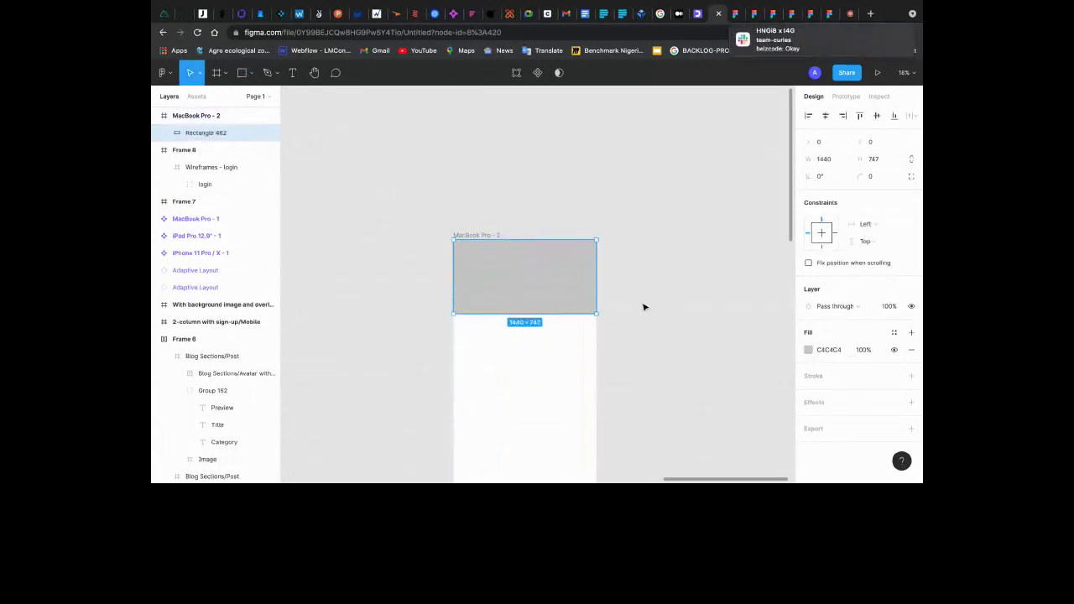
Fill the rectangle with a photo using the User Profile plugin, and delete the rectangle
right_click(577, 277)
left_click(528, 178)
right_click(528, 177)
mouse_move(616, 210)
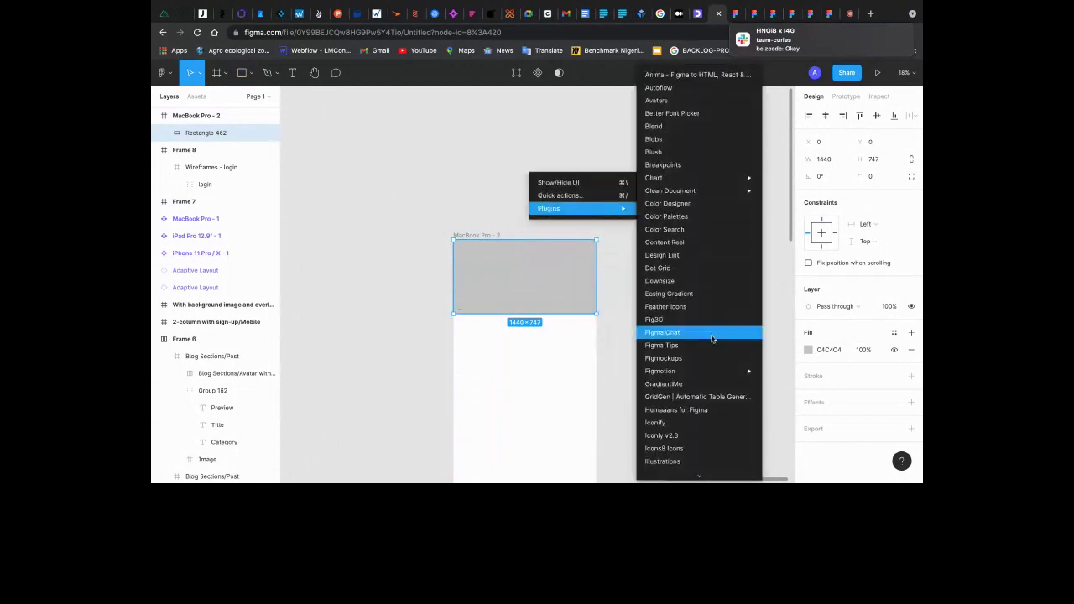
scroll(712, 338, "down", 5)
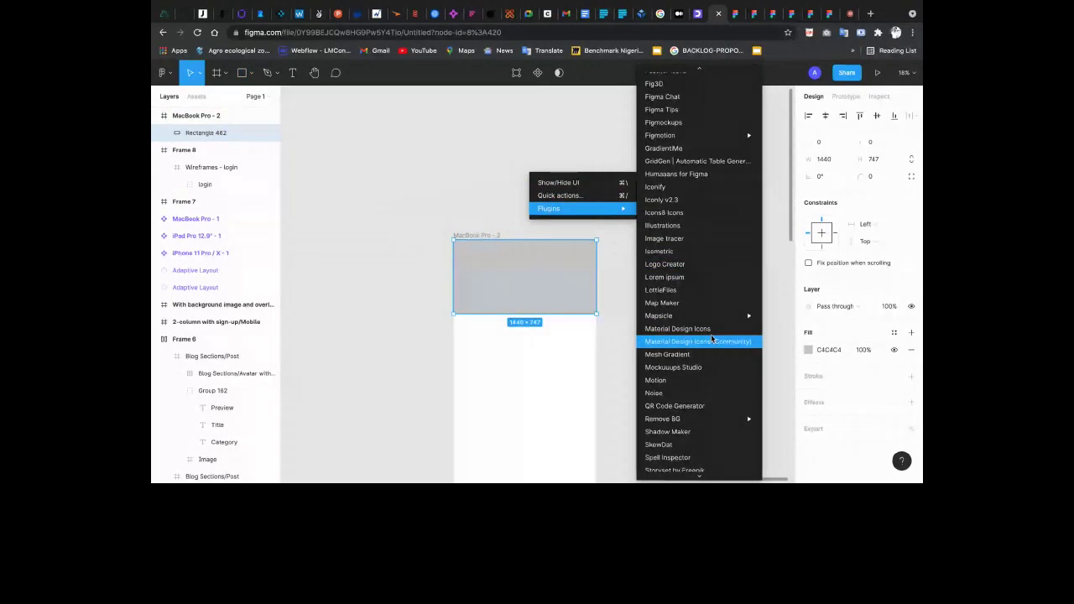
scroll(712, 339, "down", 5)
left_click(705, 370)
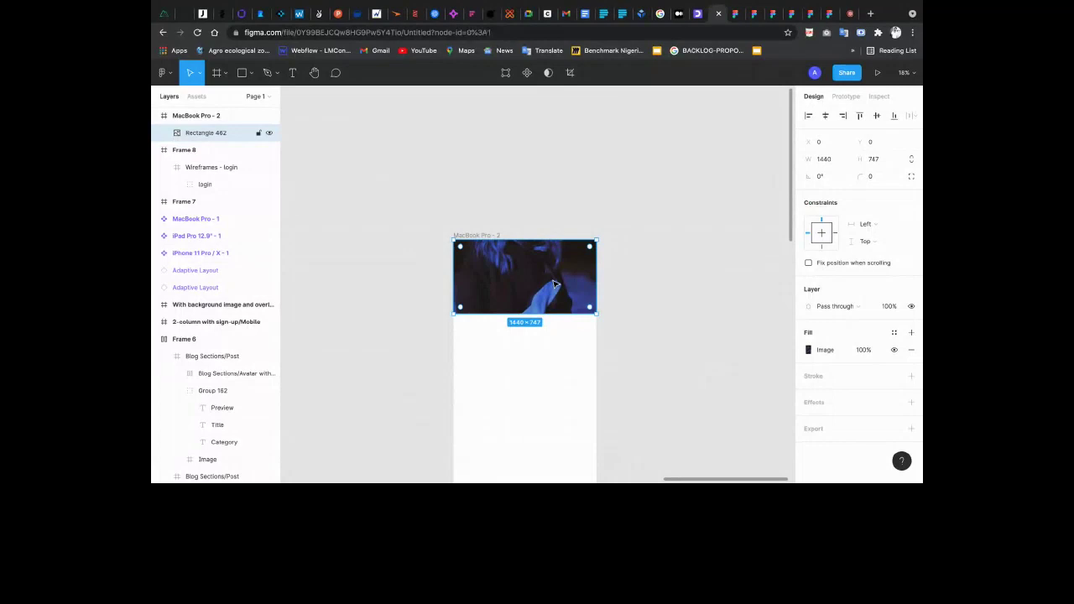
key("Delete")
Run the User Profile plugin on the tall MacBook Pro frame to add a photo fill
scroll(673, 278, "down", 2, "ctrl")
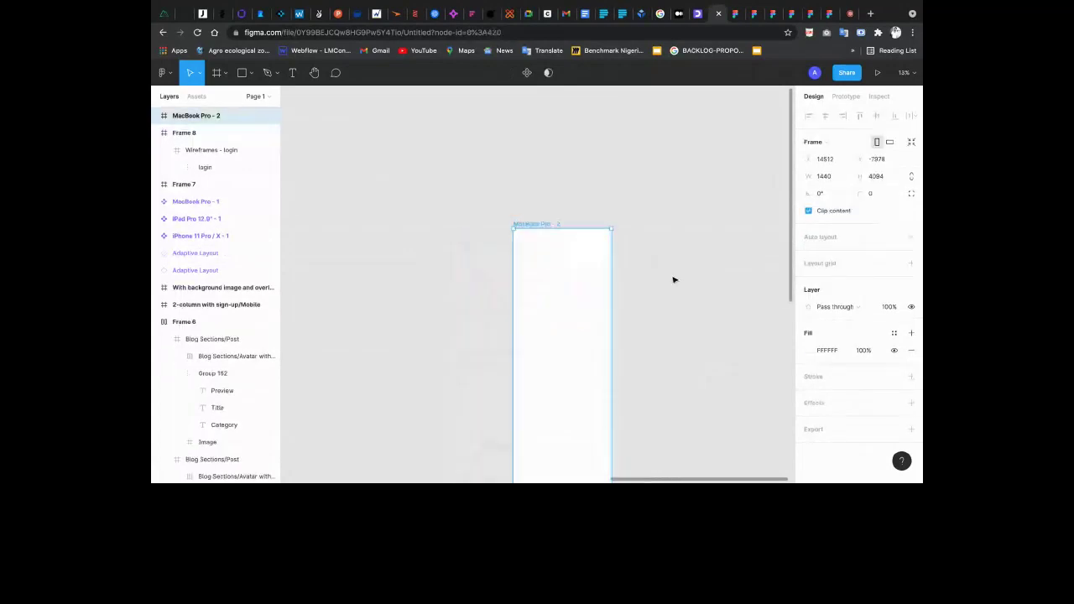
scroll(674, 280, "down", 1)
right_click(673, 280)
mouse_move(693, 309)
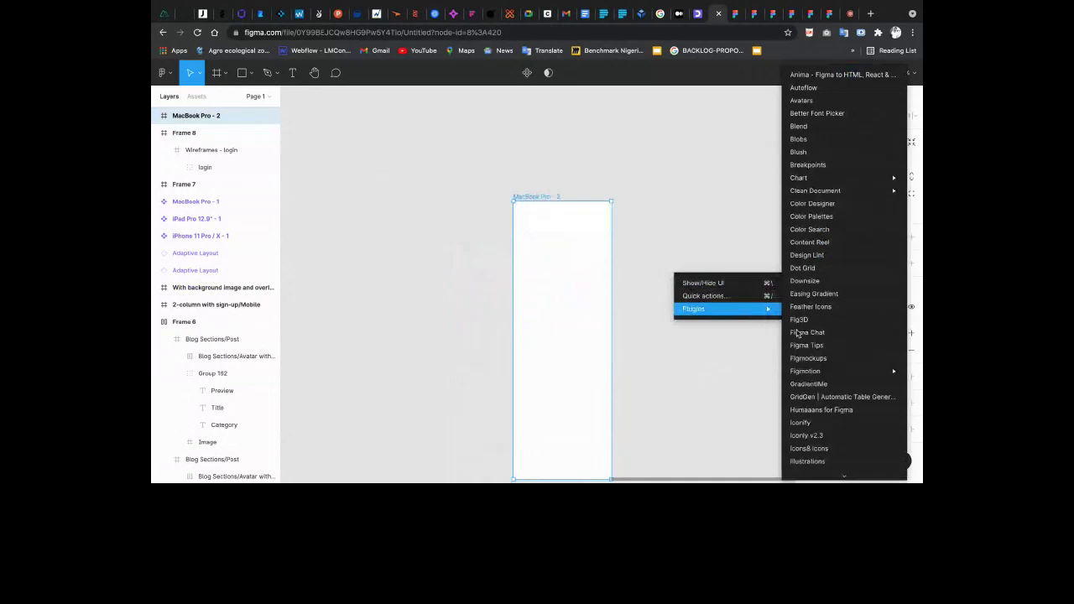
scroll(806, 395, "down", 10)
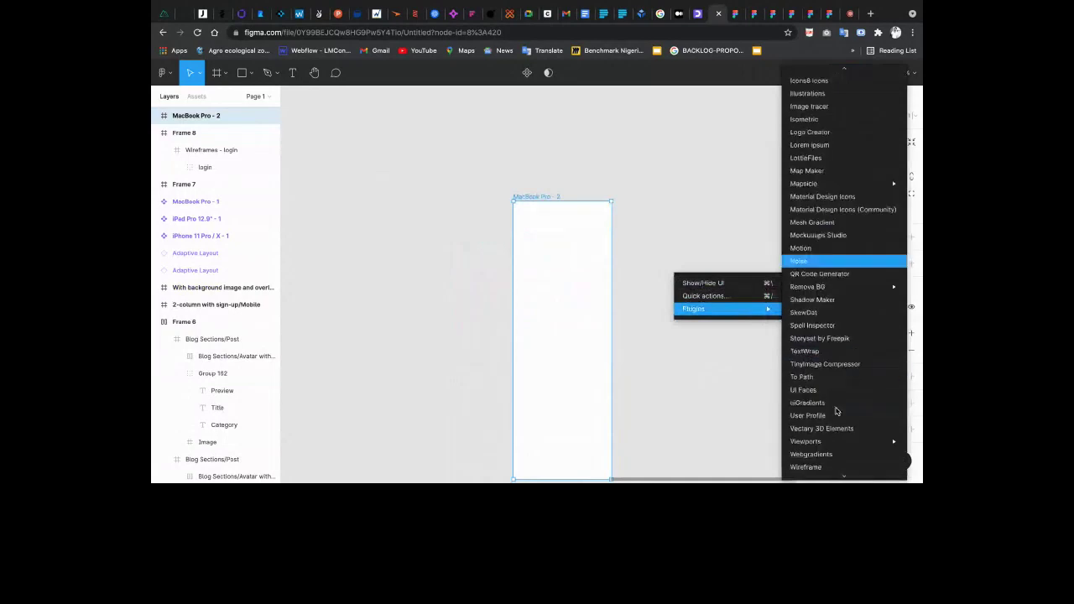
mouse_move(831, 392)
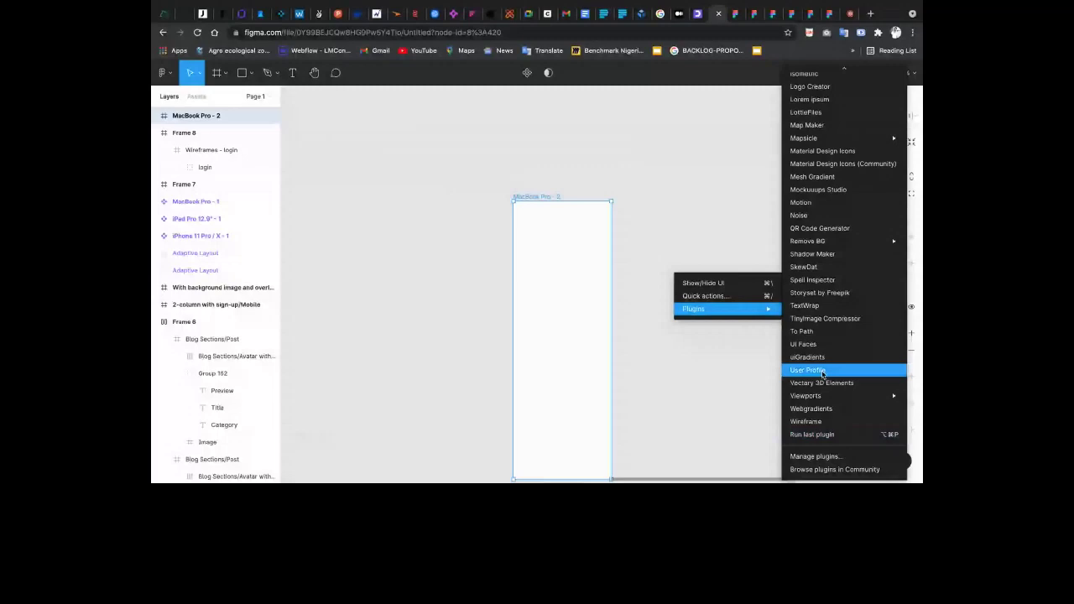
left_click(823, 372)
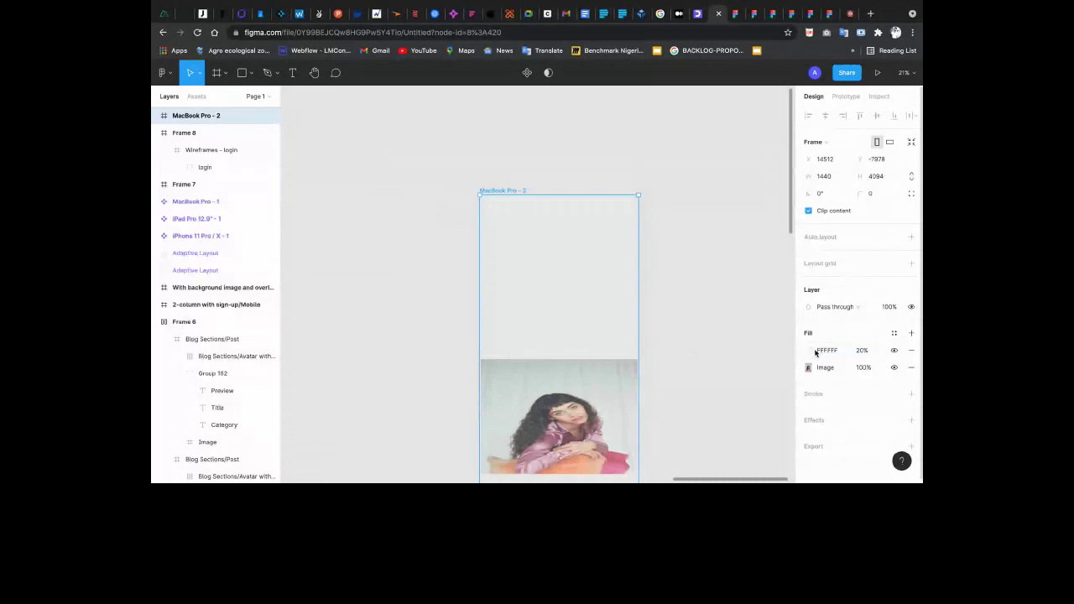
Set the opacity of the frame's FFFFFF fill to 100%
left_click(862, 350)
type("100")
key("Return")
left_click(856, 356)
type("100")
key("Return")
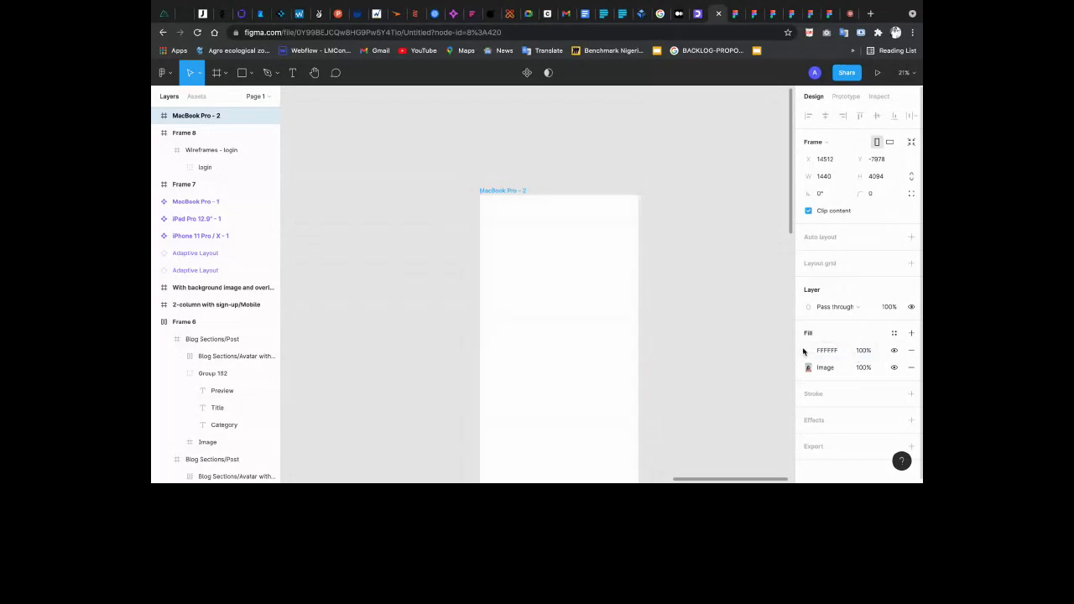
Reorder the frame's fills so the white fill sits beneath the image fill
left_click_drag(798, 350, 799, 383)
left_click(715, 373)
scroll(611, 361, "down", 2)
left_click(608, 358)
scroll(596, 338, "up", 1)
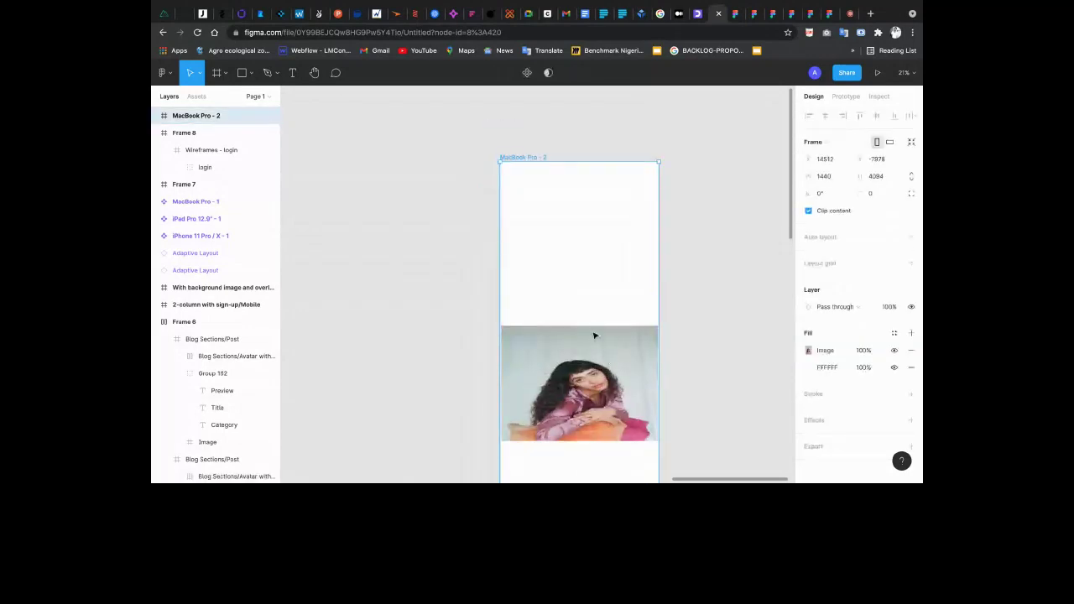
Draw a full-width rectangle about 1444 × 460 directly above the photo in the frame
scroll(446, 178, "up", 2)
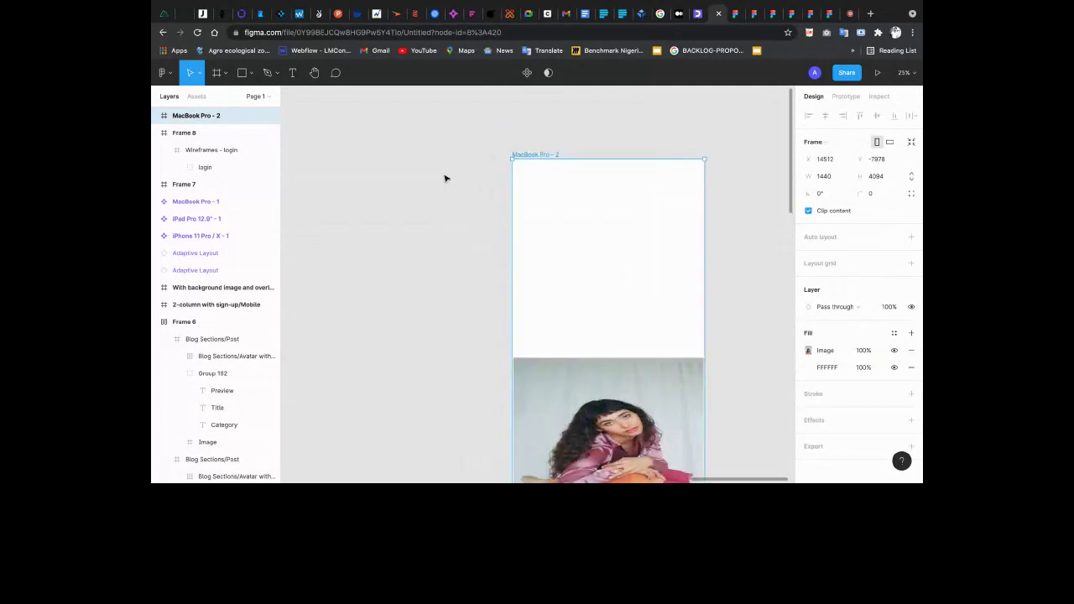
left_click(218, 73)
left_click(242, 73)
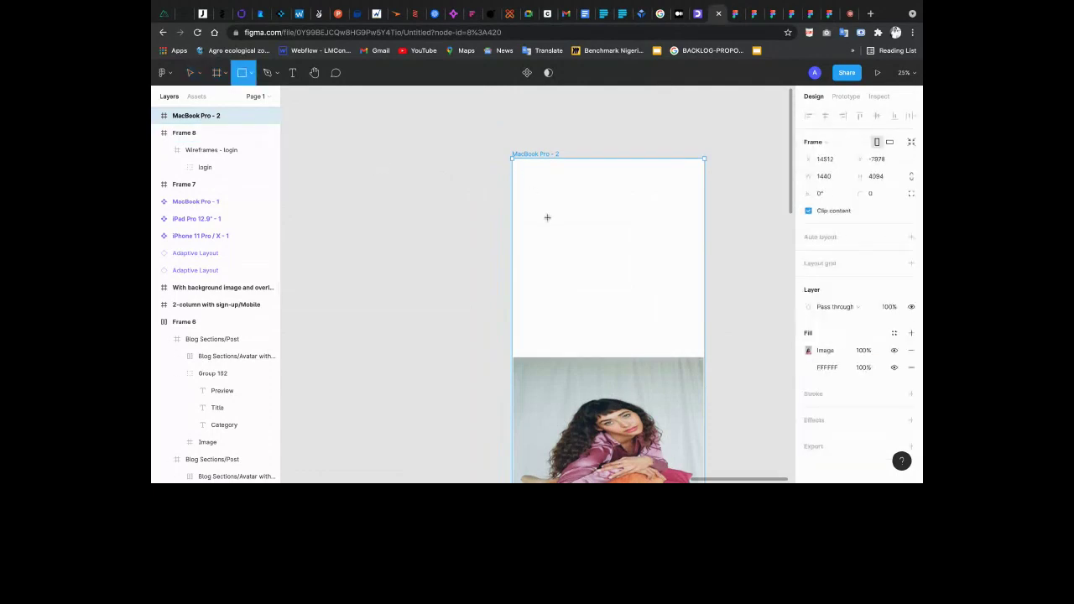
scroll(548, 217, "down", 3)
scroll(565, 413, "down", 2)
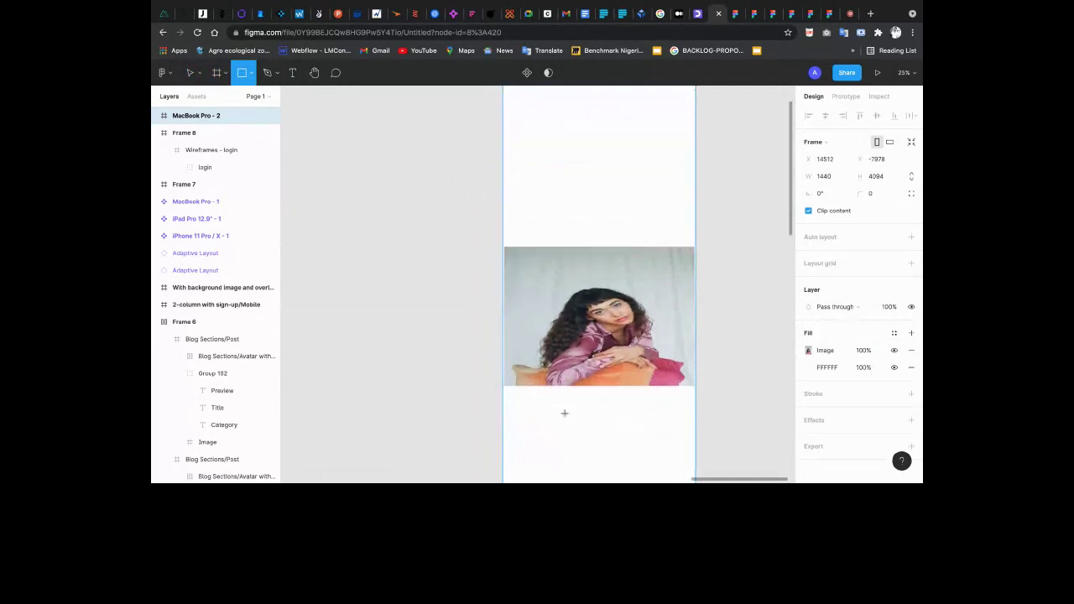
left_click(558, 169)
left_click_drag(562, 169, 680, 170)
left_click_drag(550, 168, 530, 223)
scroll(529, 223, "up", 3)
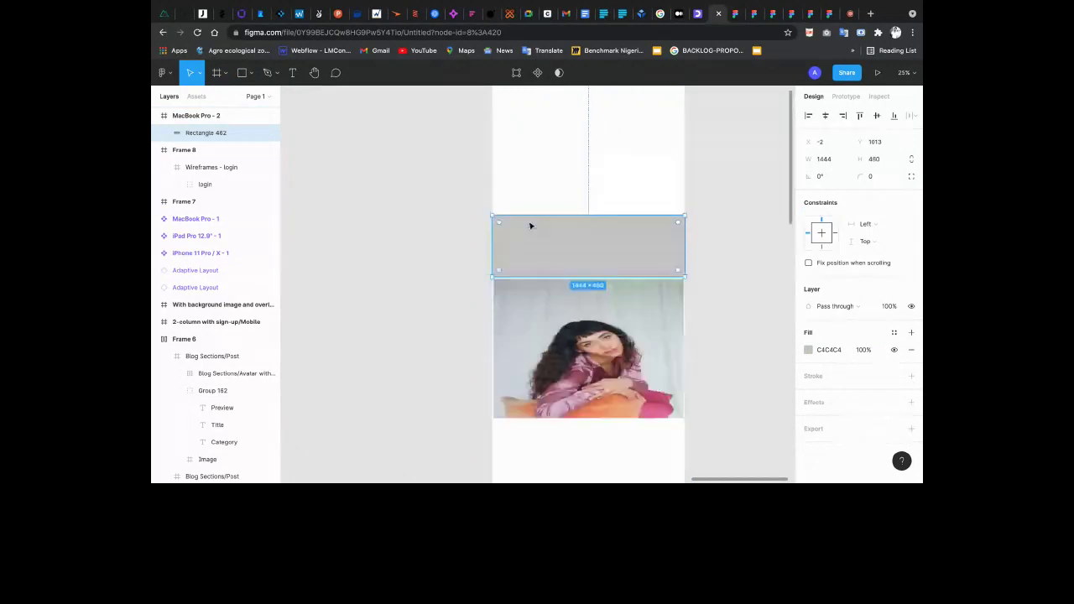
Add a line of random filler text near the upper left of the MacBook Pro frame
key("t")
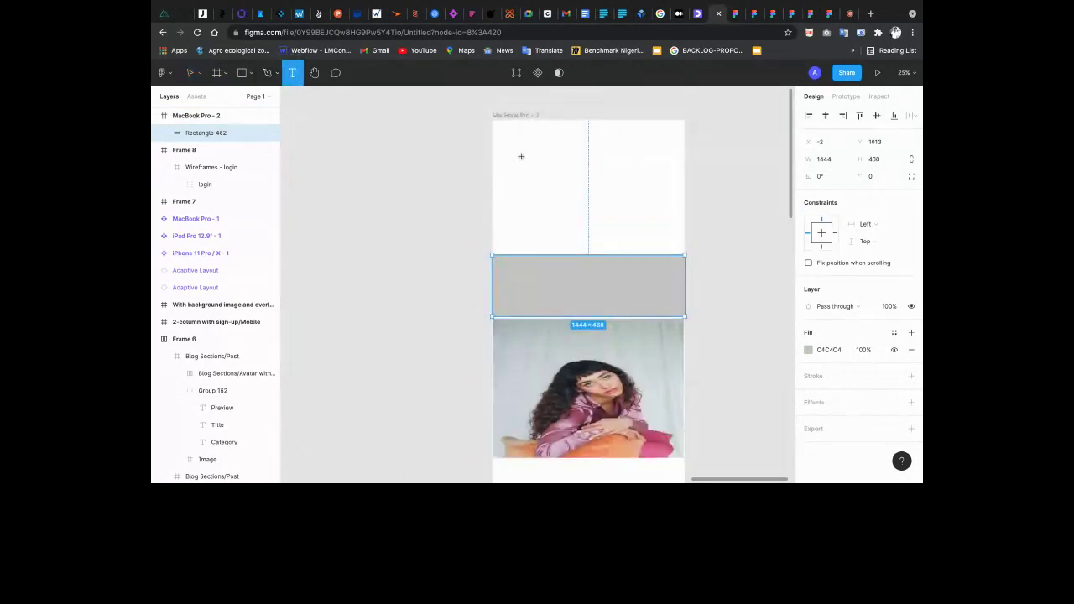
left_click(521, 156)
type("Thehehwjshhdhdhdh")
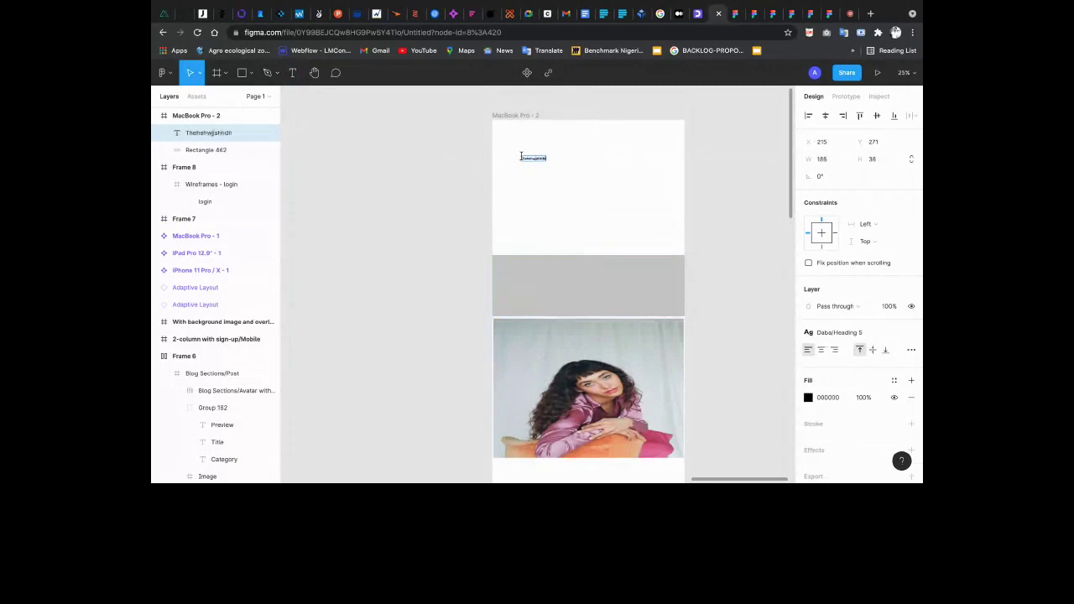
type("gfgfgf")
key("Escape")
Set the filler text's font size to 60 and move it toward the middle of the white area above the rectangle
left_click(889, 307)
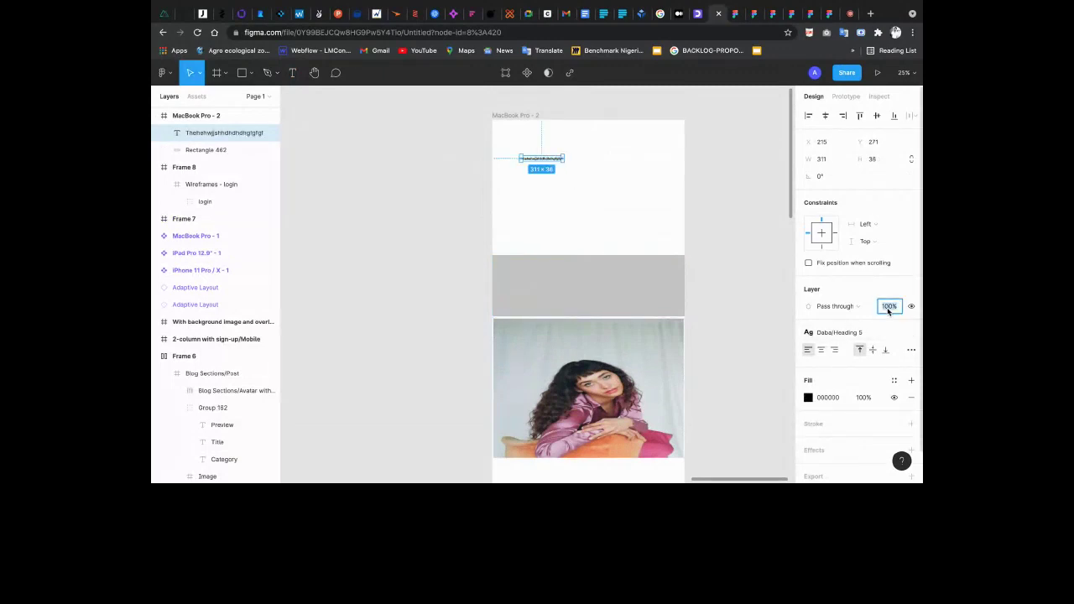
left_click(913, 333)
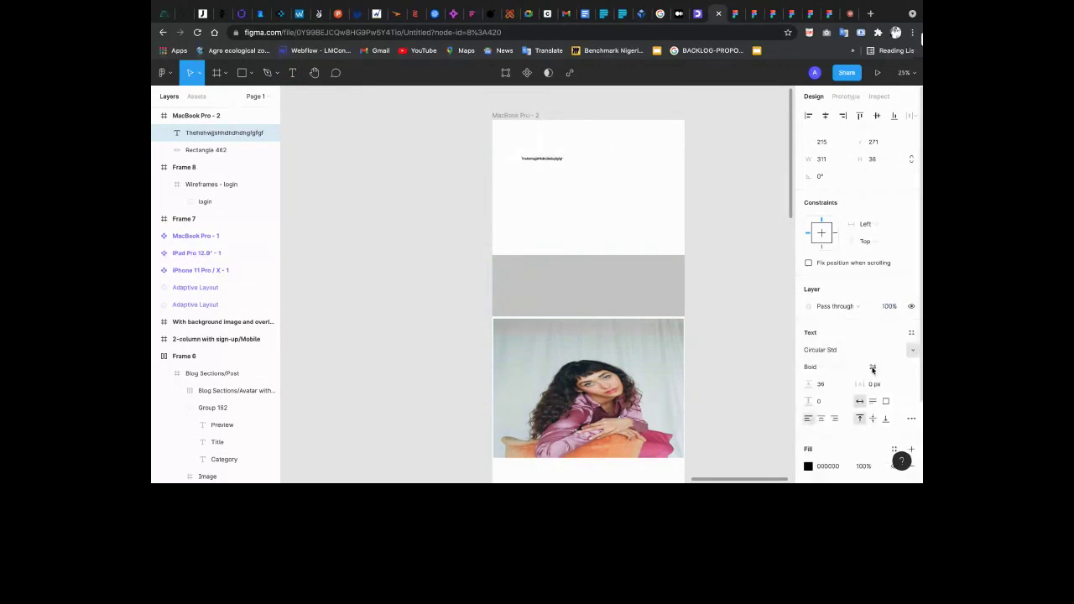
left_click(871, 367)
type("6")
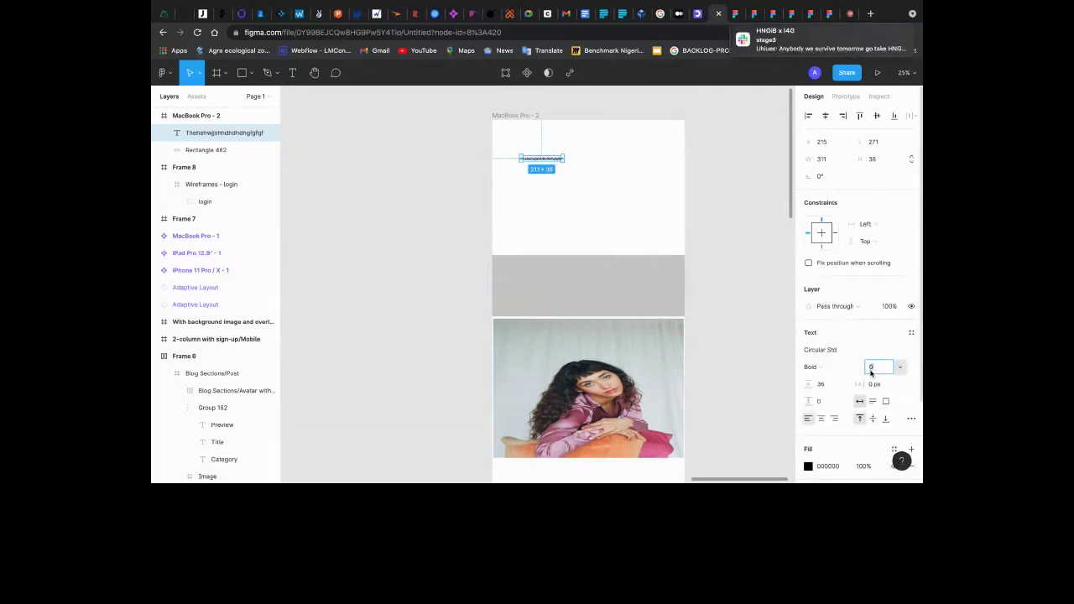
type("0")
key("Return")
left_click_drag(580, 162, 591, 202)
scroll(590, 202, "down", 4)
scroll(591, 202, "up", 2)
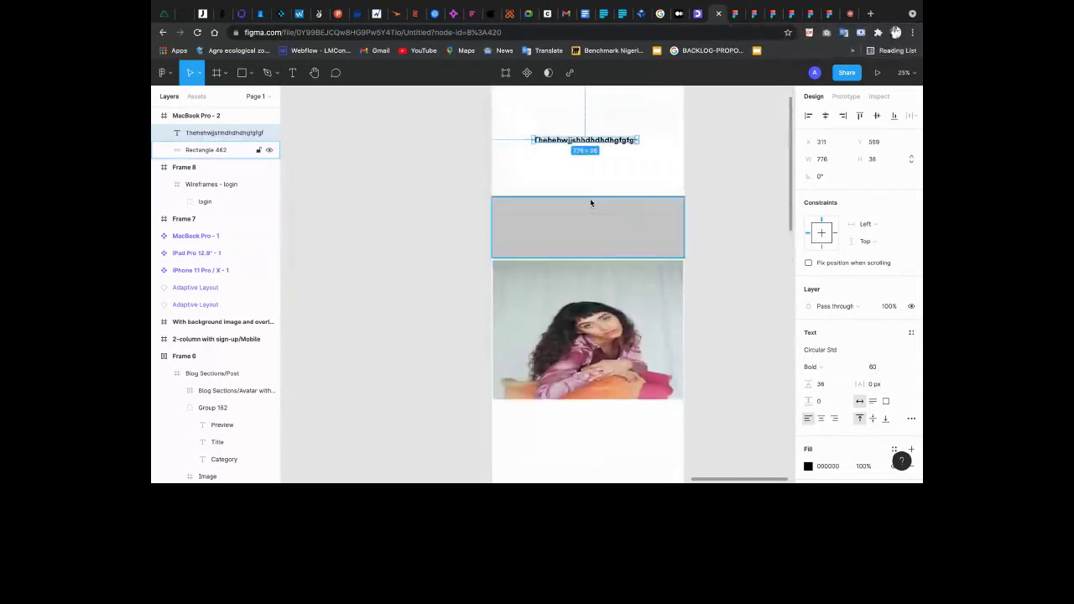
Duplicate the filler text and grey rectangle together into the blank area below the photo
scroll(590, 202, "down", 3)
left_click(594, 205, "shift")
left_click_drag(594, 205, 596, 384)
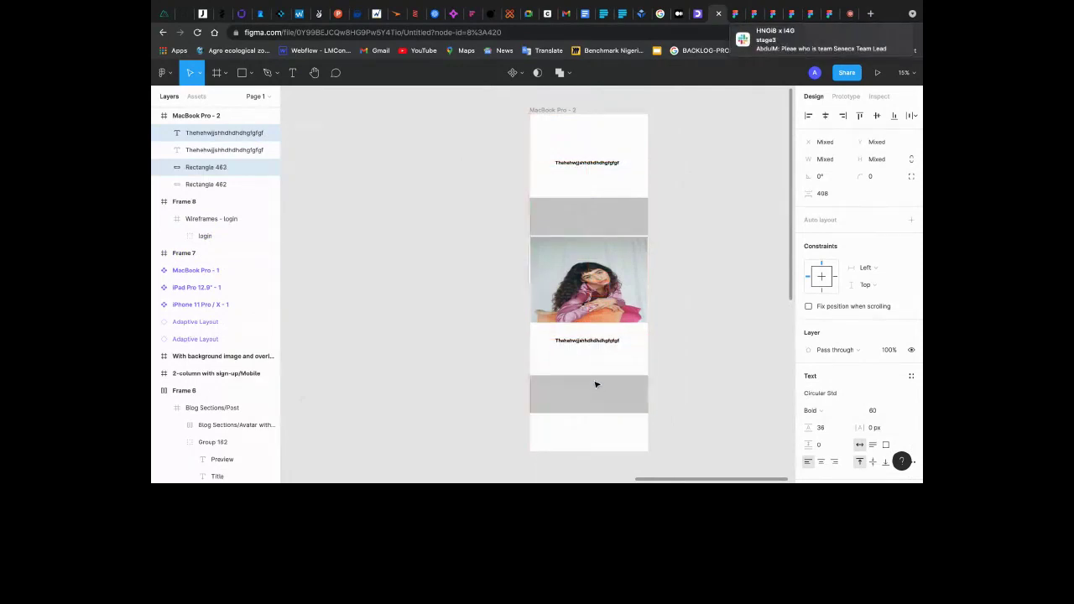
left_click(670, 346)
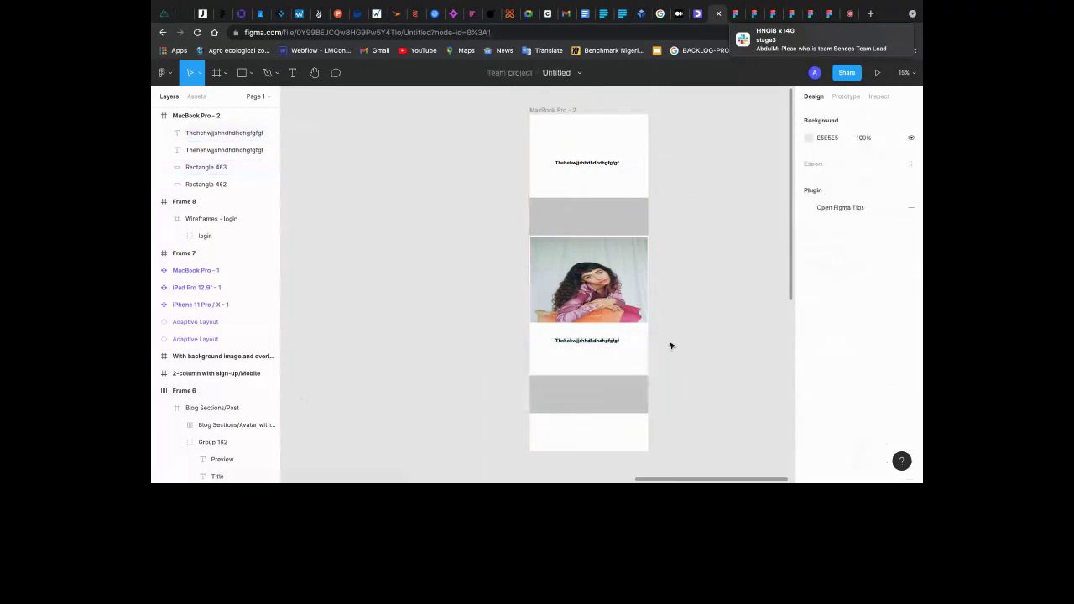
Duplicate the lower filler text onto the middle of the photo and set the copy's fill to F0F0F0
scroll(671, 346, "up", 3)
left_click(567, 342)
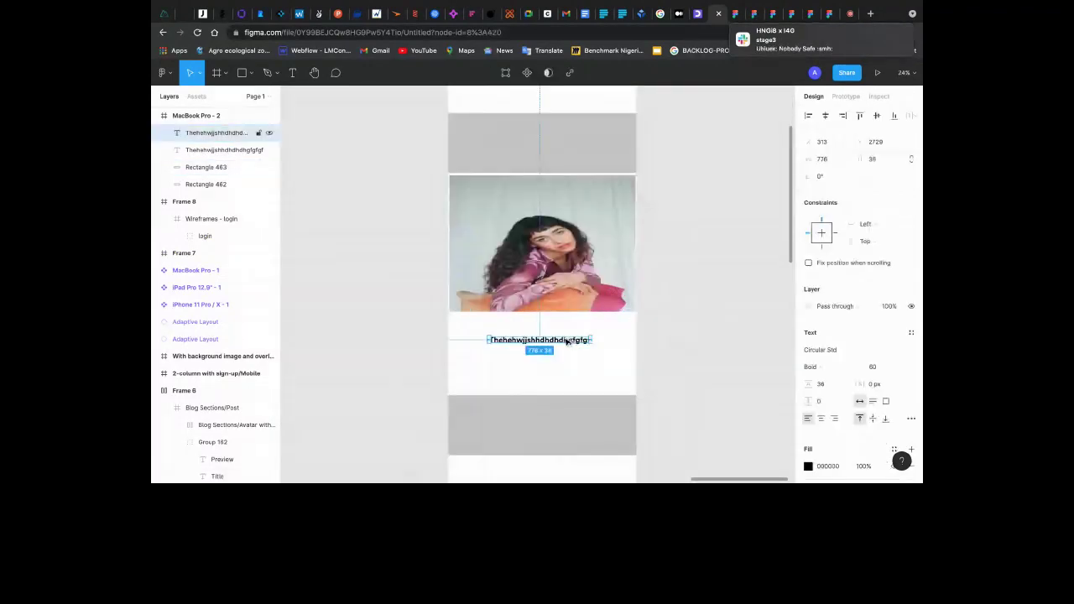
left_click_drag(566, 342, 566, 250)
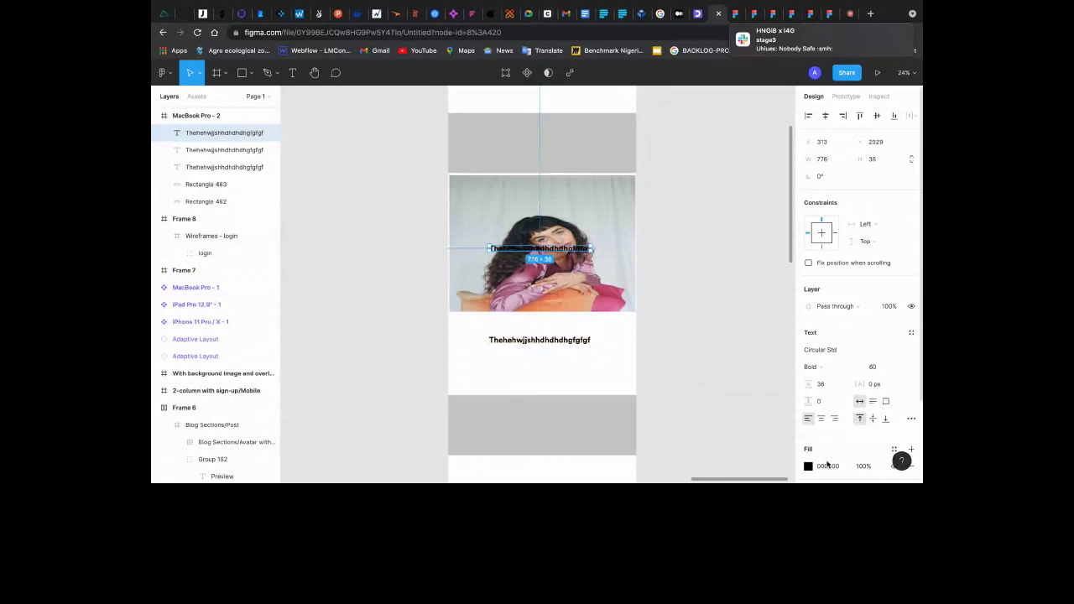
left_click(834, 467)
type("ff")
key("Return")
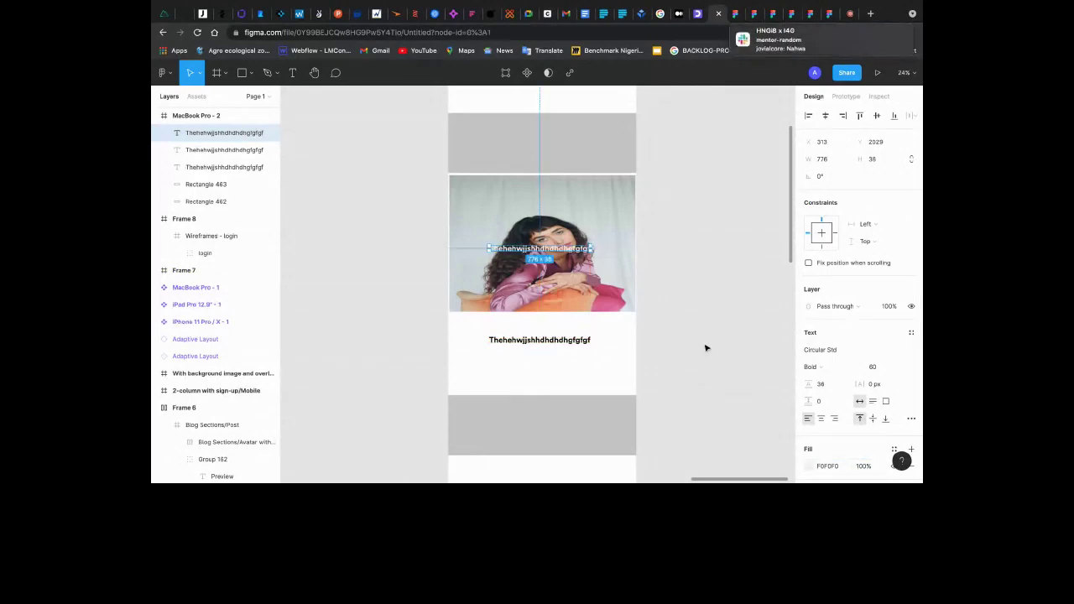
left_click(707, 349)
Set the prototype device's custom size to 1440 × 900
scroll(707, 348, "up", 3)
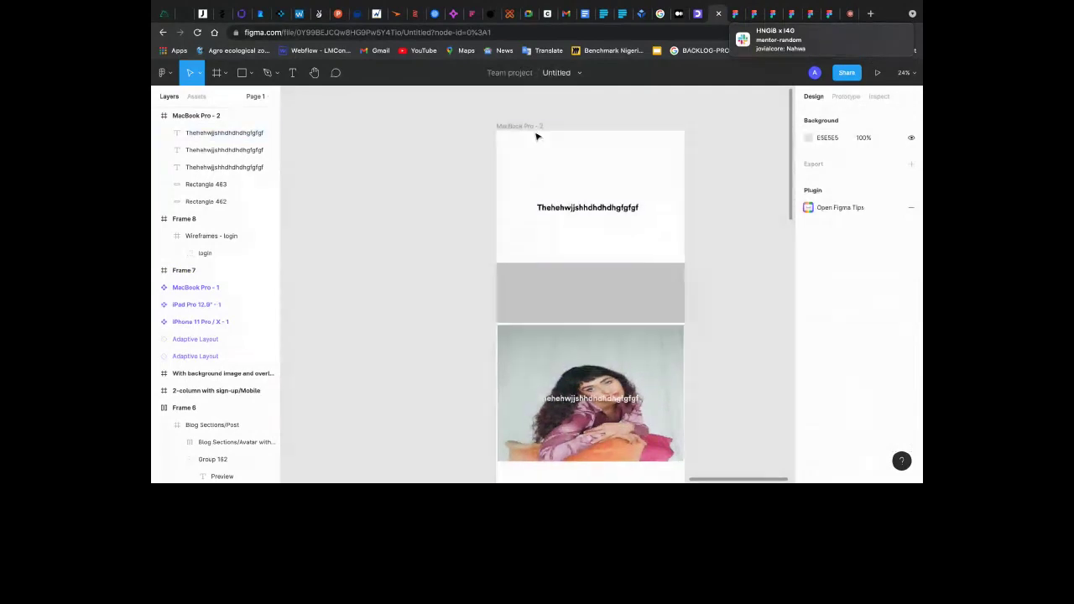
left_click(547, 124)
left_click(846, 96)
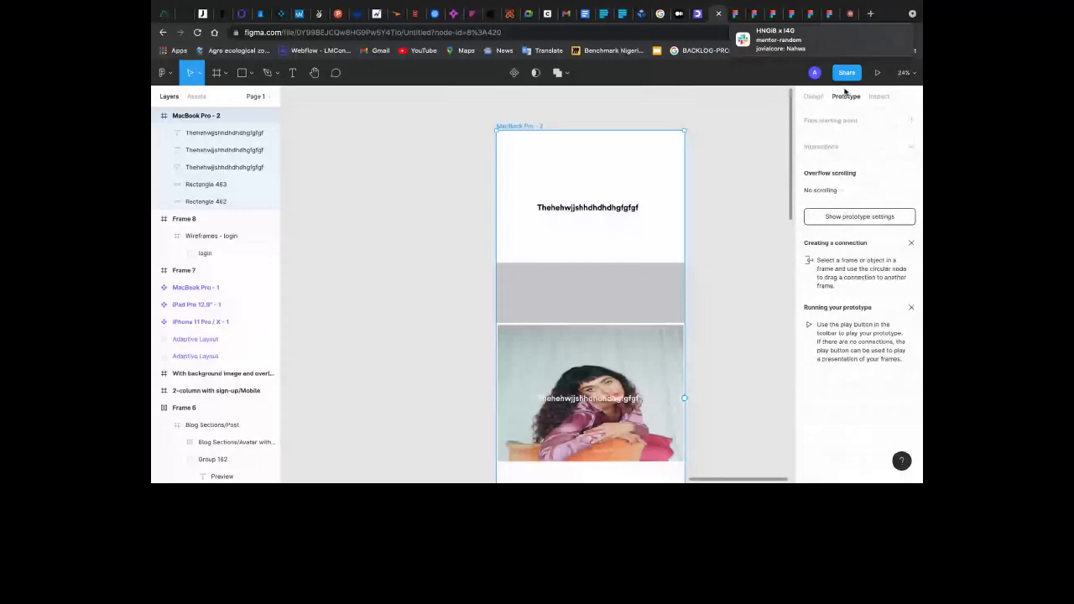
key("Escape")
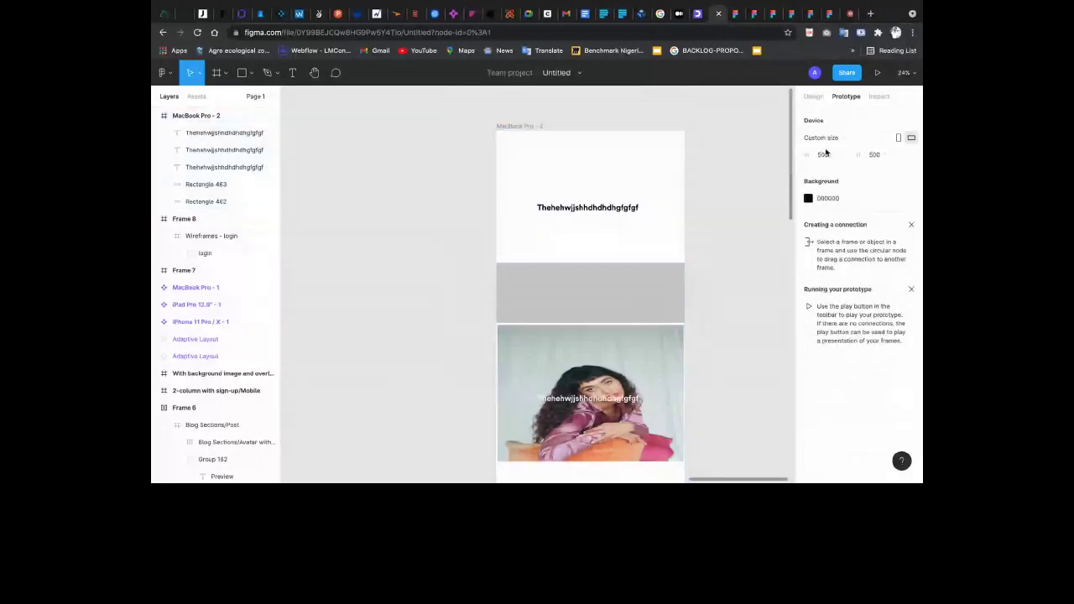
left_click(828, 154)
type("1440")
key("Tab")
type("900")
key("Return")
Preview the MacBook Pro - 2 frame as a prototype, and return to the design file
left_click(523, 133)
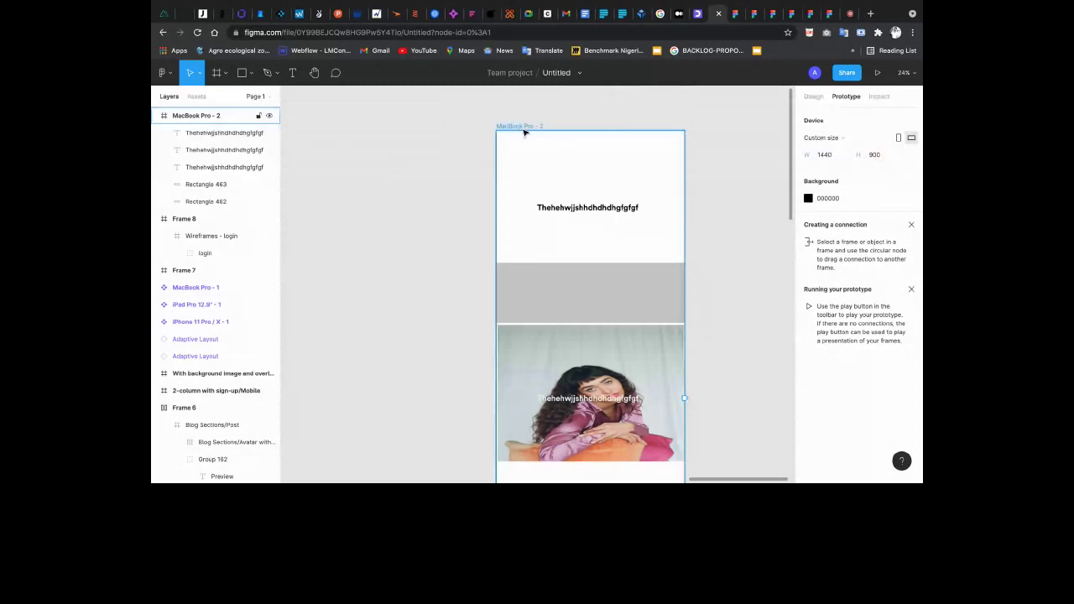
left_click(877, 72)
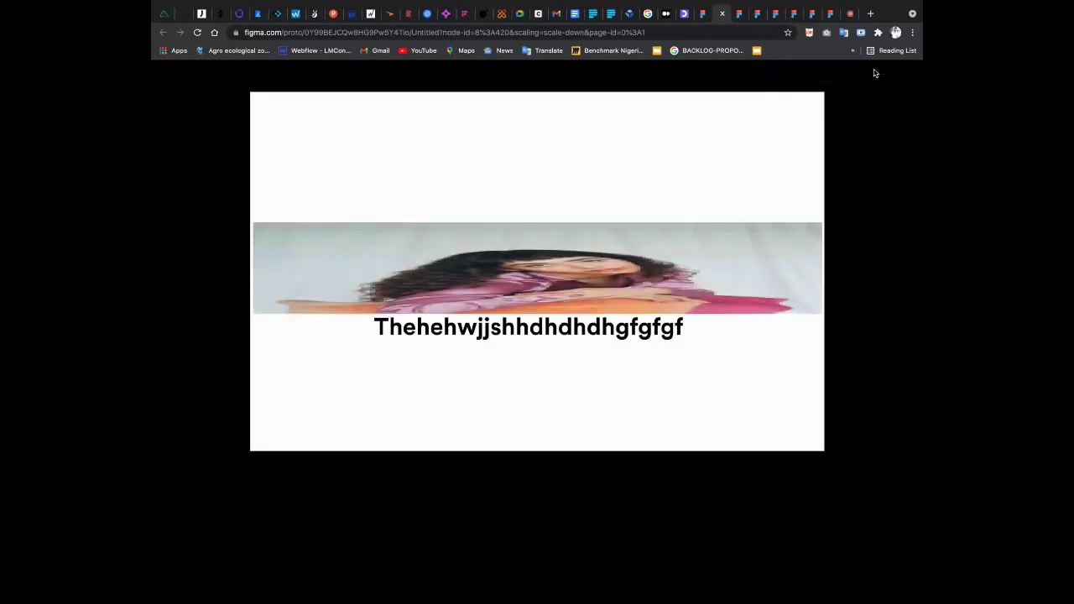
left_click(913, 73)
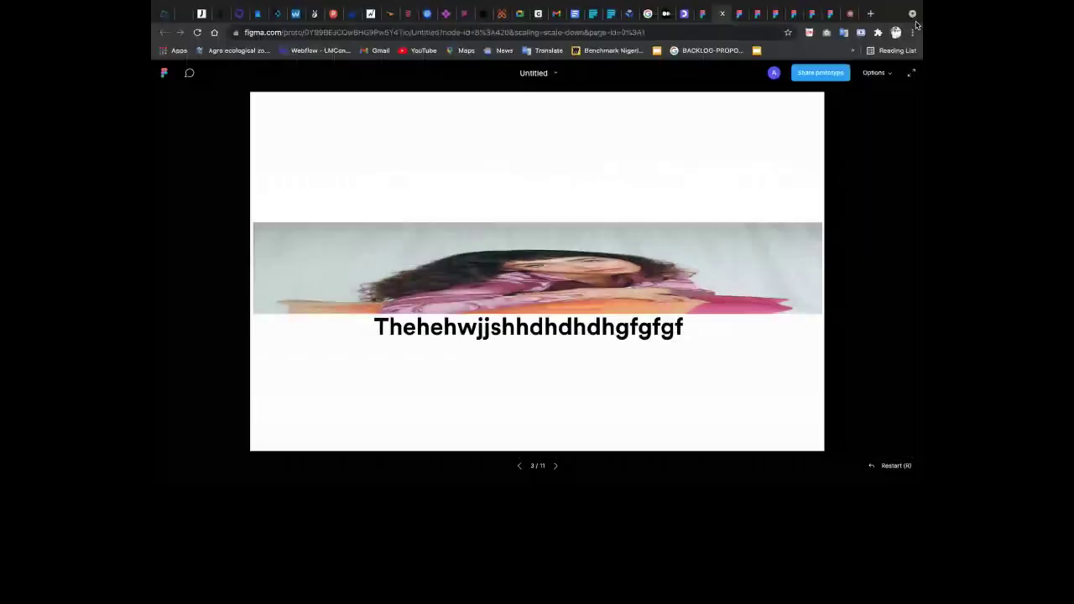
left_click(702, 15)
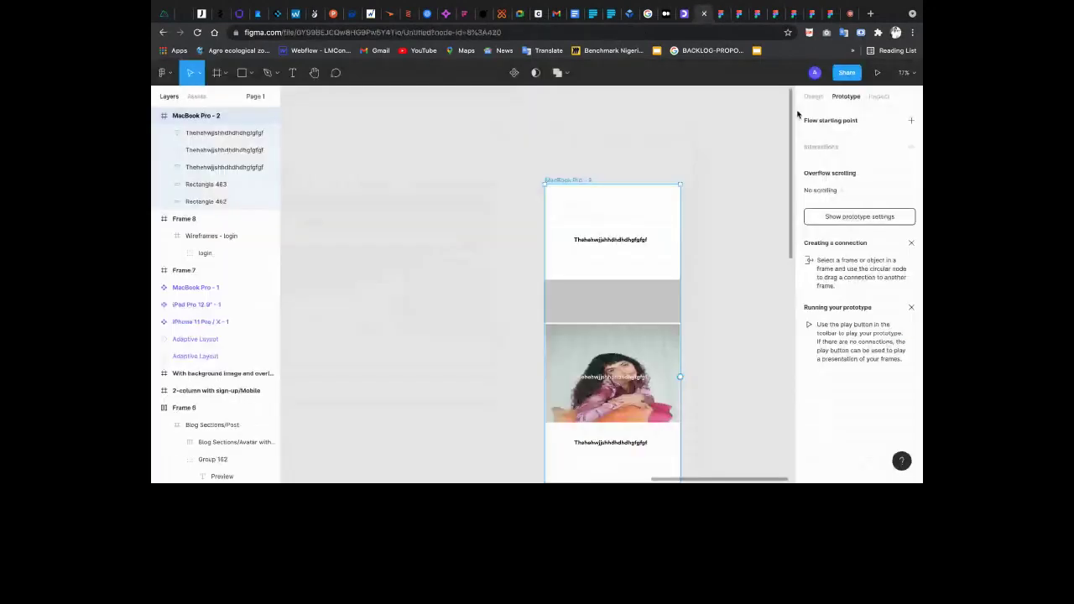
scroll(609, 225, "up", 3)
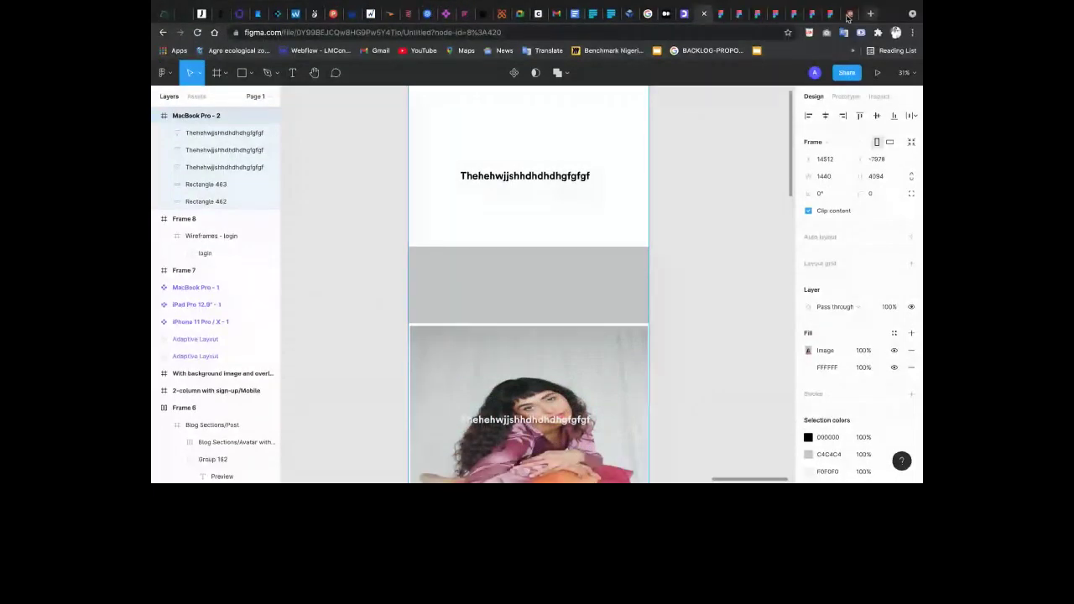
Switch to the Friends of Figma live session and look through its attendee list
left_click(849, 15)
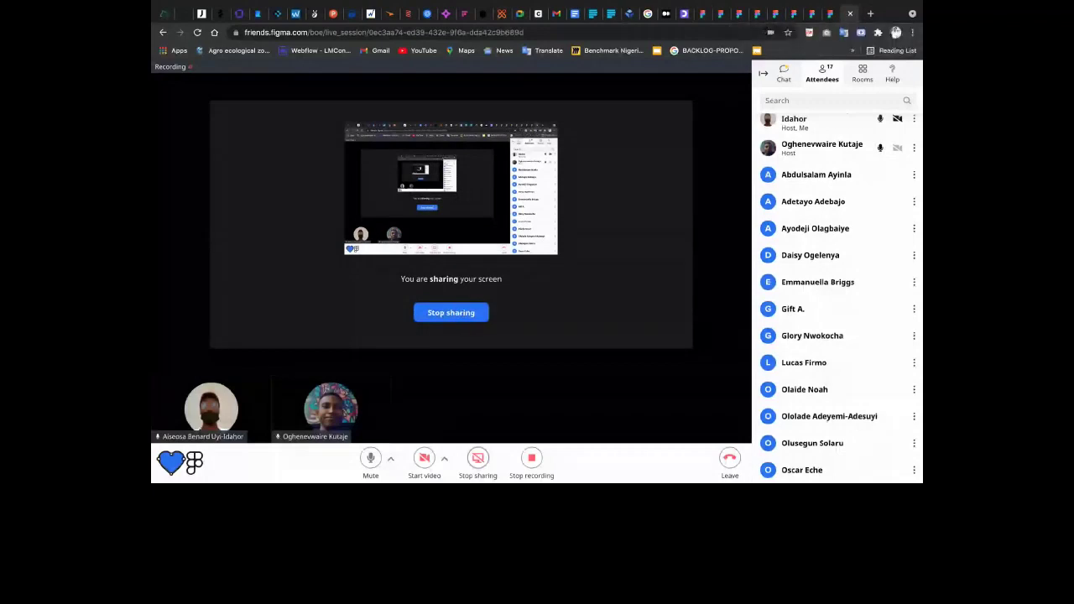
scroll(817, 326, "down", 3)
scroll(817, 324, "up", 5)
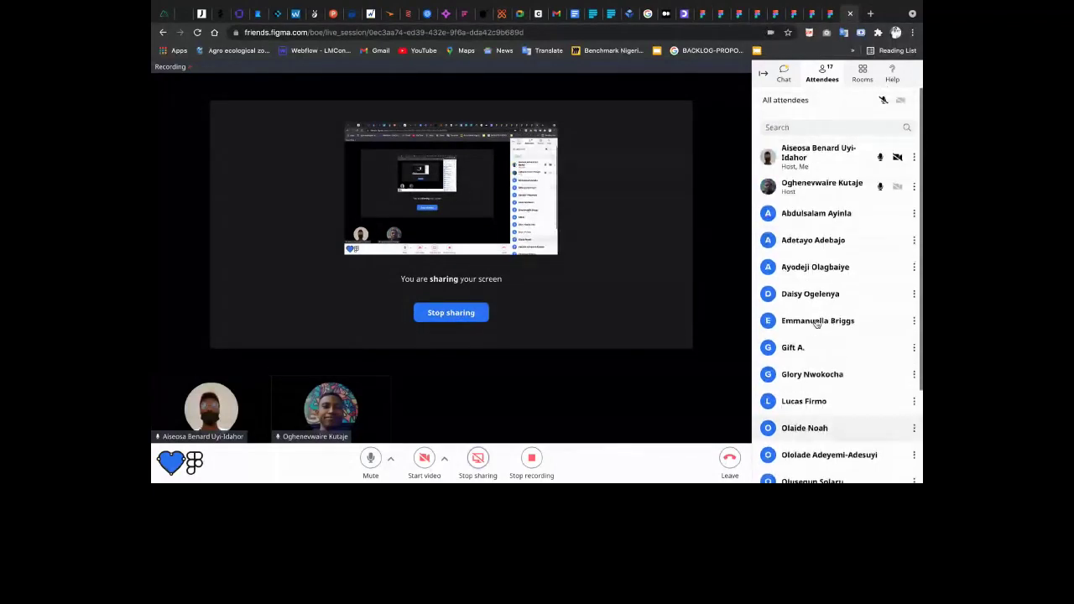
scroll(817, 324, "down", 3)
scroll(817, 324, "up", 1)
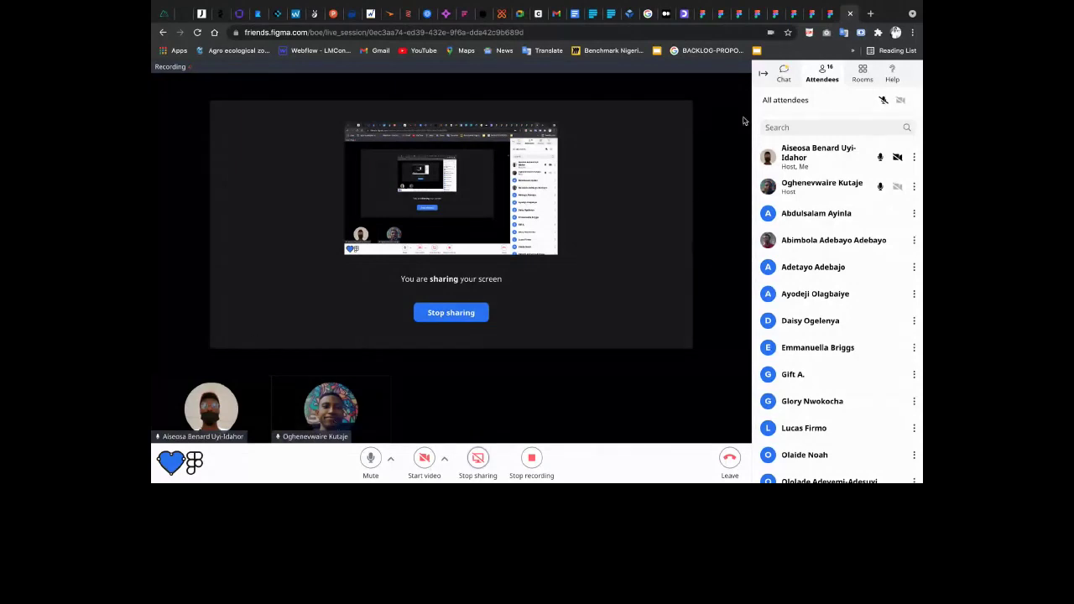
Check the session's general chat and read through the attendees' unanswered Q&A questions
left_click(784, 77)
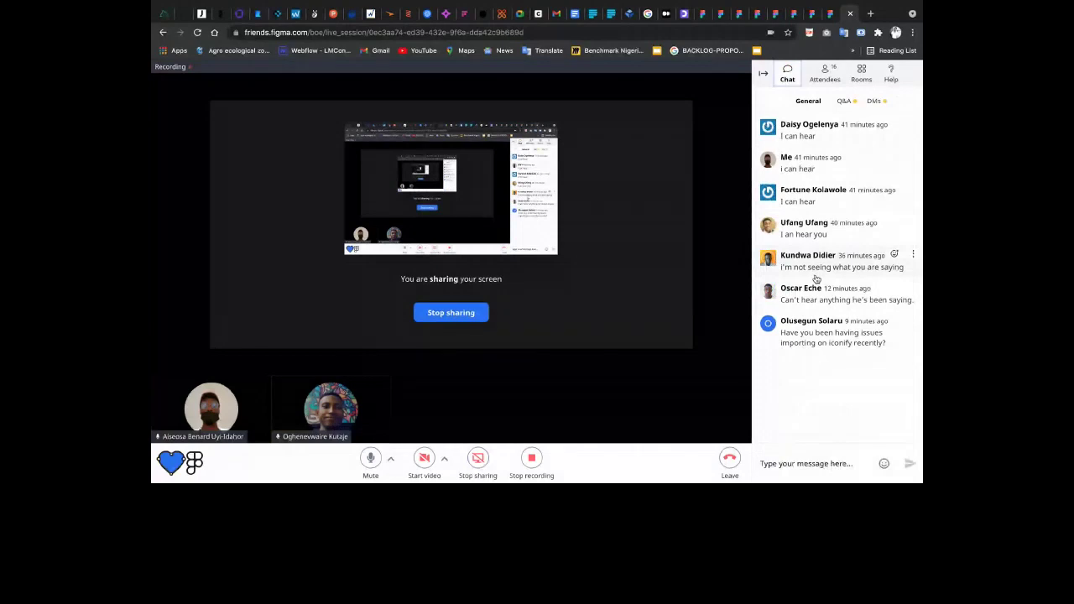
left_click(890, 74)
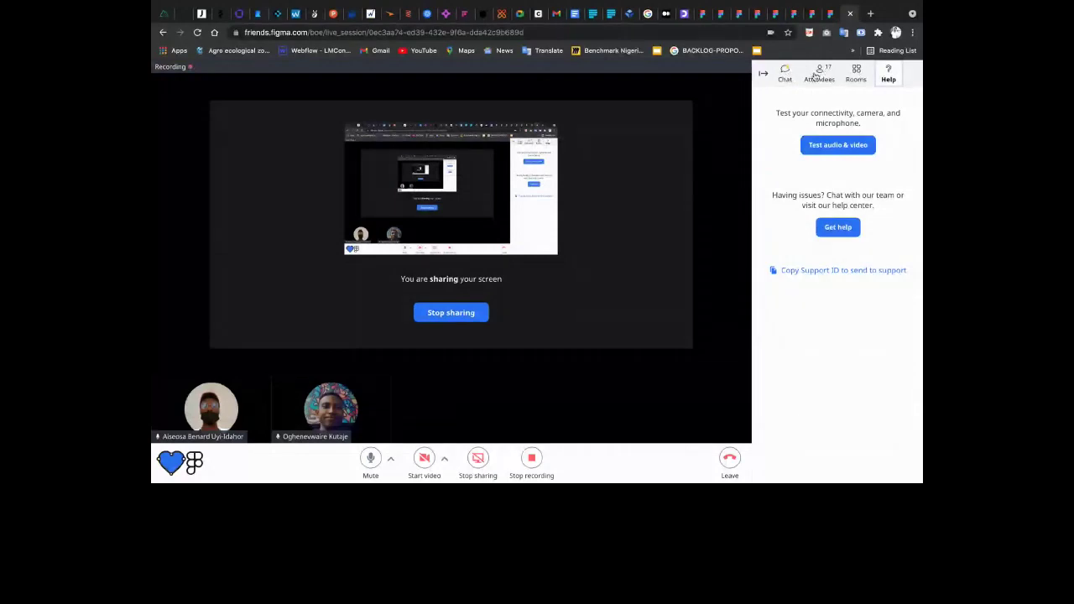
left_click(788, 73)
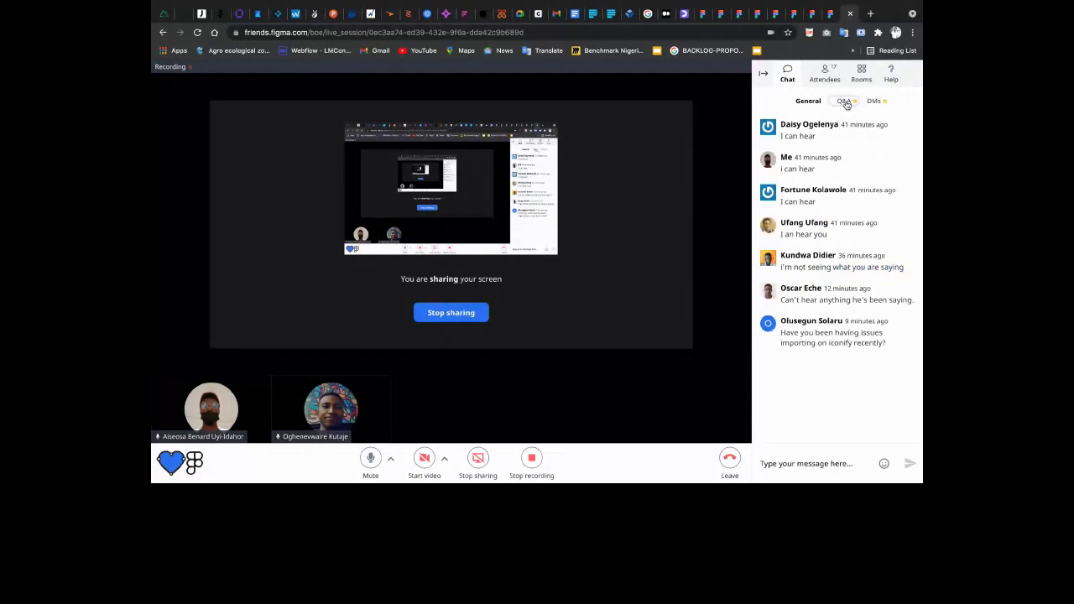
left_click(844, 101)
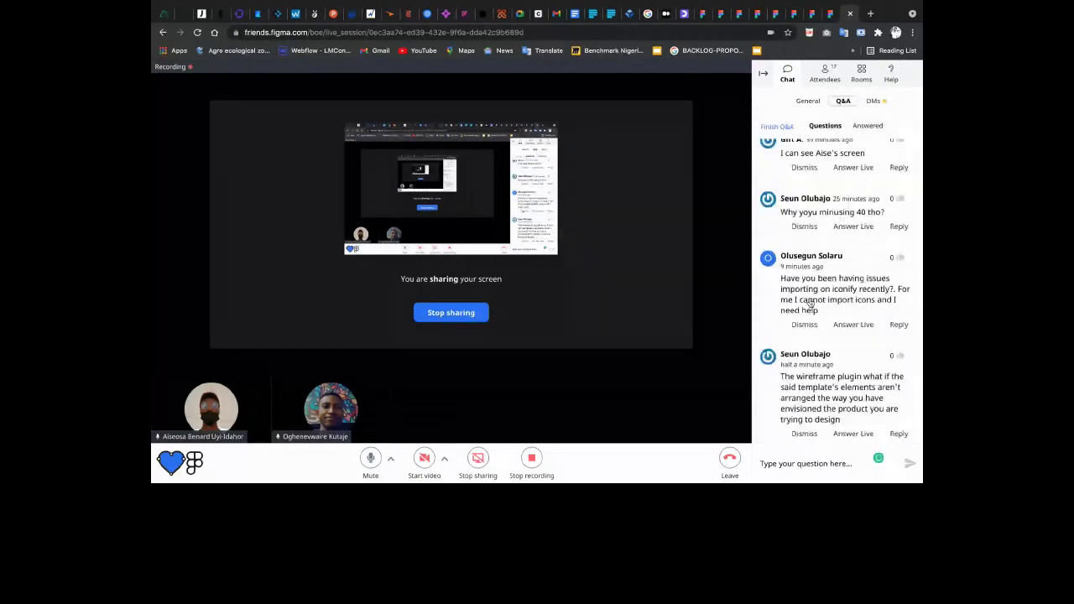
scroll(810, 302, "up", 3)
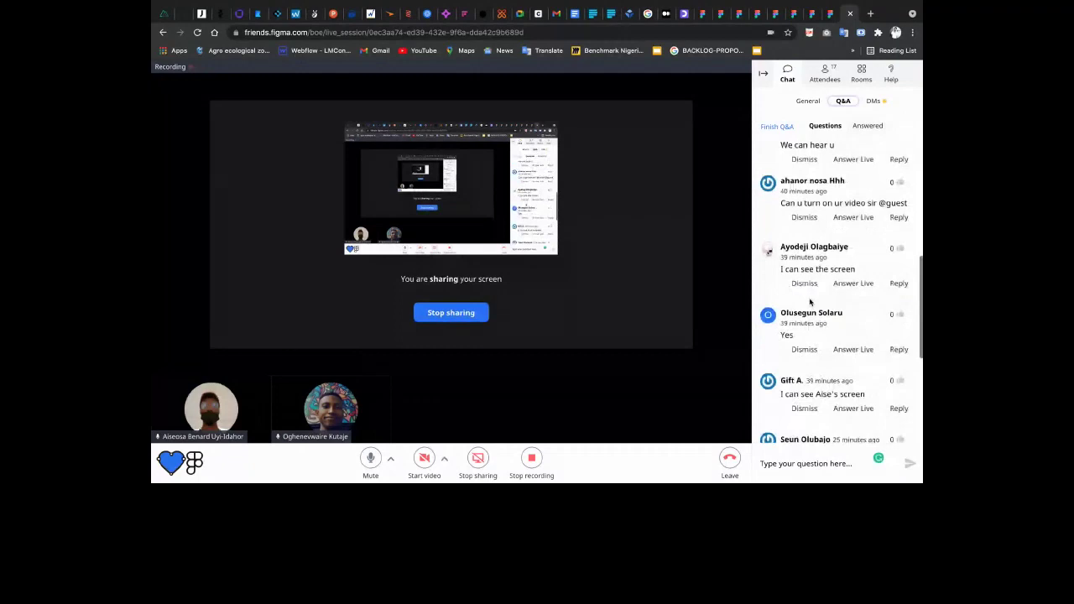
scroll(810, 303, "down", 5)
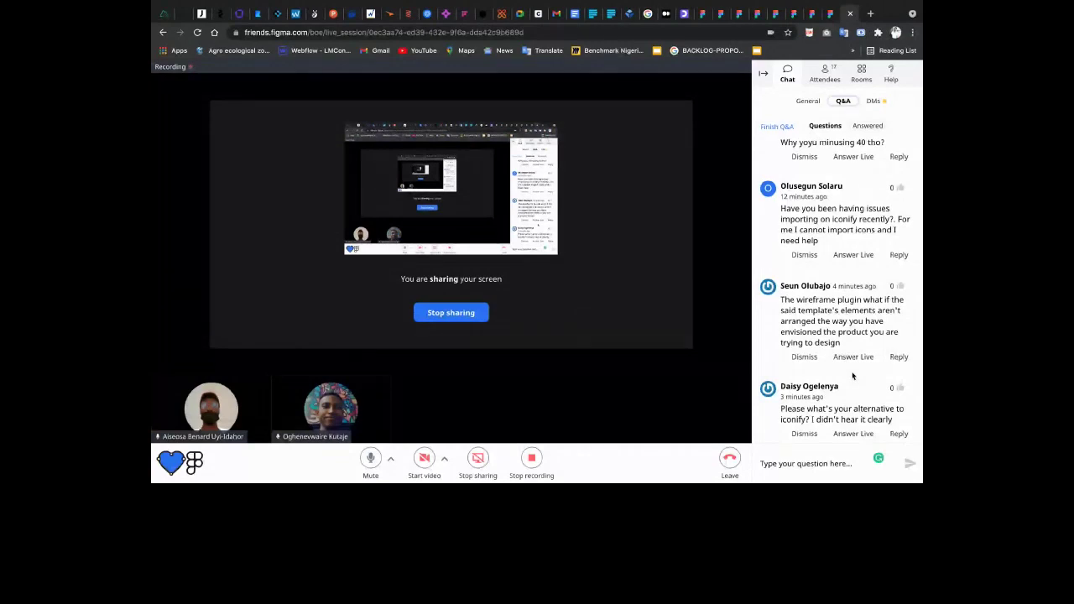
mouse_move(827, 3)
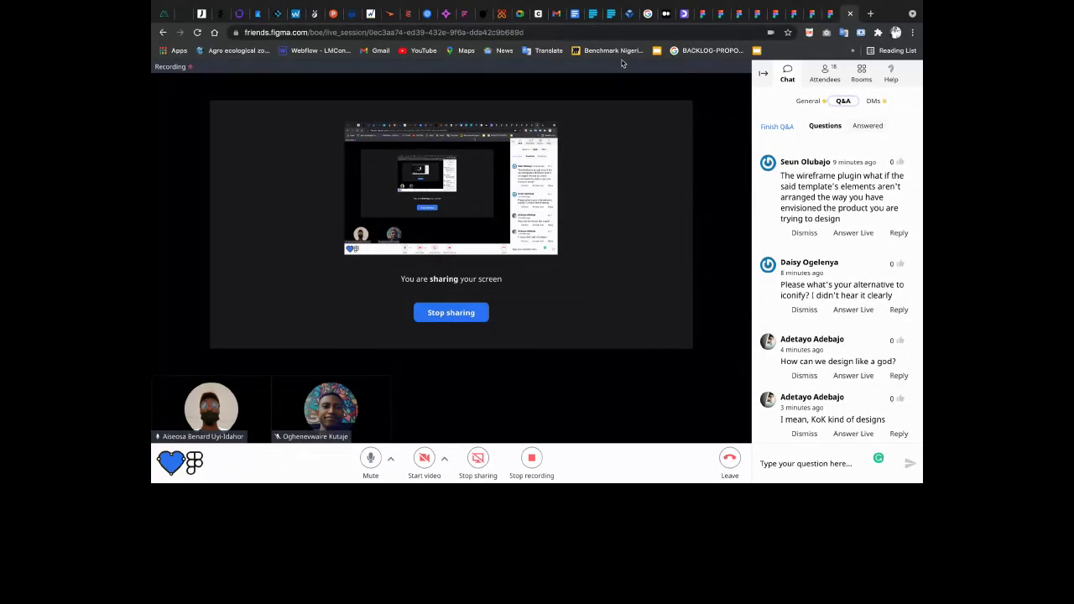
Open the Miro project board in a new browser tab
left_click(870, 13)
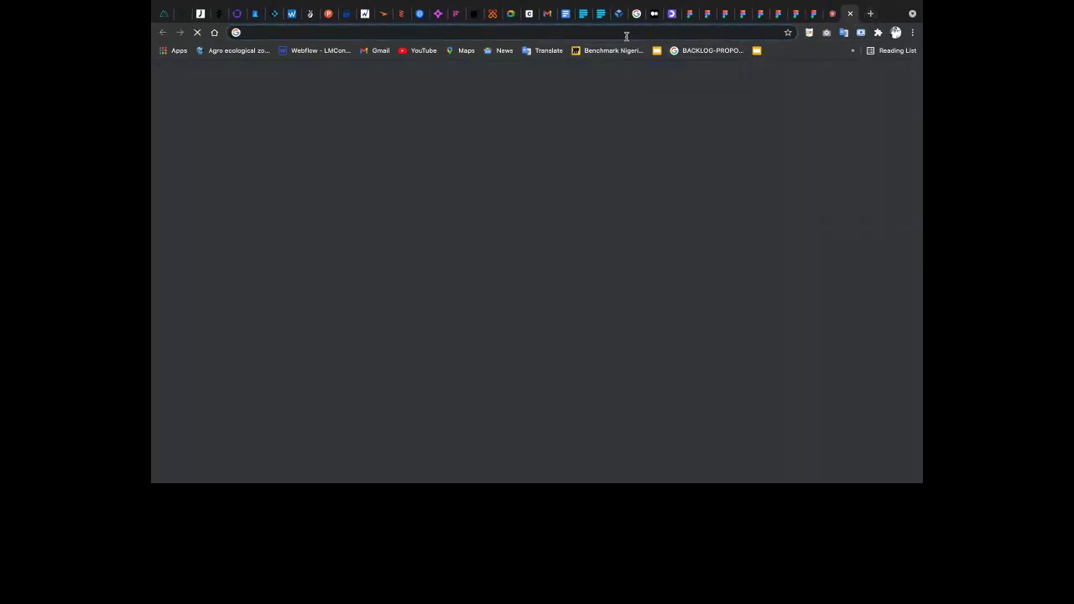
left_click(626, 35)
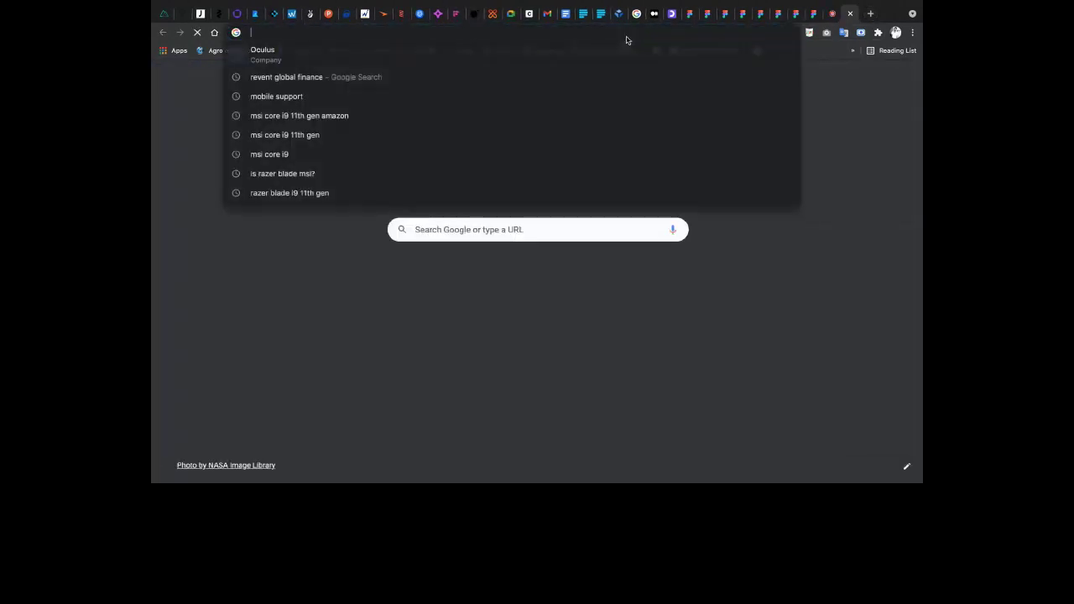
type("mi")
key("Return")
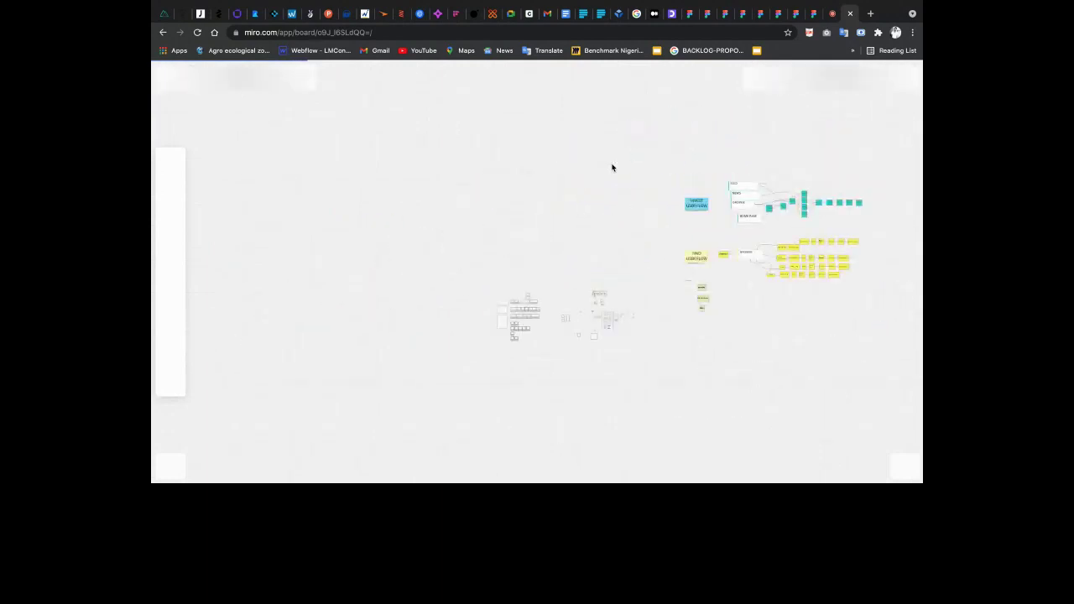
Look across the Miro board from the user flows and Outline section to the clusters of research notes
scroll(597, 303, "up", 1)
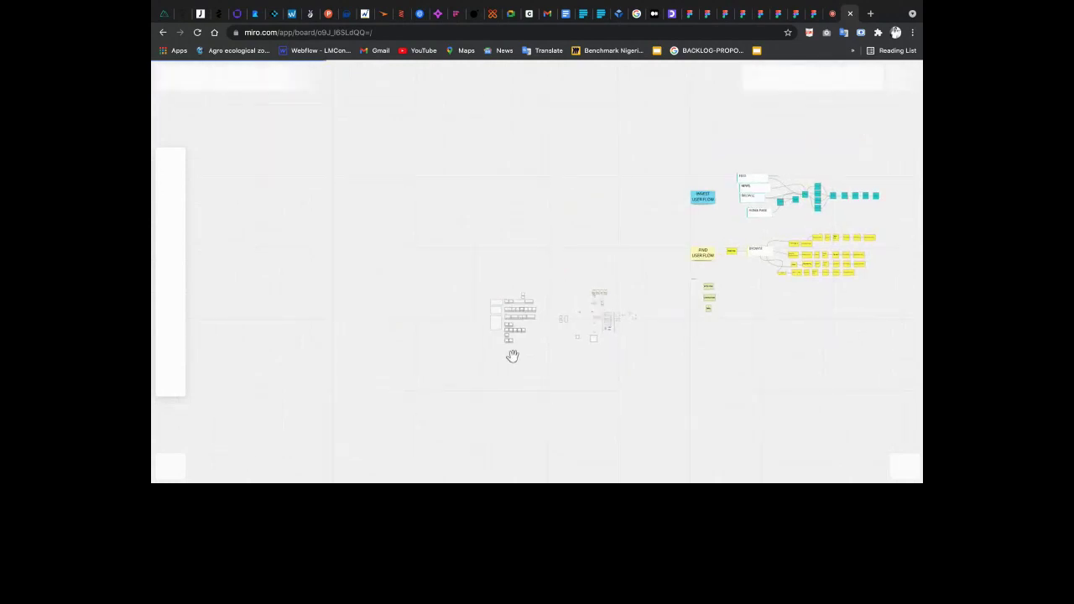
scroll(513, 356, "up", 5)
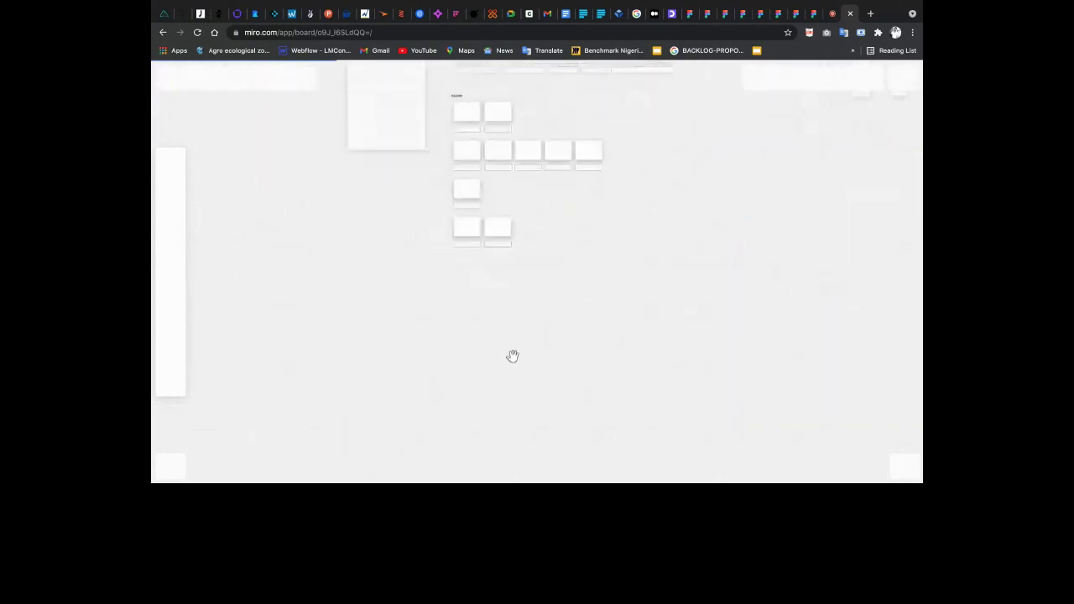
scroll(512, 356, "up", 1)
scroll(513, 356, "right", 1)
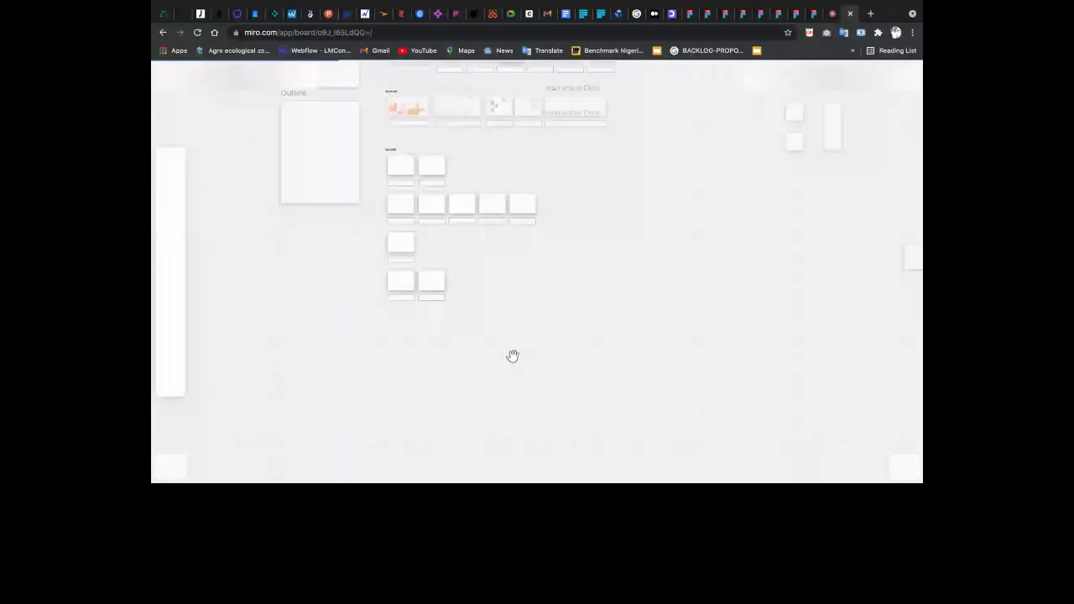
scroll(513, 356, "right", 5)
scroll(545, 311, "up", 3)
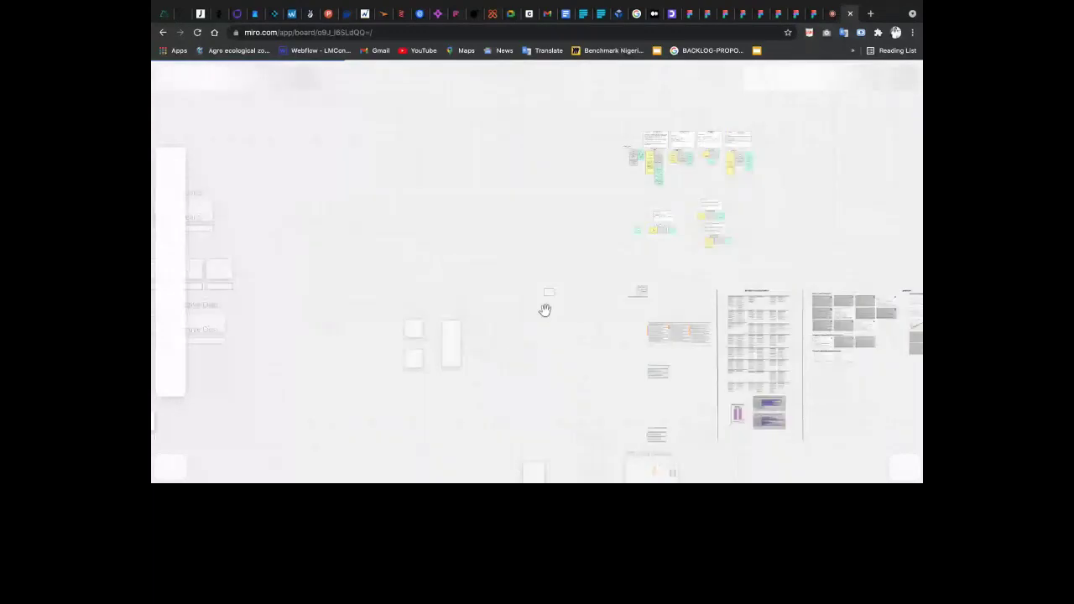
scroll(544, 310, "right", 2)
scroll(545, 311, "up", 1)
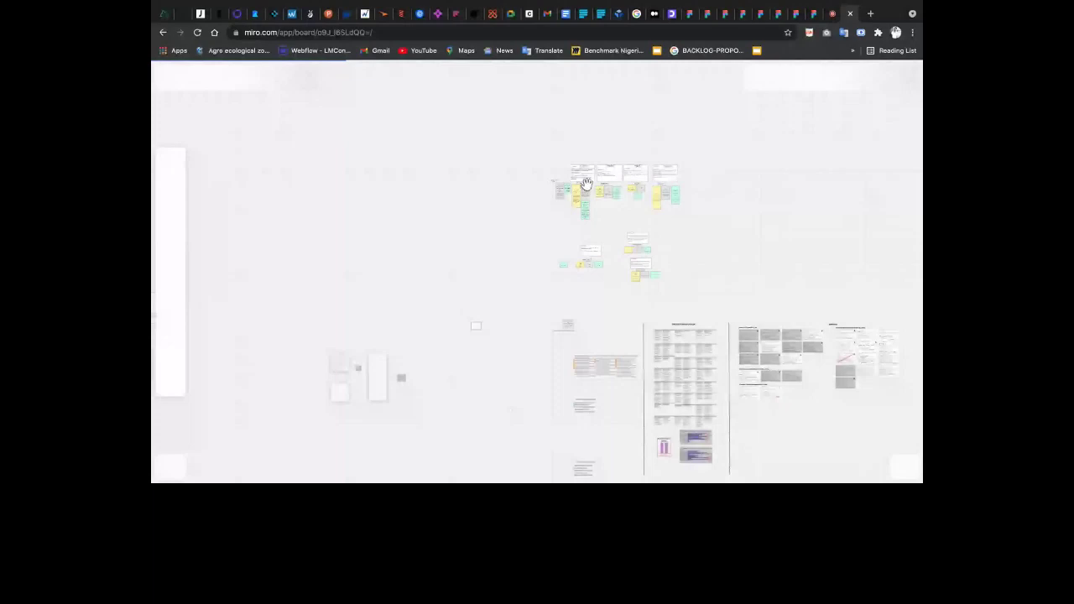
Examine the sticky-note clusters and the survey charts around Frame 27 and Frame 28, and review the overall layout of the research sections
scroll(586, 183, "up", 5)
scroll(470, 254, "down", 1)
scroll(470, 254, "down", 3)
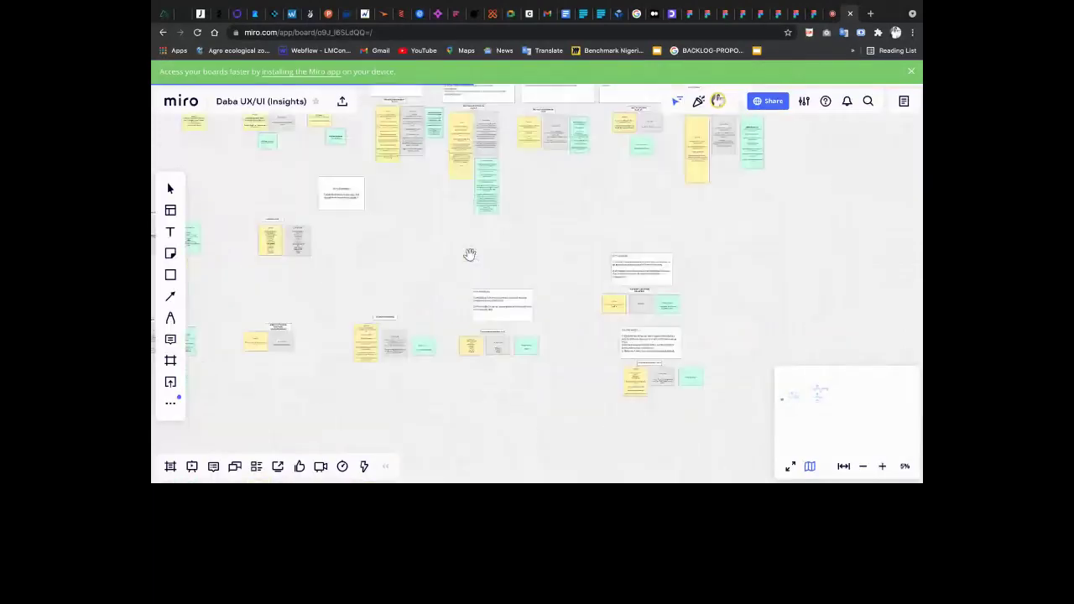
scroll(470, 254, "down", 3)
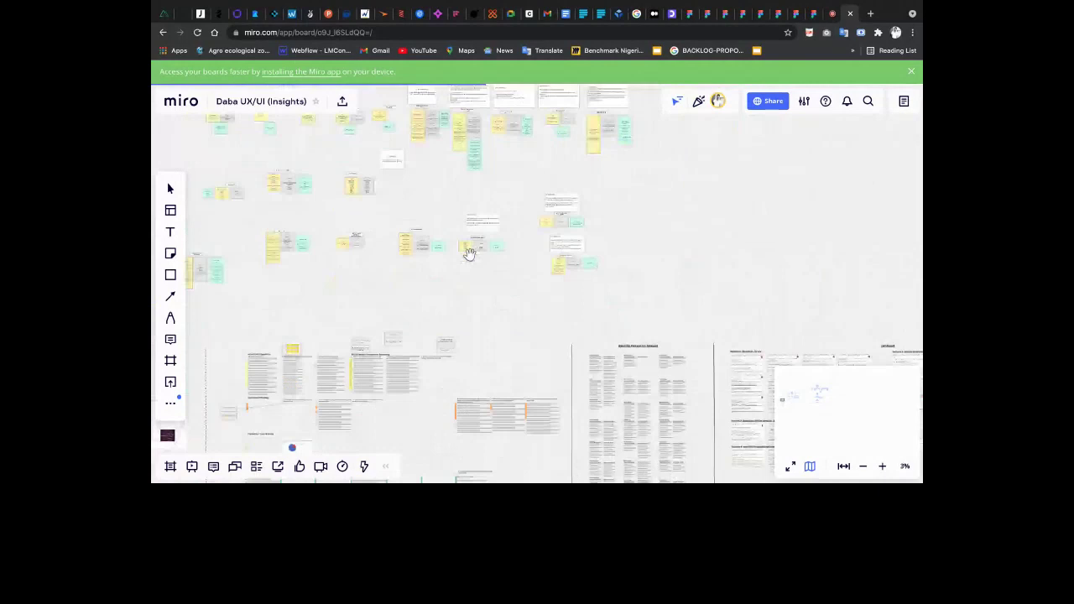
scroll(470, 254, "down", 5)
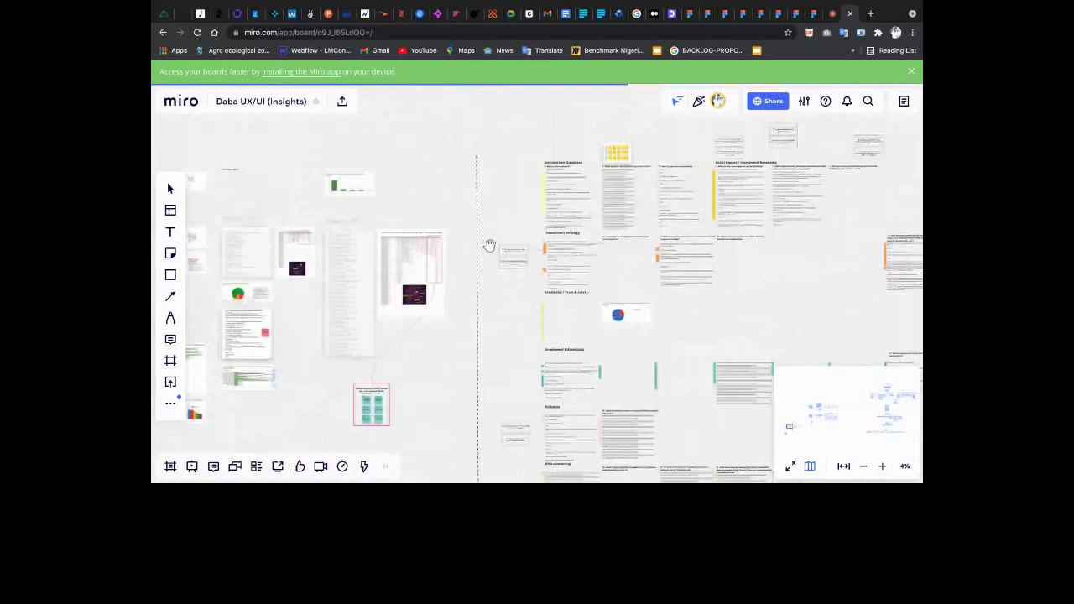
scroll(420, 243, "left", 4)
scroll(366, 242, "up", 5)
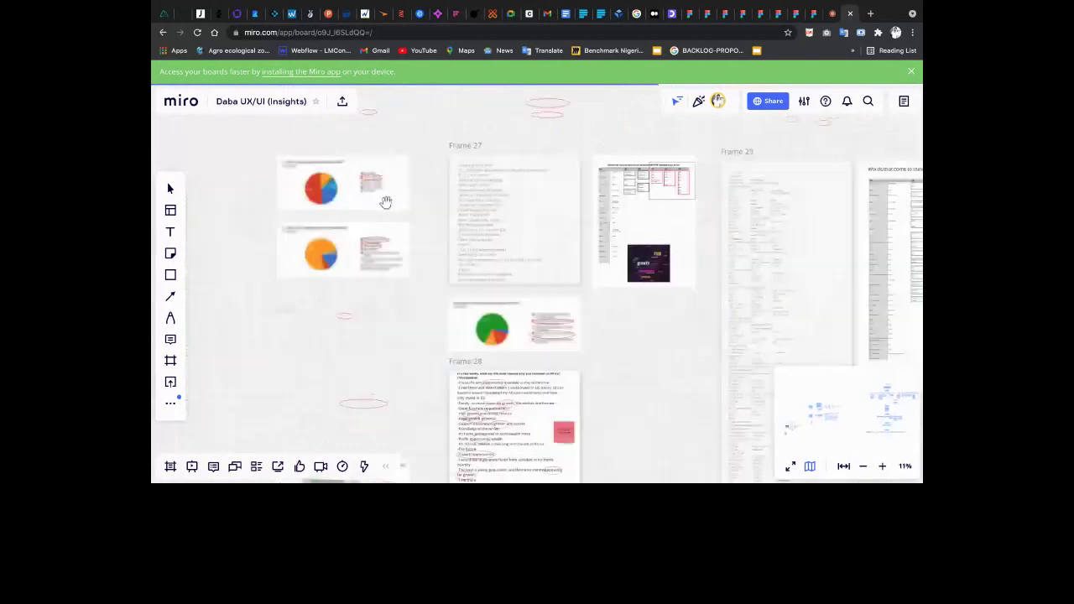
scroll(386, 202, "down", 2)
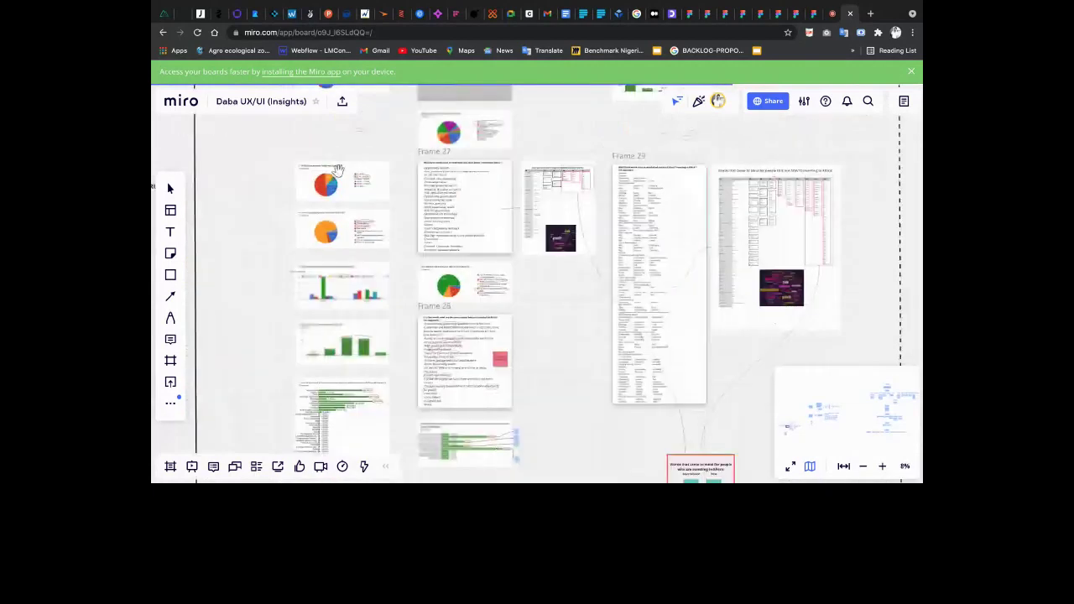
scroll(338, 170, "down", 5)
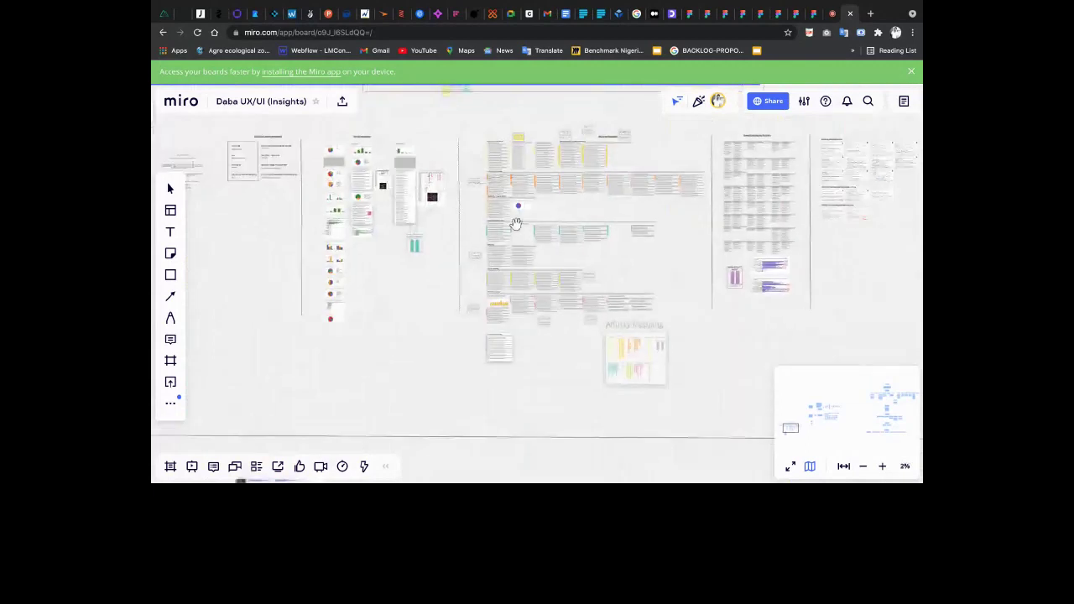